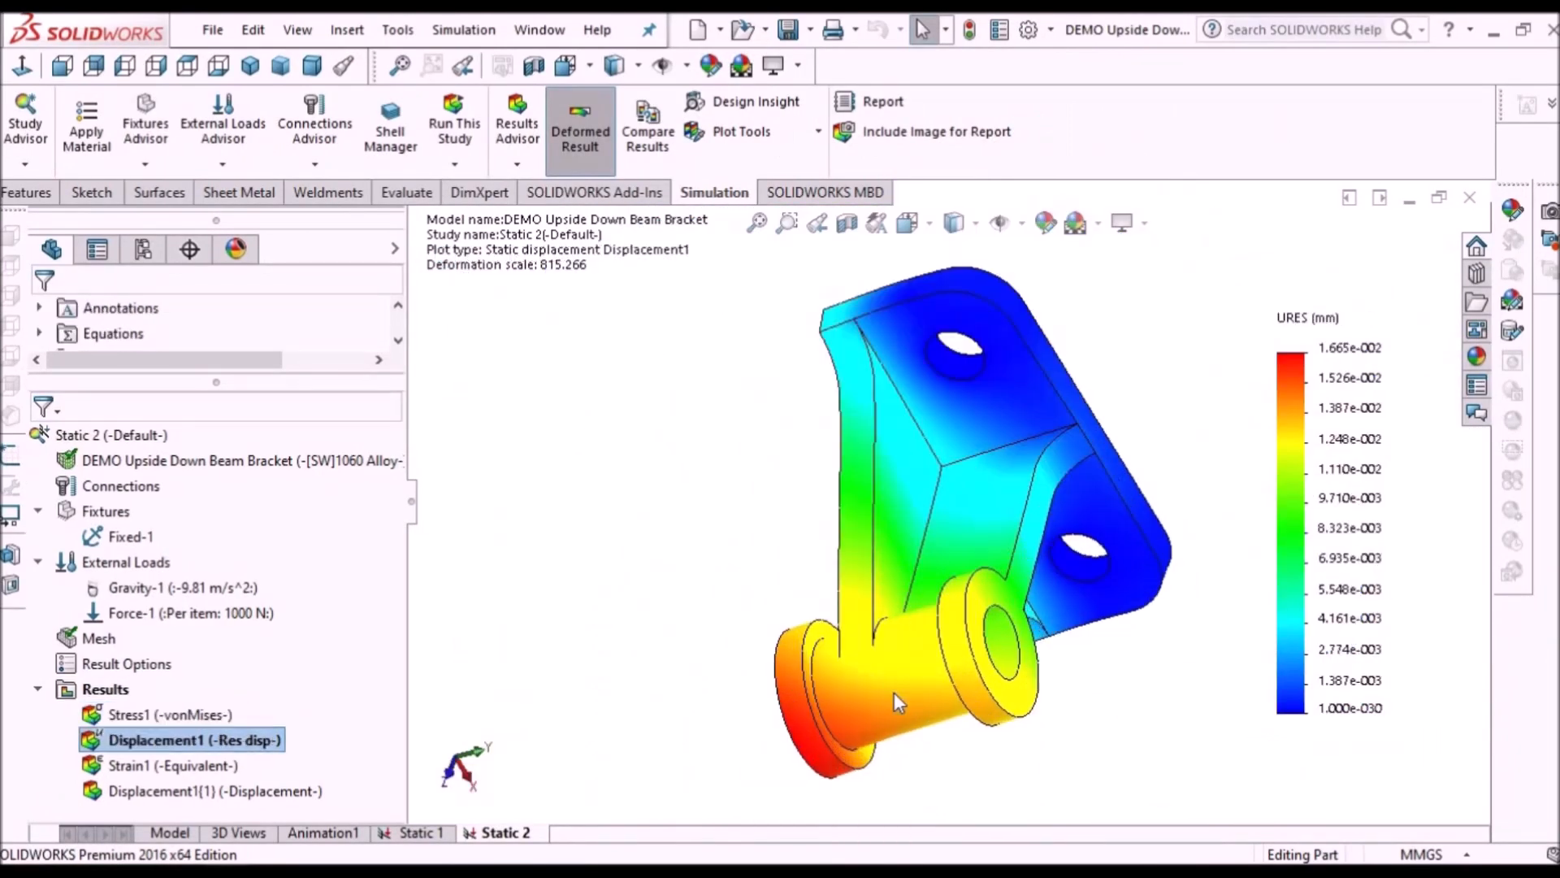
middle_click_drag(955, 728, 1000, 744)
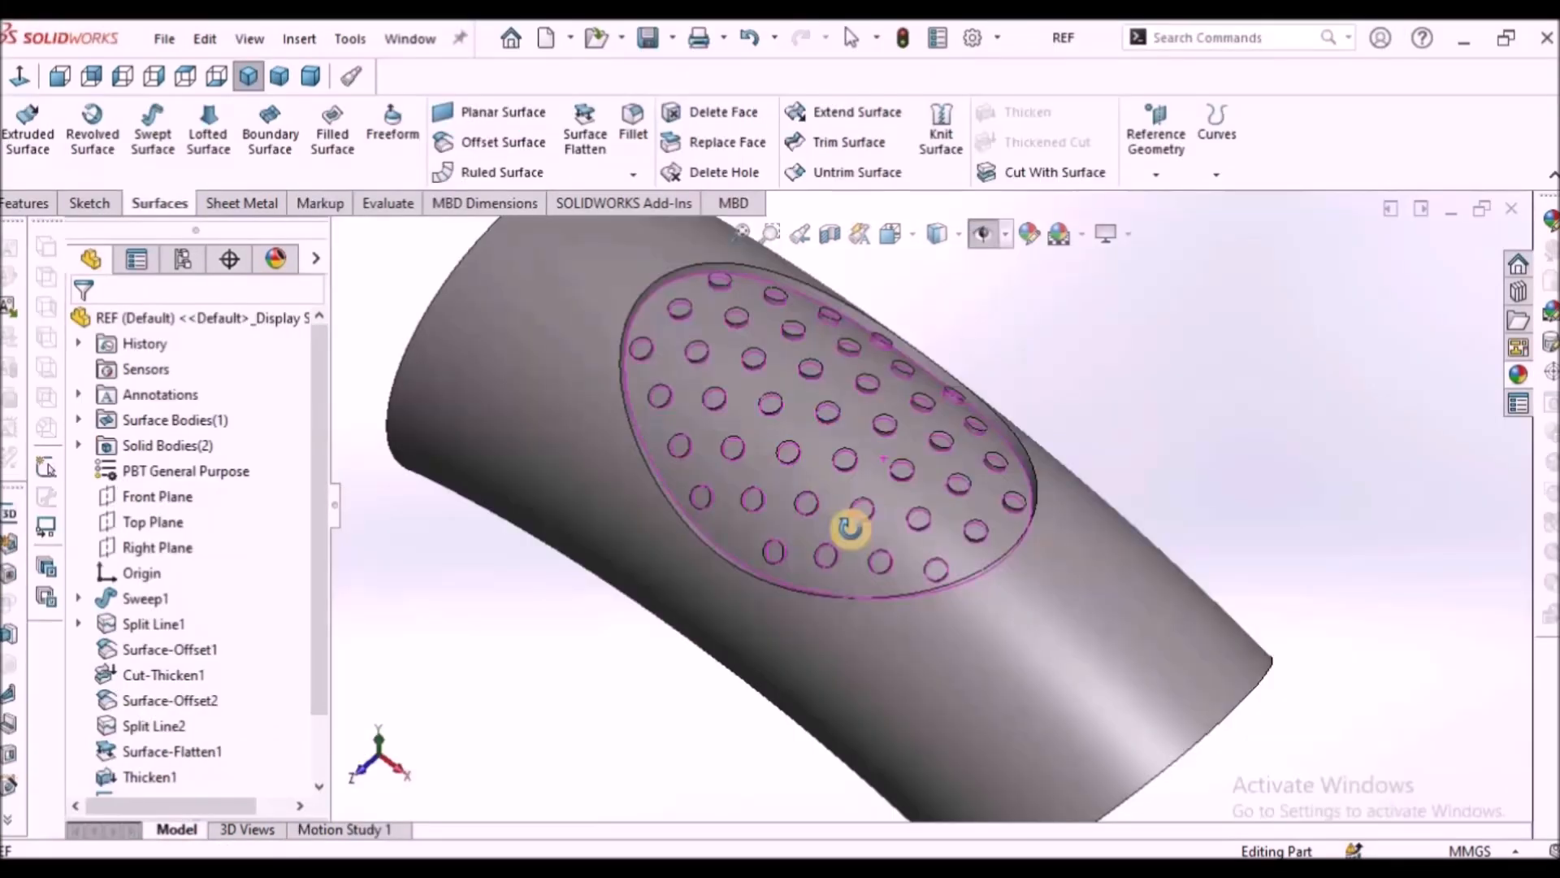
middle_click_drag(846, 523, 1039, 523)
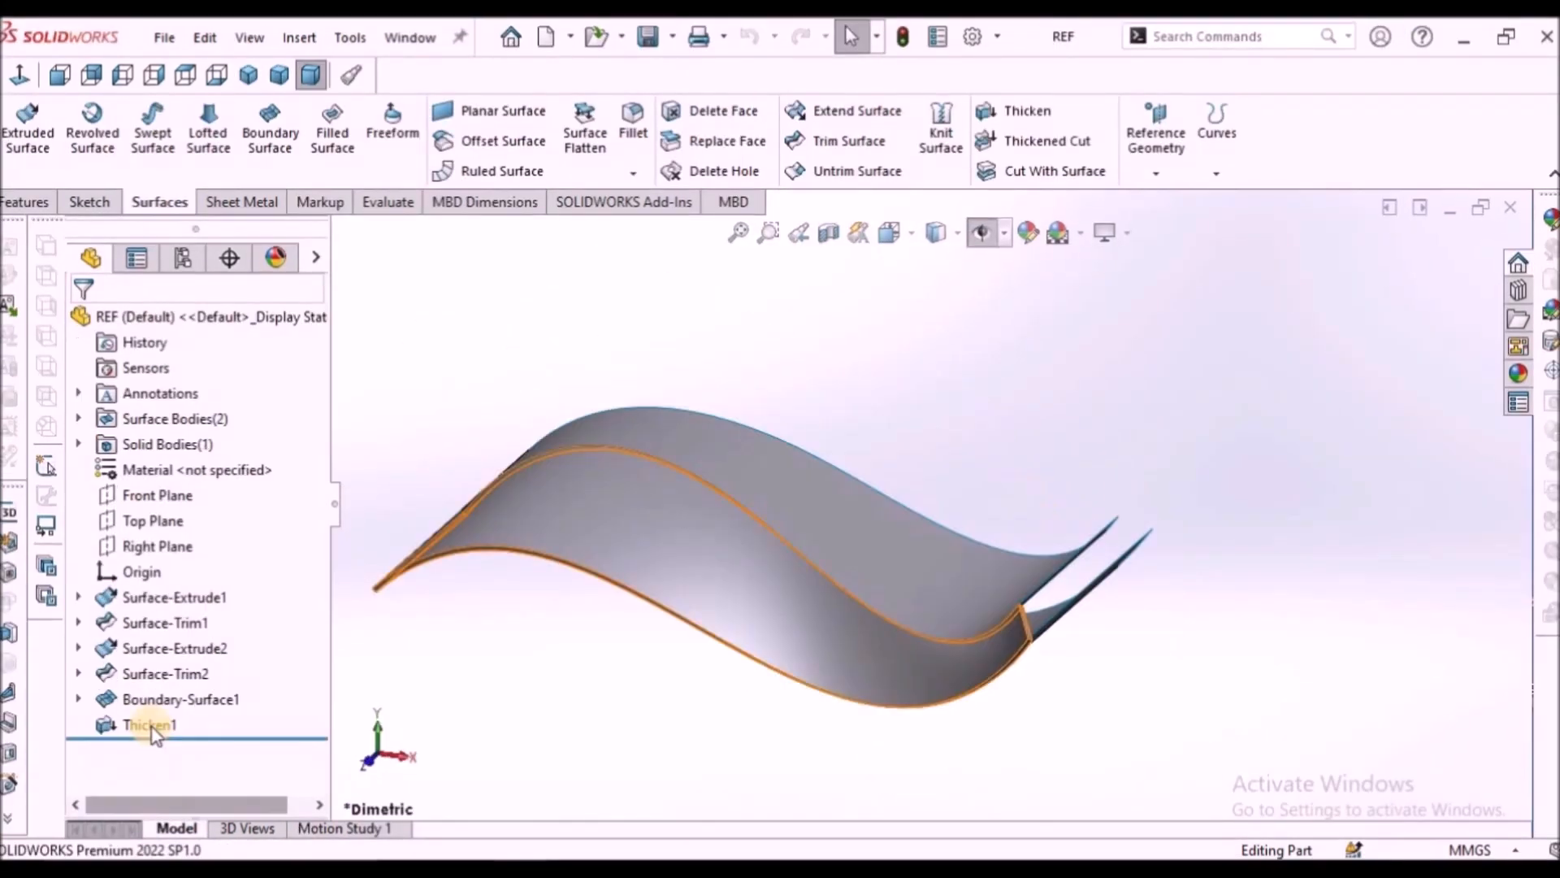
right_click(134, 723)
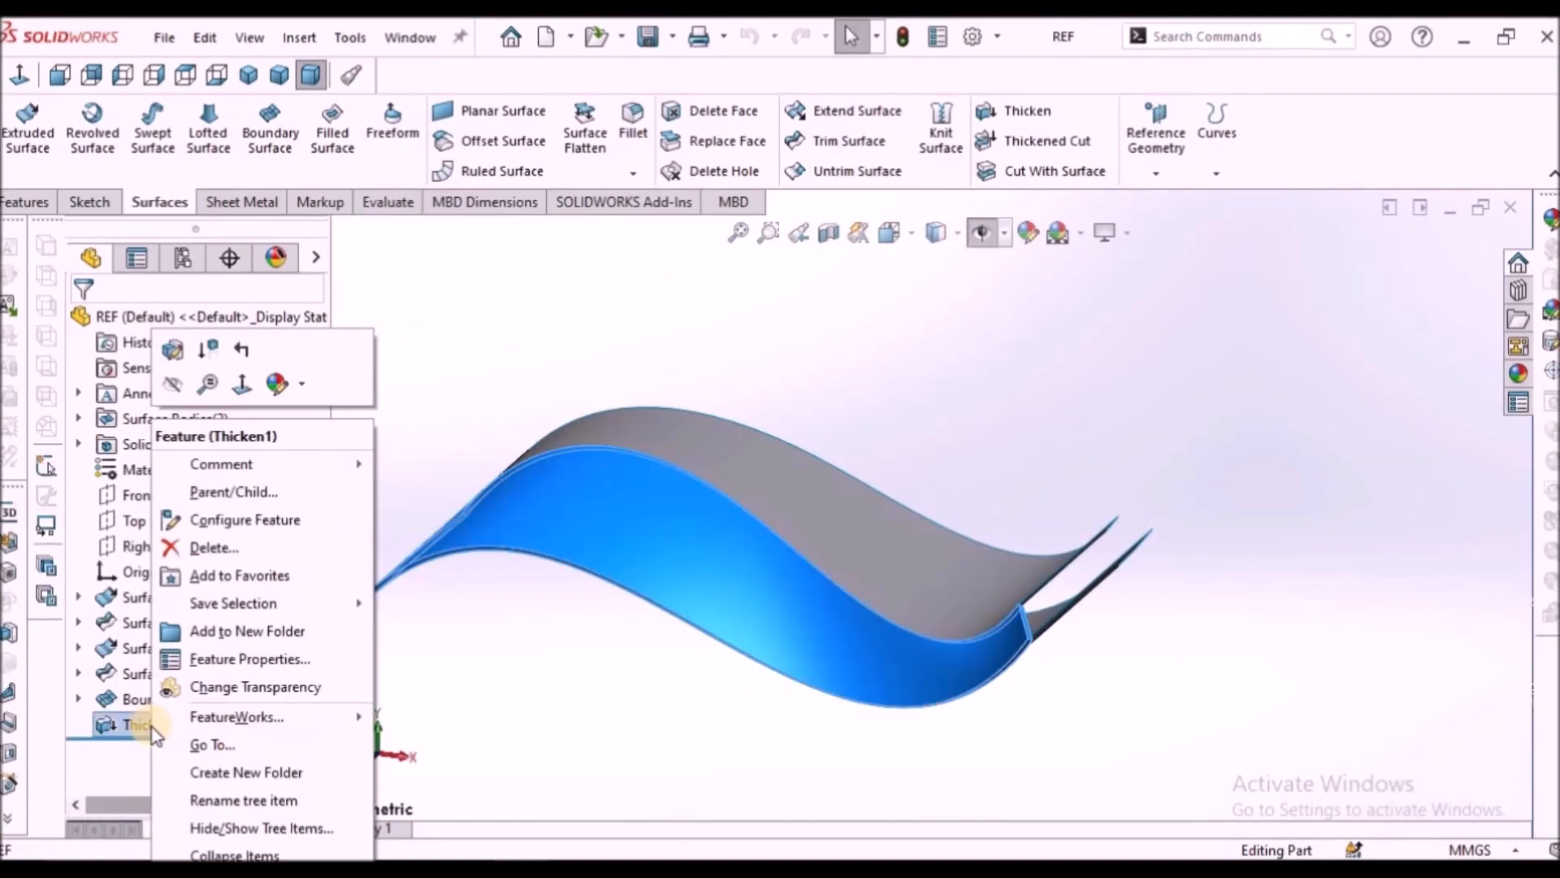
left_click(173, 389)
middle_click_drag(834, 476, 842, 505)
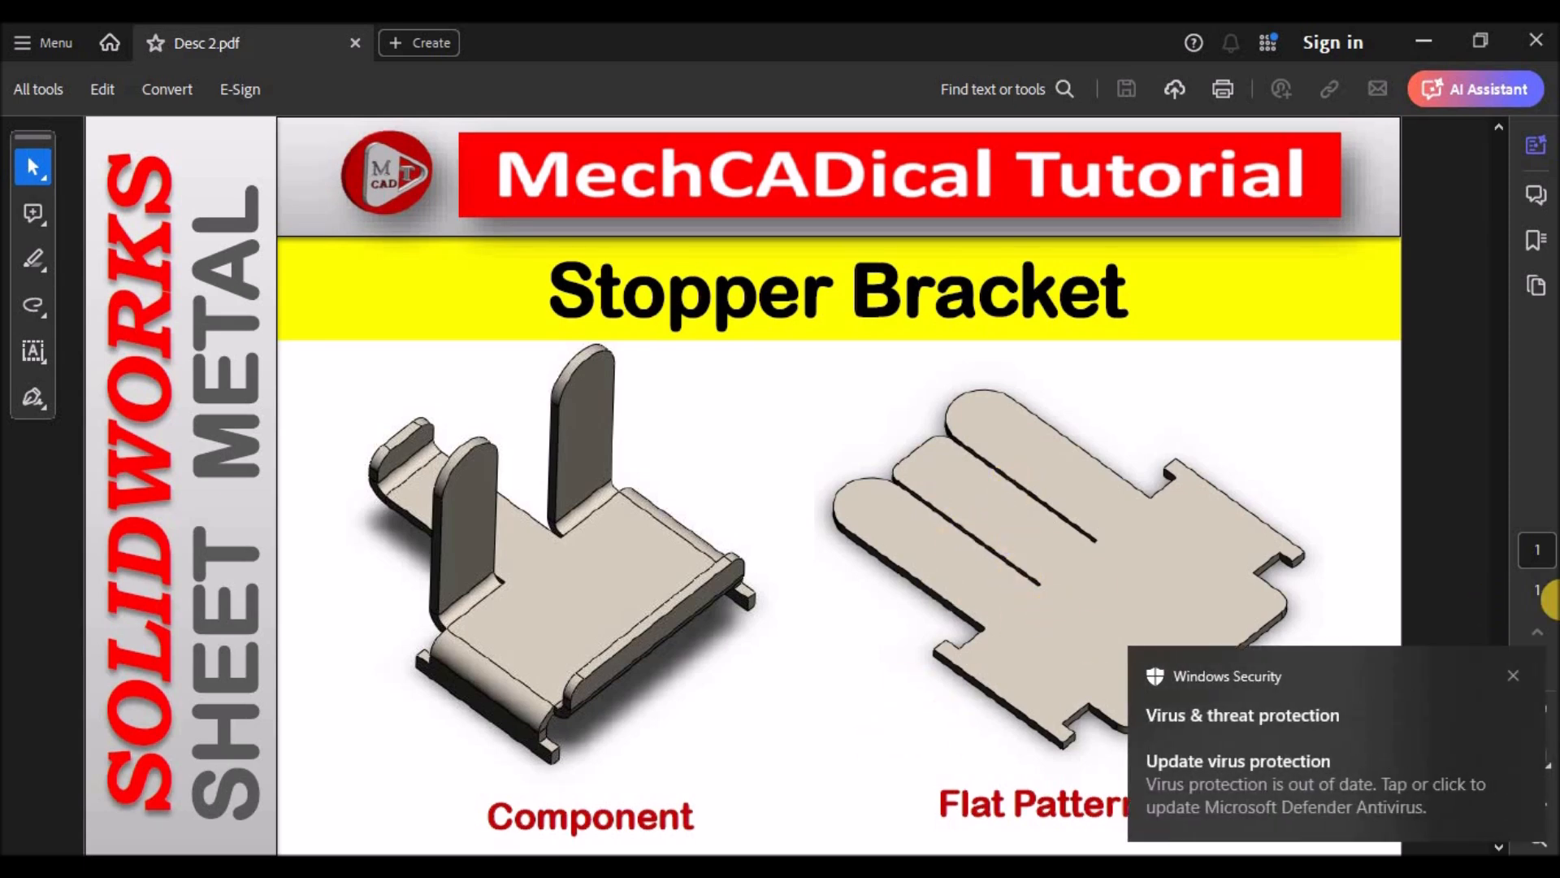
Dismiss the virus protection notification and switch to SOLIDWORKS with the finished stopper bracket reference model.
left_click(1509, 678)
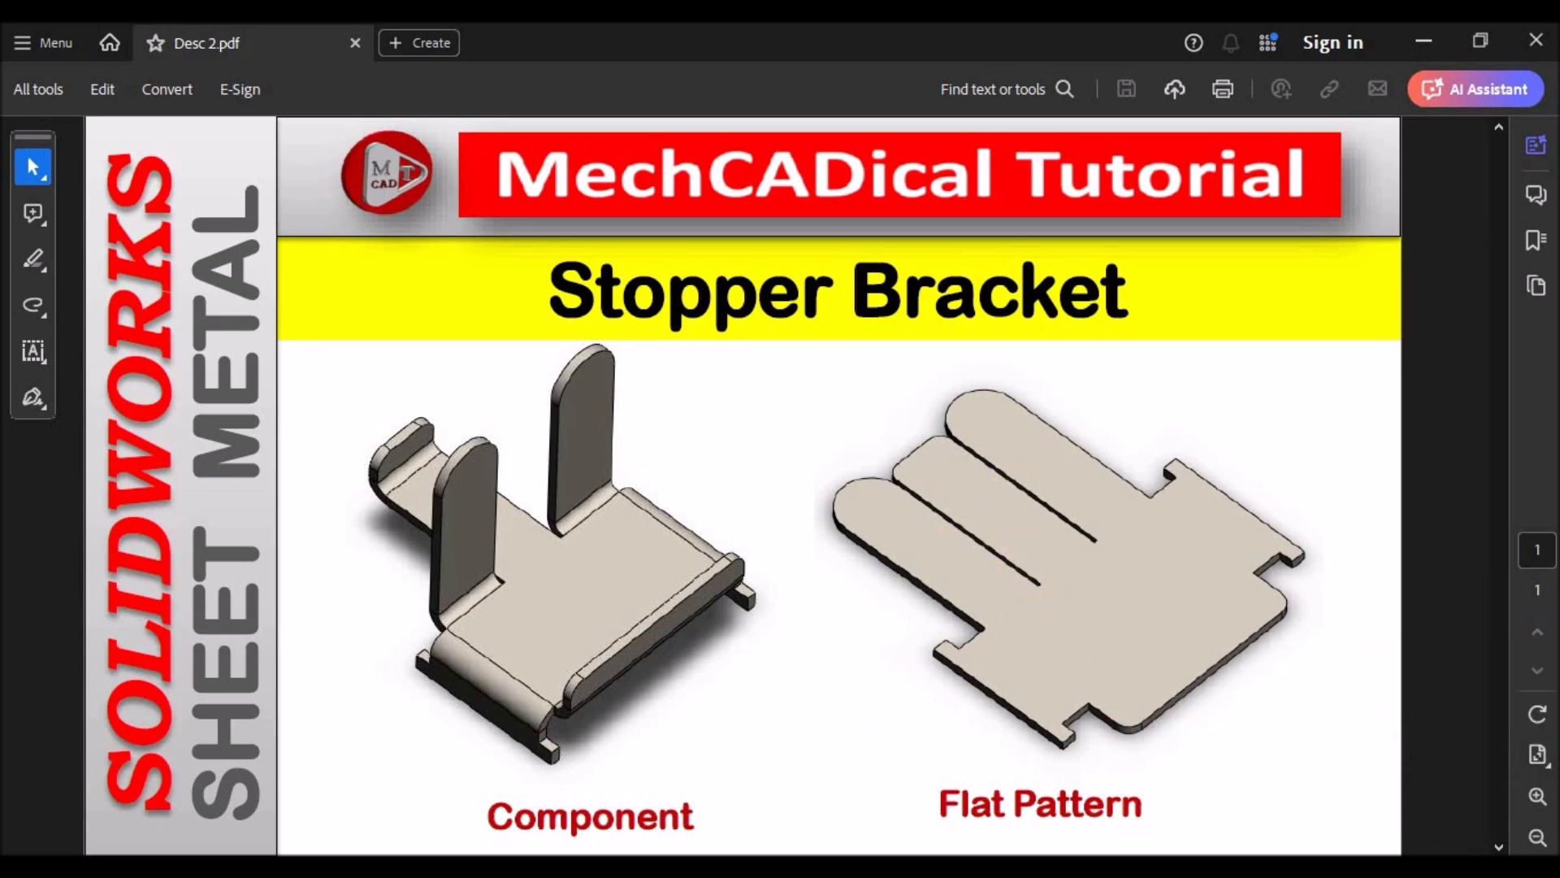
left_click(419, 792)
mouse_move(897, 450)
middle_mouse_down()
mouse_move(780, 509)
mouse_move(881, 400)
mouse_move(977, 422)
mouse_move(1062, 505)
mouse_move(916, 390)
mouse_move(896, 421)
middle_mouse_up()
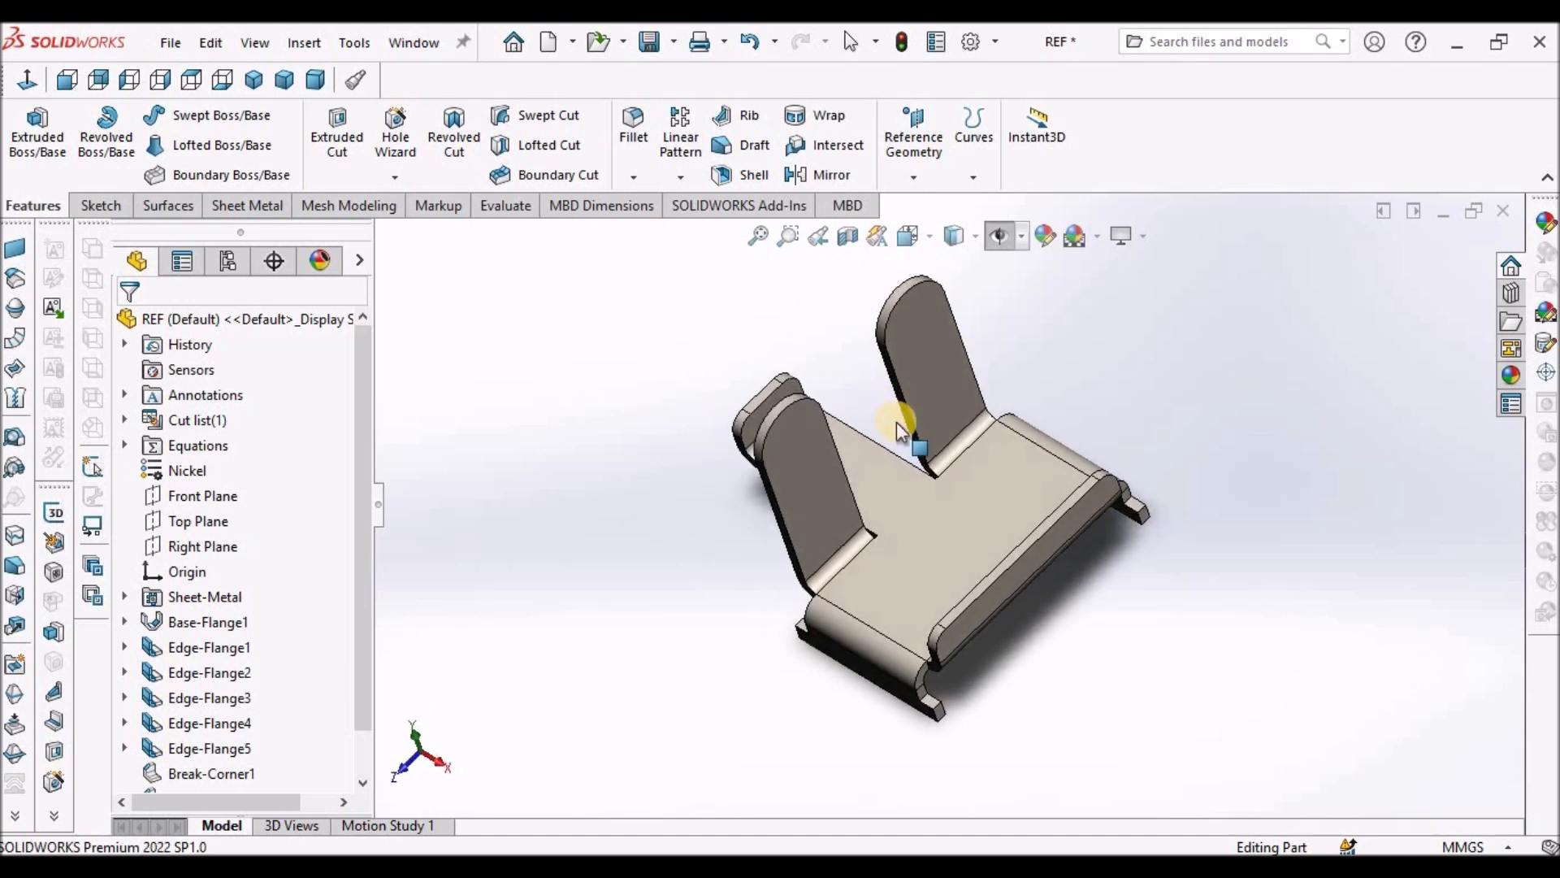
Flatten the reference stopper bracket to examine the outline of its sheet metal flat pattern.
left_click(298, 205)
left_click(1030, 173)
mouse_move(1120, 398)
middle_mouse_down()
mouse_move(1107, 455)
mouse_move(1123, 371)
middle_mouse_up()
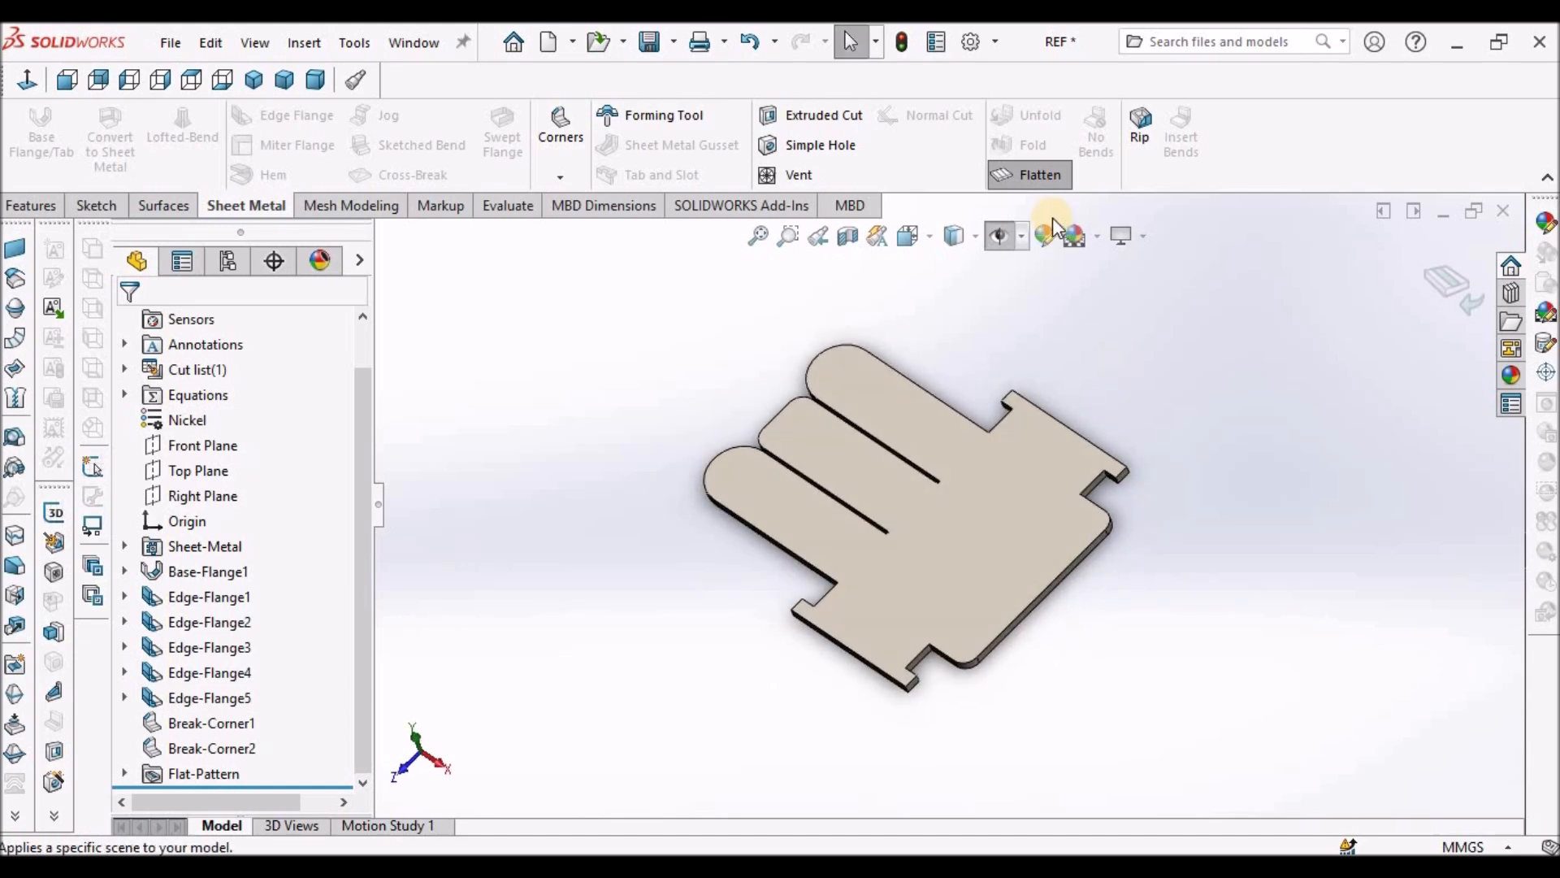
left_click(1036, 172)
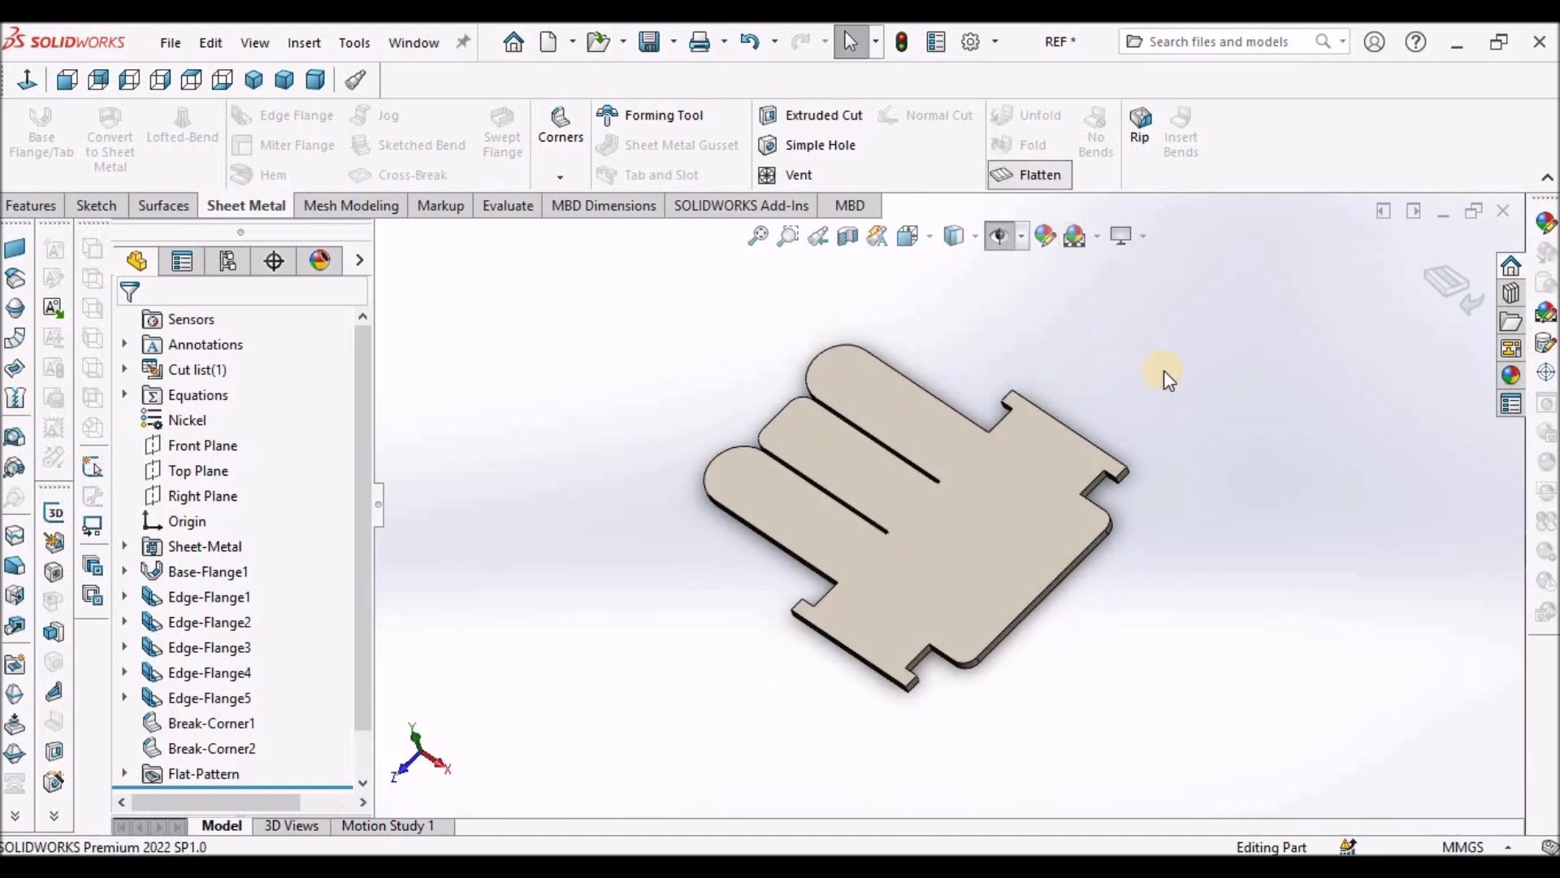
In the empty Demo part, sketch a center rectangle about 91 mm wide on the Top Plane, centred on the origin.
left_click(413, 42)
left_click(443, 307)
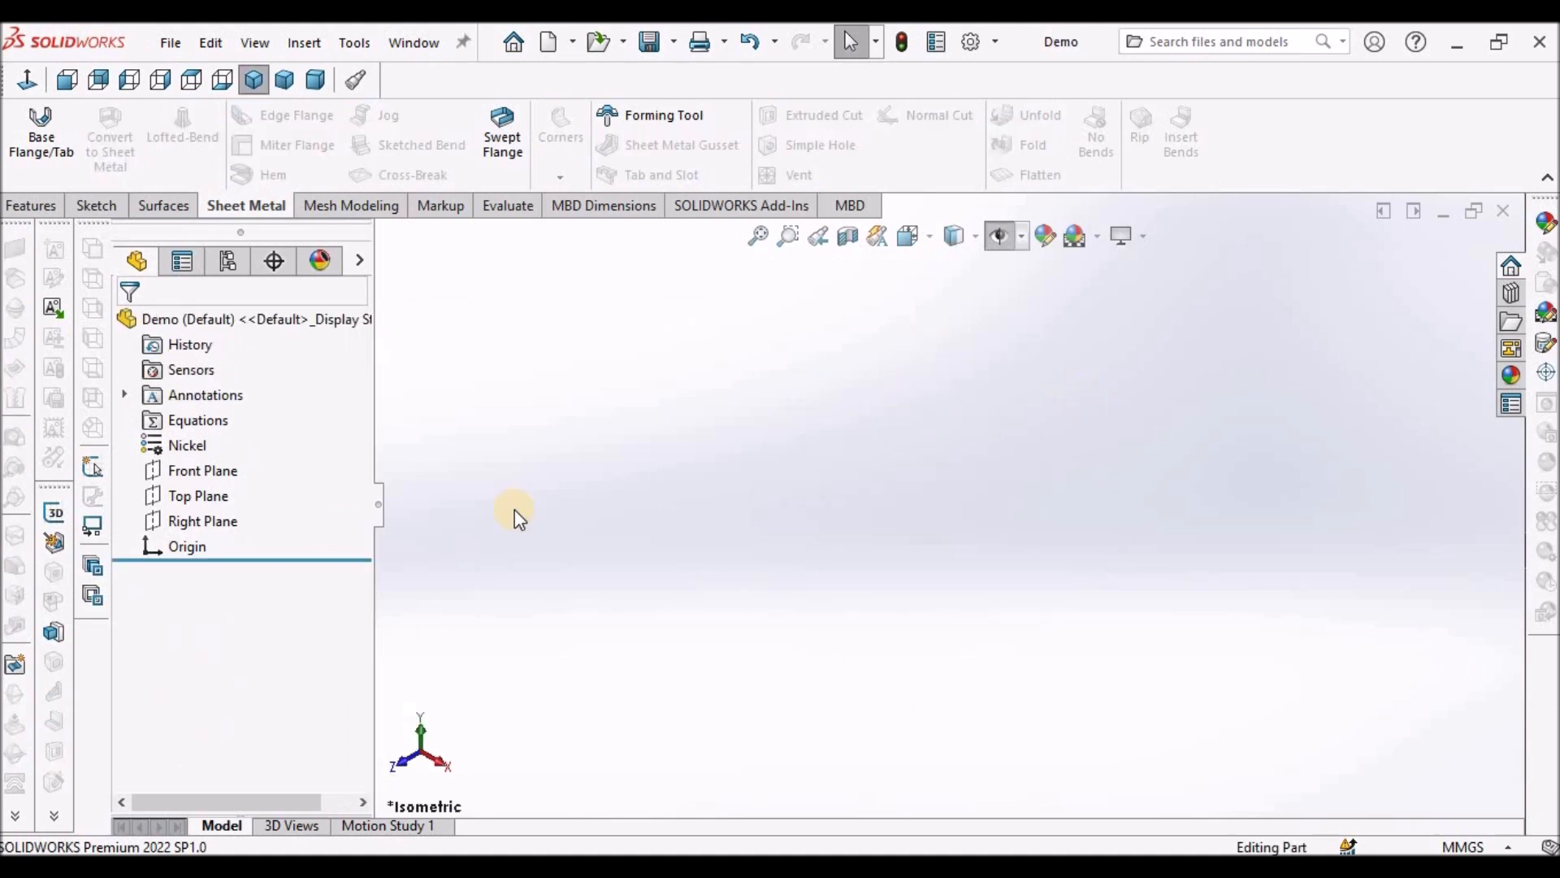
left_click(195, 497)
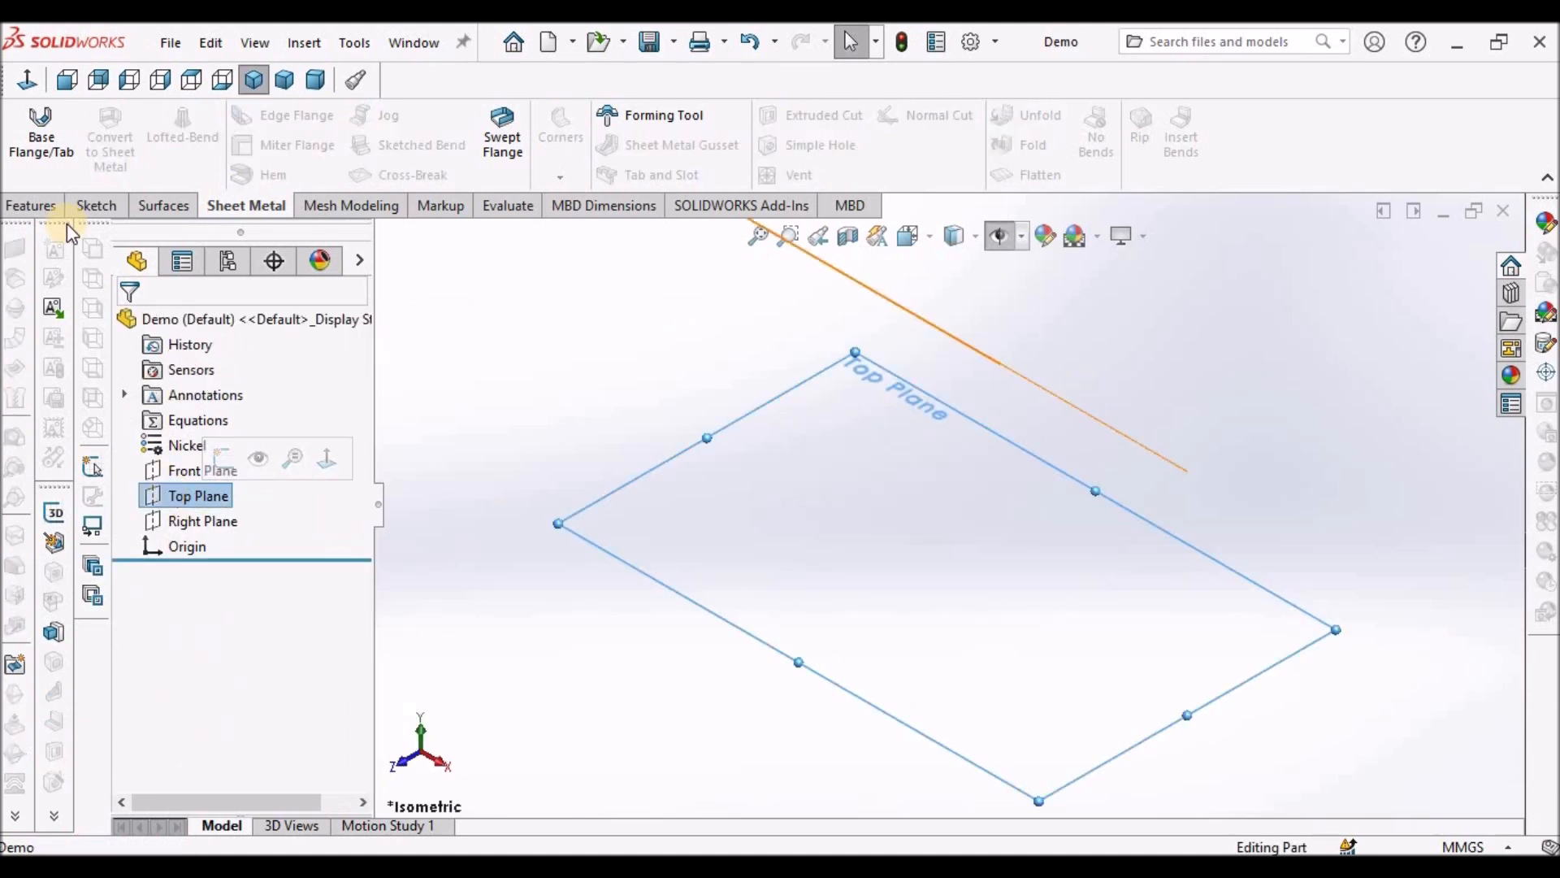
left_click(96, 205)
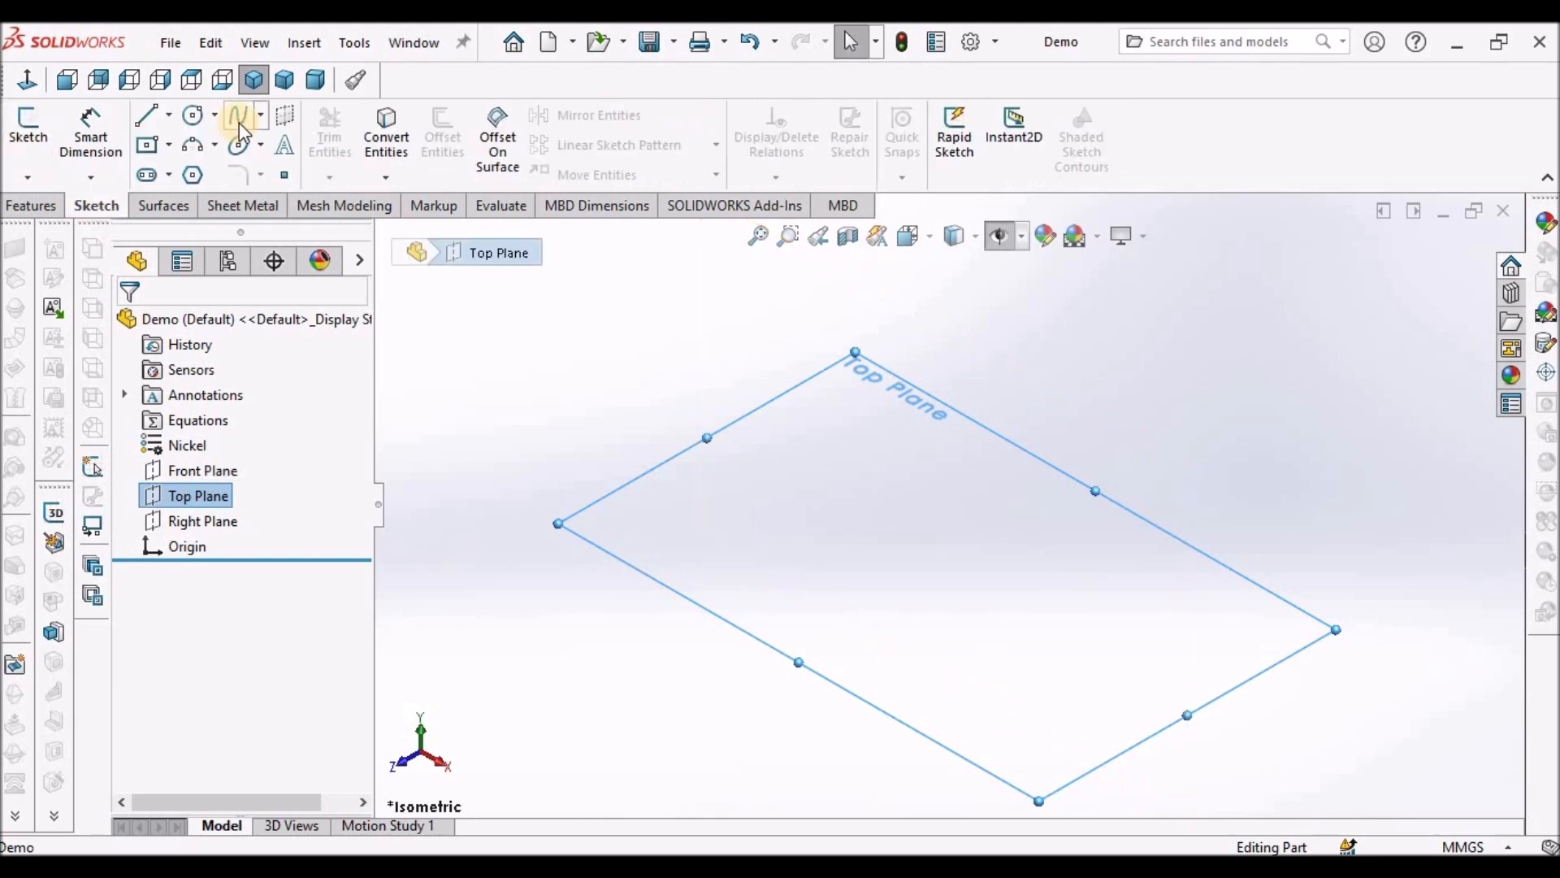
left_click(22, 120)
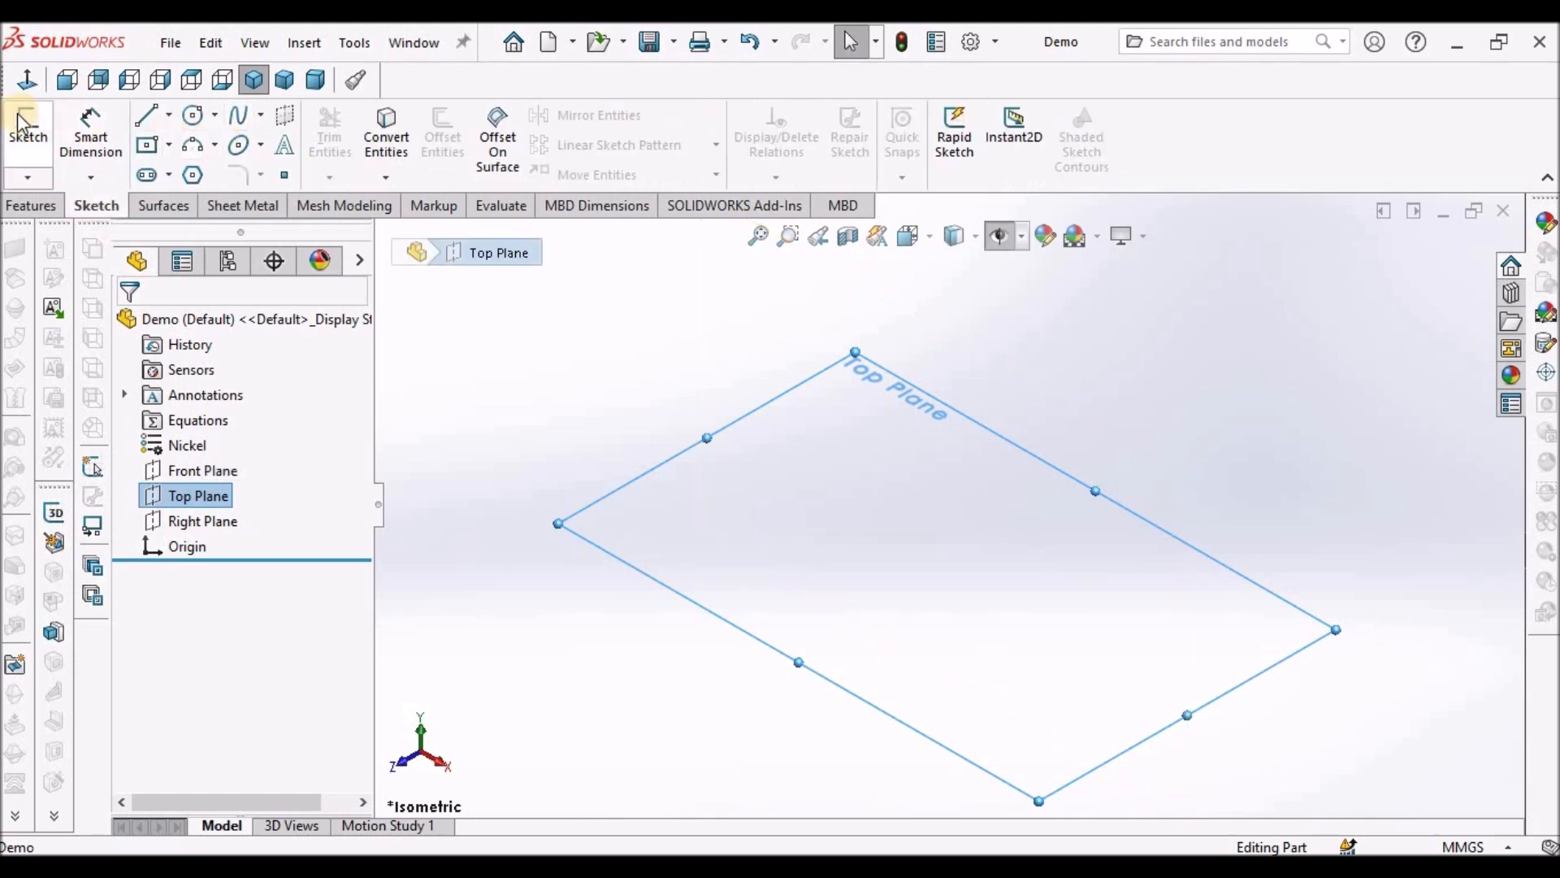
left_click(149, 146)
scroll(943, 512, "up", 3)
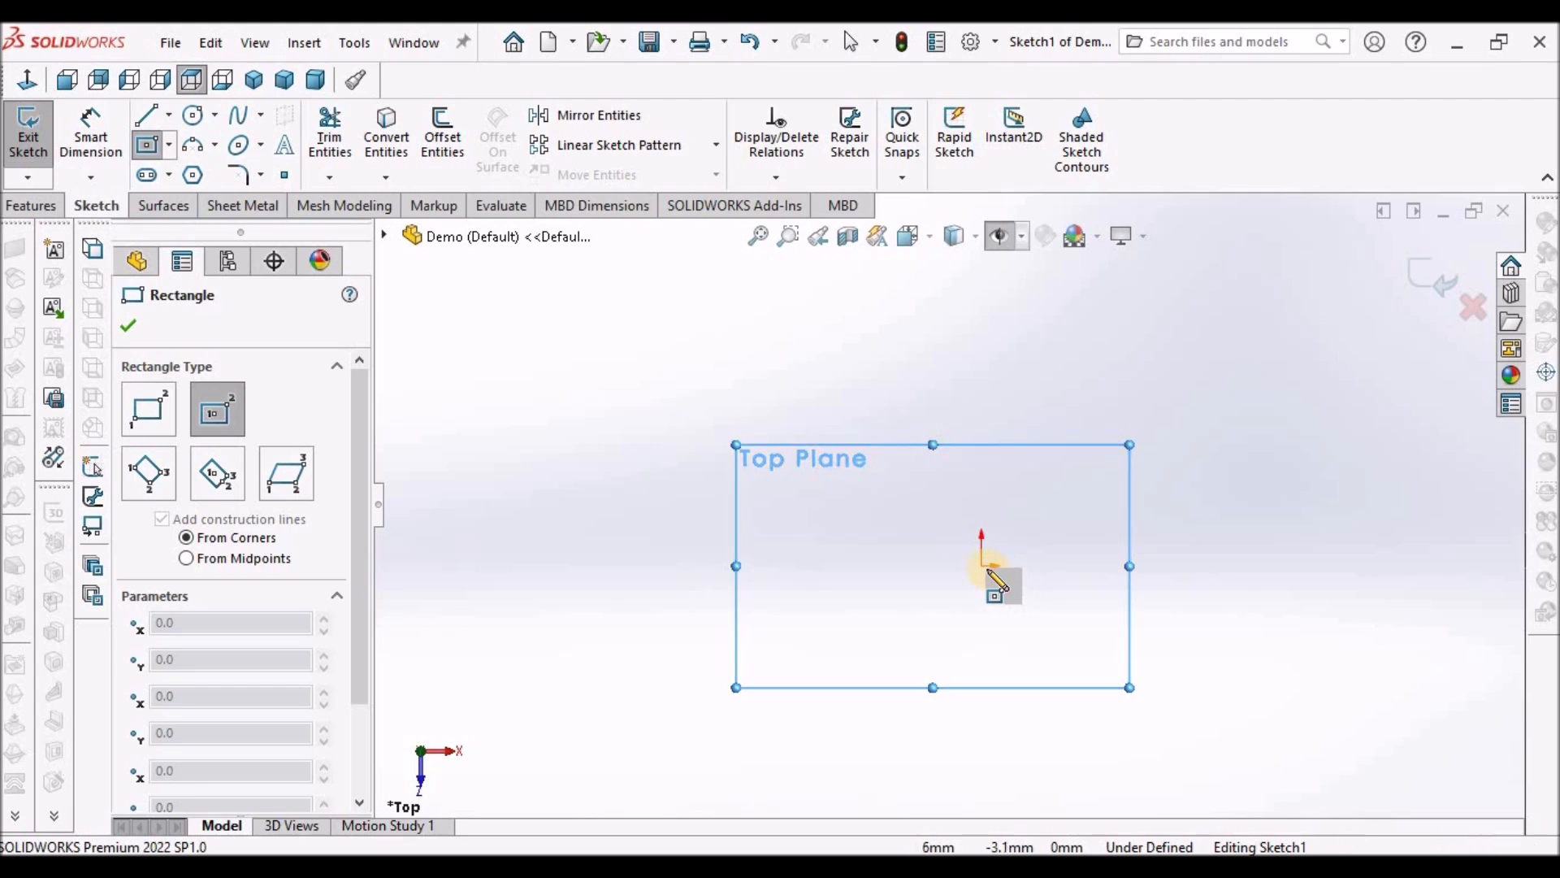
left_click(981, 565)
left_click(1082, 462)
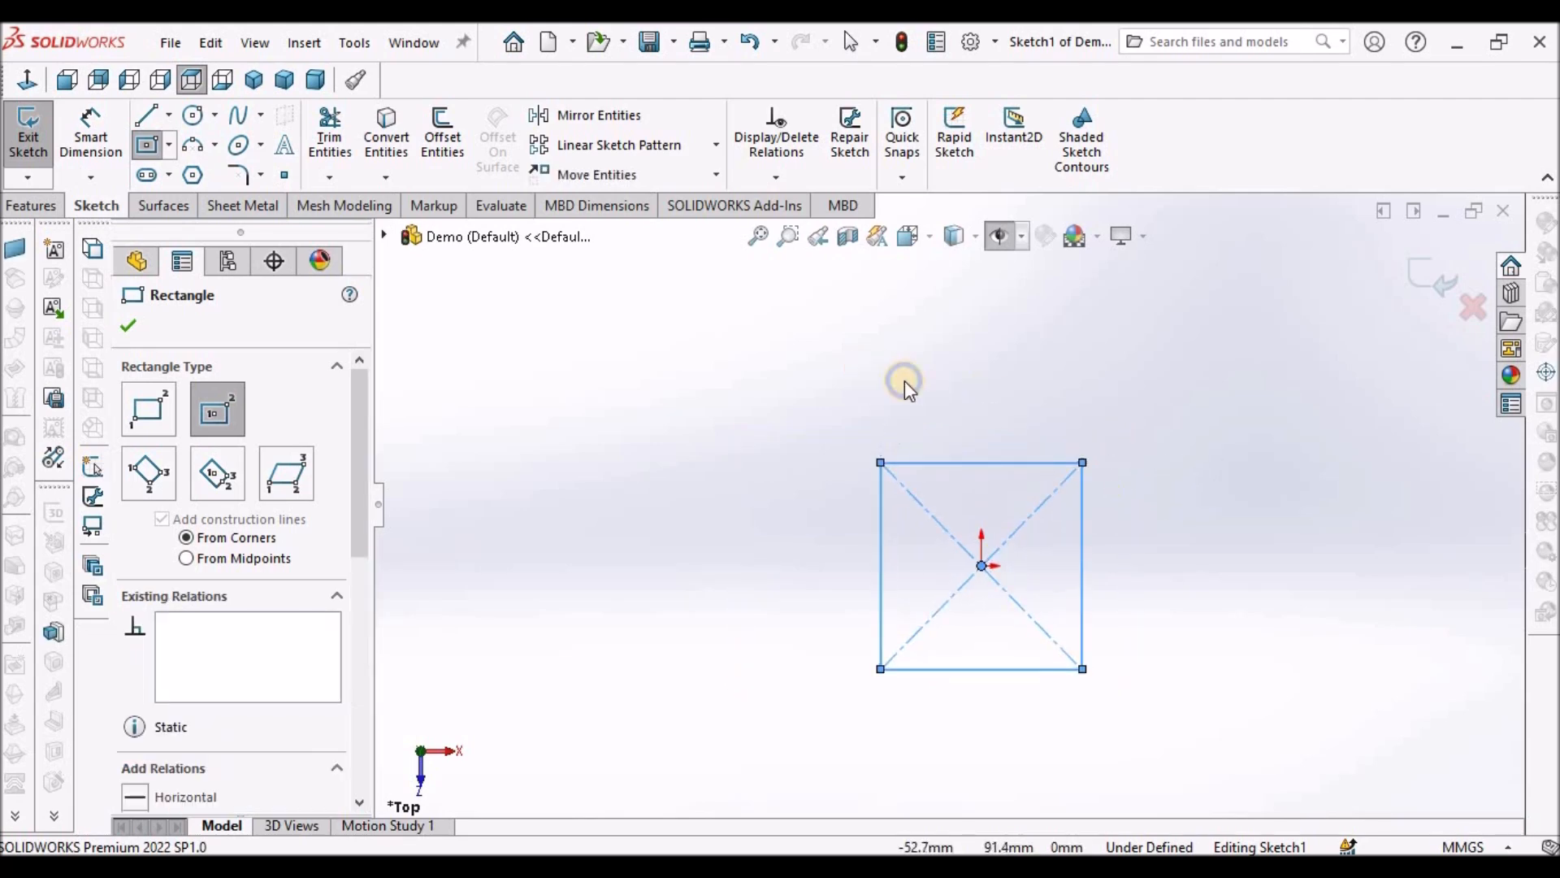
key("Escape")
Dimension the rectangle to 40 mm wide and 80 mm high.
left_click(90, 132)
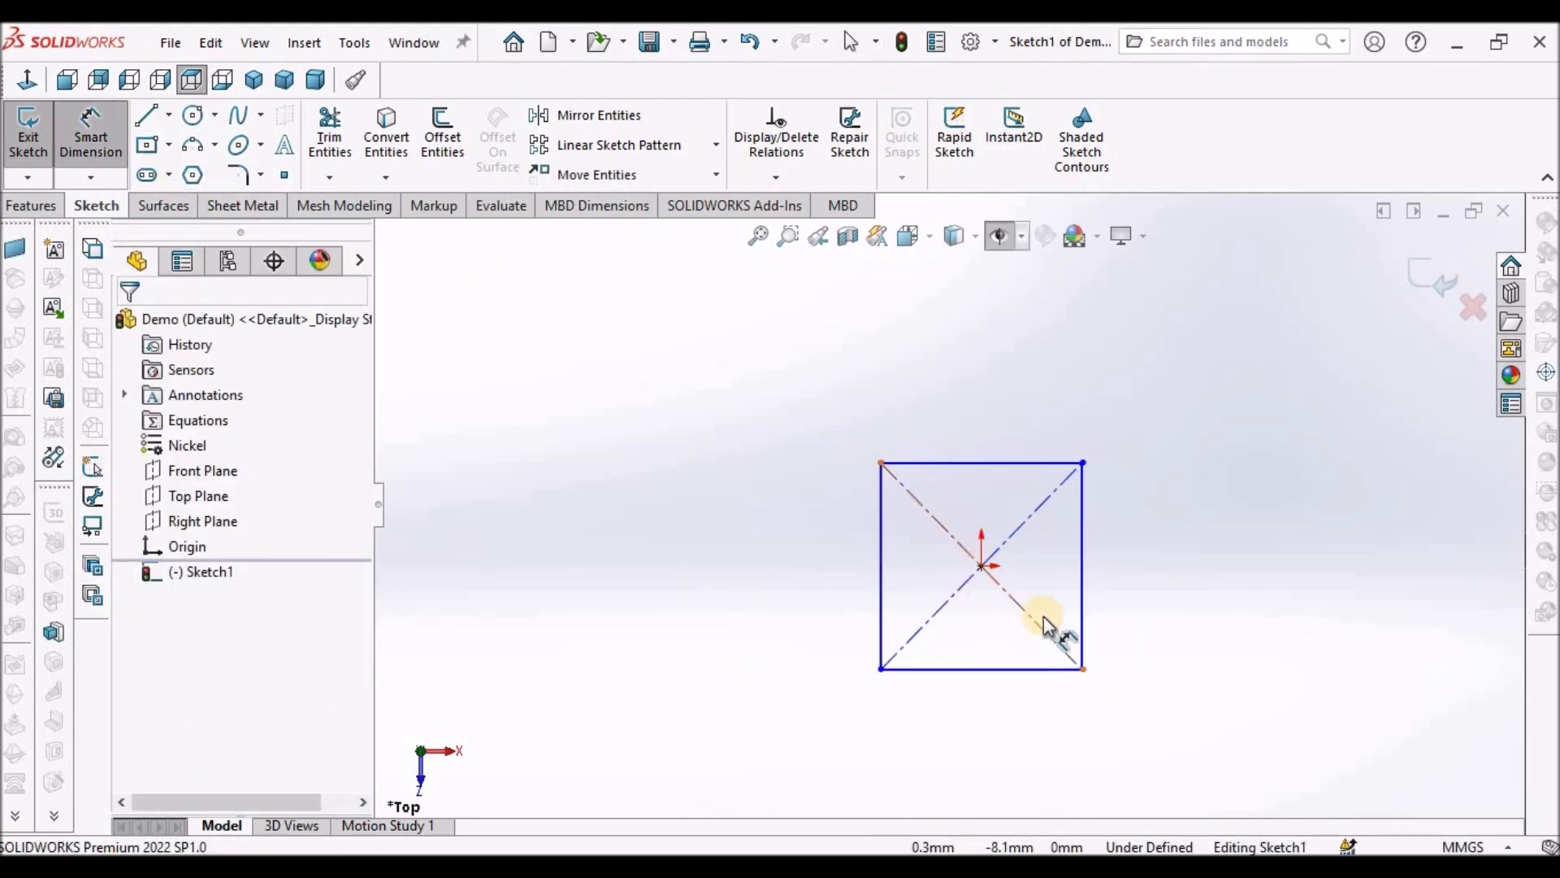
scroll(1045, 619, "up", 3)
scroll(1118, 648, "down", 3)
left_click(930, 607)
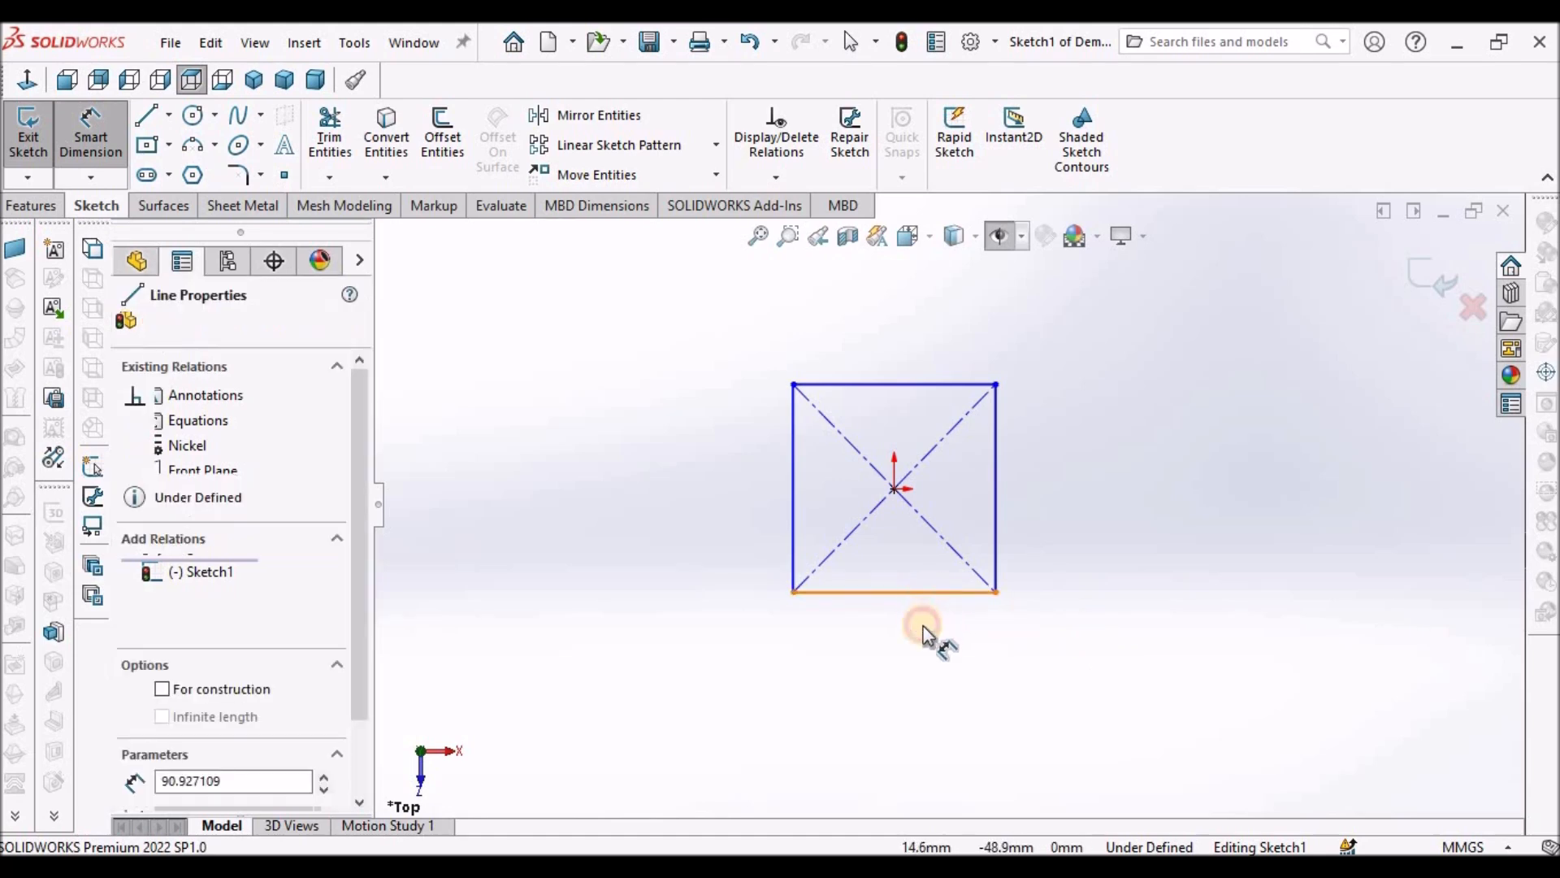
left_click(927, 626)
type("40")
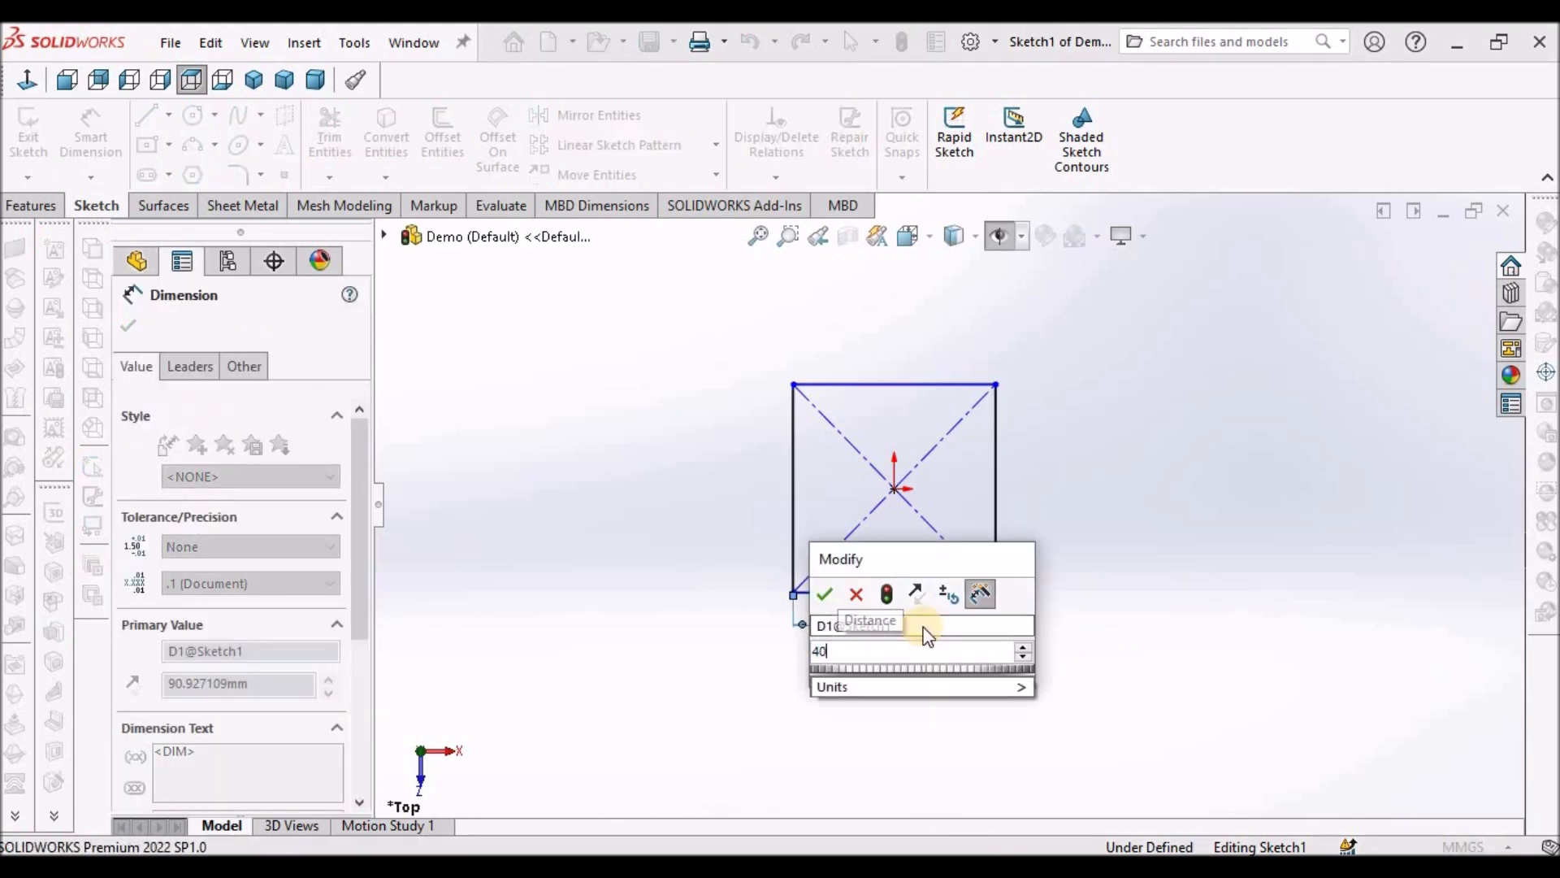
key("Return")
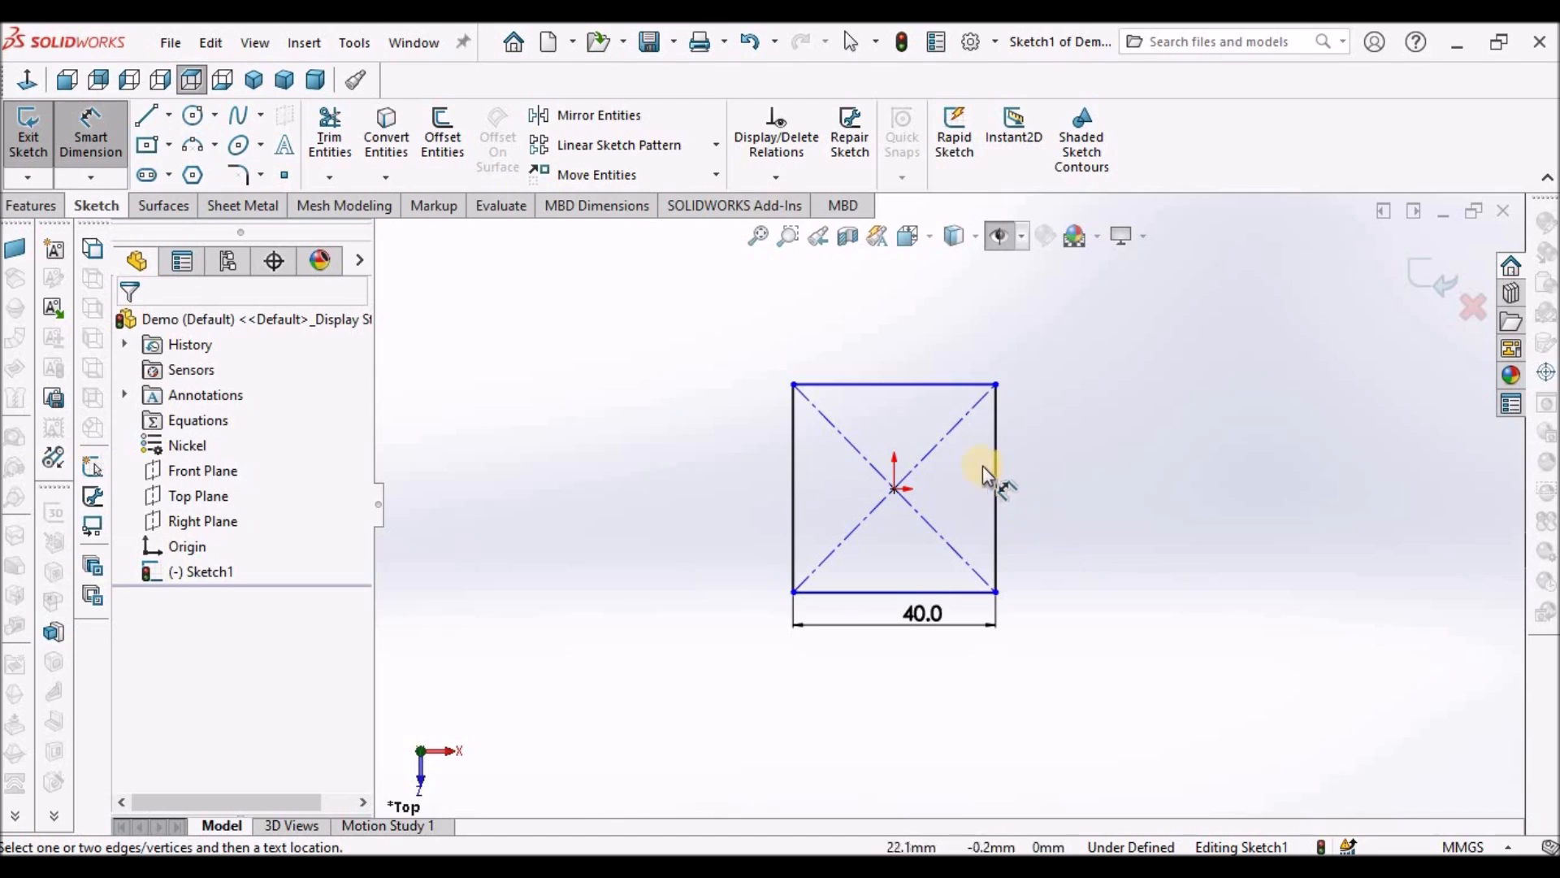
left_click(1012, 476)
left_click(1076, 477)
type("80")
key("Return")
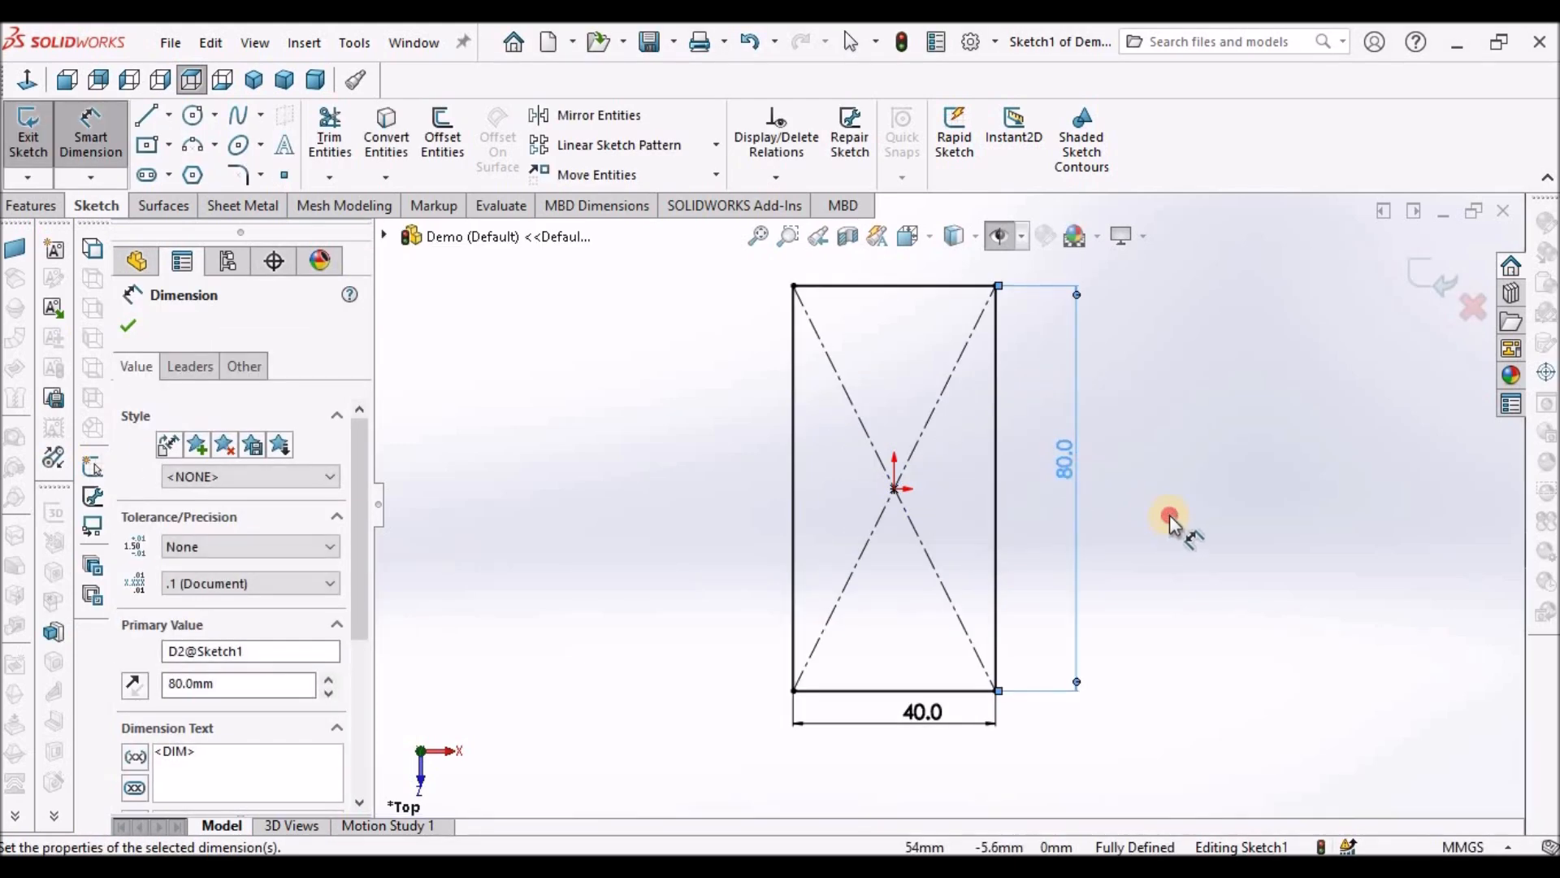
Create a sheet metal base flange from the rectangle sketch with a thickness of 3 mm.
left_click(235, 204)
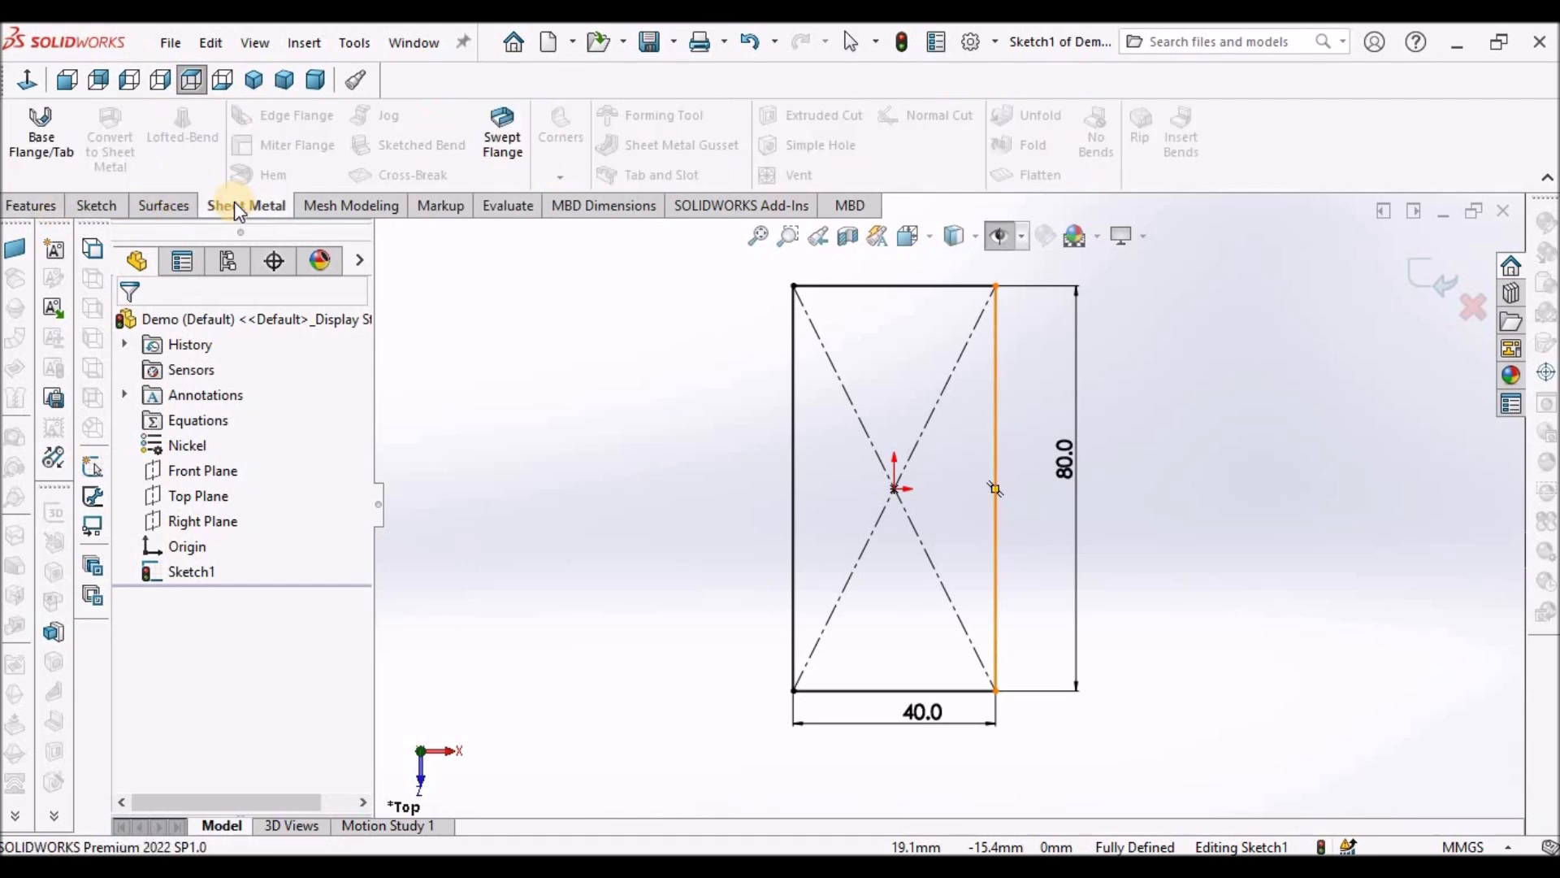
left_click(30, 129)
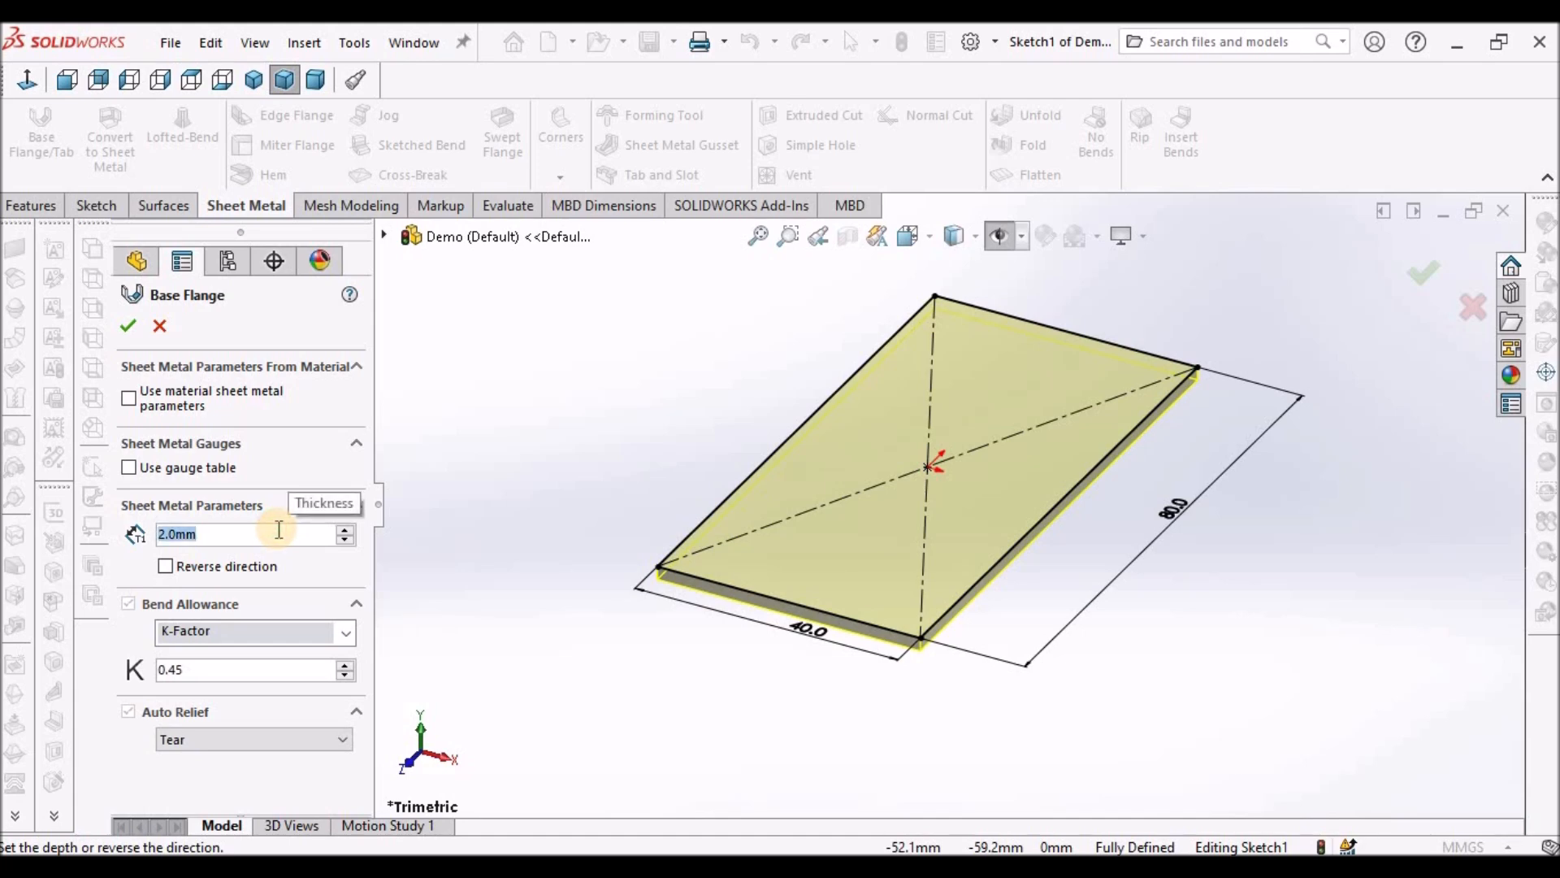
type("3")
key("Return")
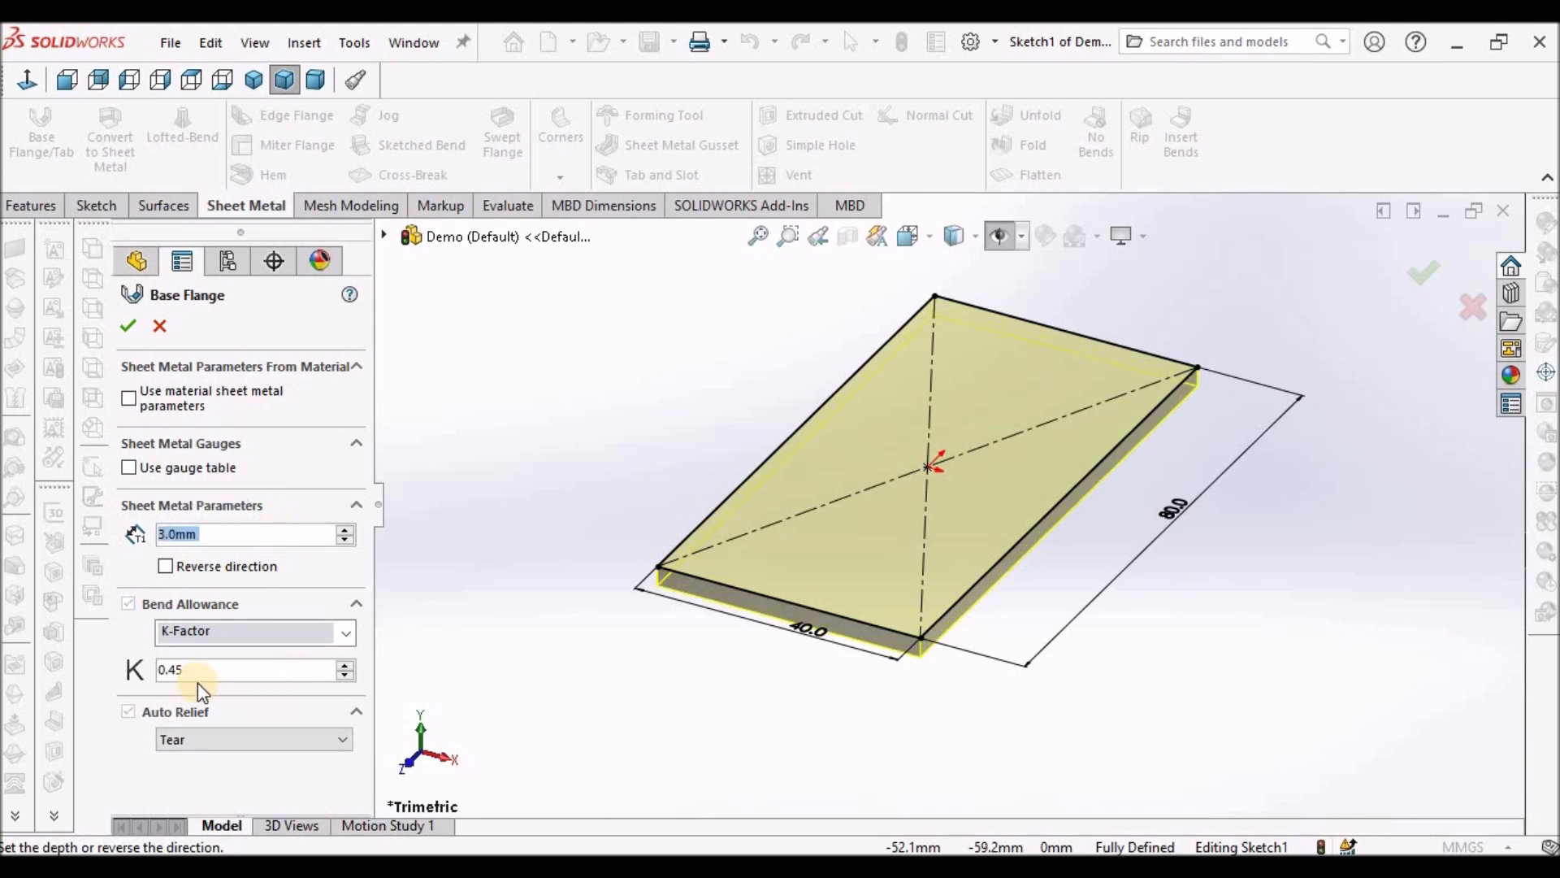
left_click(128, 326)
scroll(724, 449, "up", 1)
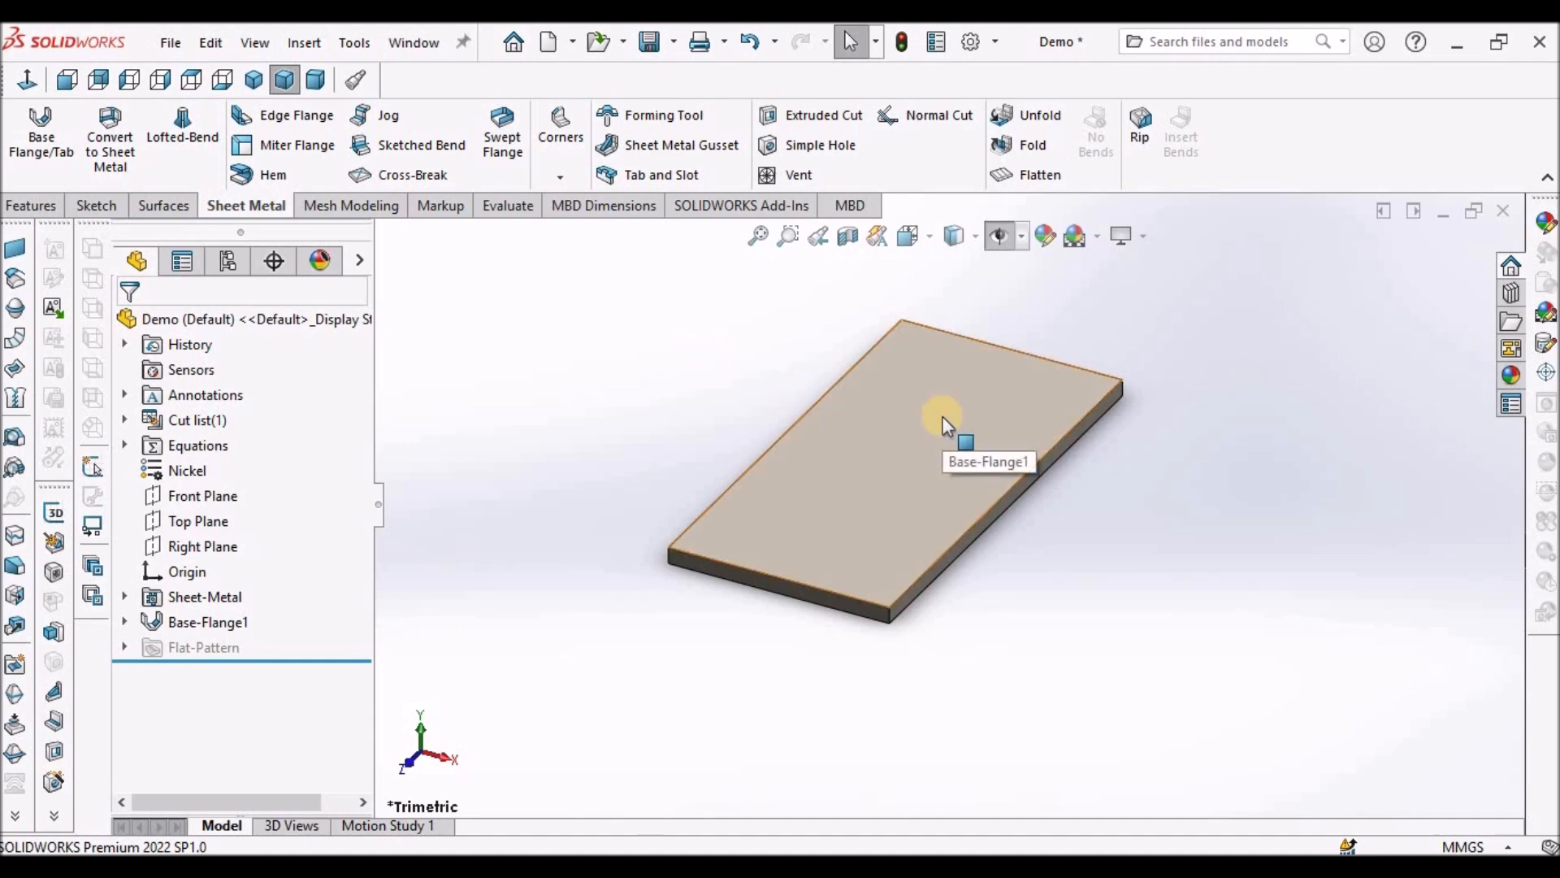
Add 20 mm edge flanges bent 90 degrees downward along both 40 mm end edges of the plate.
left_click(286, 115)
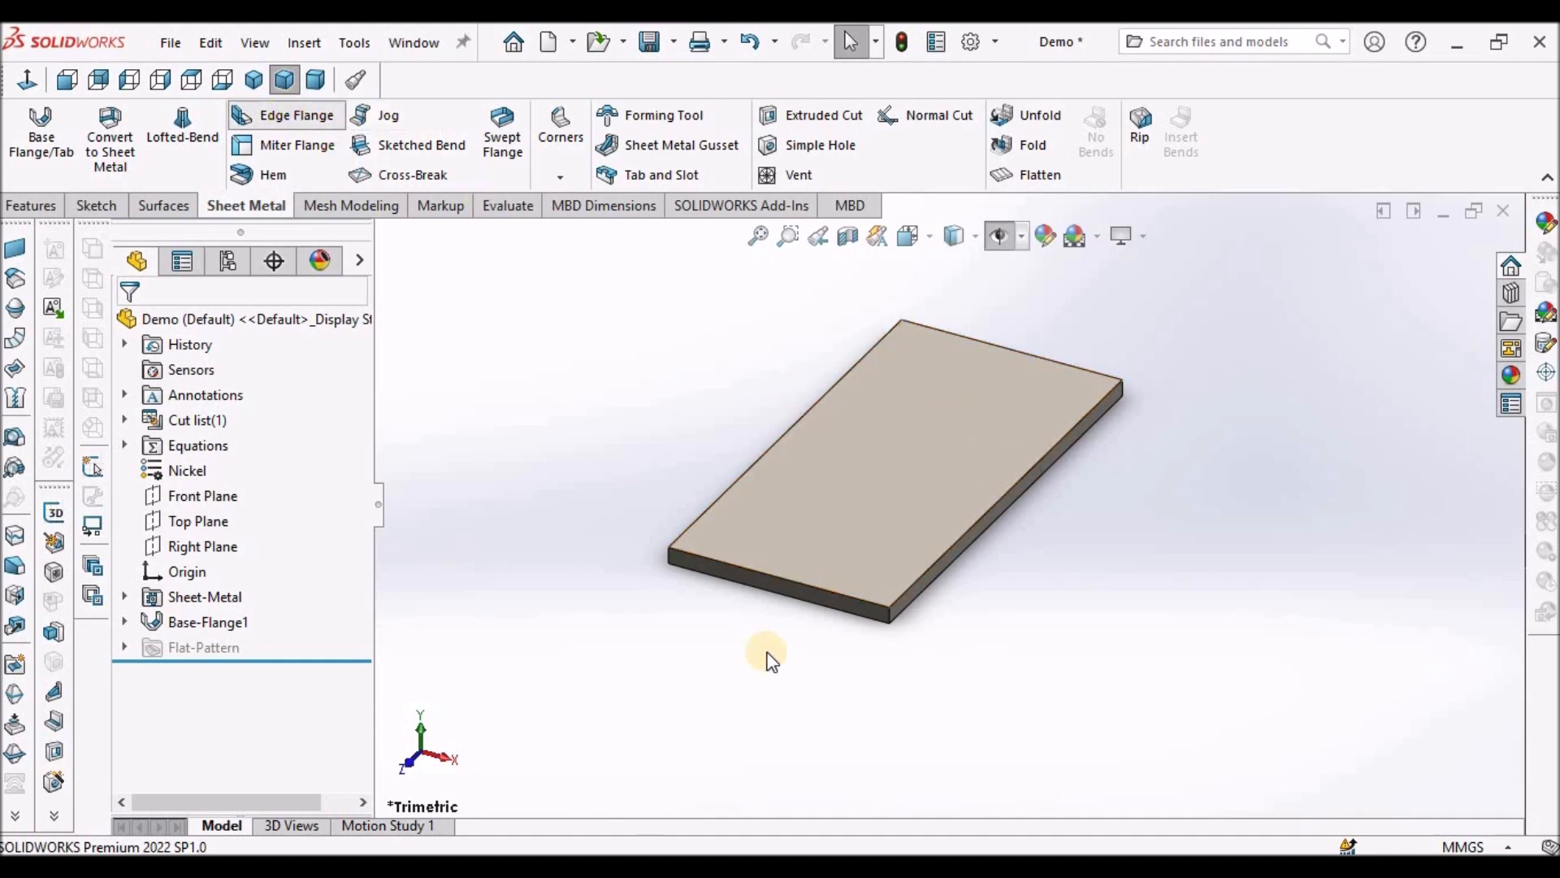
left_click(810, 601)
left_click(823, 703)
middle_click_drag(1094, 388, 1104, 423)
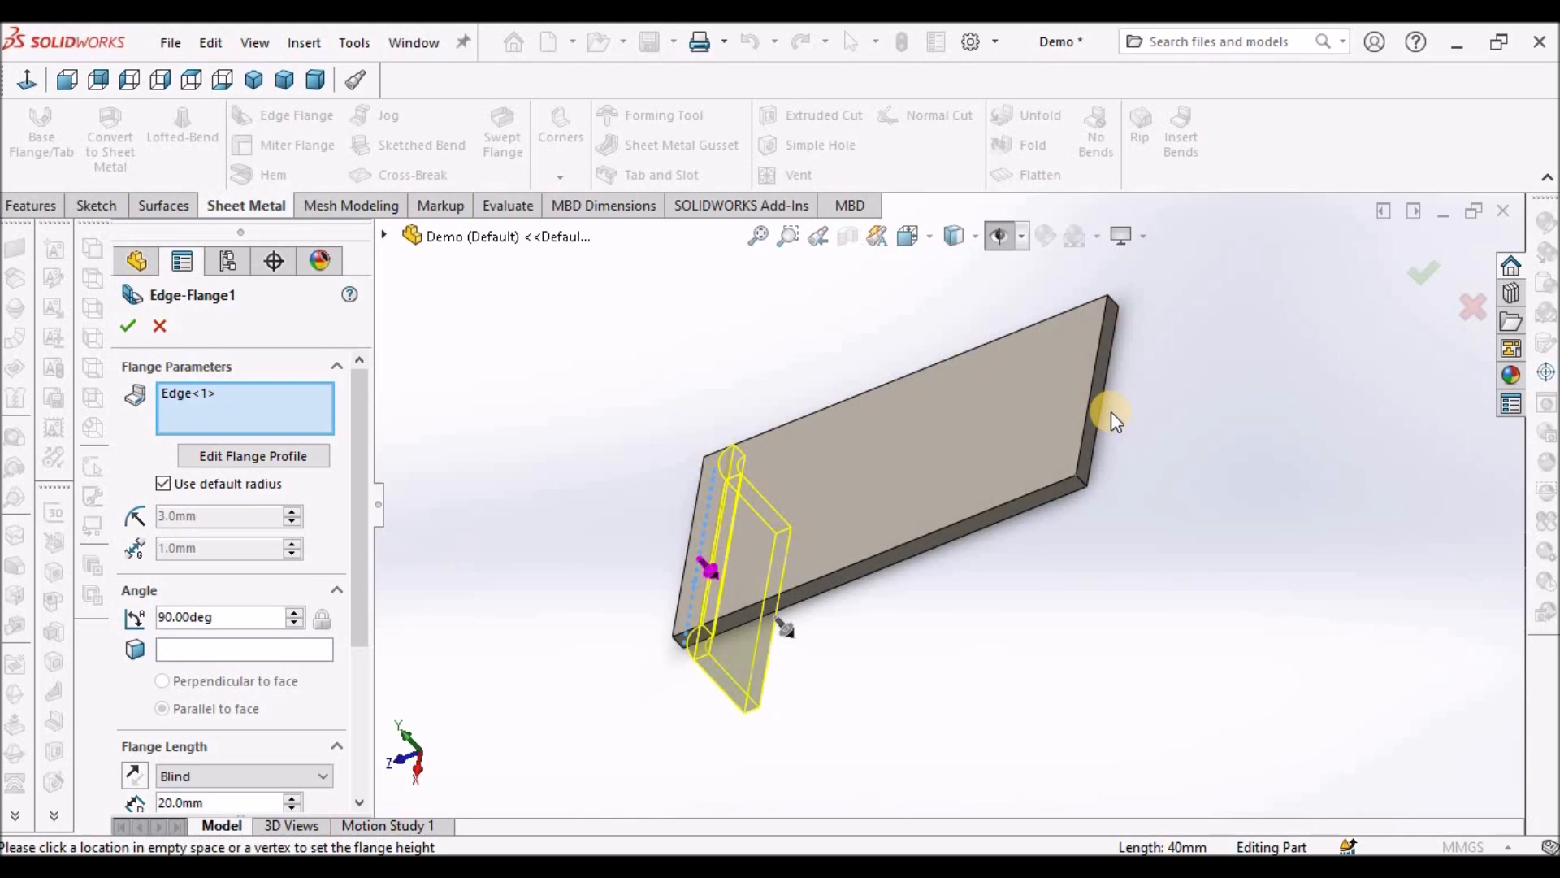
left_click(1104, 410)
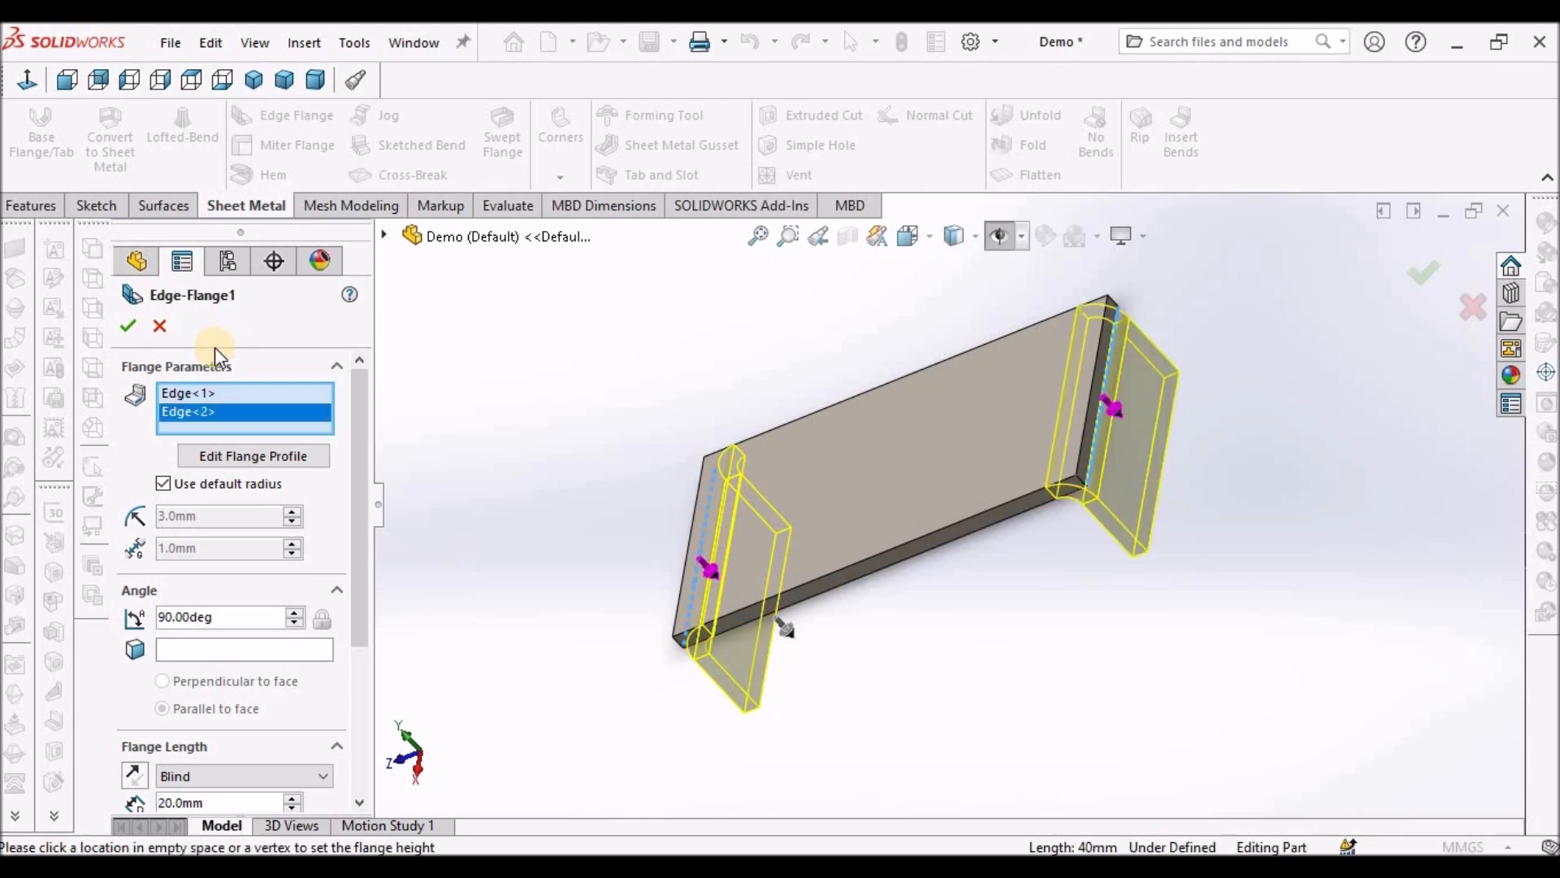
left_click(125, 326)
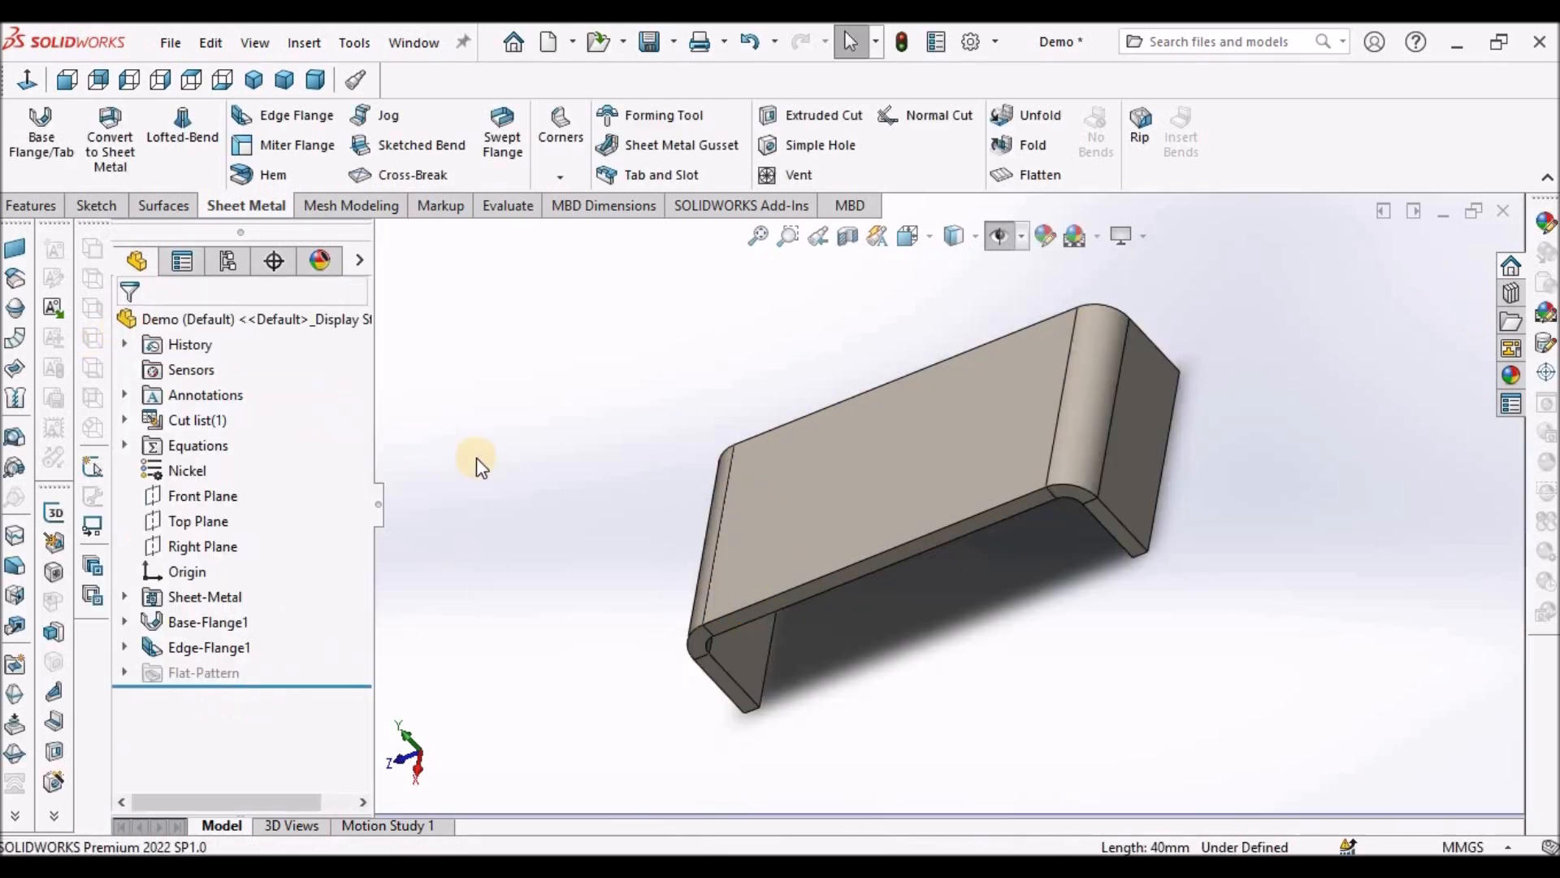
middle_click_drag(638, 476, 690, 303)
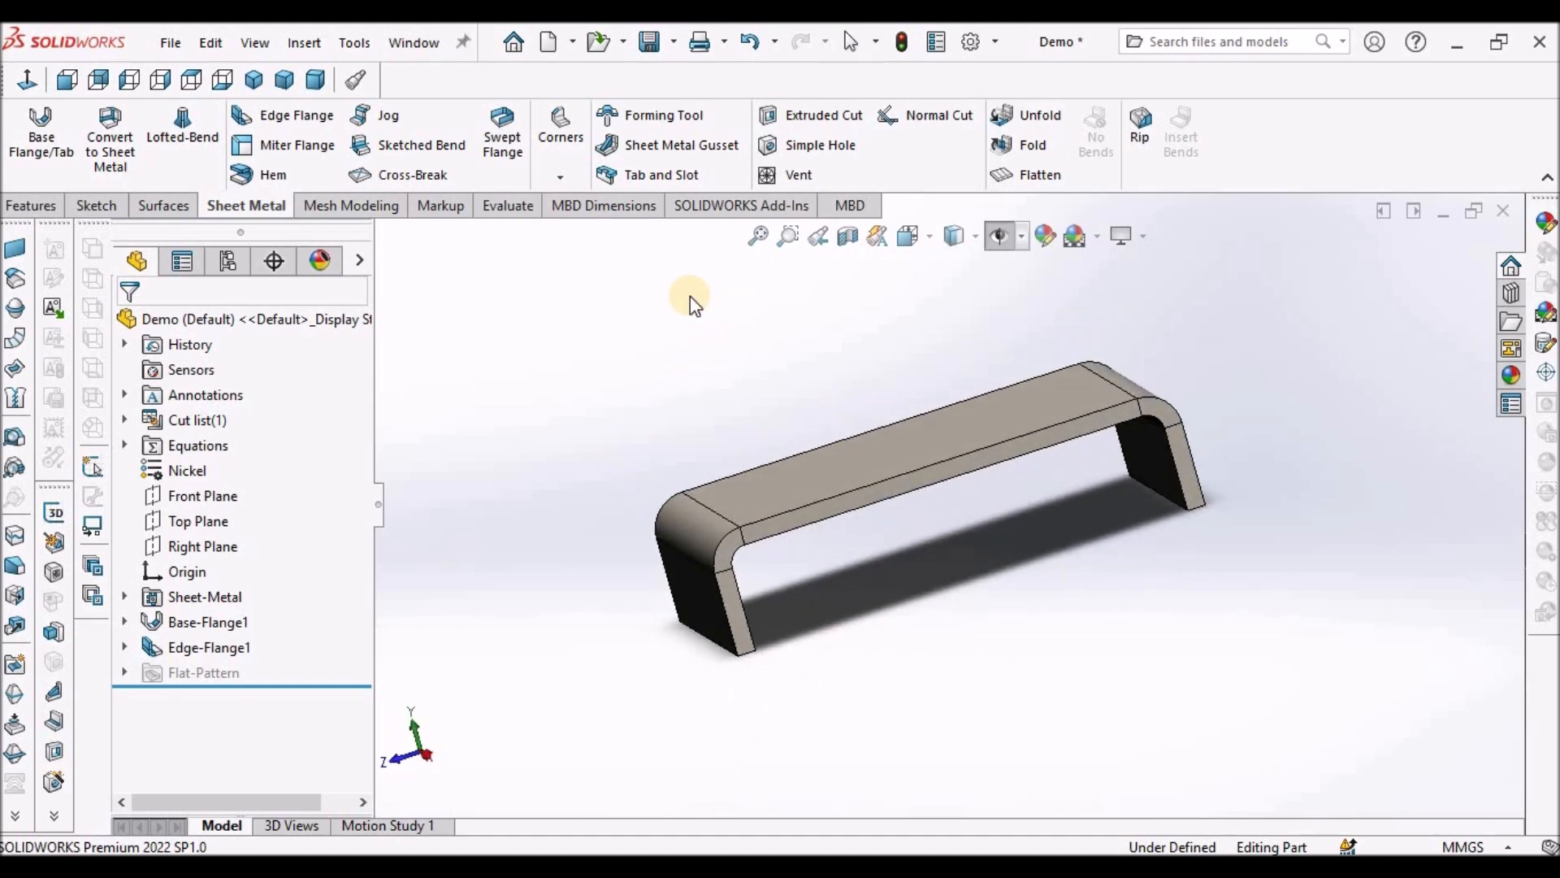
Edit the edge flange feature and try the Bend Outside flange position on both flanges, checking the bend from the right side.
right_click(181, 646)
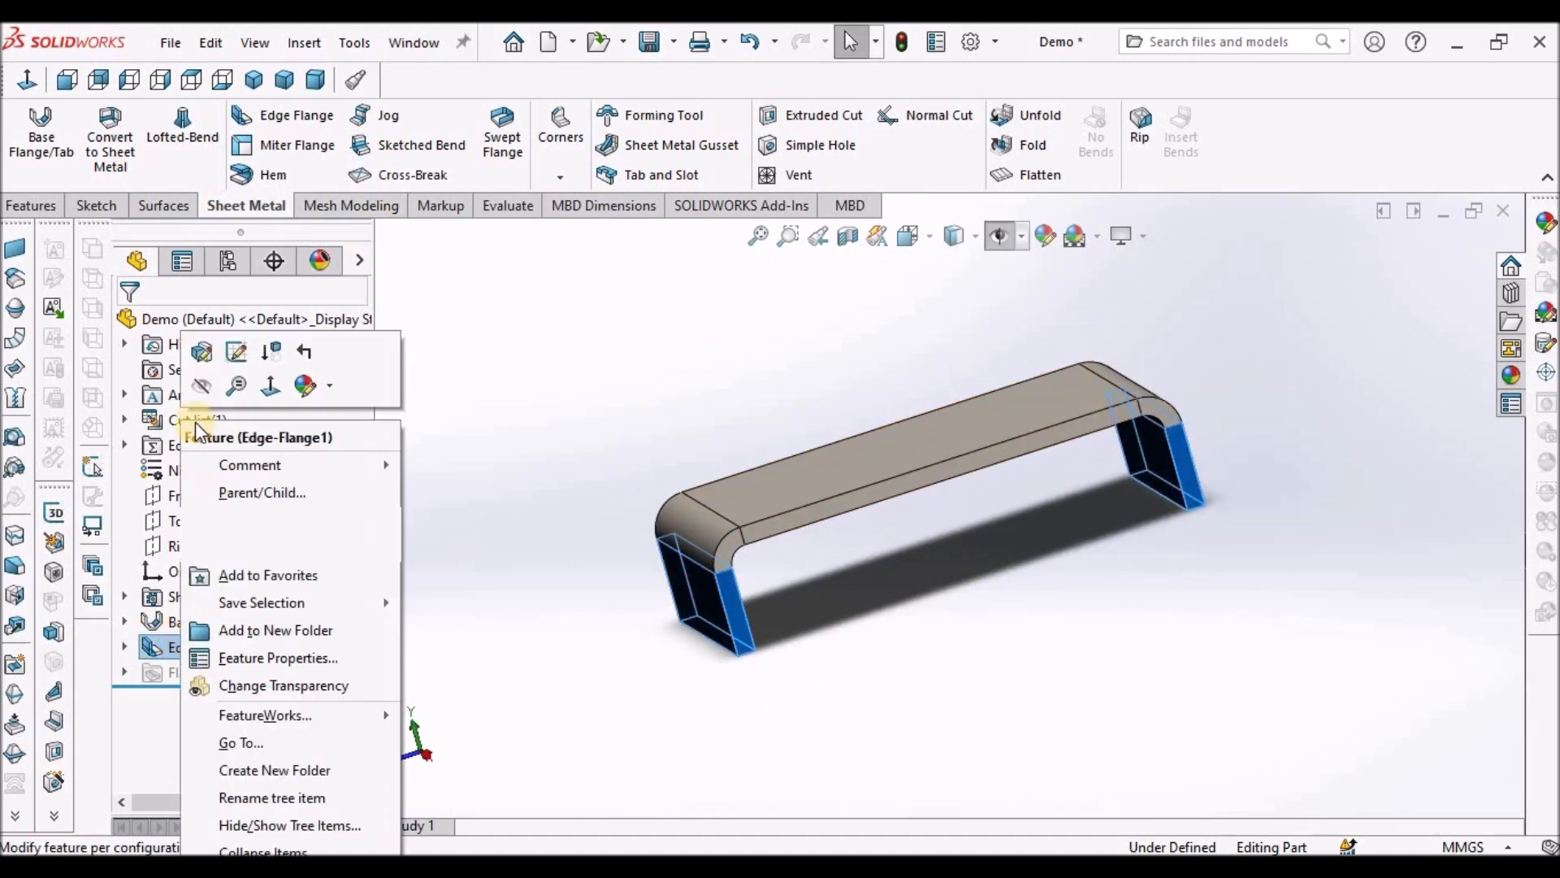
left_click(201, 352)
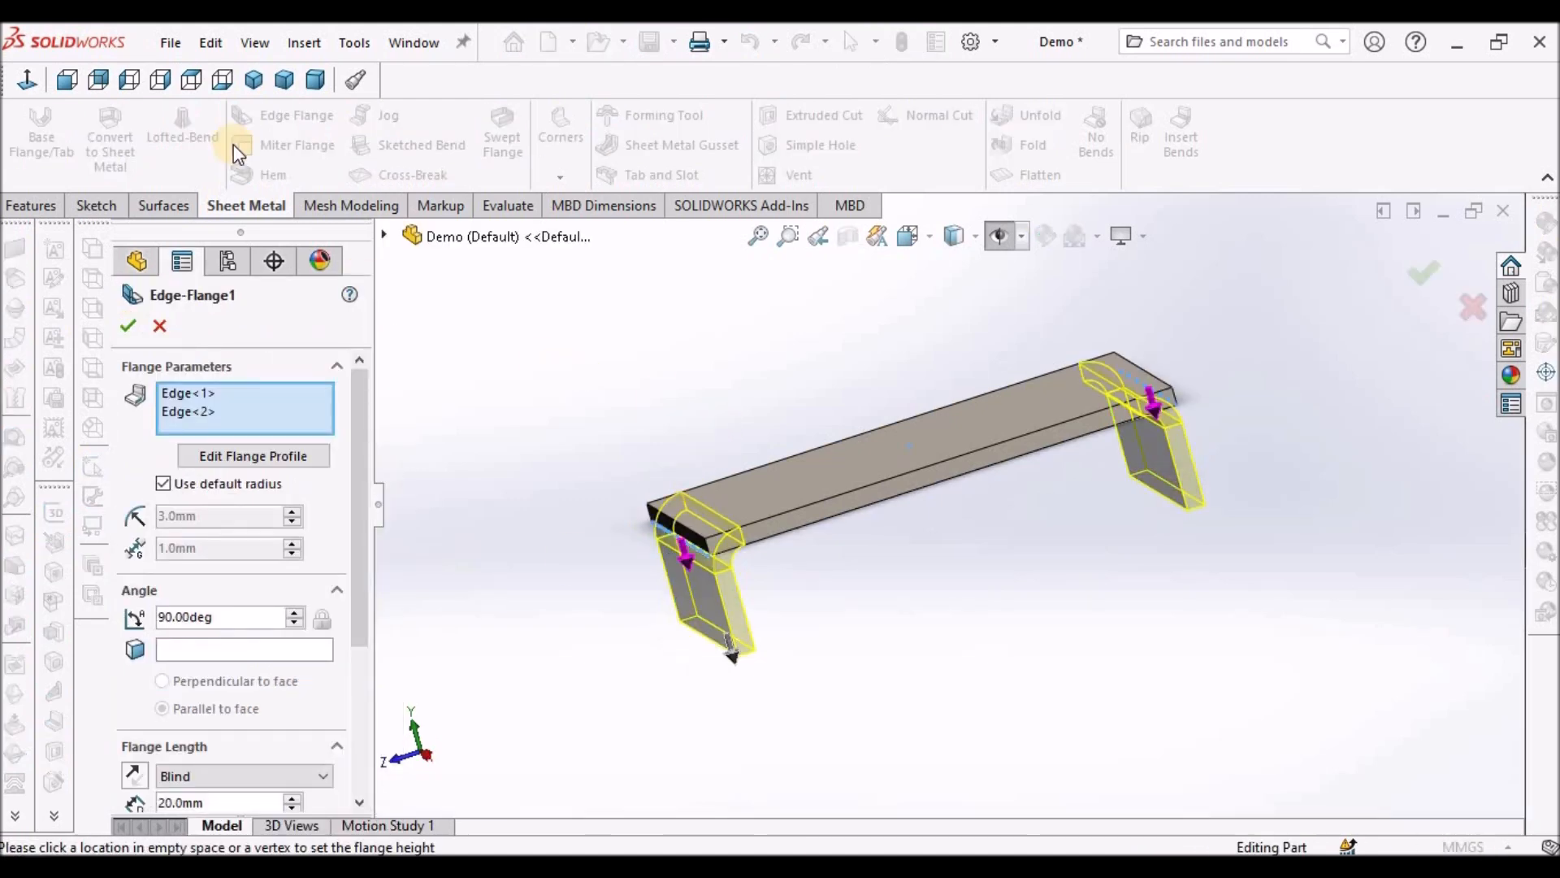
left_click(68, 80)
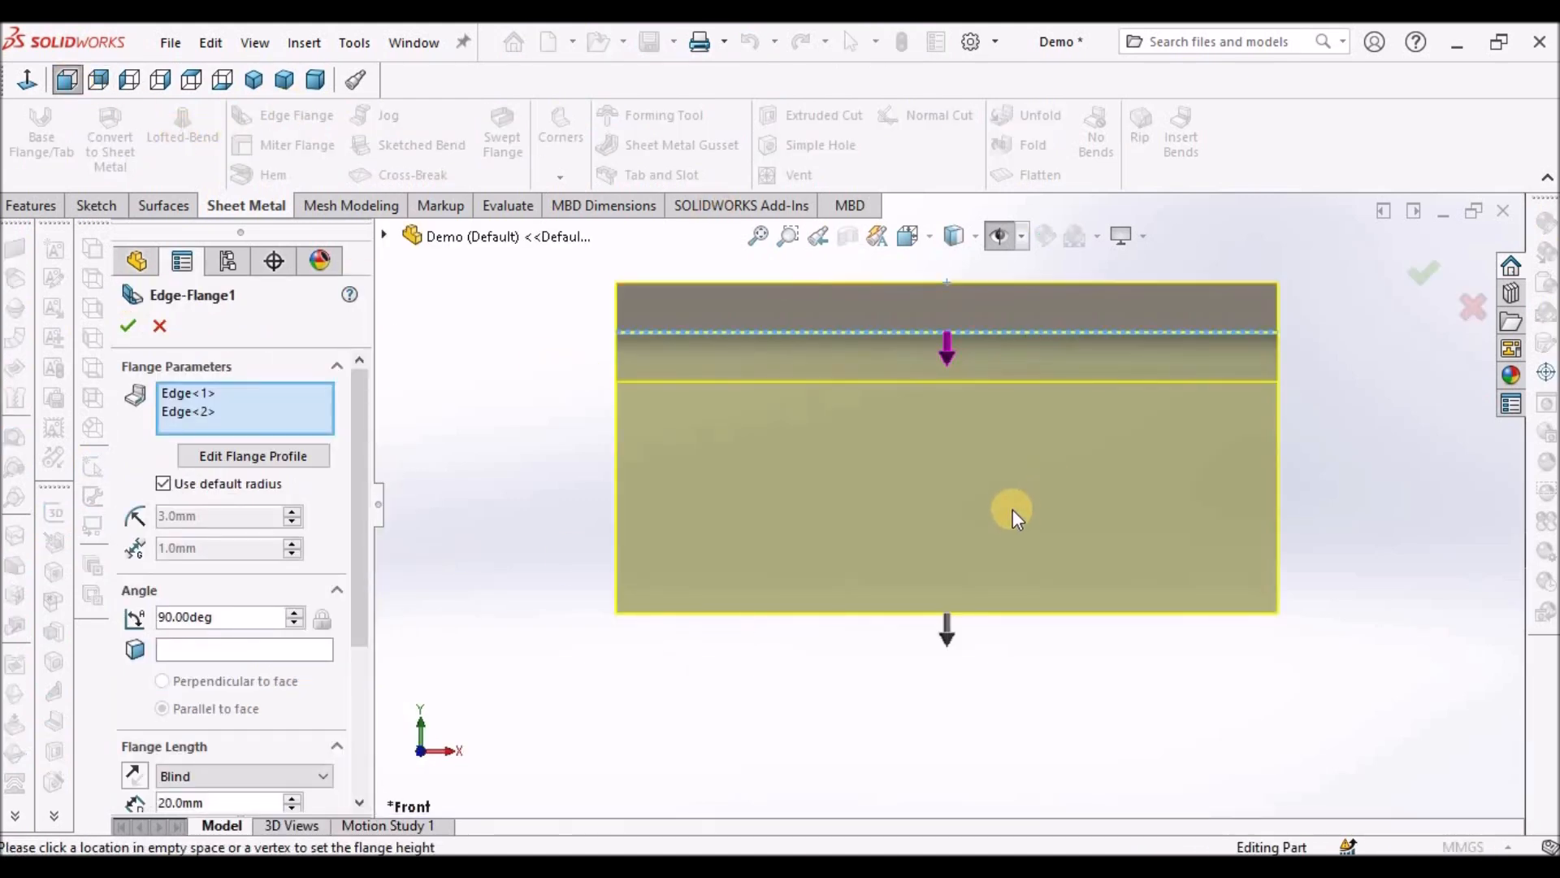
left_click(161, 79)
left_click_drag(363, 626, 369, 803)
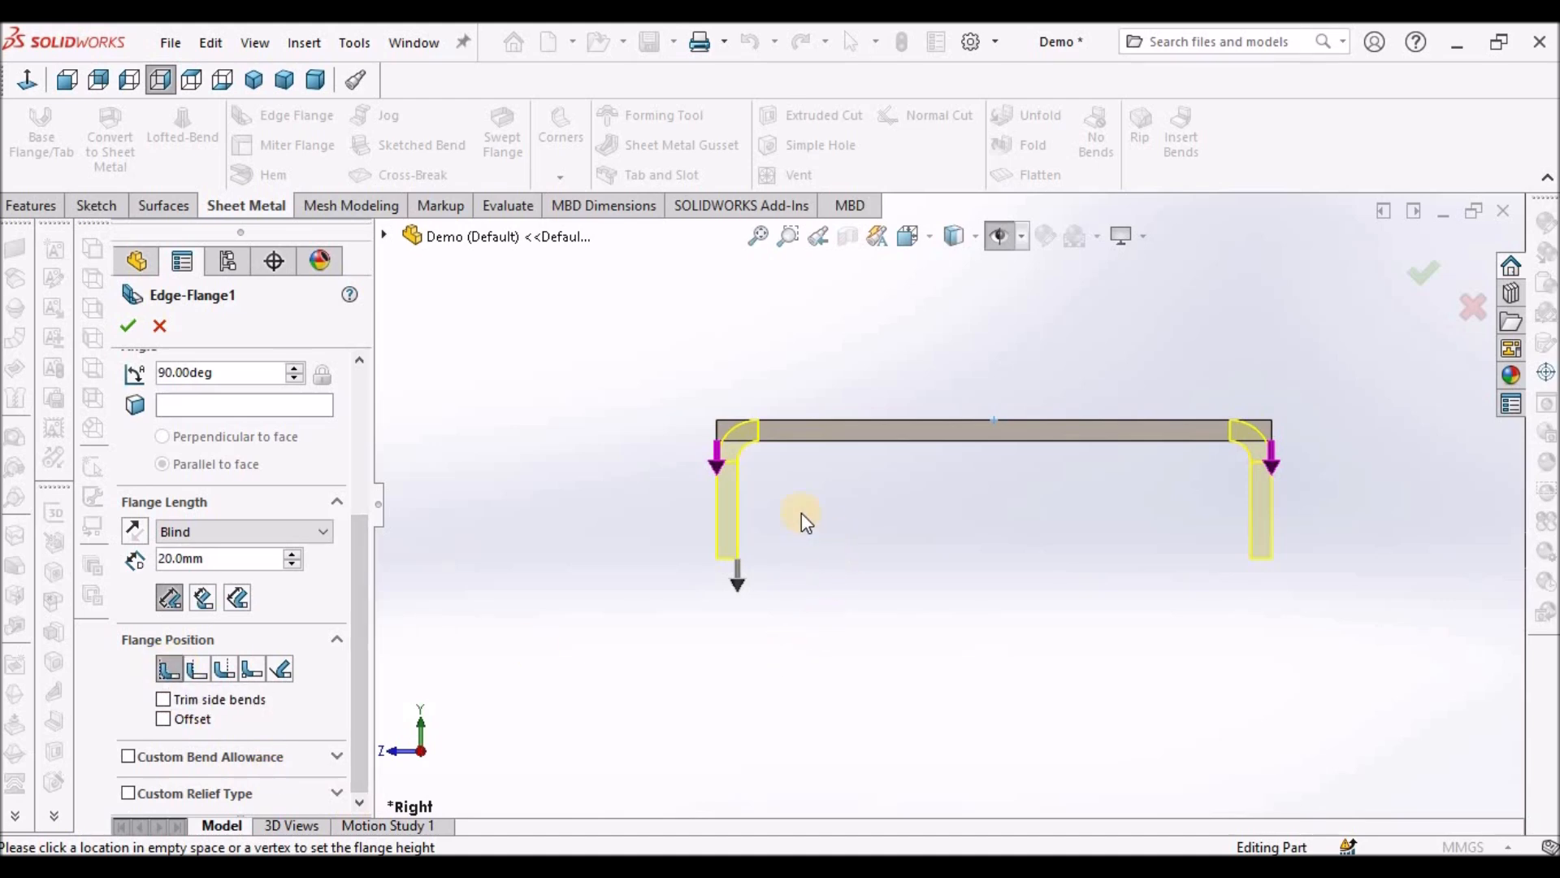
scroll(674, 406, "down", 6)
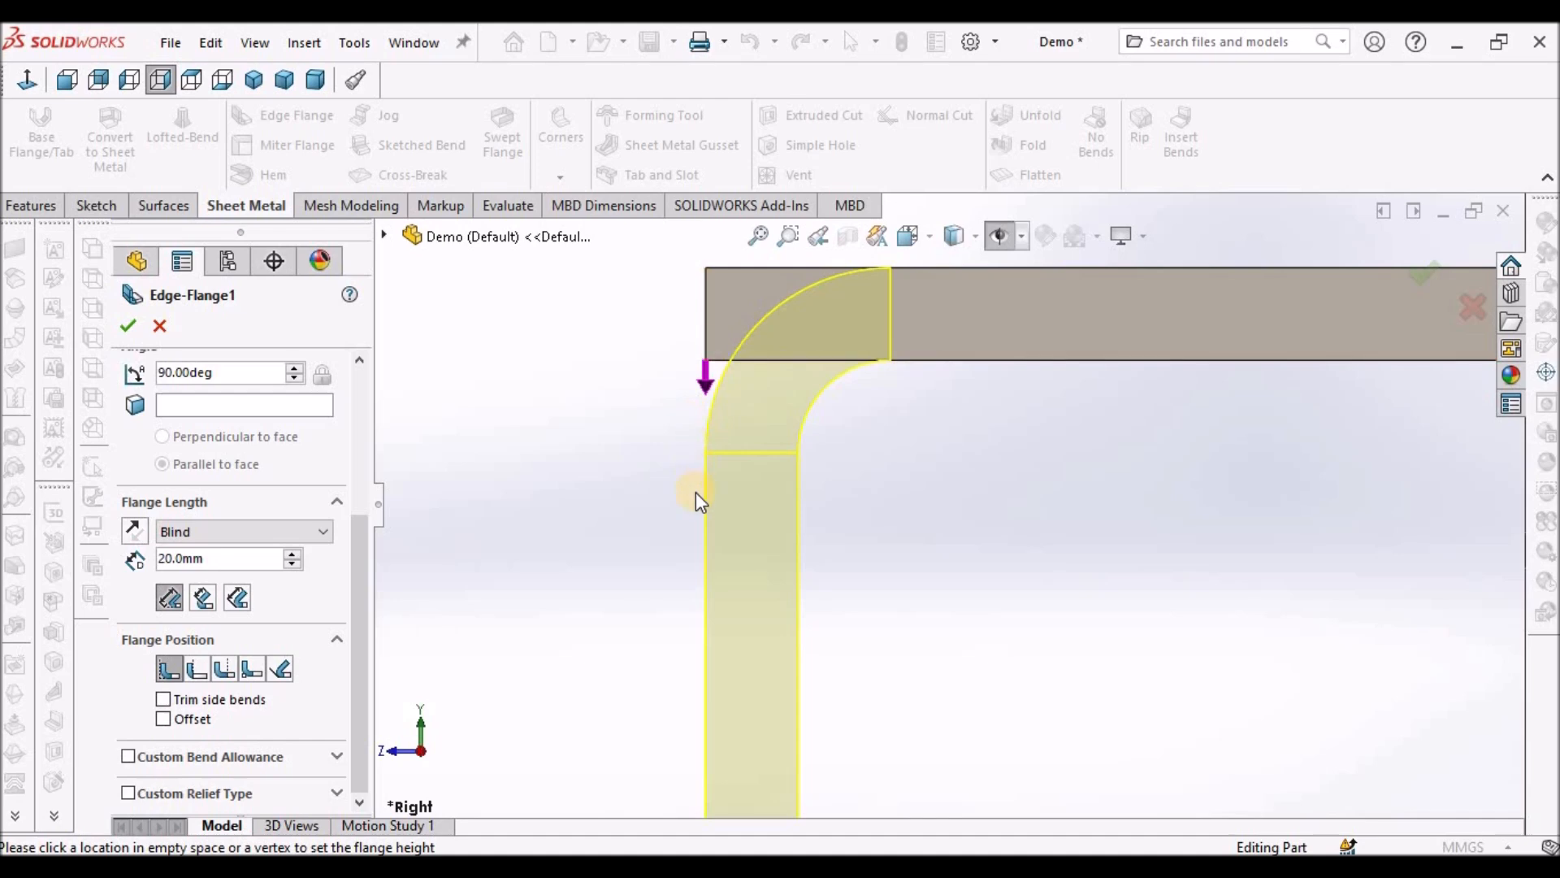
left_click(221, 669)
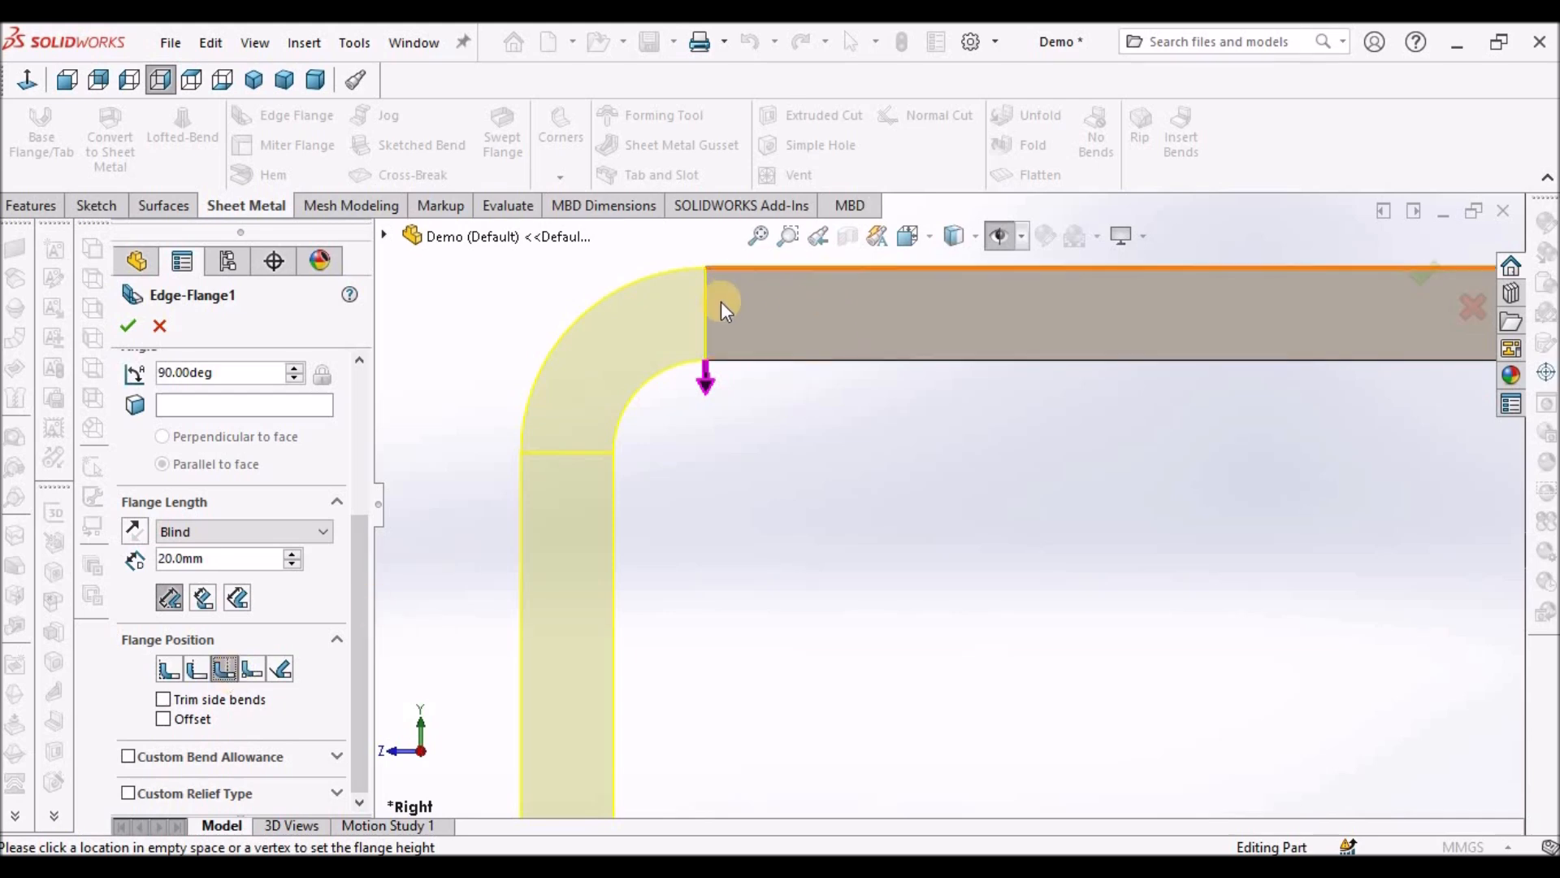
middle_click_drag(710, 296, 894, 416)
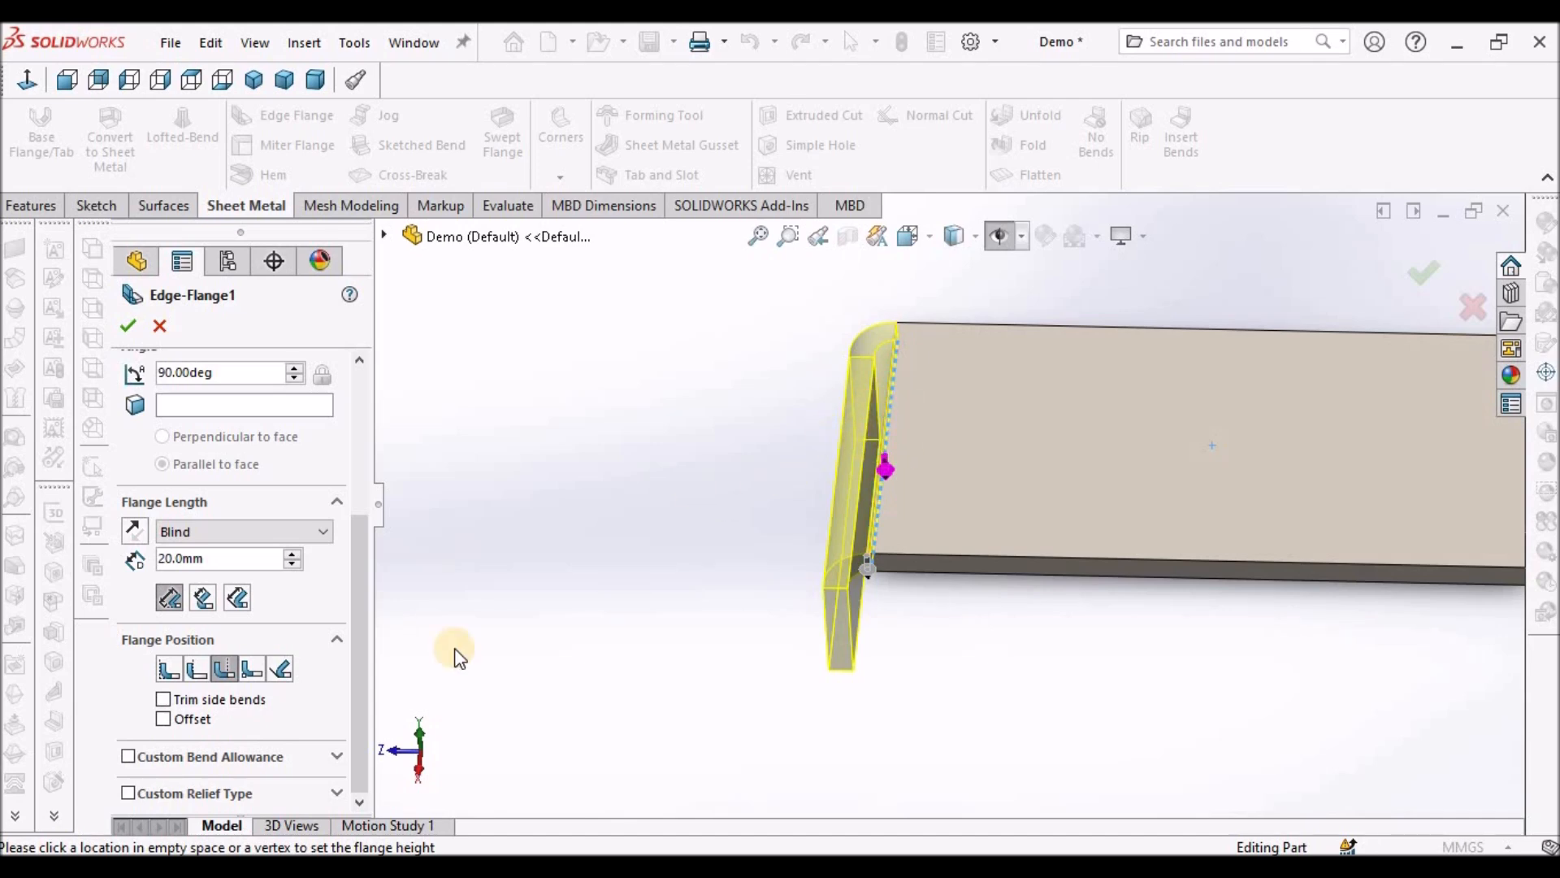
Return the flange position to Material Inside and accept the edge flange feature.
left_click(168, 670)
left_click(71, 88)
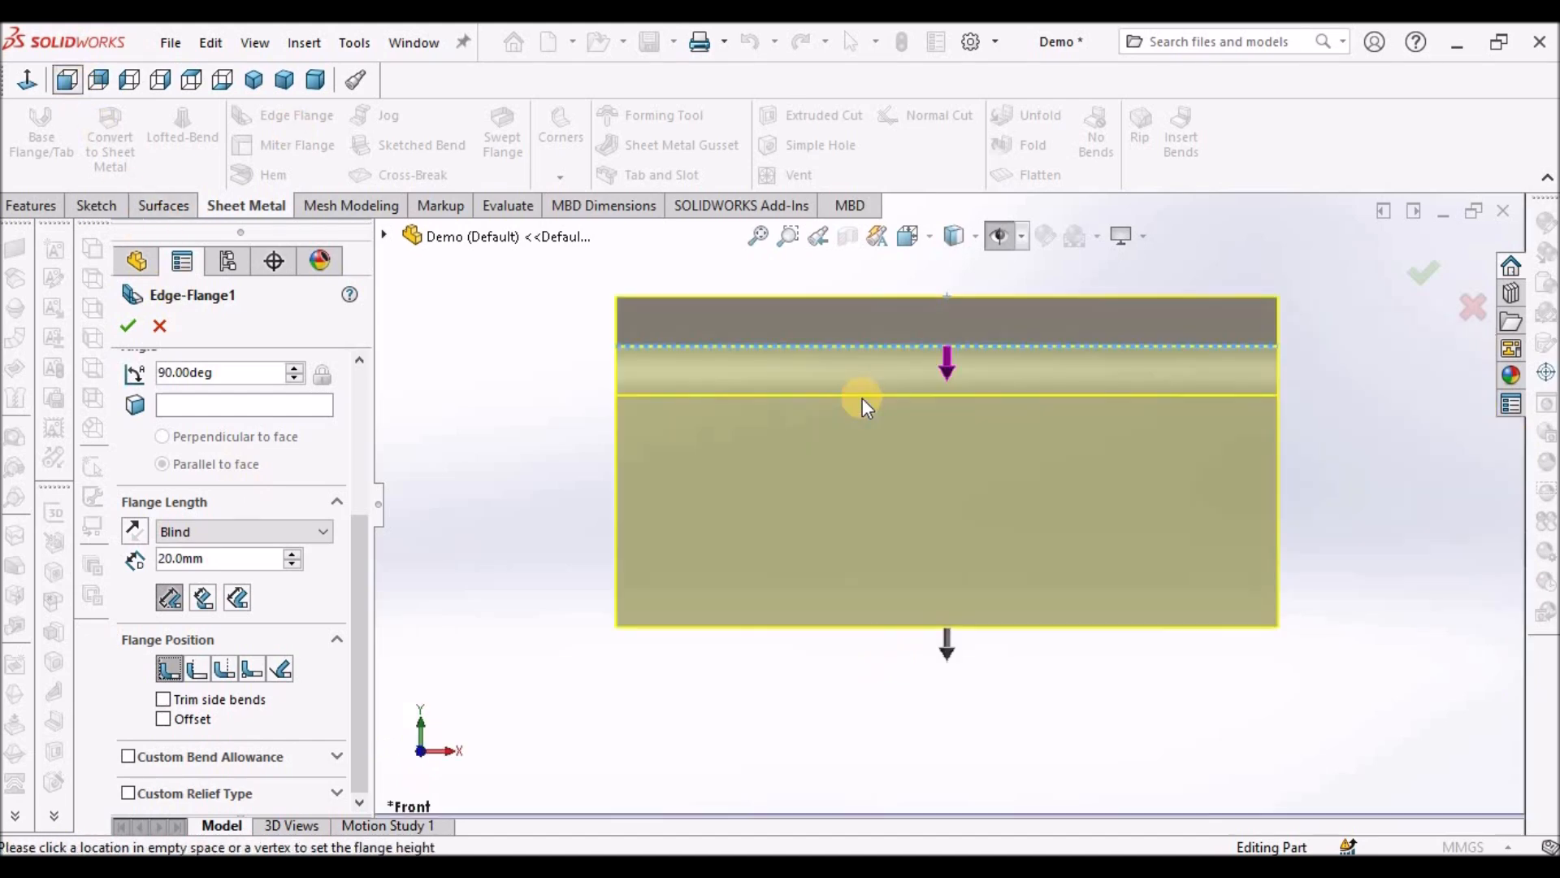
left_click(128, 80)
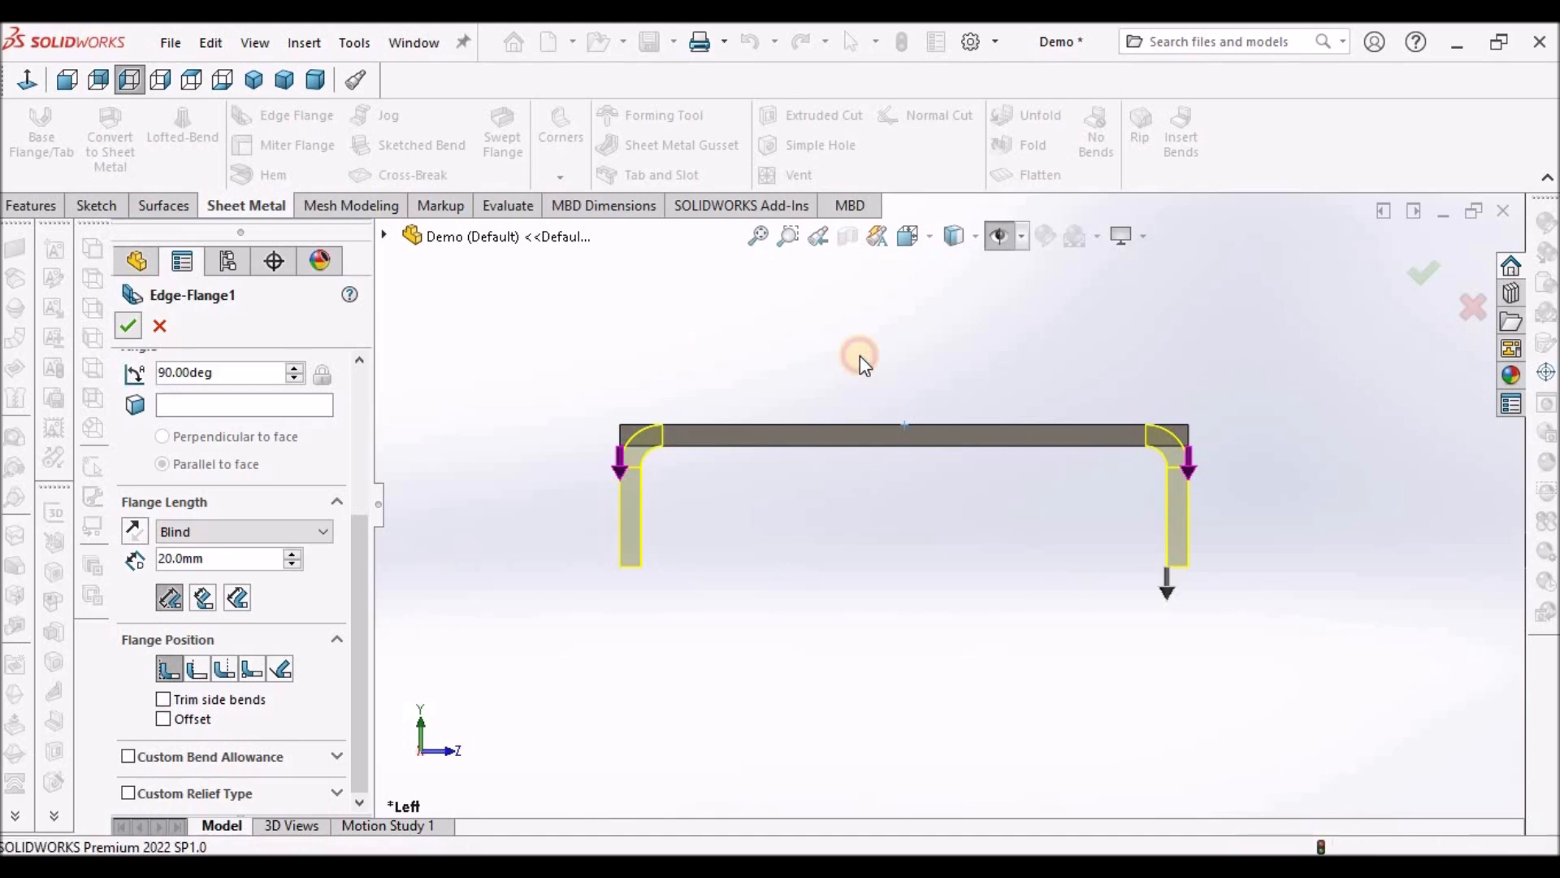
middle_click_drag(878, 362, 930, 479)
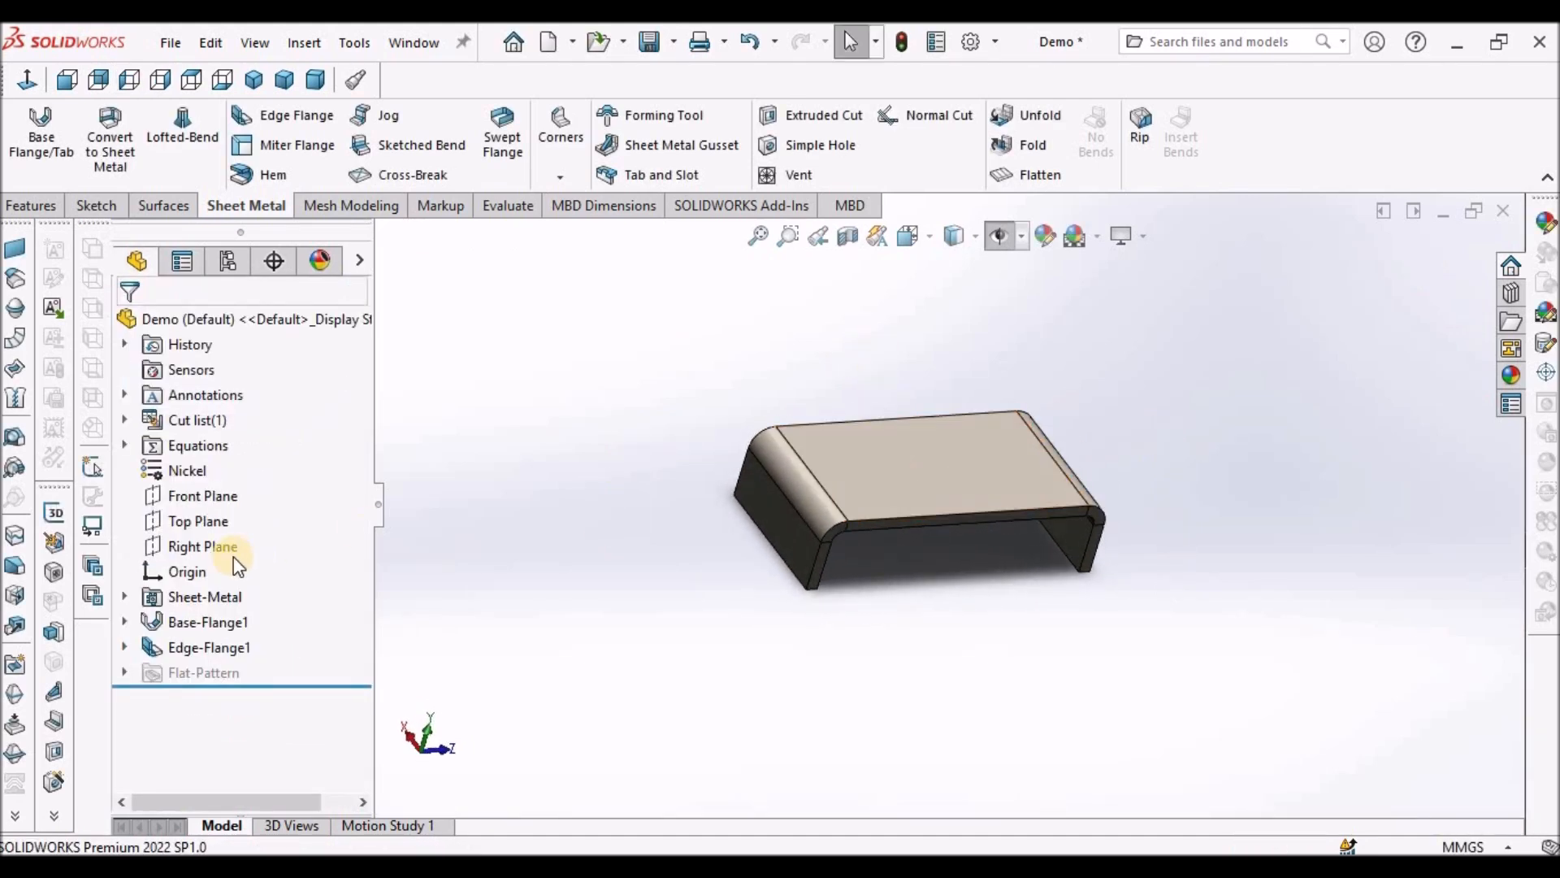
Open the first of the two profile sketches under the edge flange feature for editing, seen from the front.
left_click(125, 647)
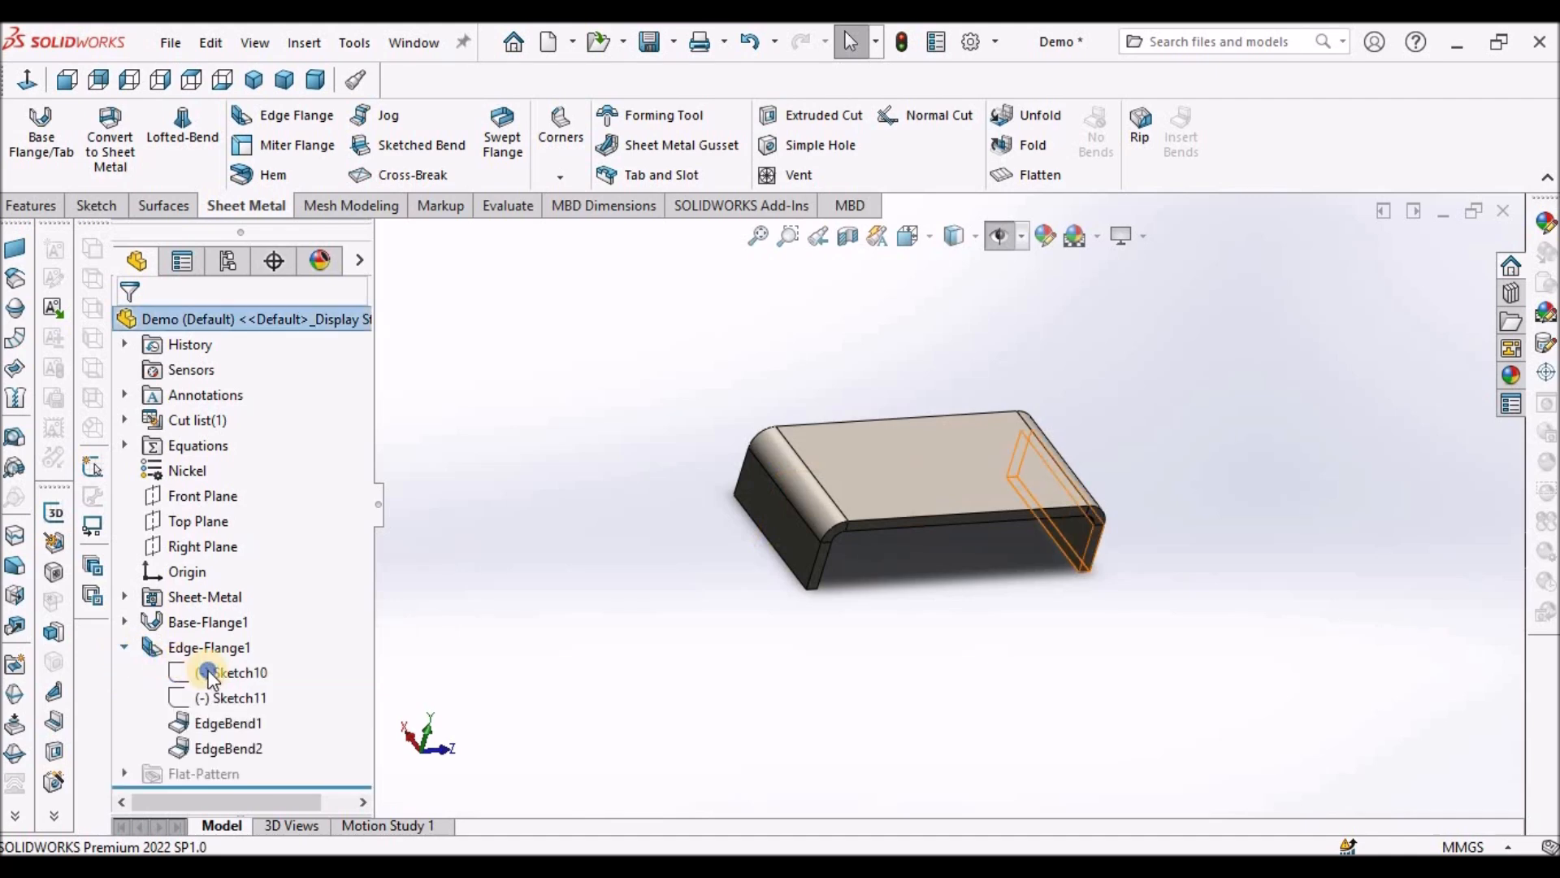
right_click(182, 679)
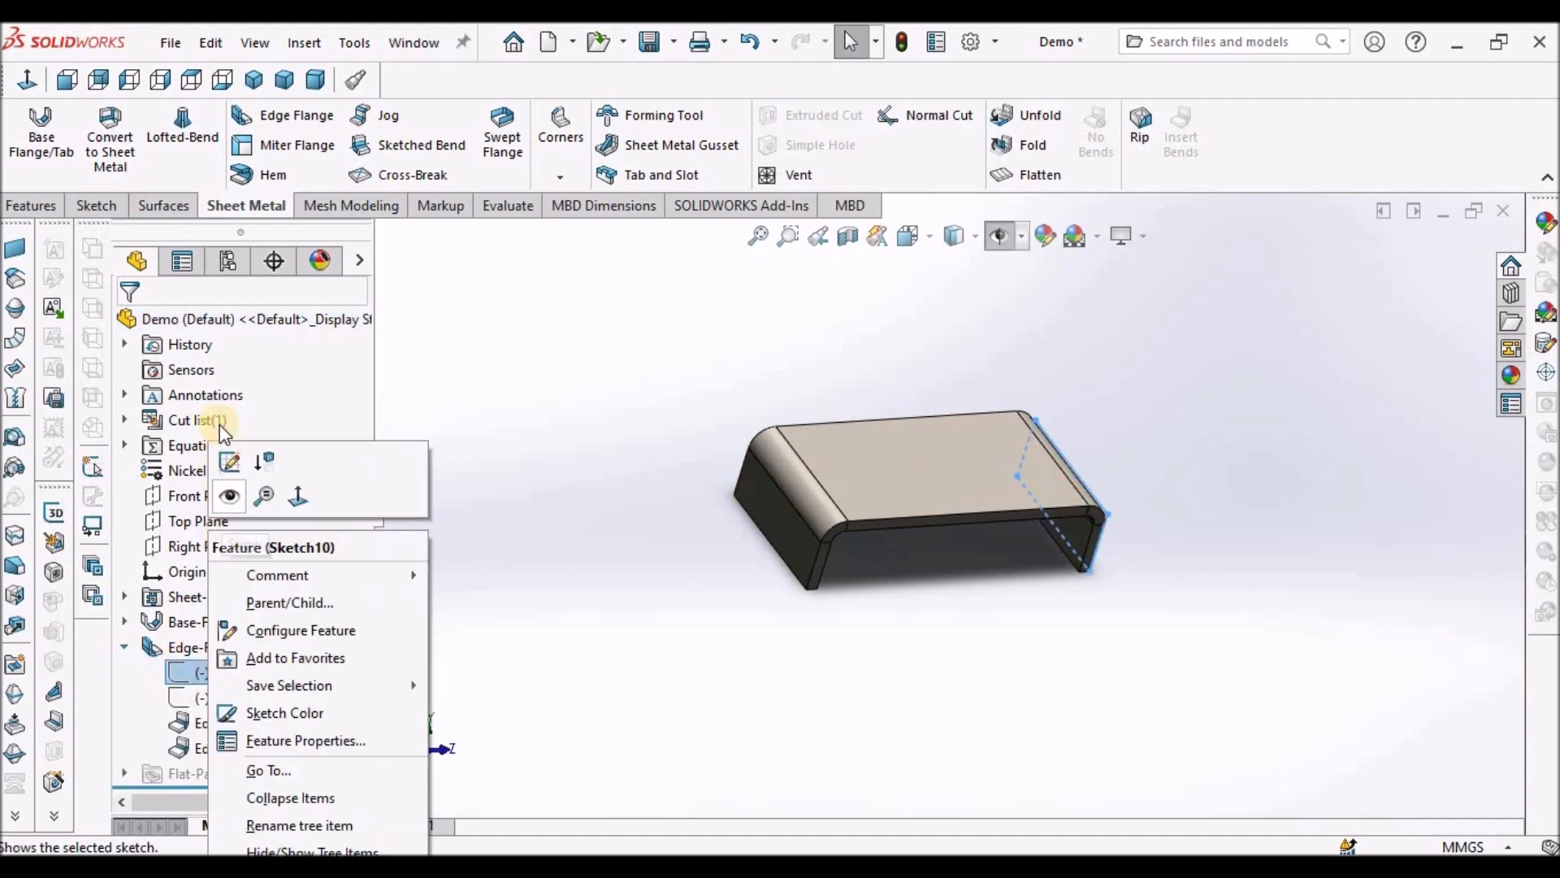
left_click(230, 462)
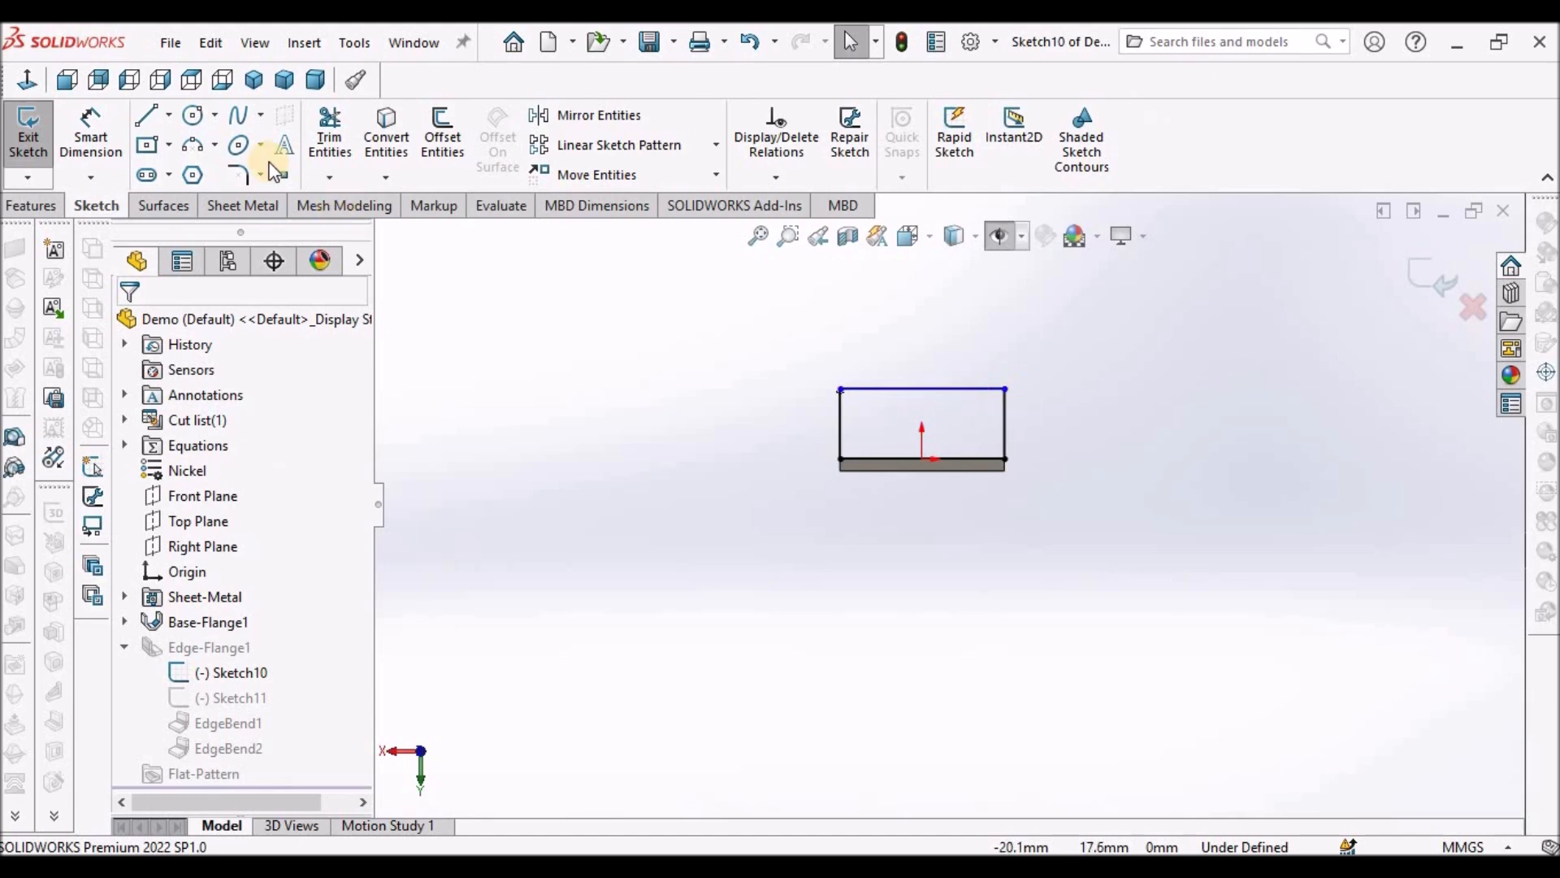
left_click(160, 79)
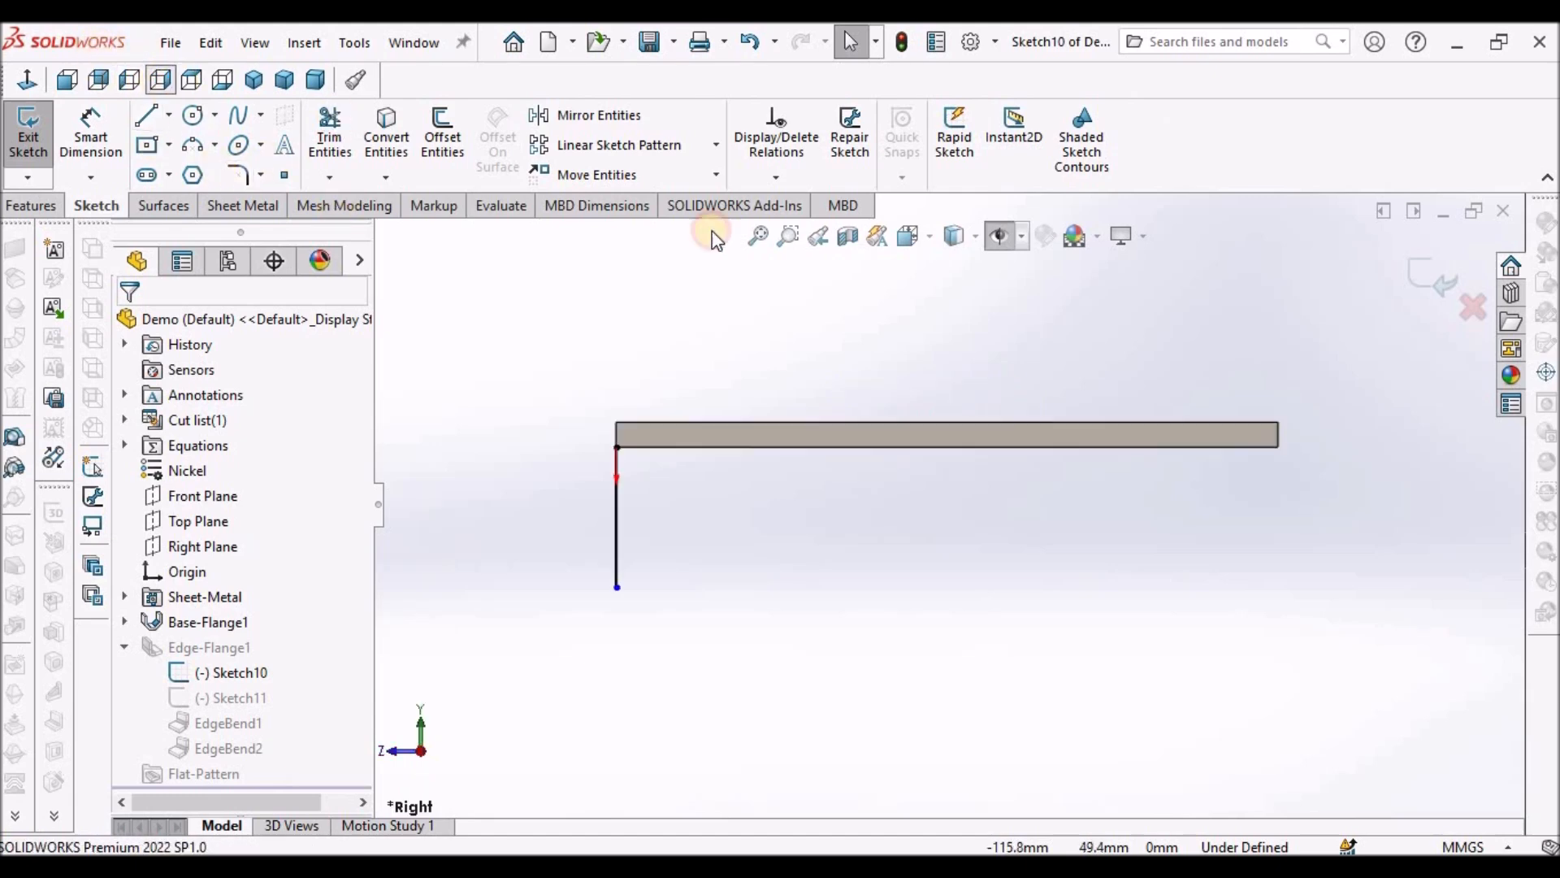
left_click(66, 79)
scroll(1055, 558, "up", 3)
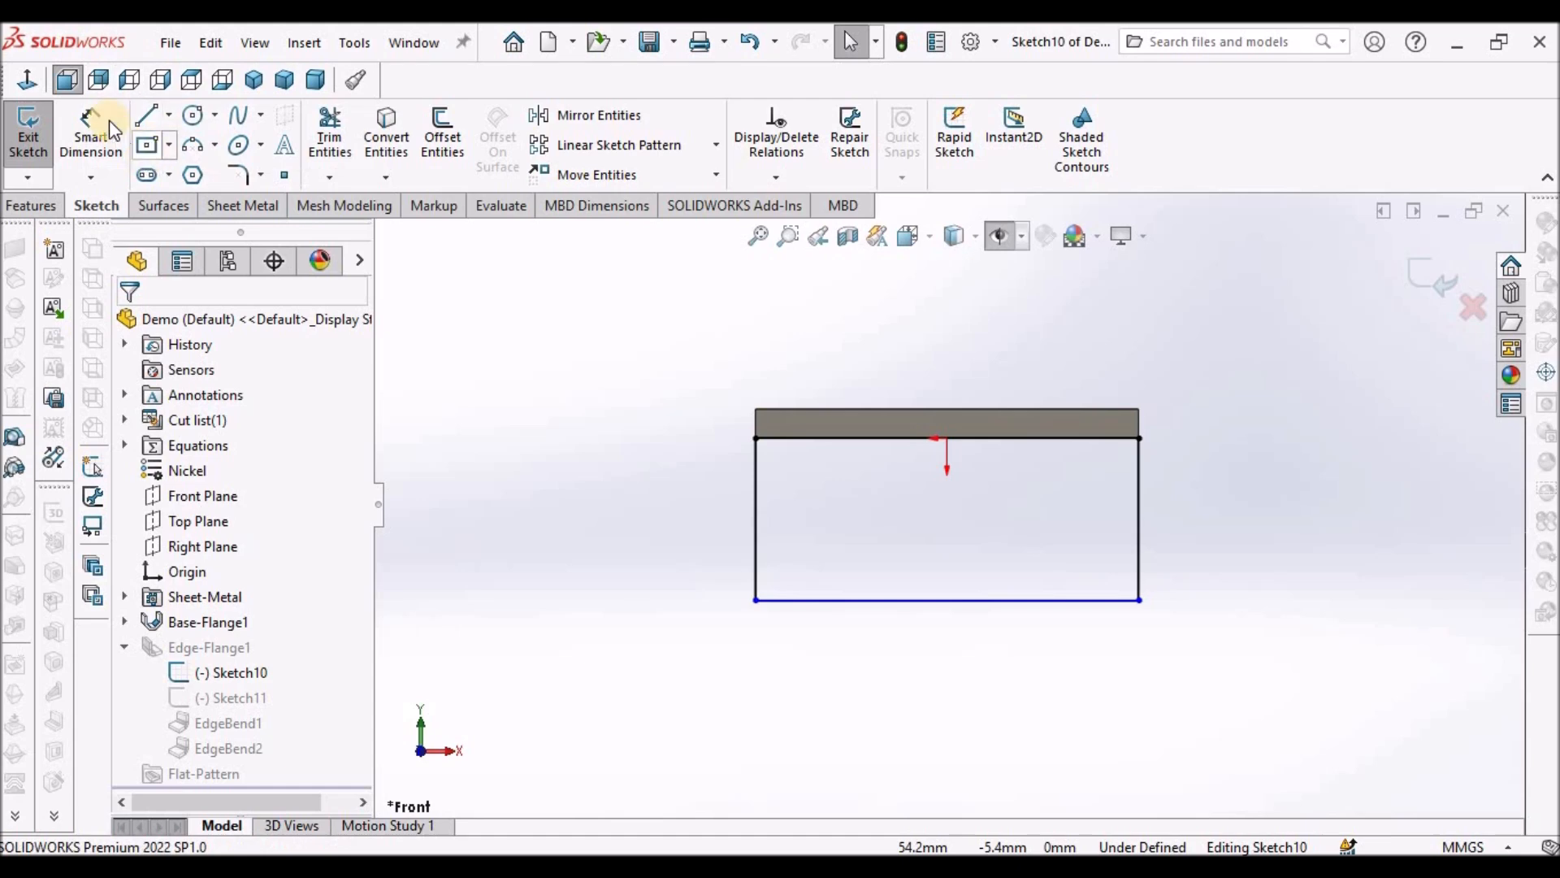
Sketch a horizontal line crossing the profile's left side and a vertical line from its outer end down past the bottom edge.
left_click(145, 120)
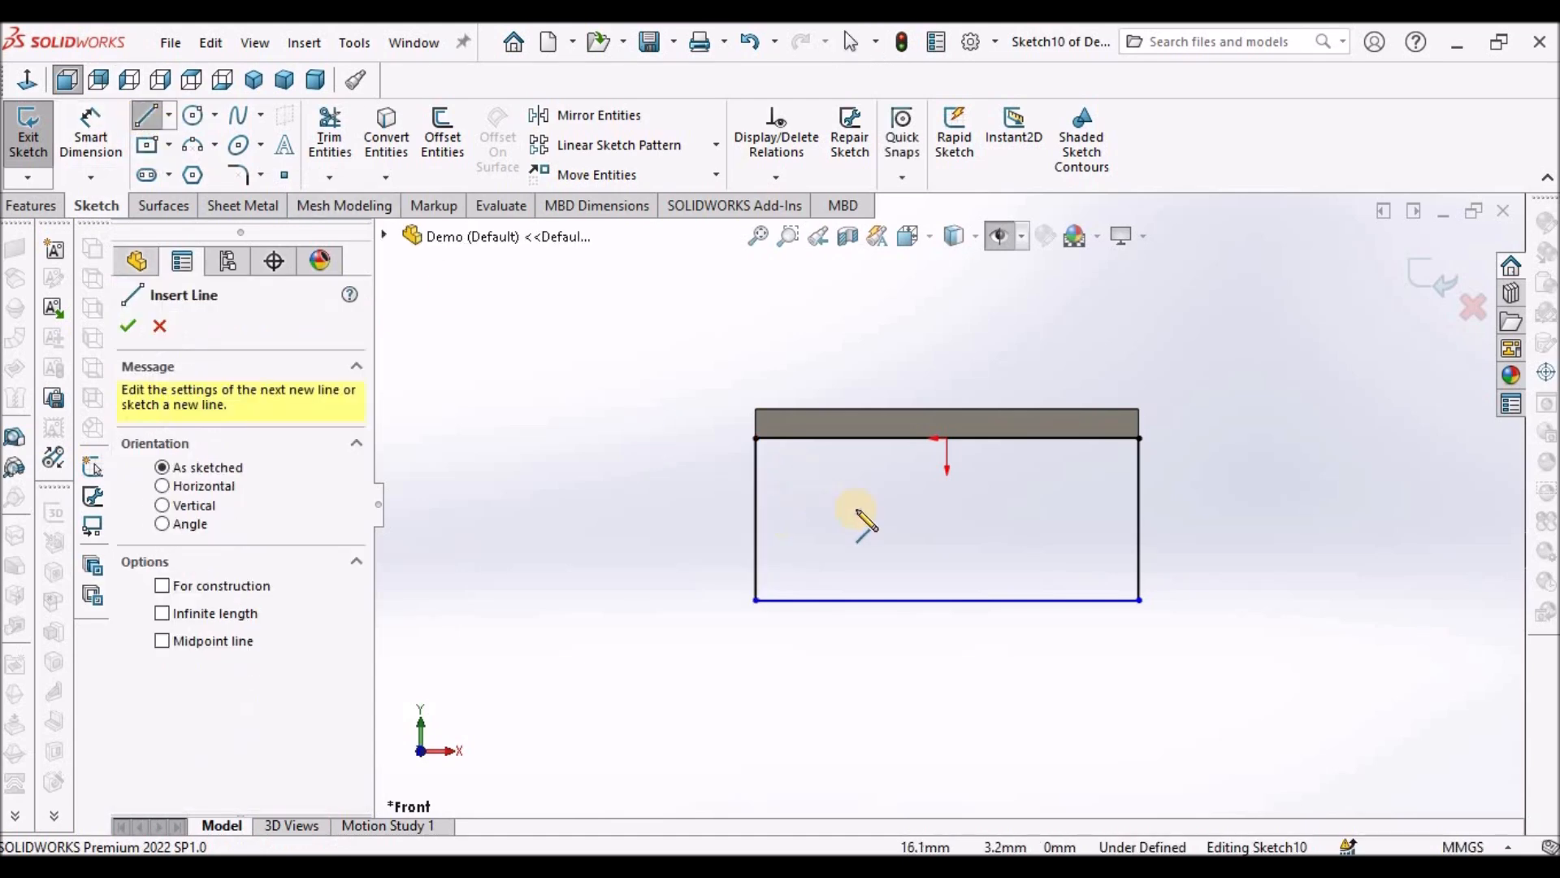
left_click(803, 517)
left_click(687, 515)
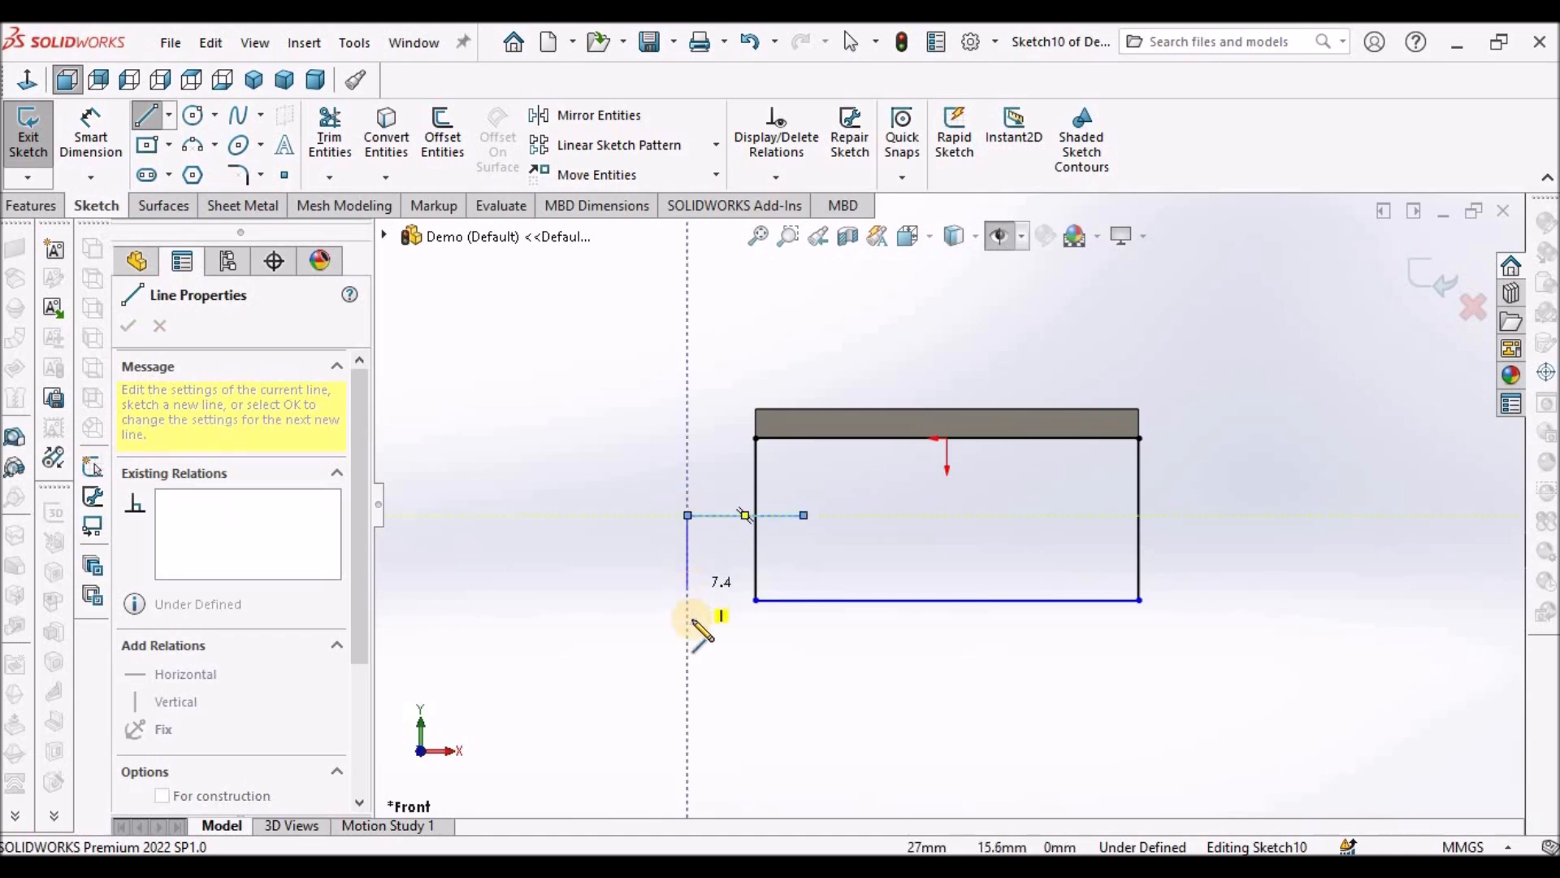
left_click(687, 627)
right_click(1092, 515)
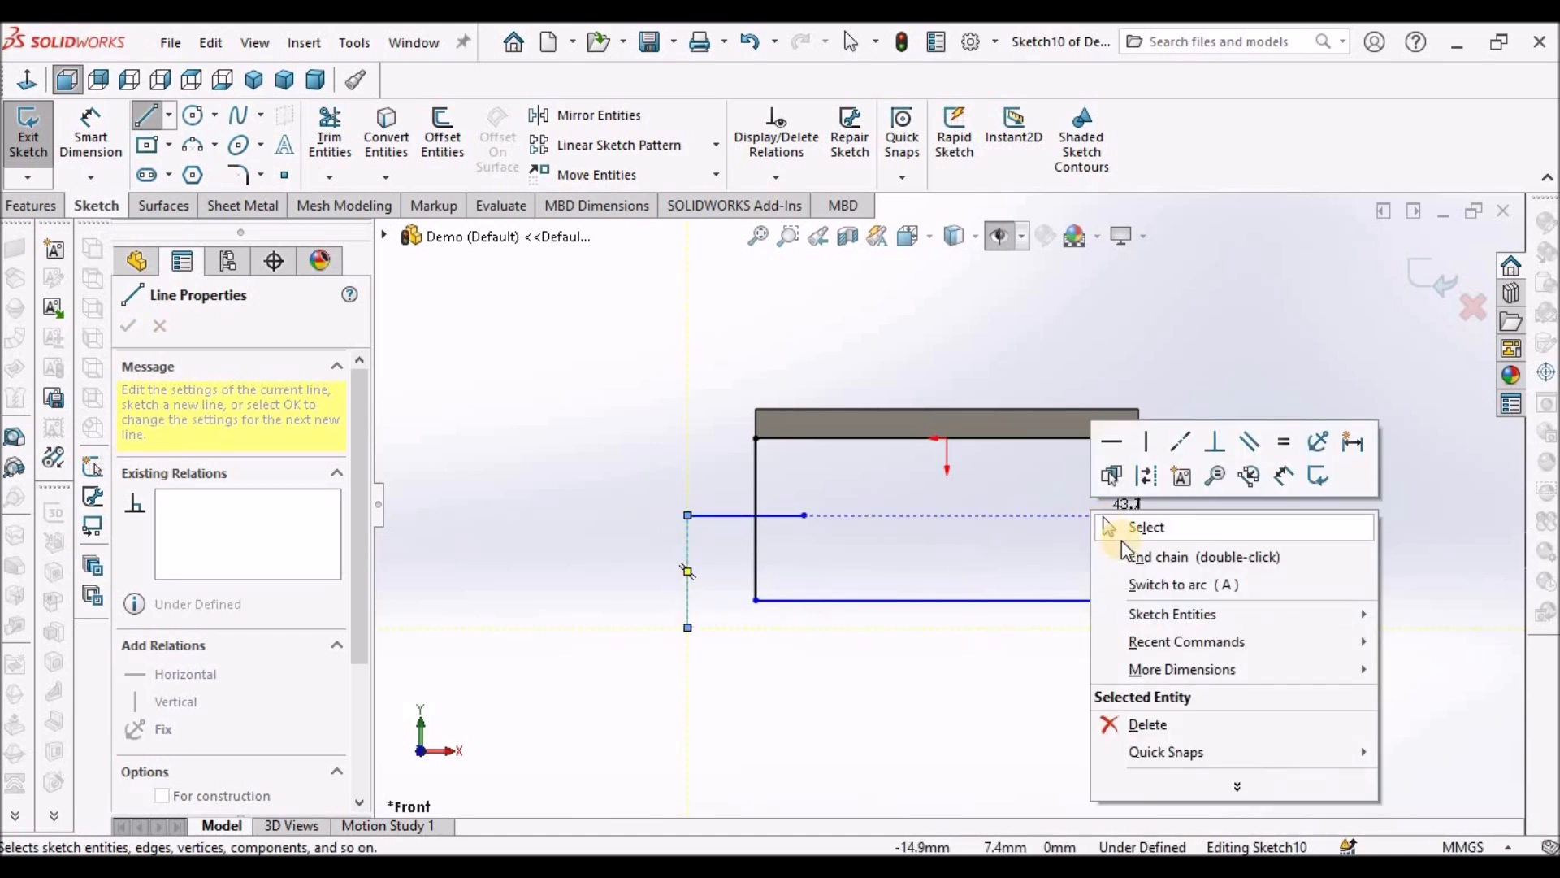
left_click(1126, 552)
Sketch a horizontal line across the profile's right side with a line down from its outer end, and make the descending line vertical.
left_click(1100, 515)
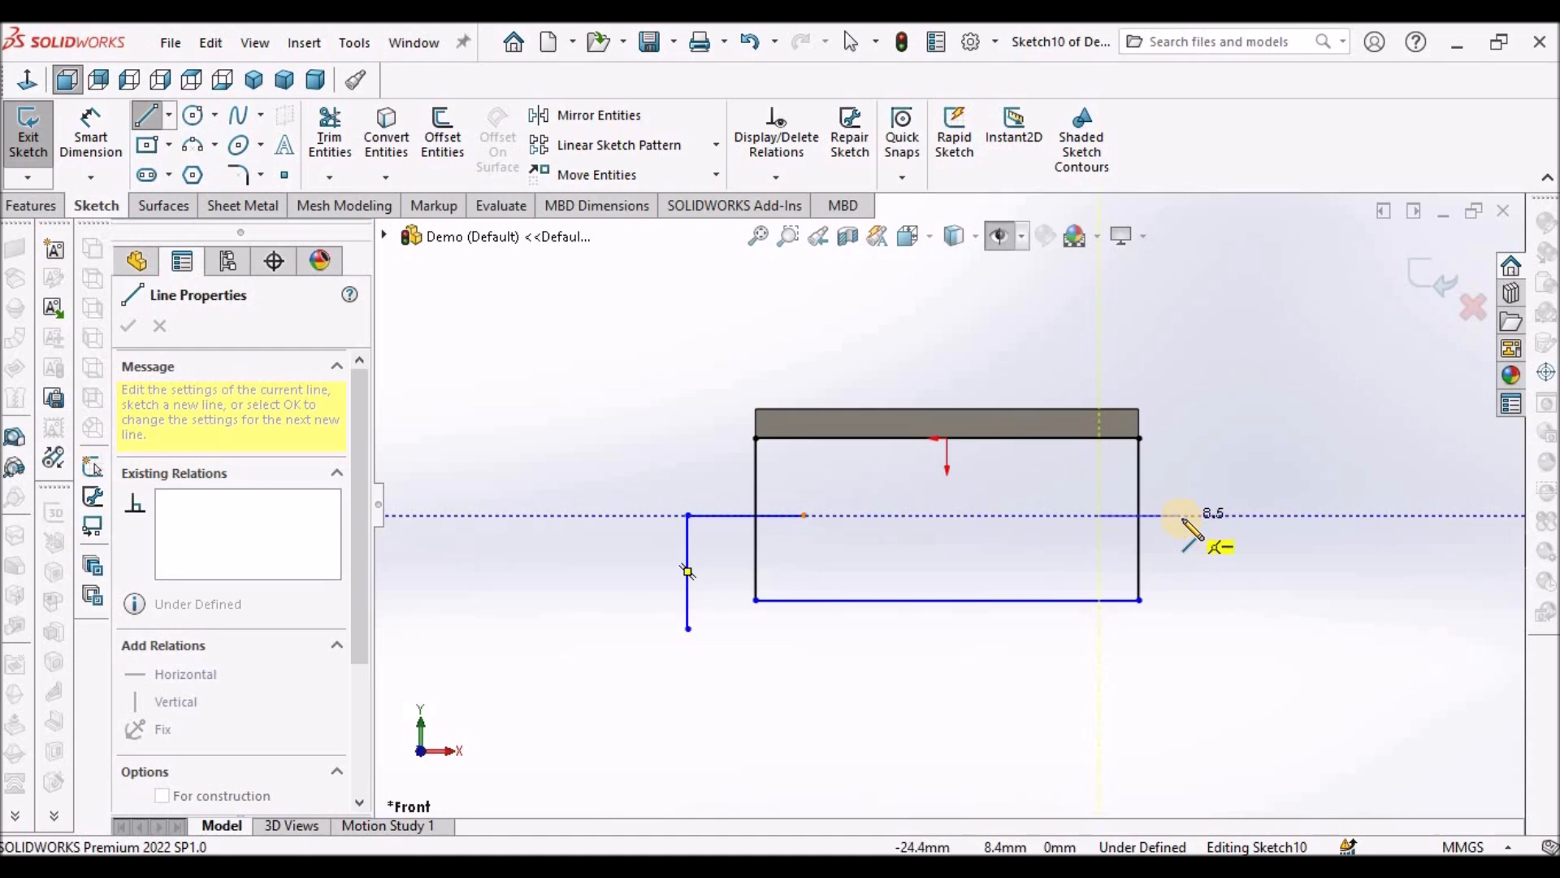
left_click(1196, 515)
left_click(1187, 619)
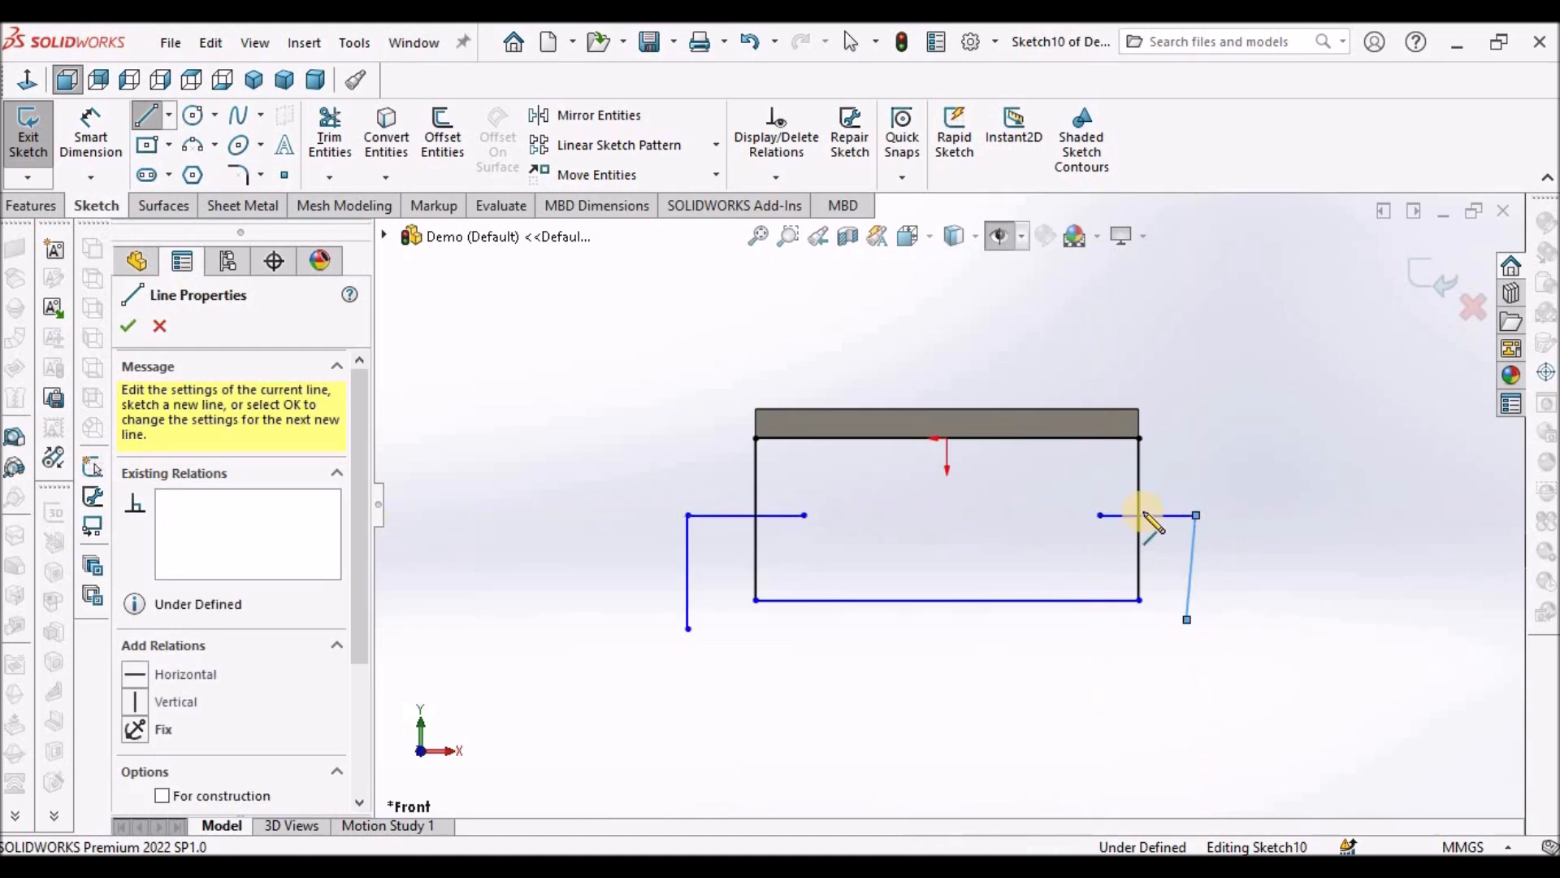
right_click(1201, 446)
left_click(1213, 437)
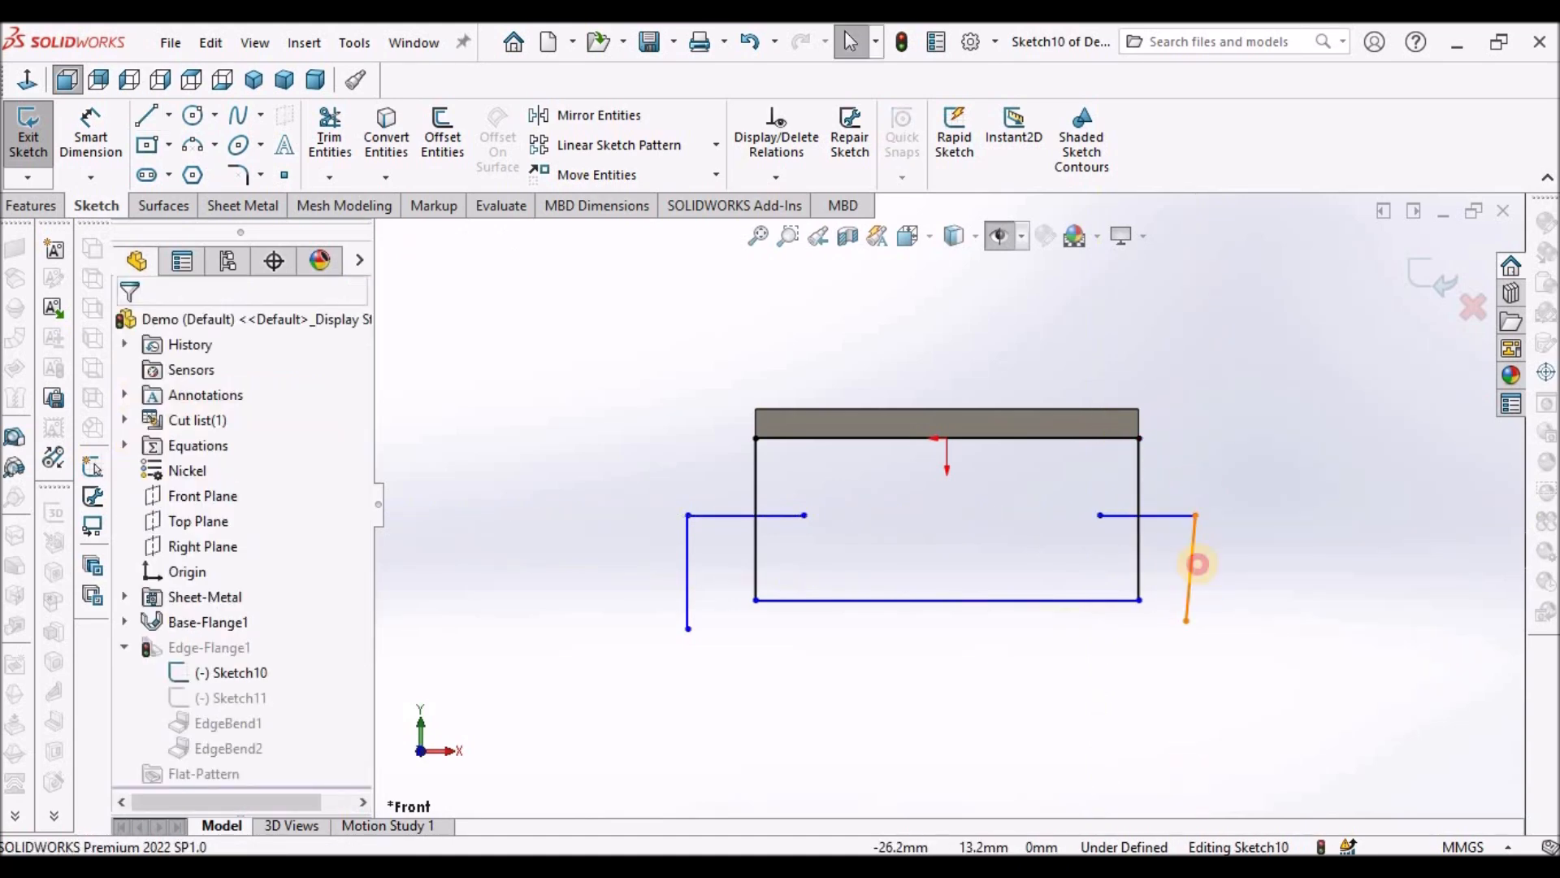
left_click(1198, 564)
left_click(1300, 456)
left_click(1303, 634)
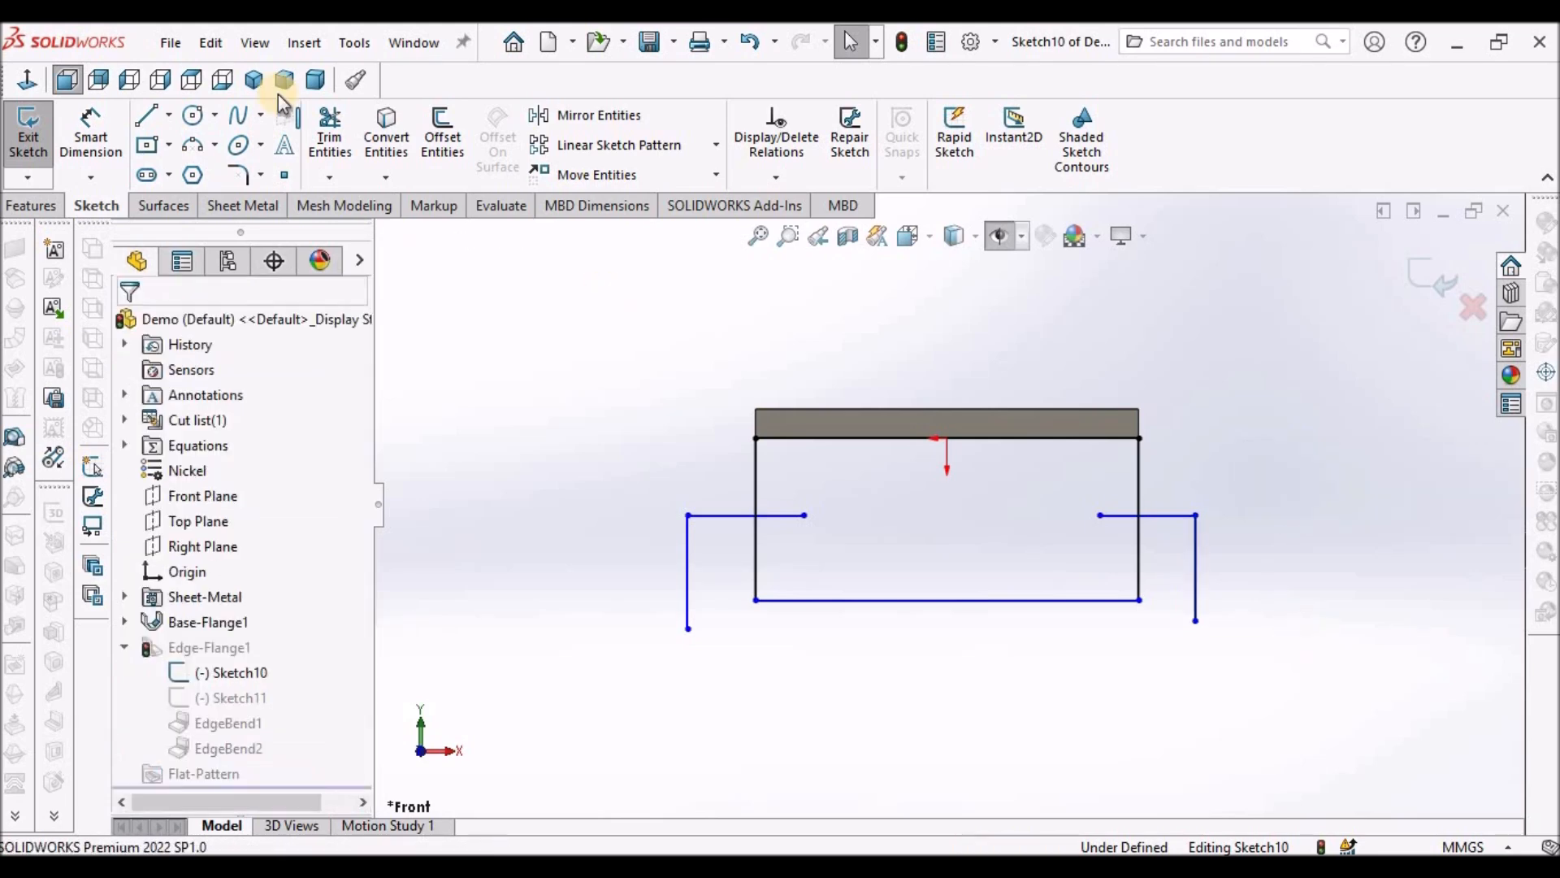
Corner-trim the profile's bottom line with both outer vertical lines so that it spans the widened profile.
left_click(329, 121)
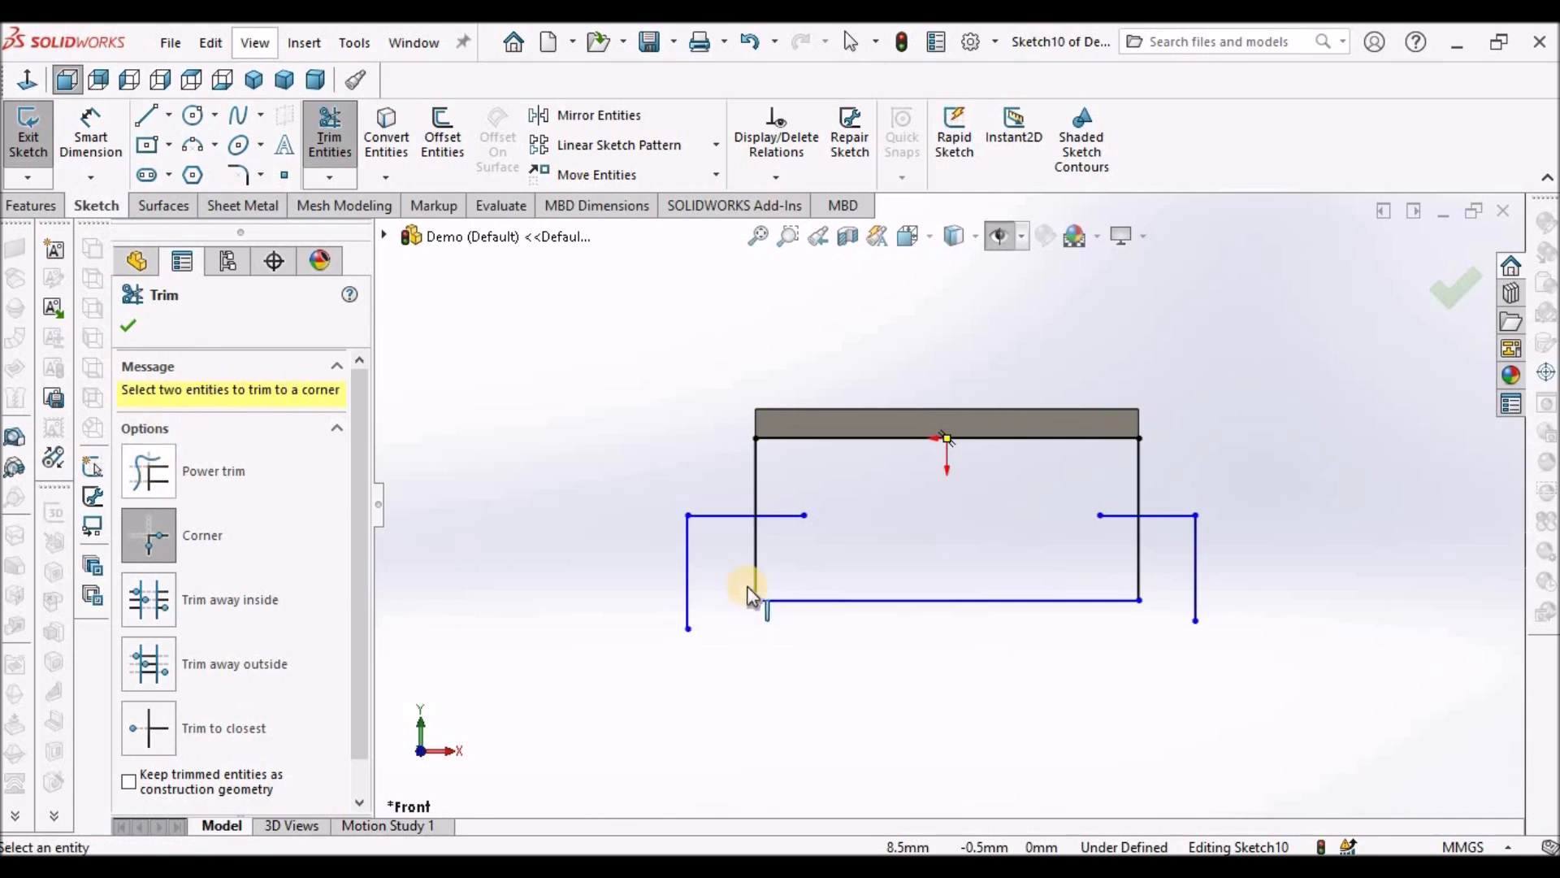
left_click(687, 557)
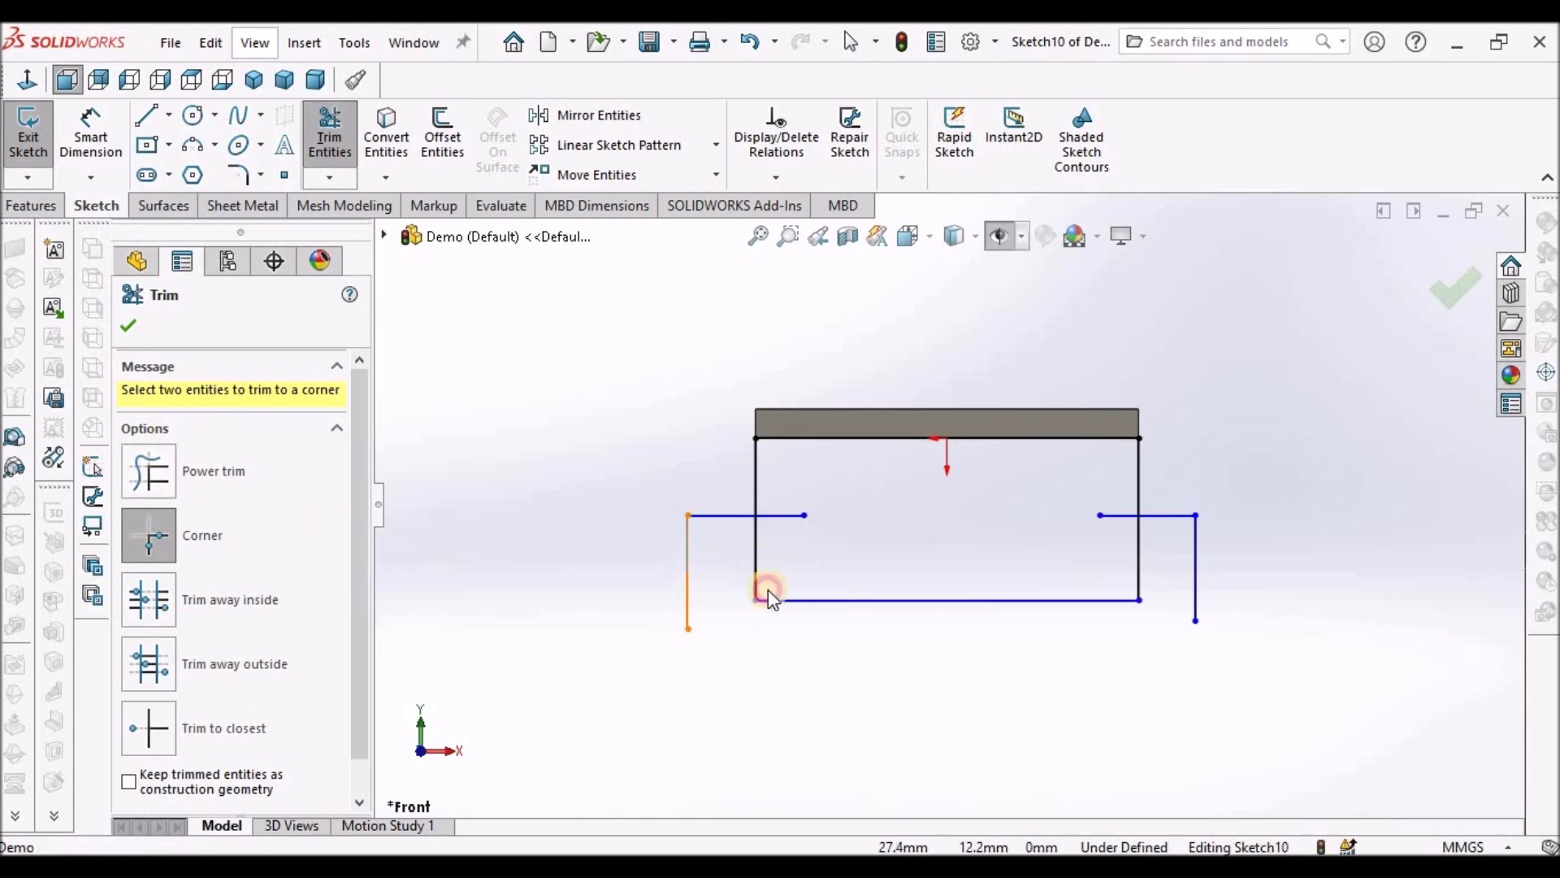
left_click(825, 603)
left_click(1083, 602)
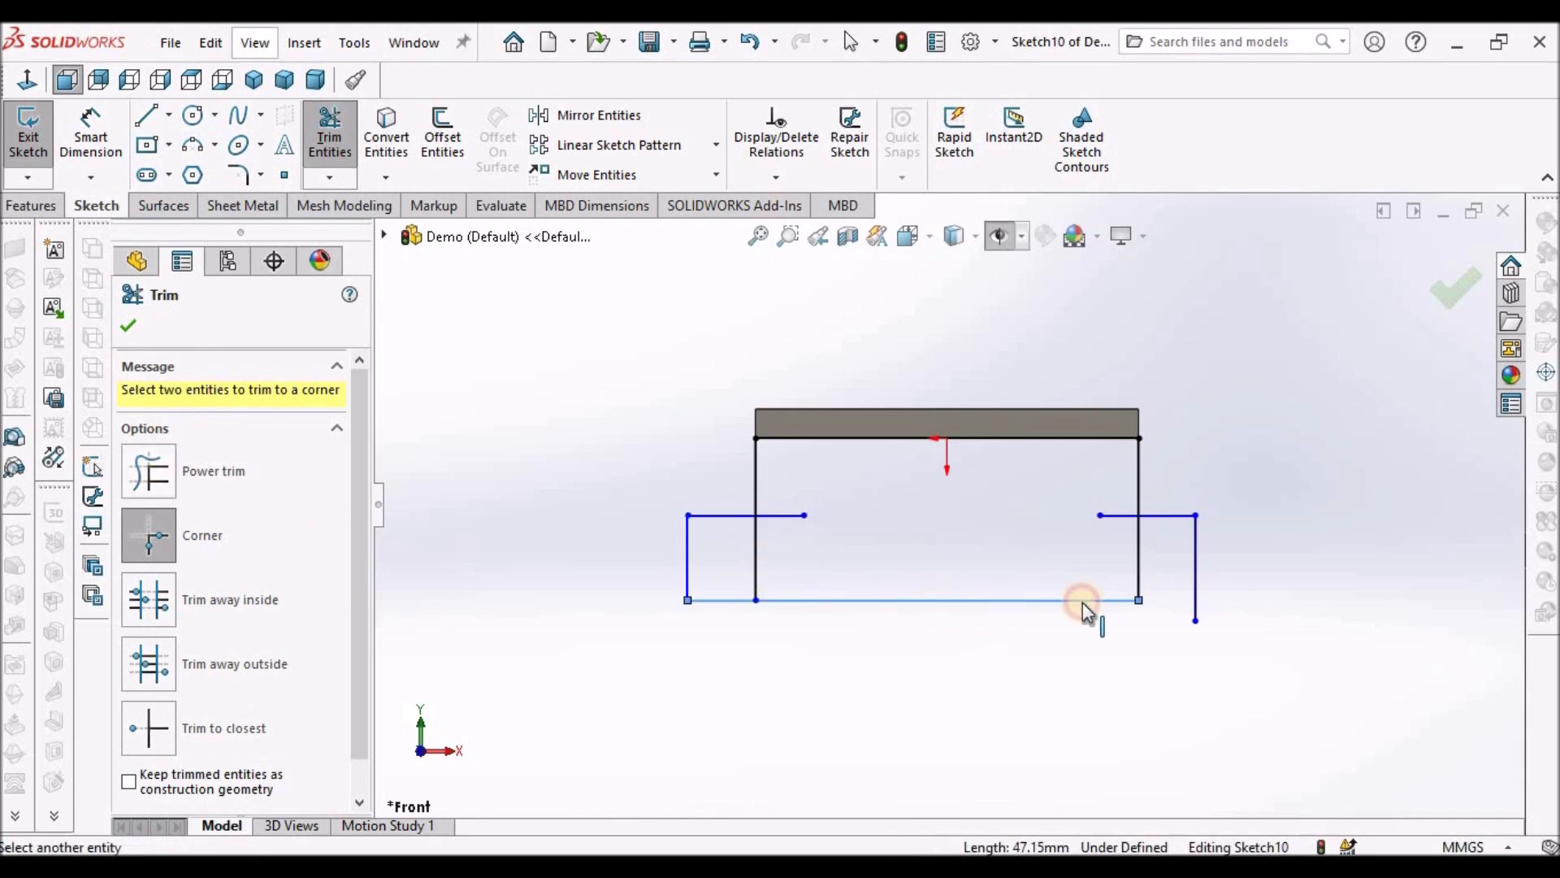
left_click(1200, 563)
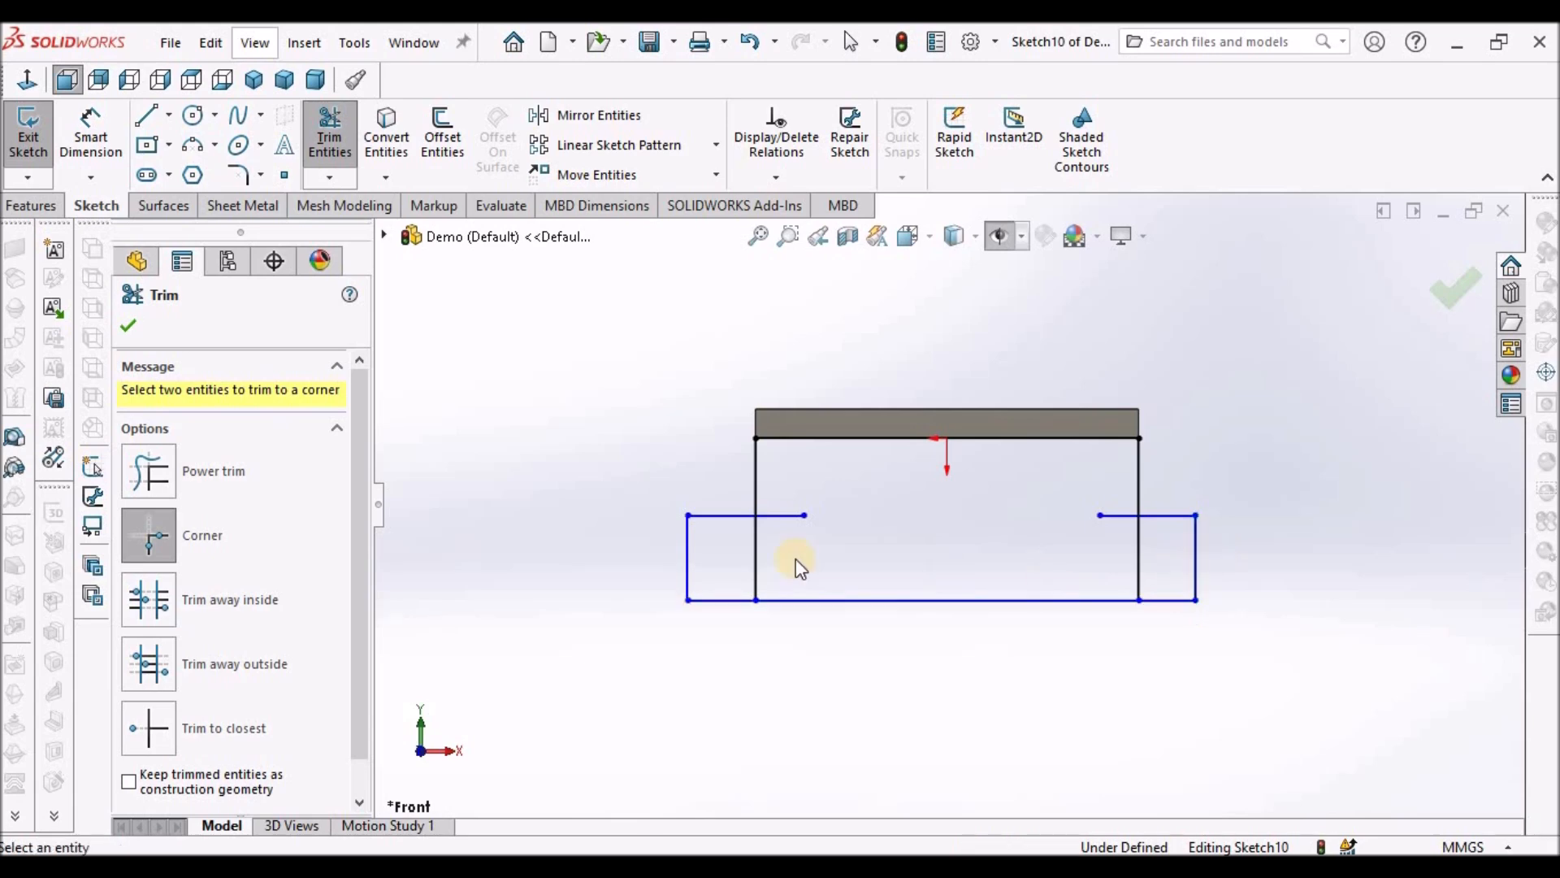
Power-trim the inner line ends and the lower parts of the original sides to leave a single stepped outline.
left_click(153, 480)
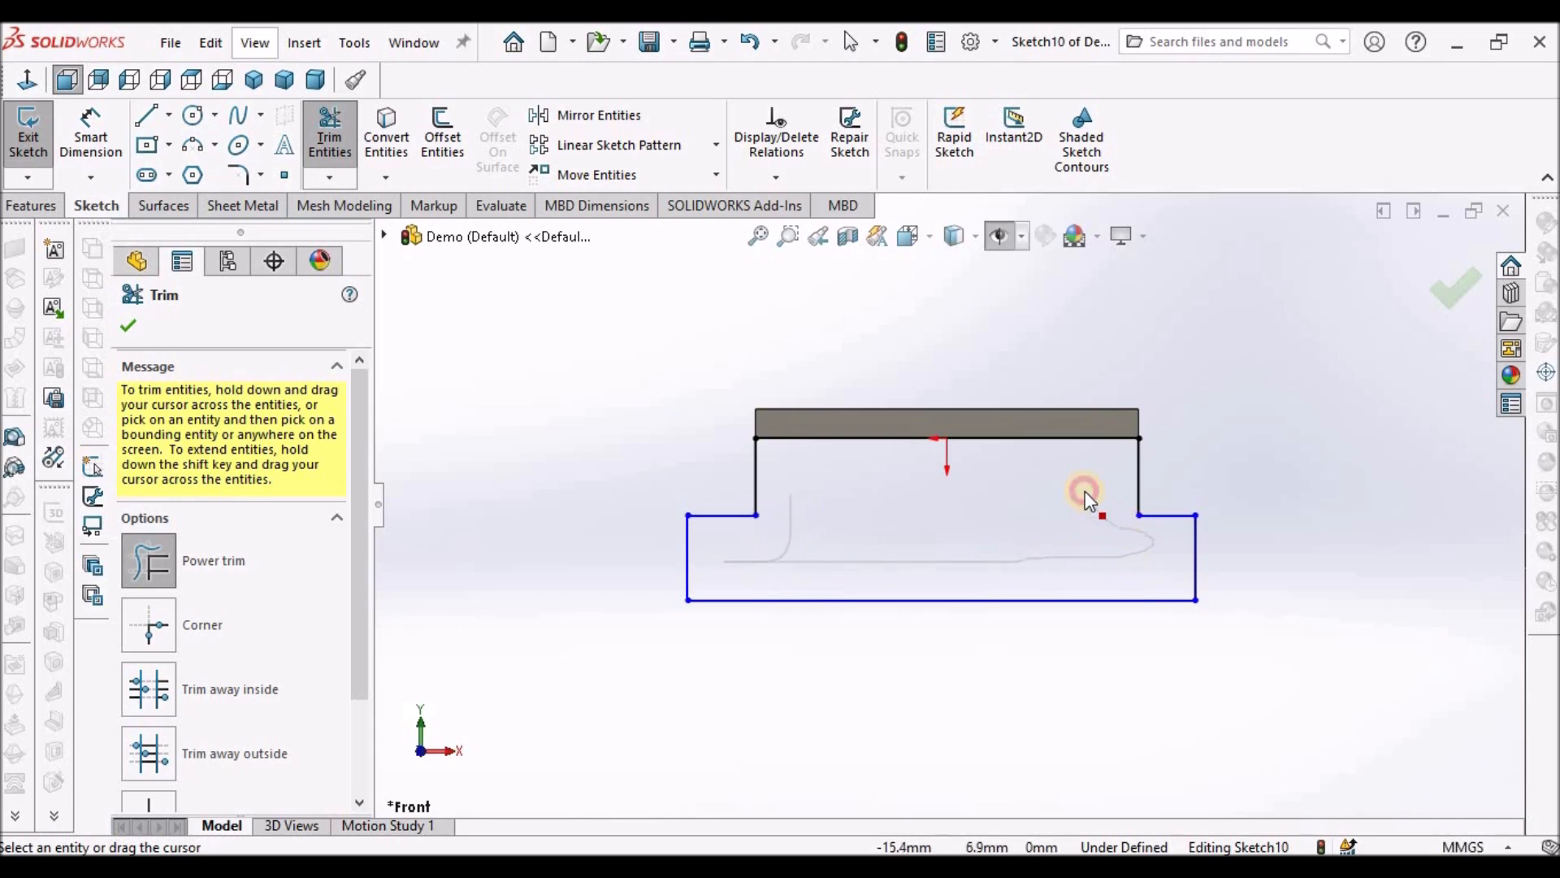
left_click(134, 323)
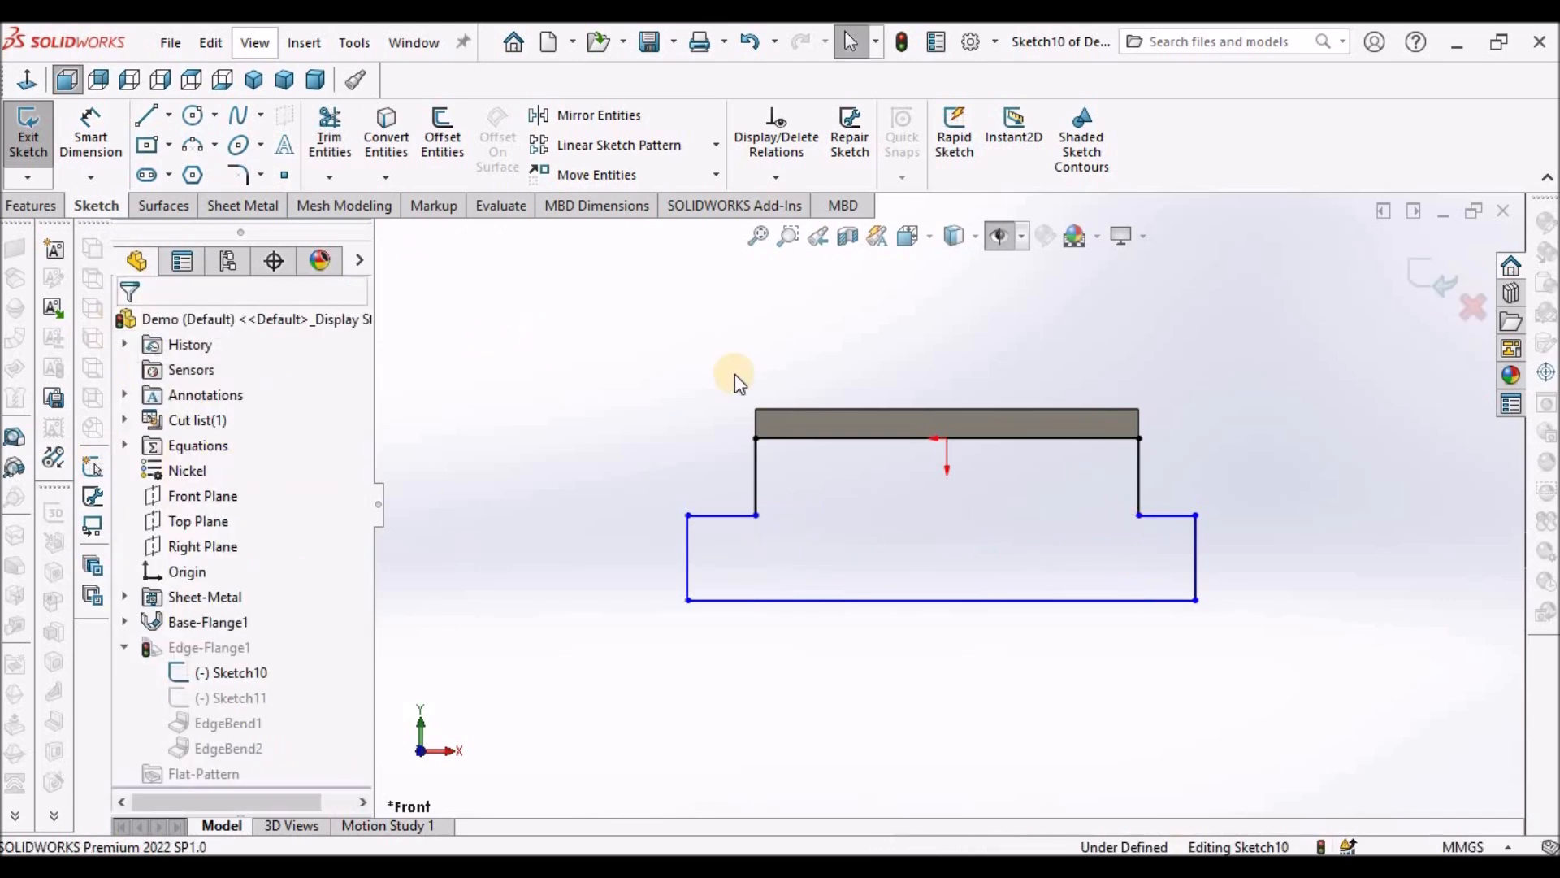
left_click(1209, 470)
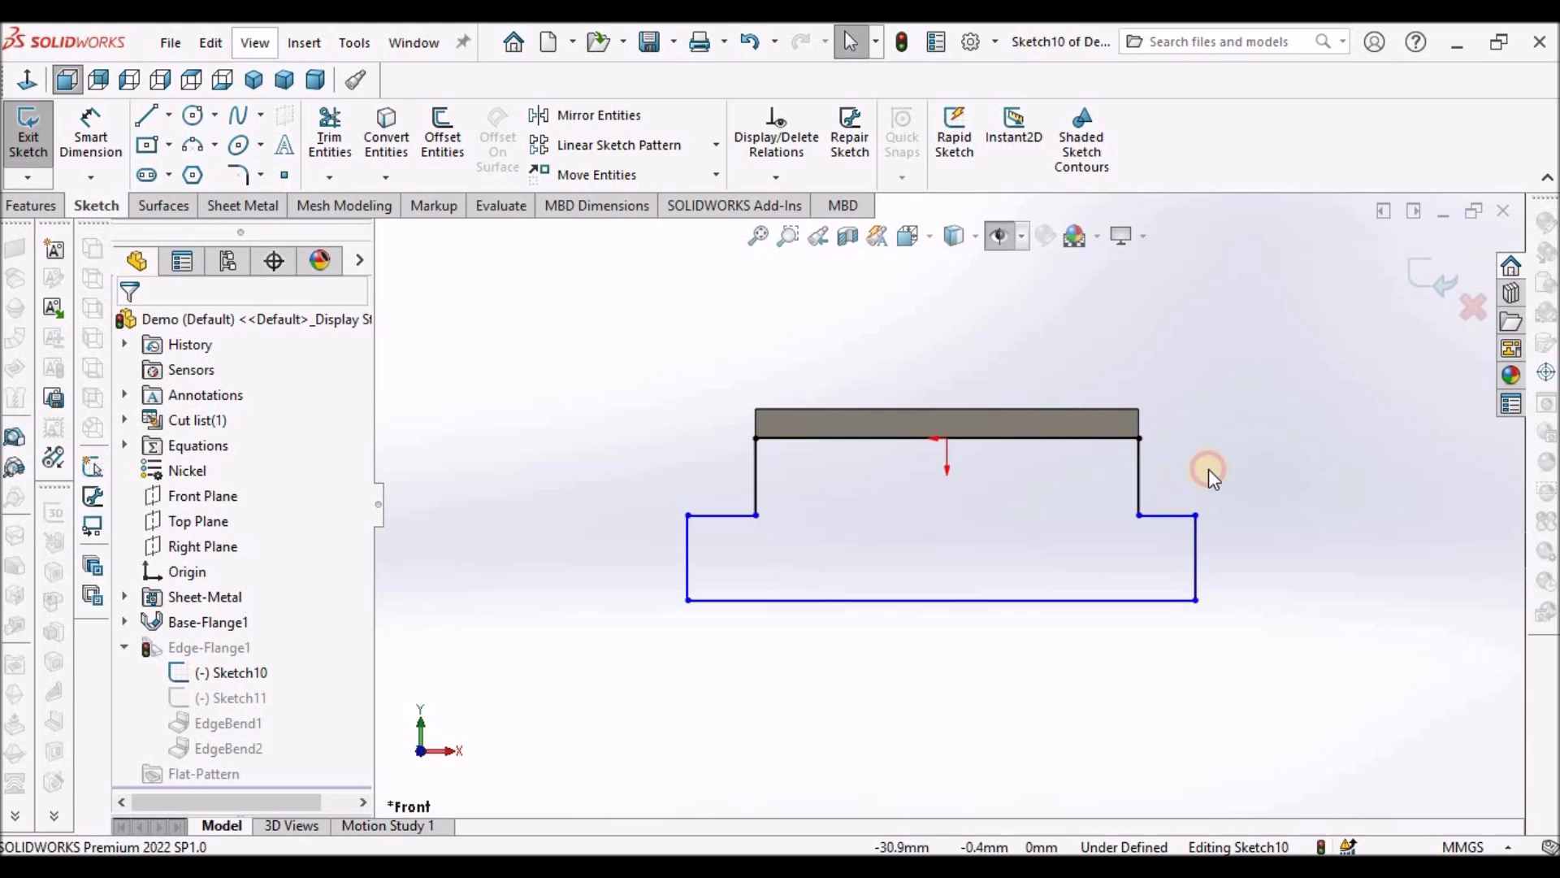
Add an Equal relation between the two short horizontal shoulder lines of the stepped profile.
left_click(1177, 515)
left_click(704, 520, "ctrl")
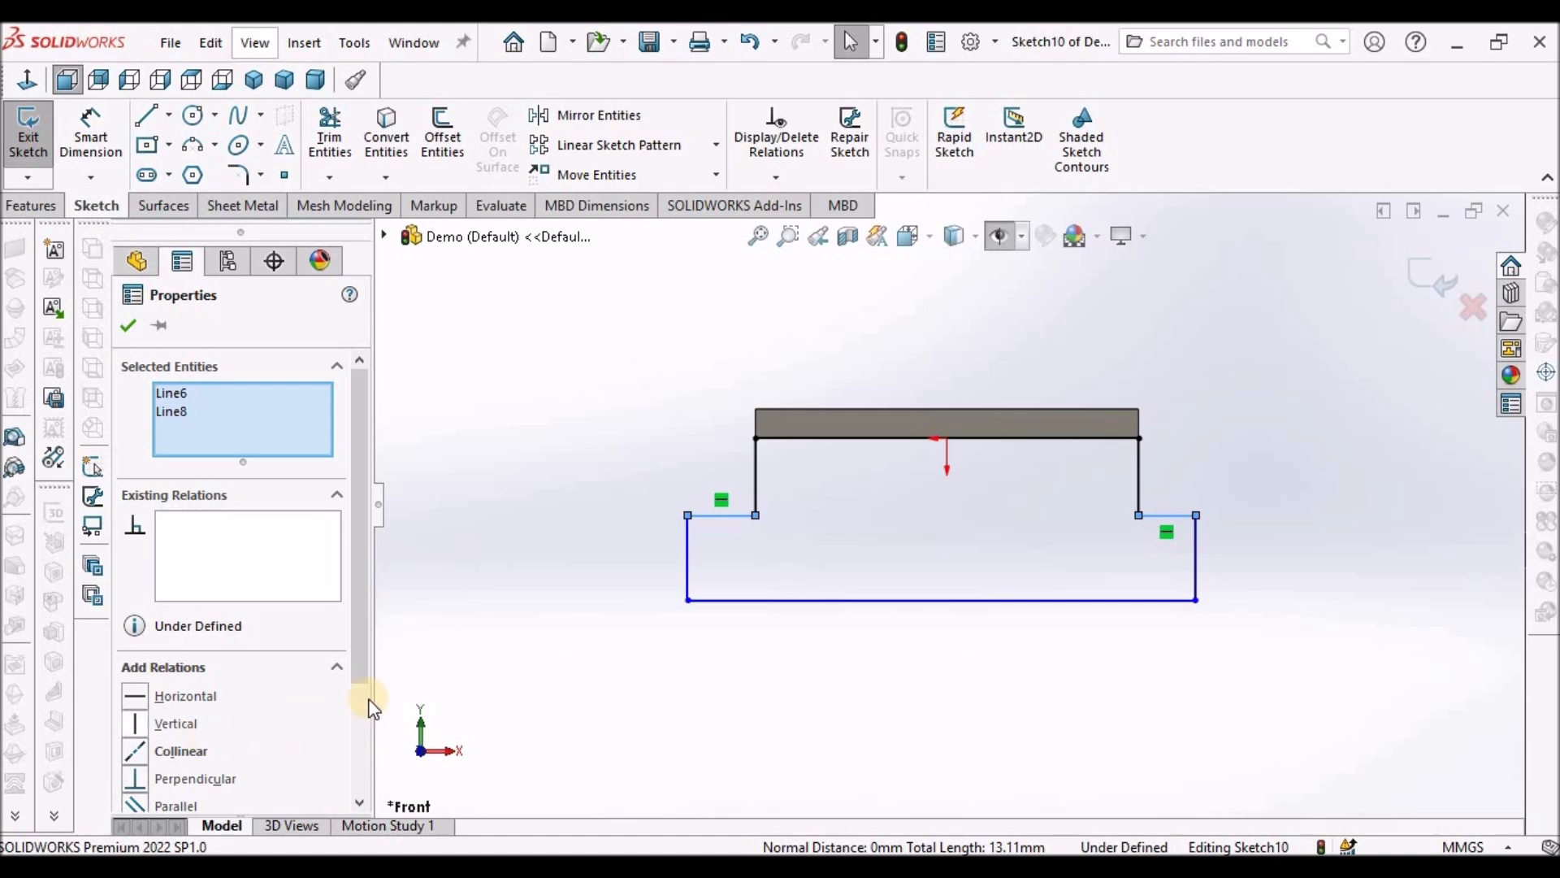
scroll(352, 696, "down", 2)
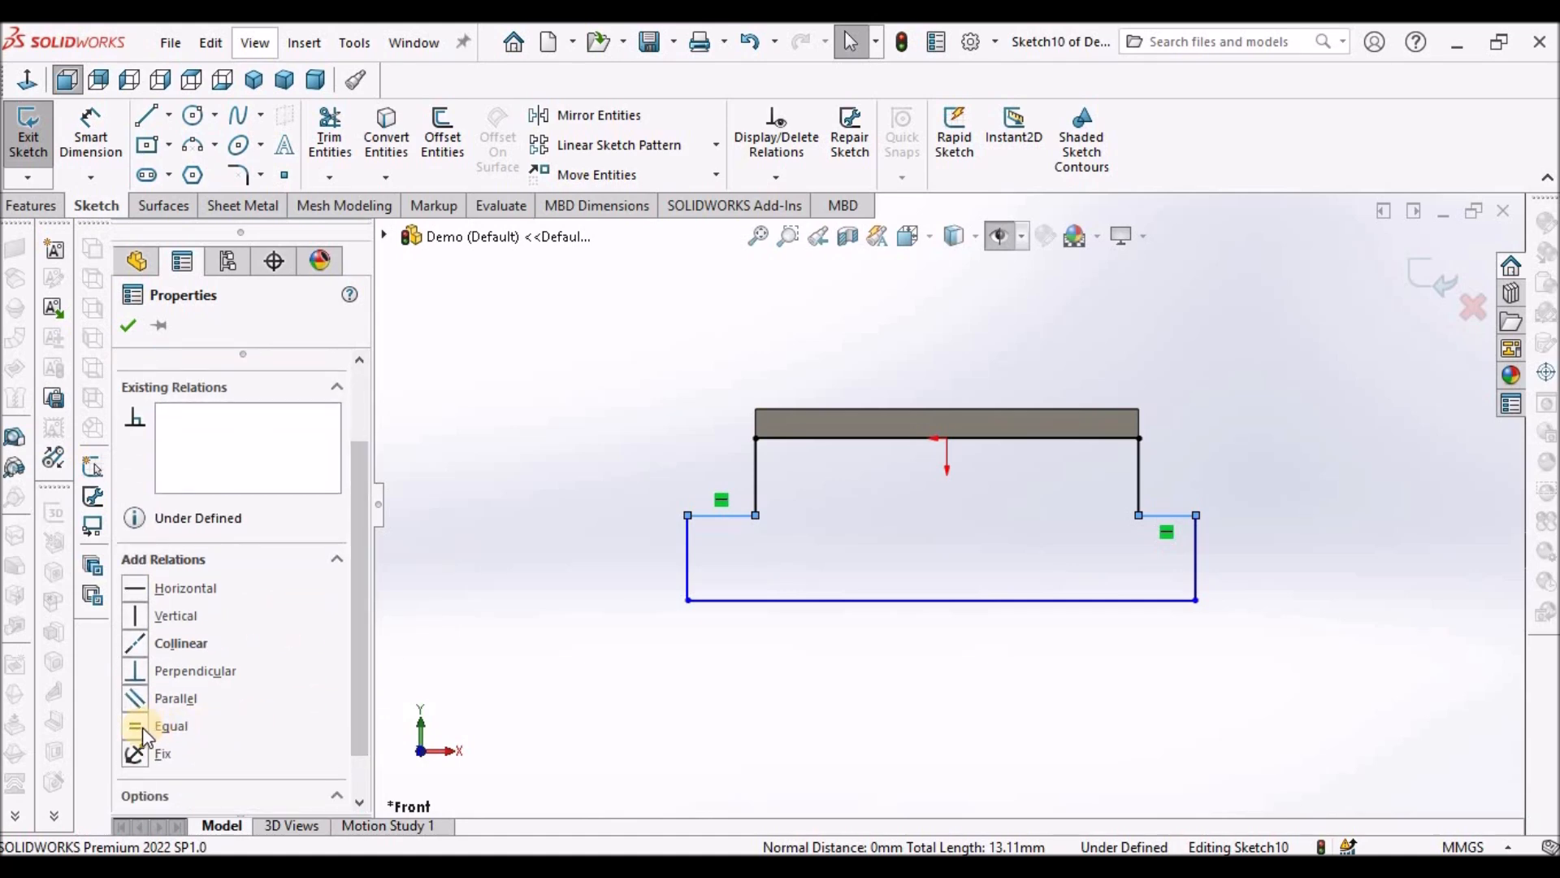
left_click(167, 726)
left_click(127, 326)
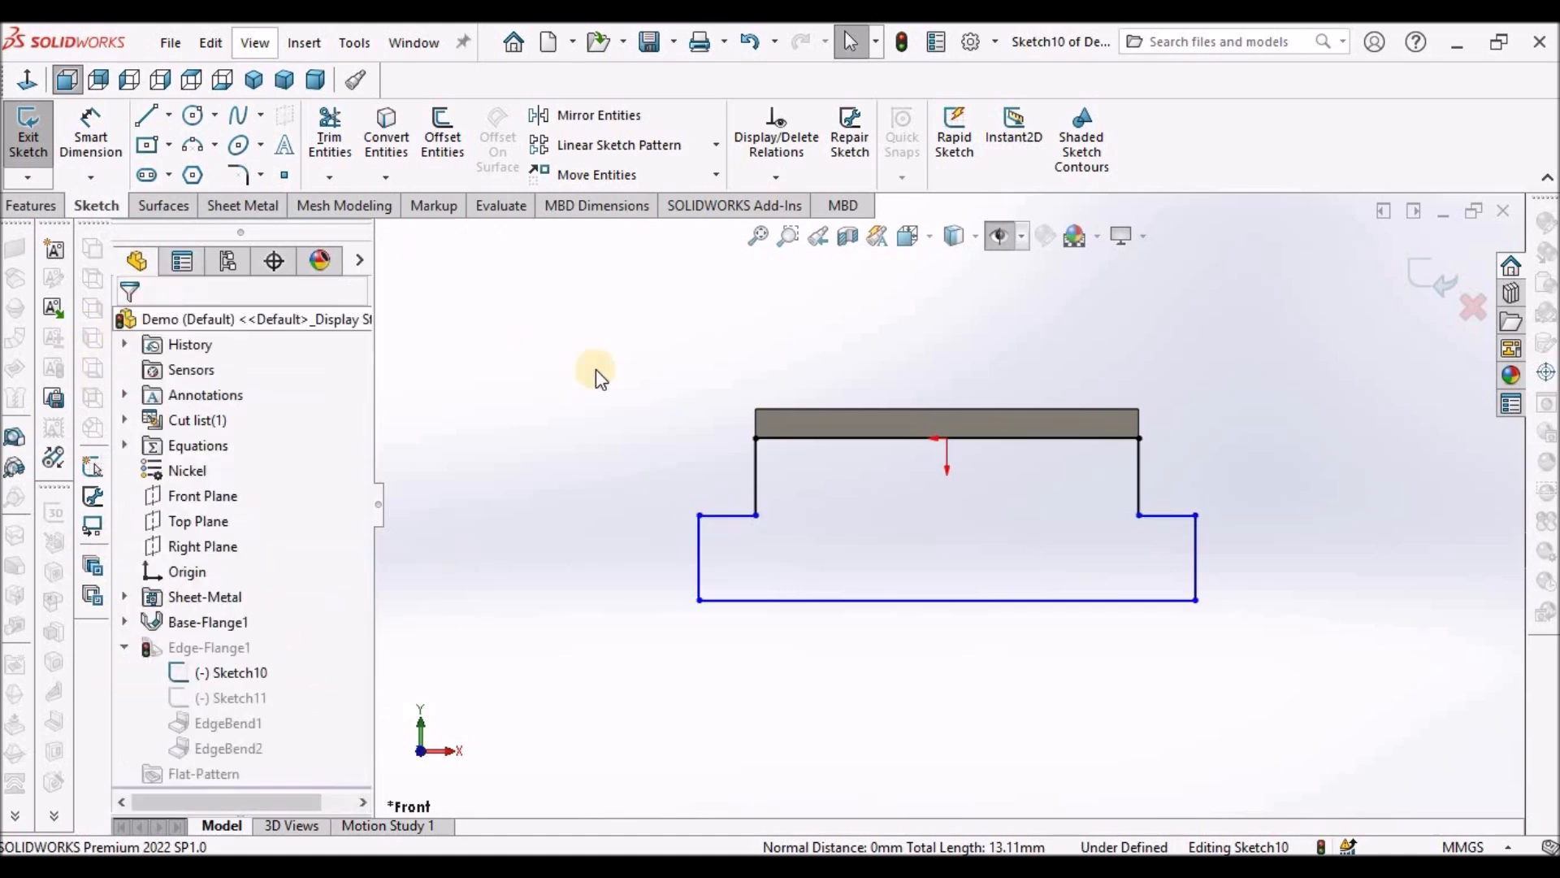
Add an Equal relation between the two outer vertical lines of the stepped profile.
left_click(700, 549)
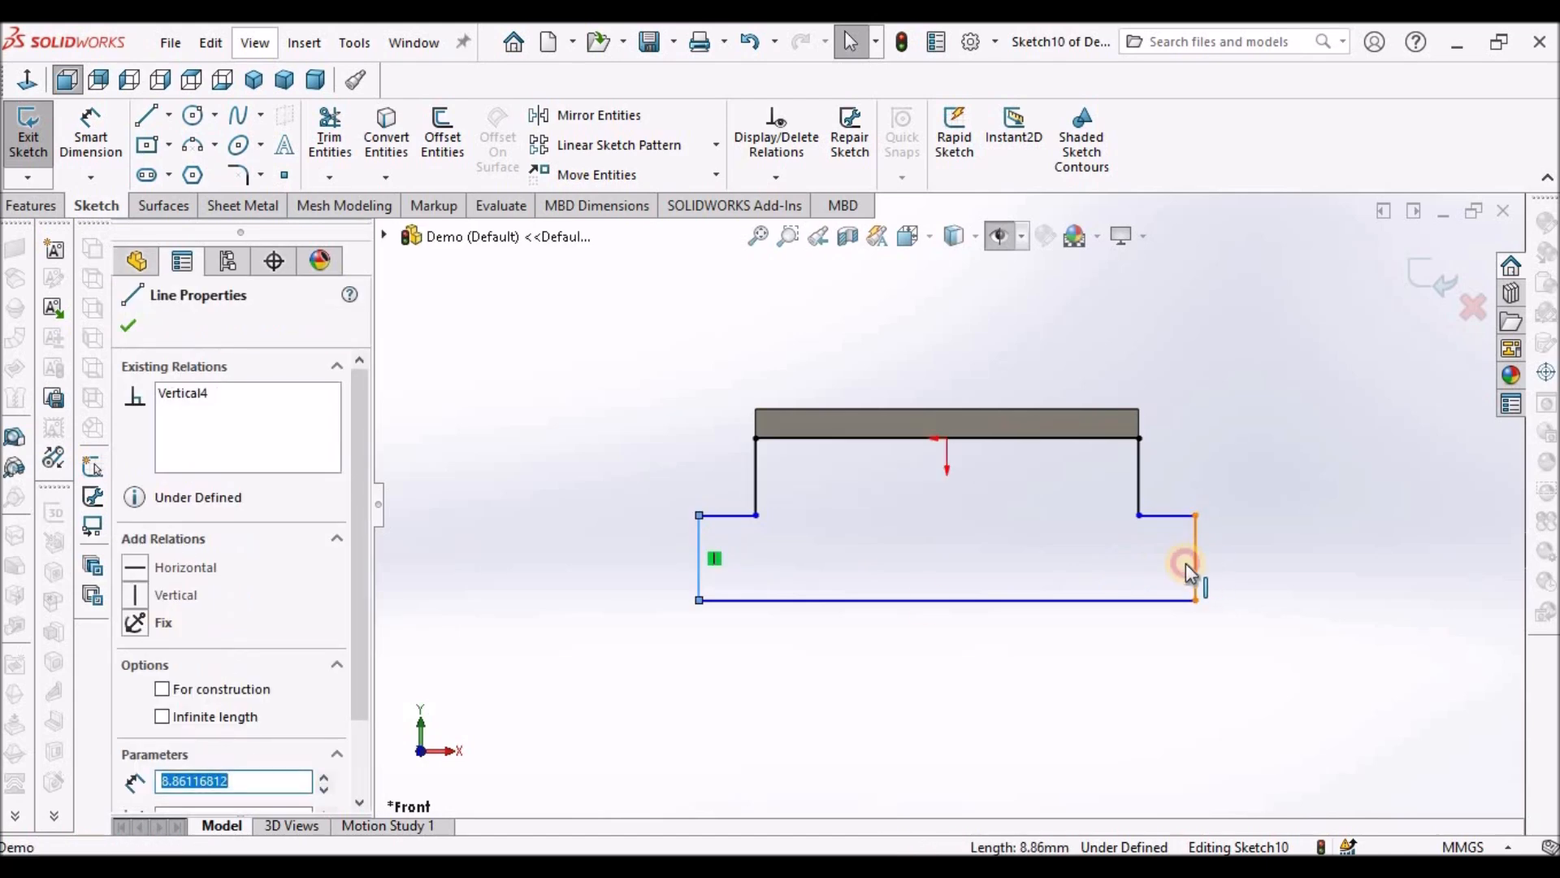
left_click(1195, 561, "ctrl")
scroll(301, 738, "down", 2)
left_click(142, 741)
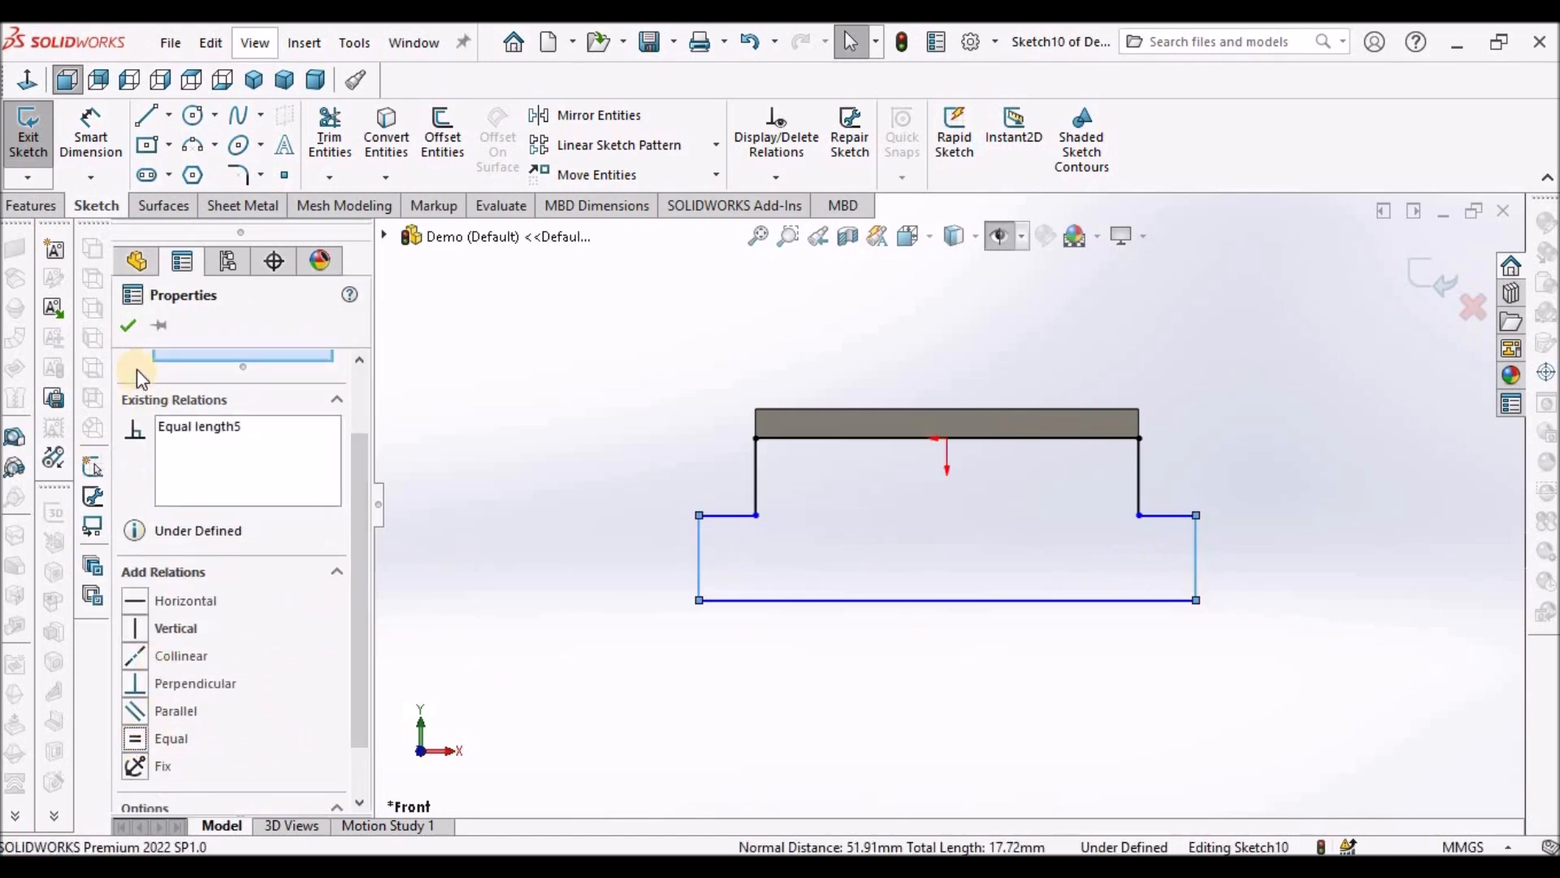
left_click(128, 328)
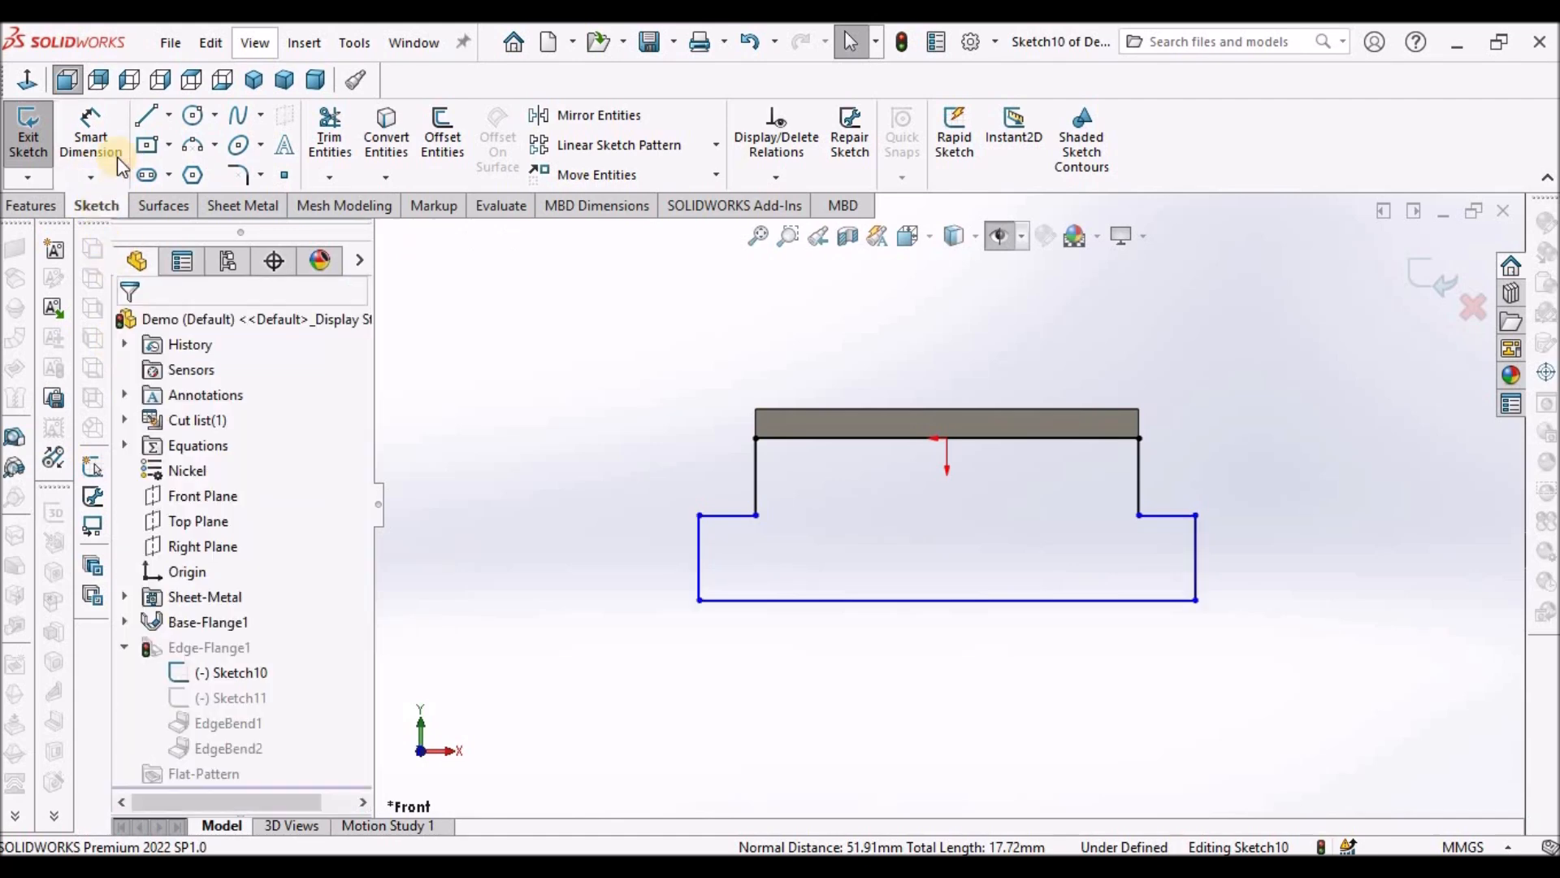
Dimension the bottom line of the stepped profile with a width of 50 mm.
left_click(91, 138)
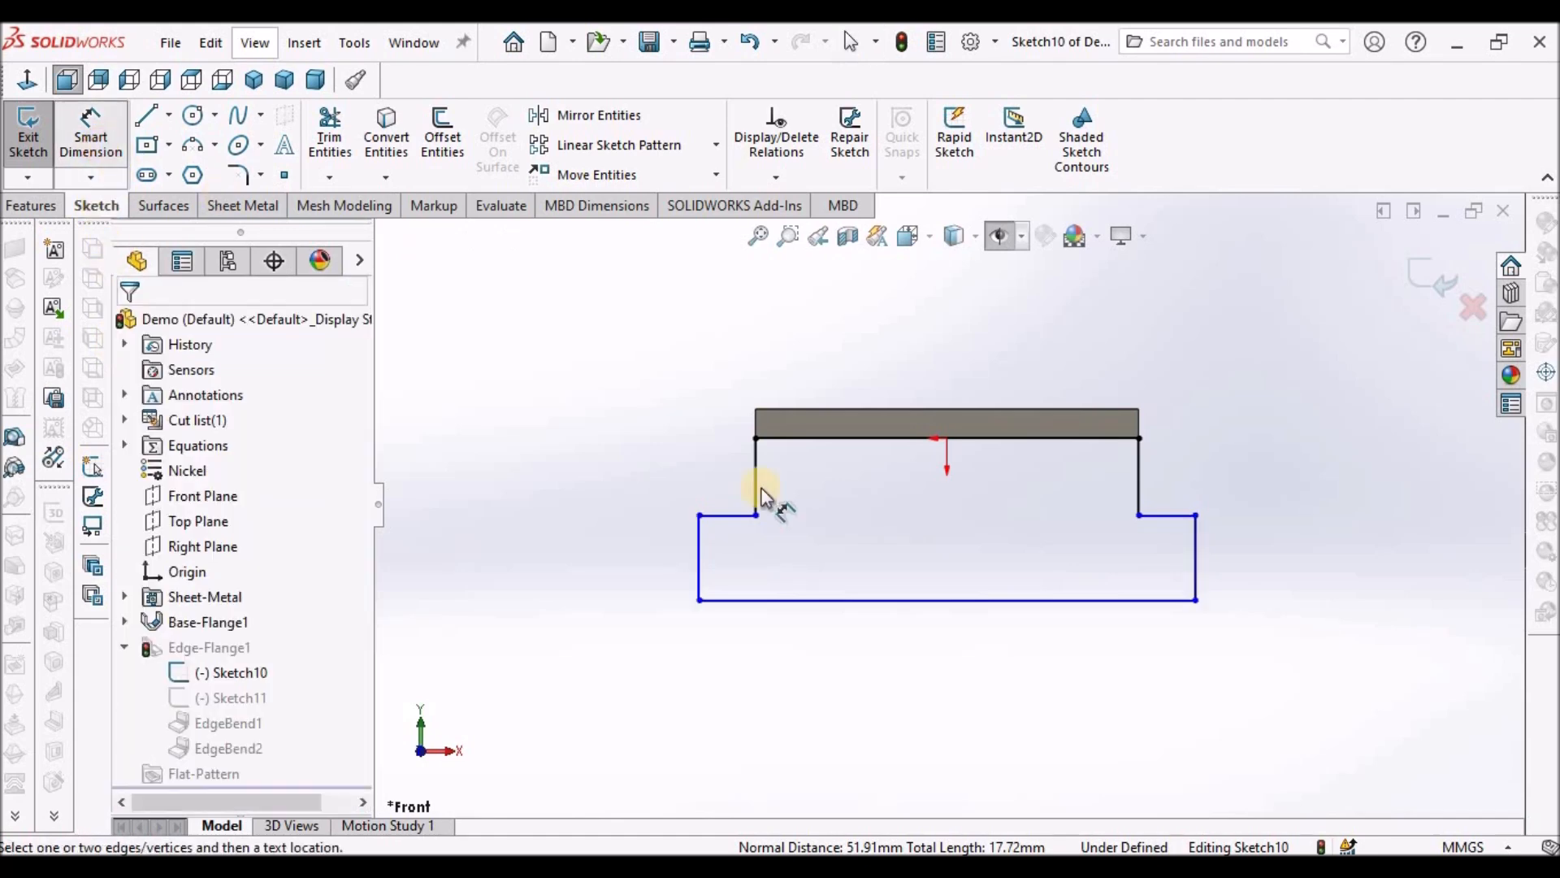
left_click(1000, 600)
left_click(982, 654)
type("50")
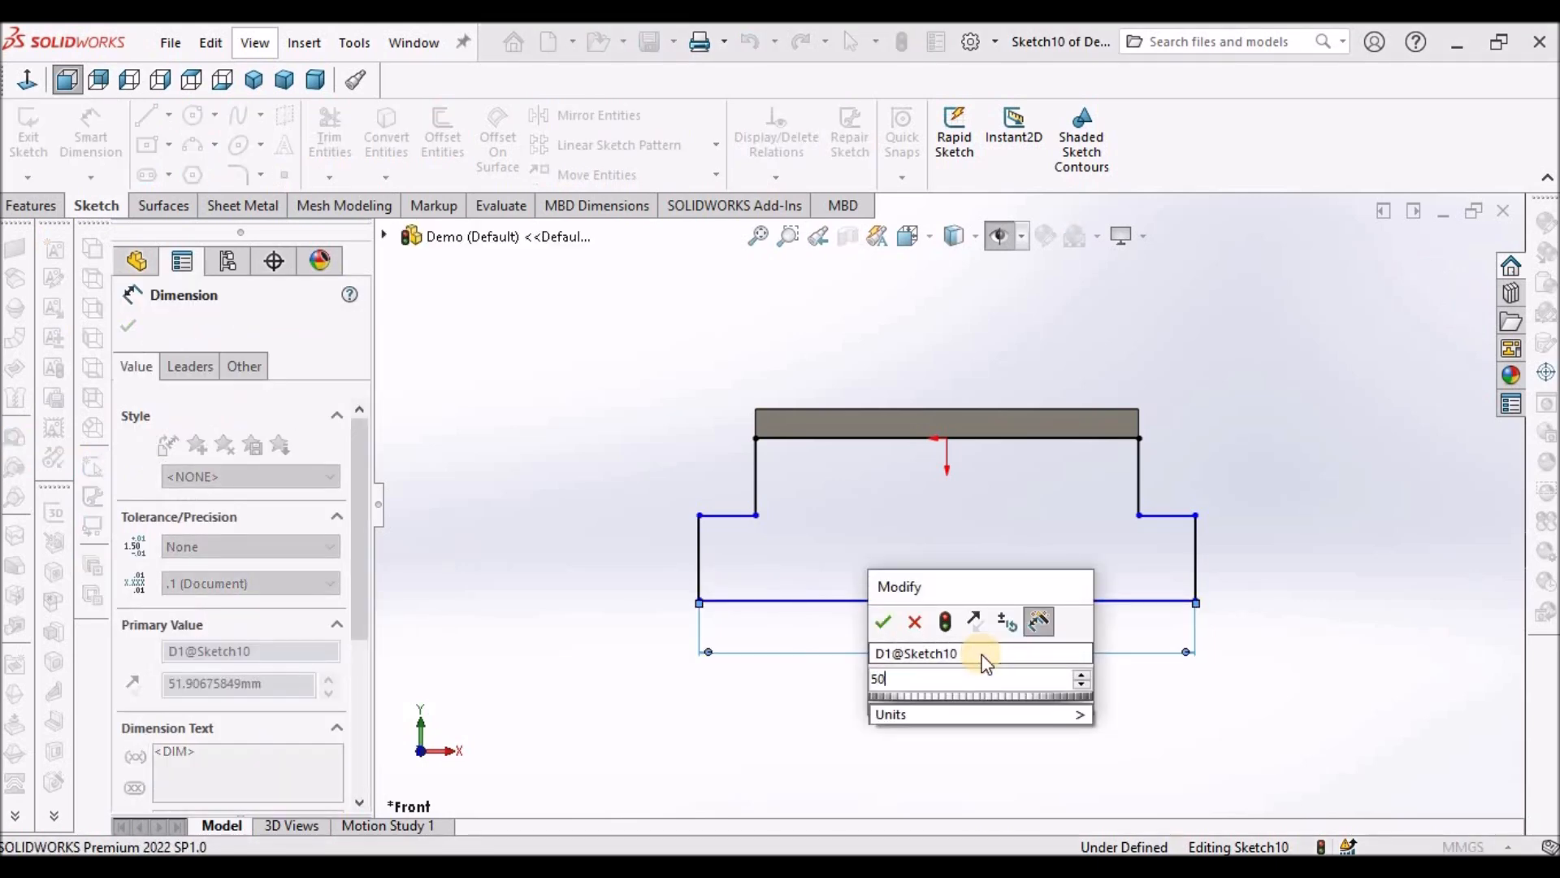
key("Return")
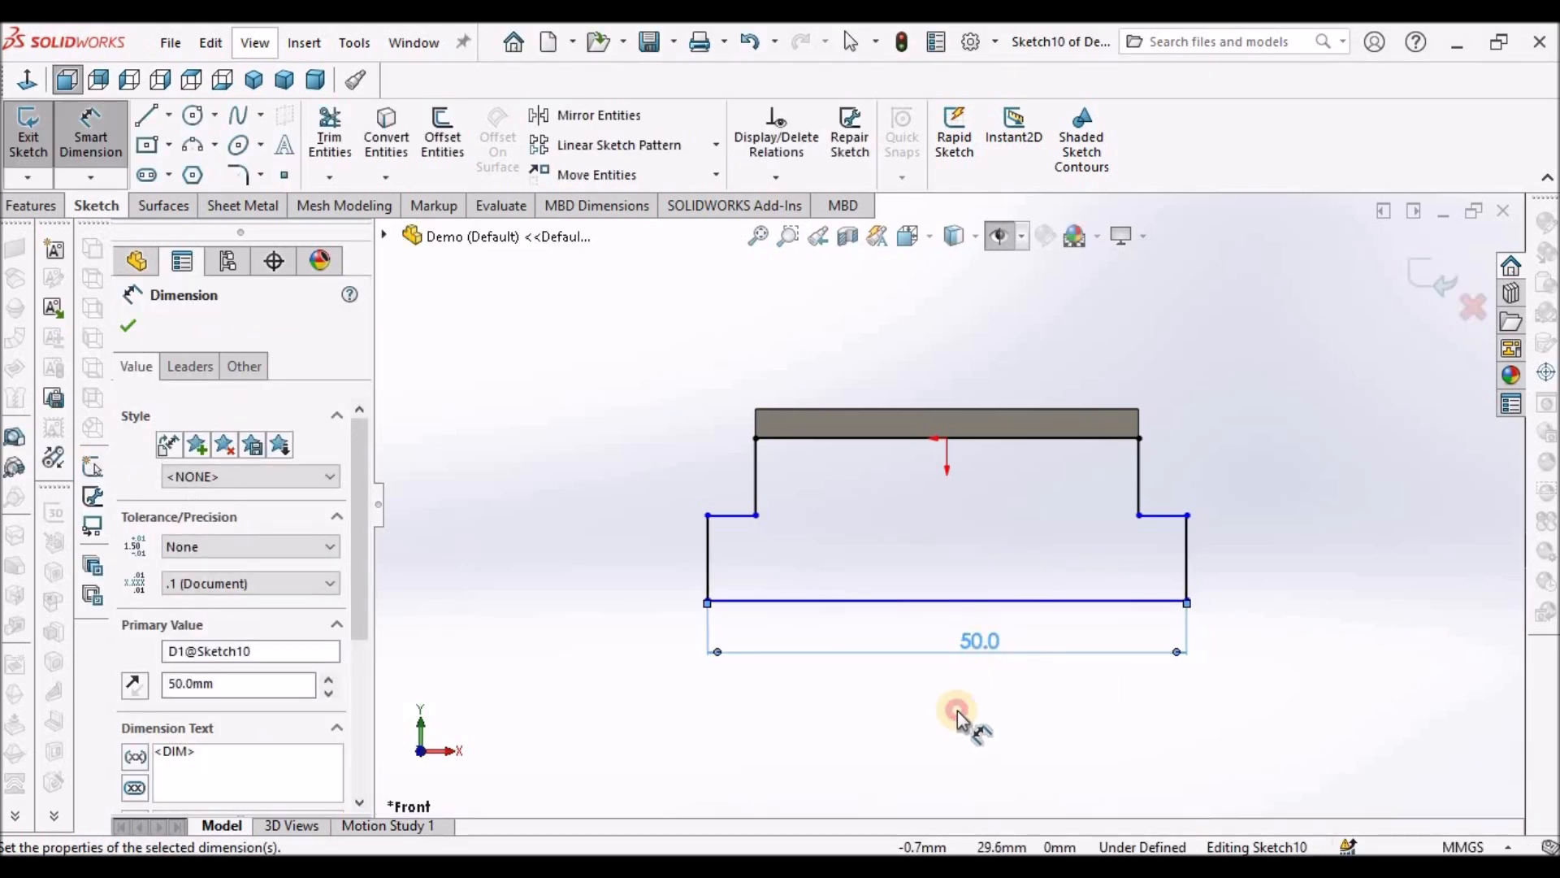
Dimension the outer vertical line of the stepped profile with a height of 5 mm.
left_click(1187, 561)
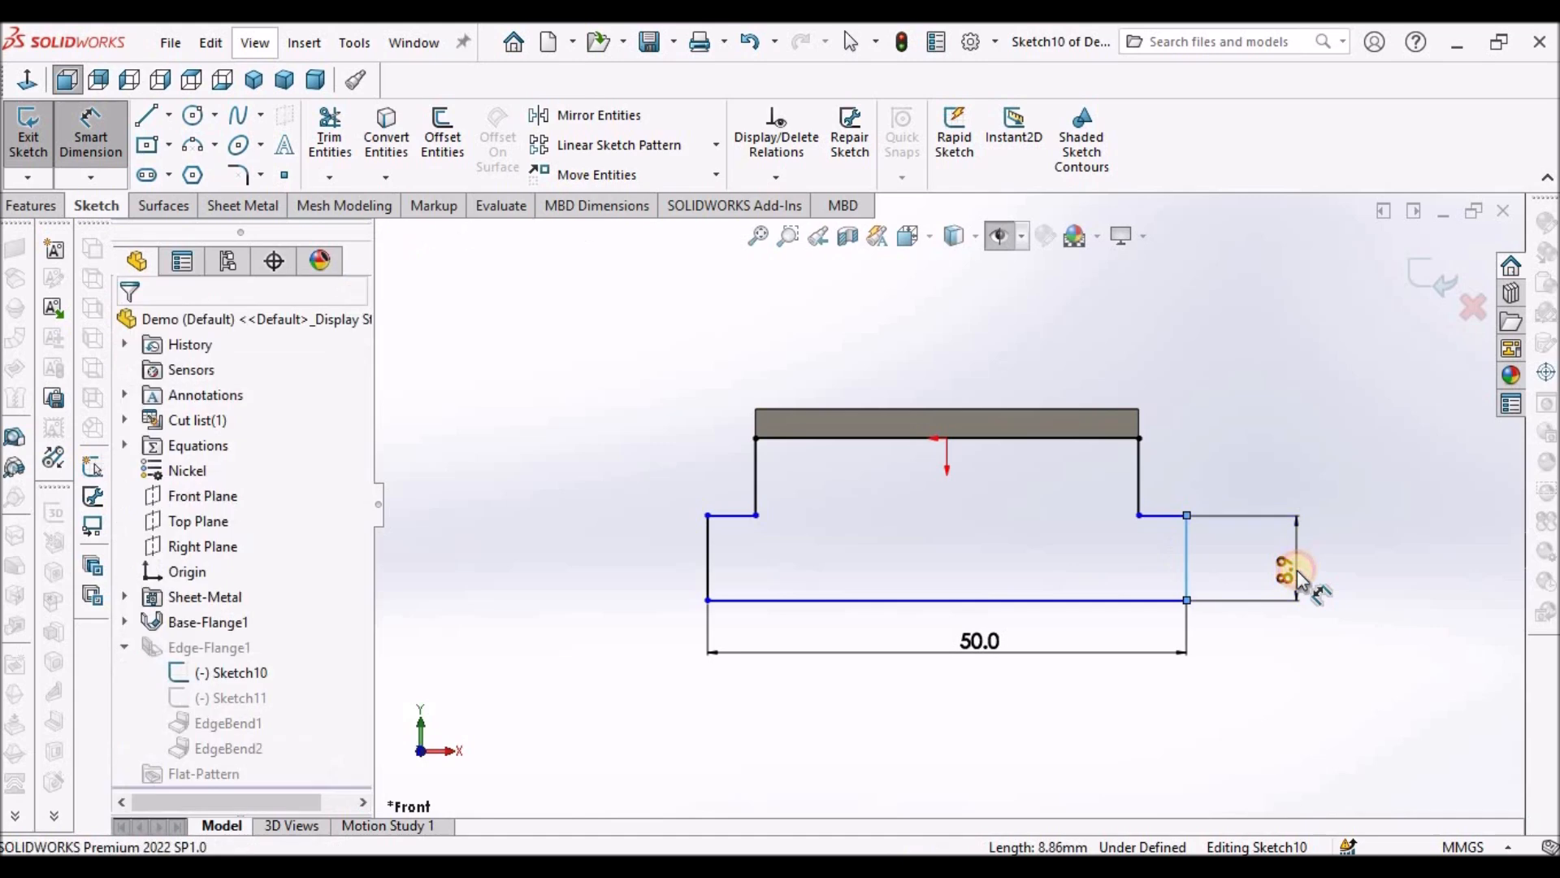
left_click(1299, 571)
type("5")
key("Return")
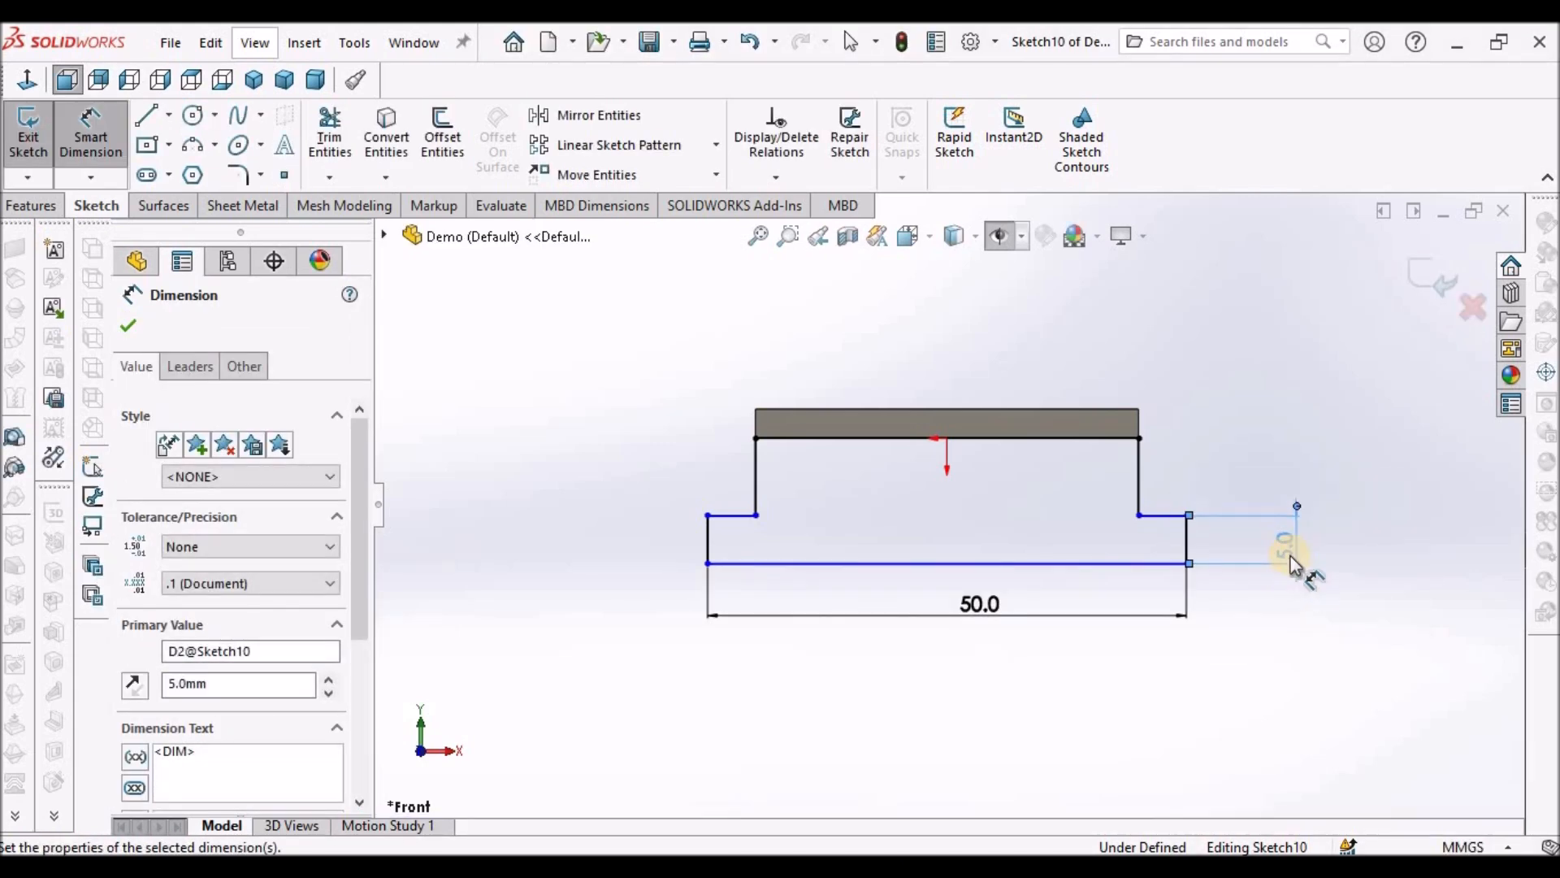
Dimension the distance from the plate's upper edge to the profile's bottom line as 15 mm.
left_click(982, 411)
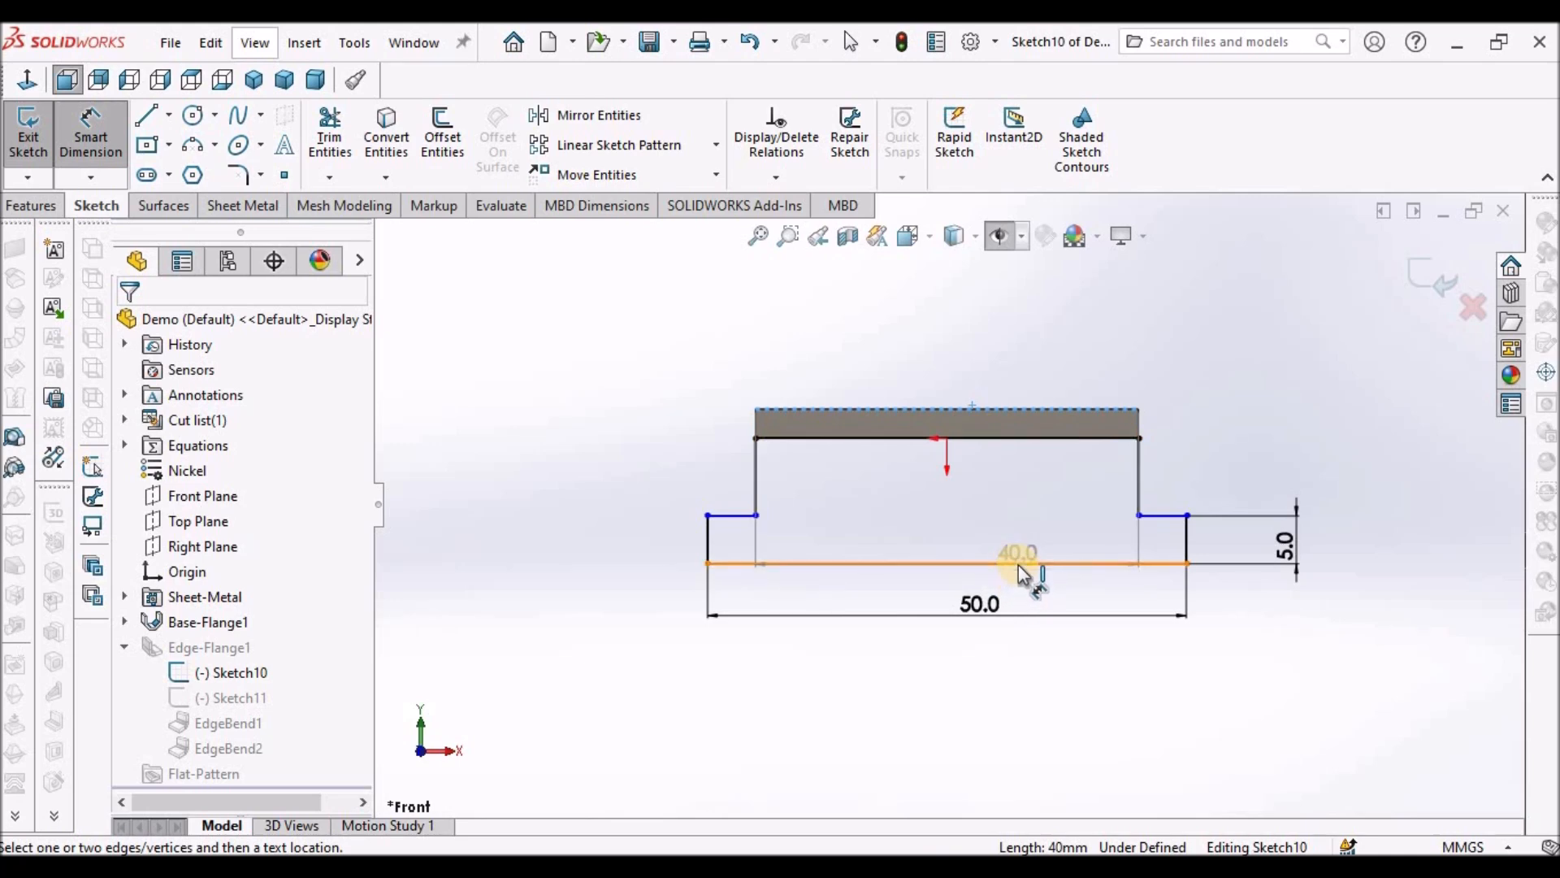
left_click(810, 509)
left_click(648, 462)
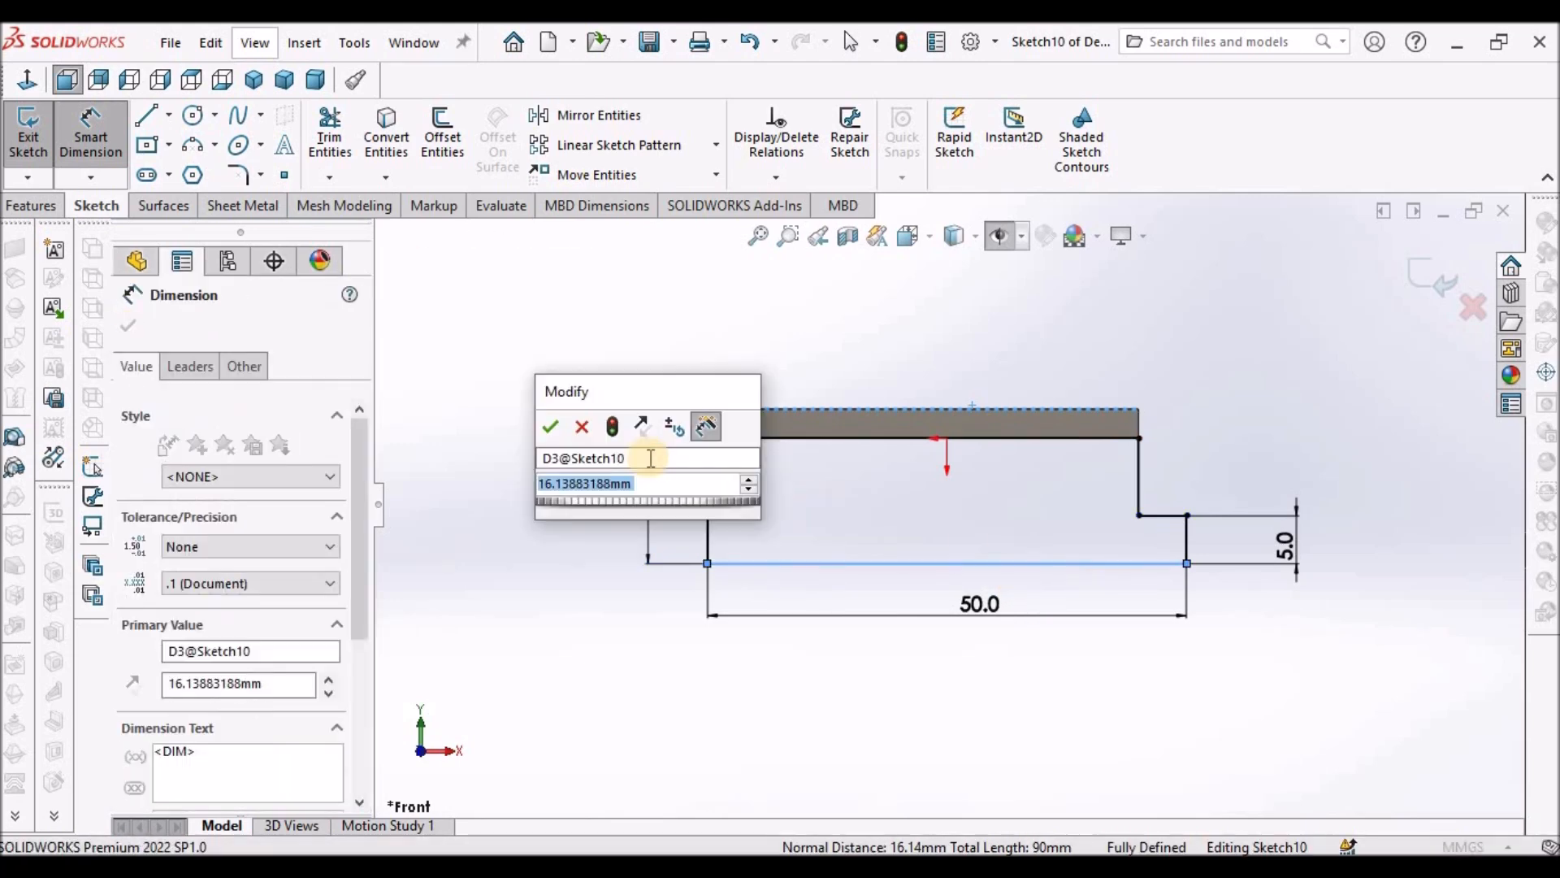
type("15")
key("Return")
left_click(894, 756)
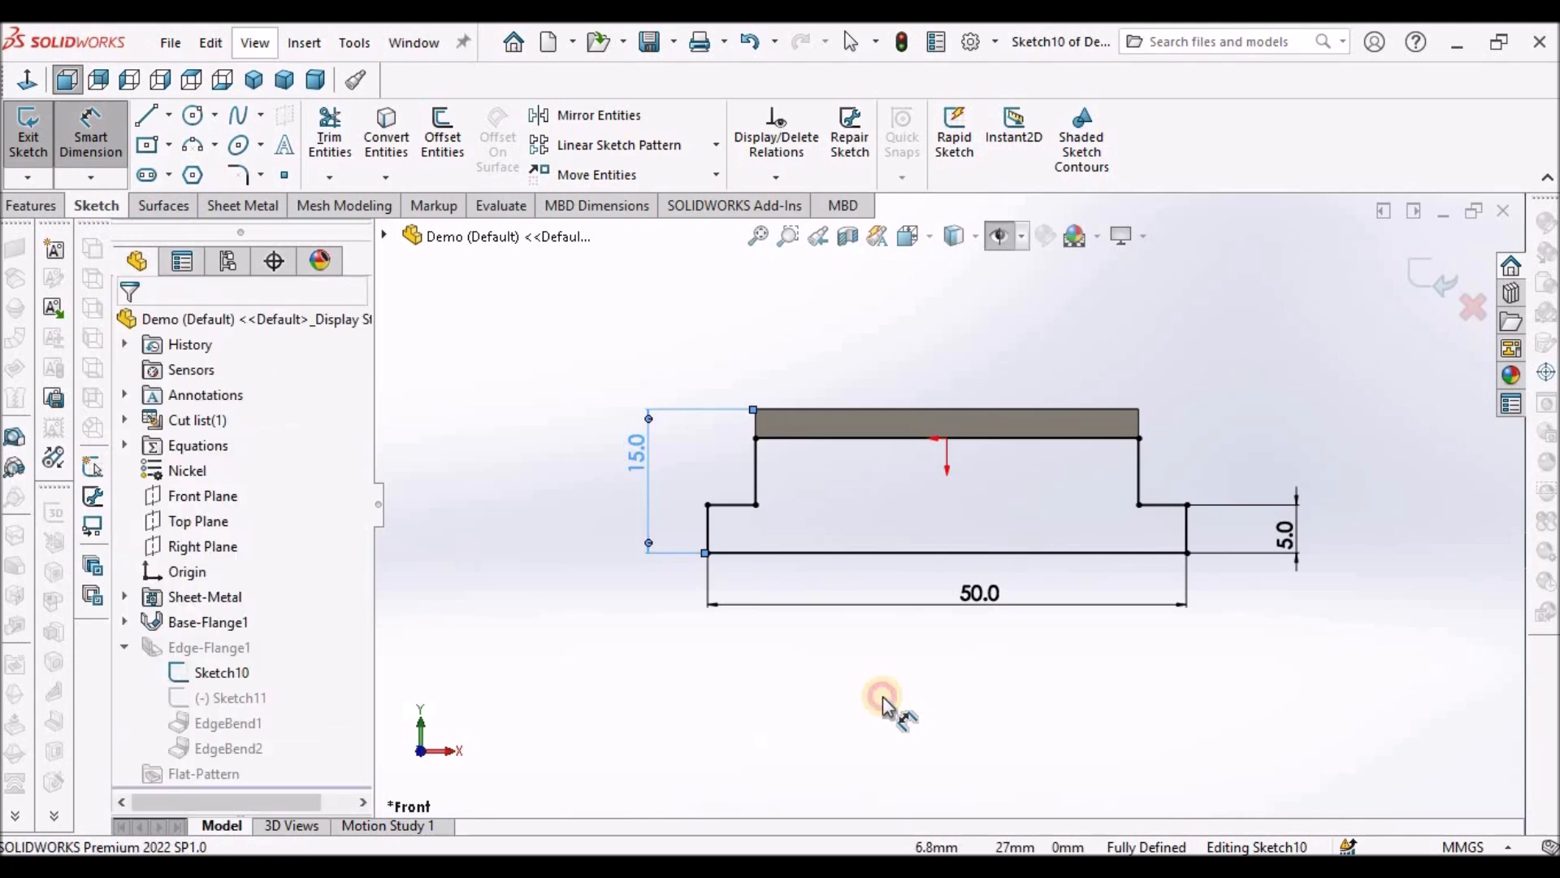
Exit the profile sketch in isometric view to rebuild the edge flange with its stepped shape.
key("ctrl+7")
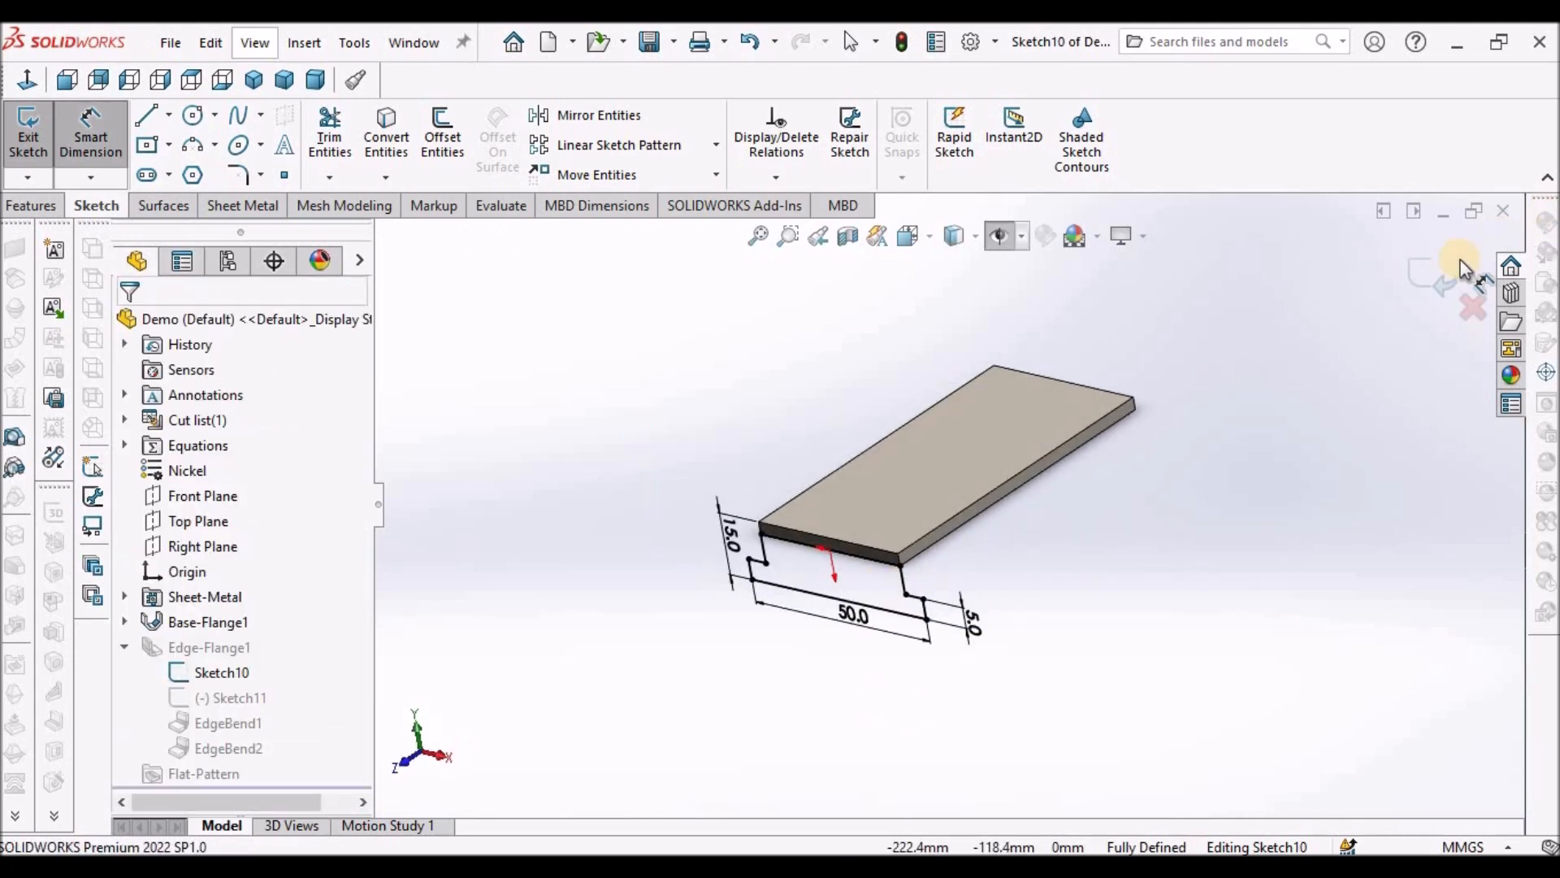
left_click(1431, 293)
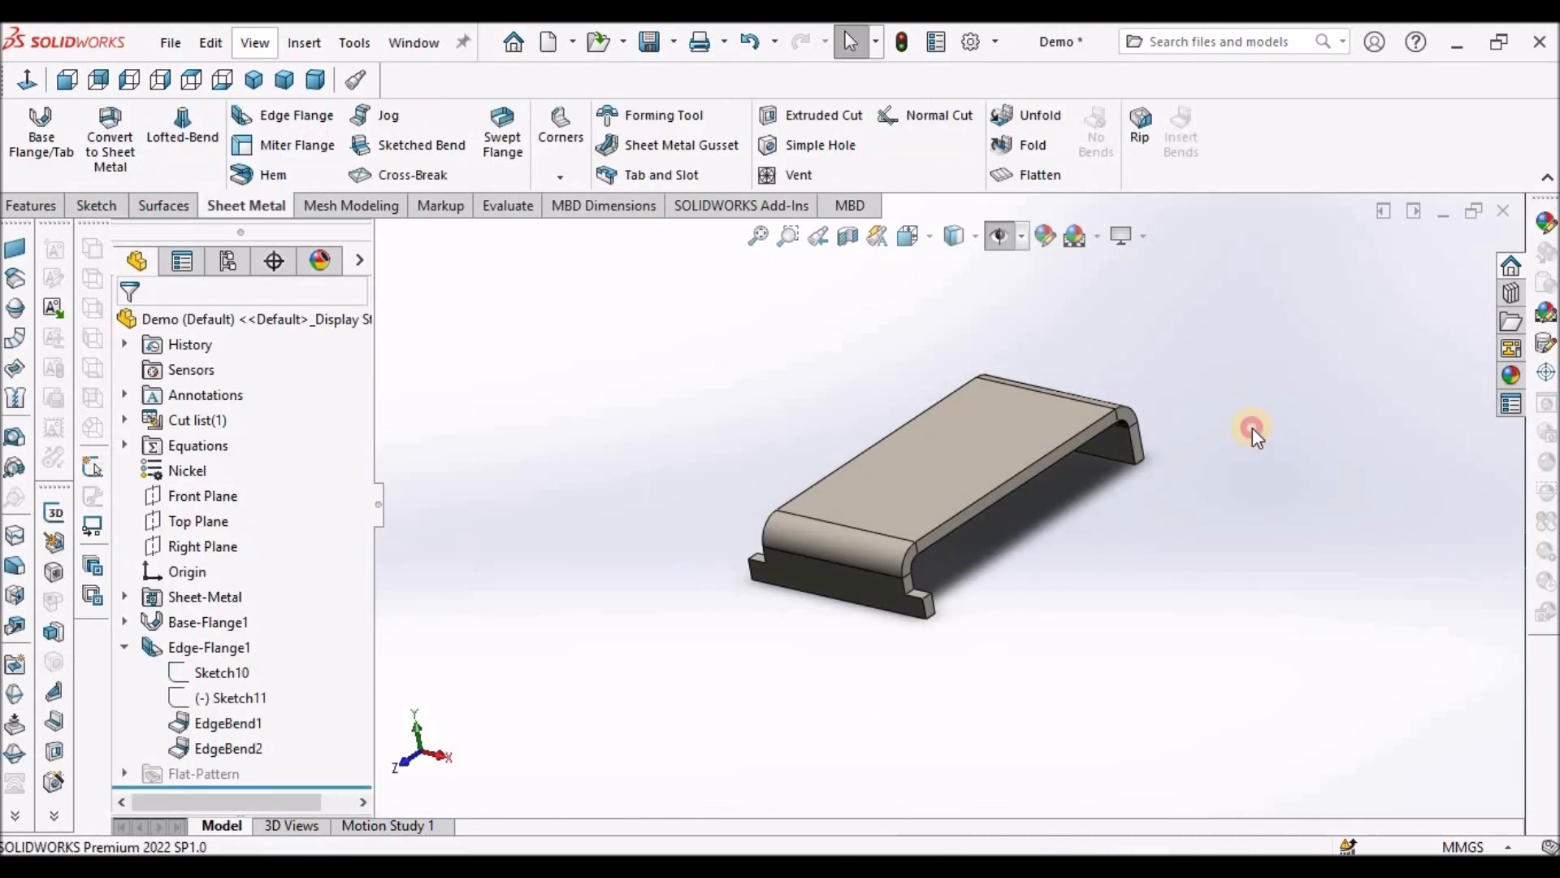
middle_click_drag(853, 540, 888, 665)
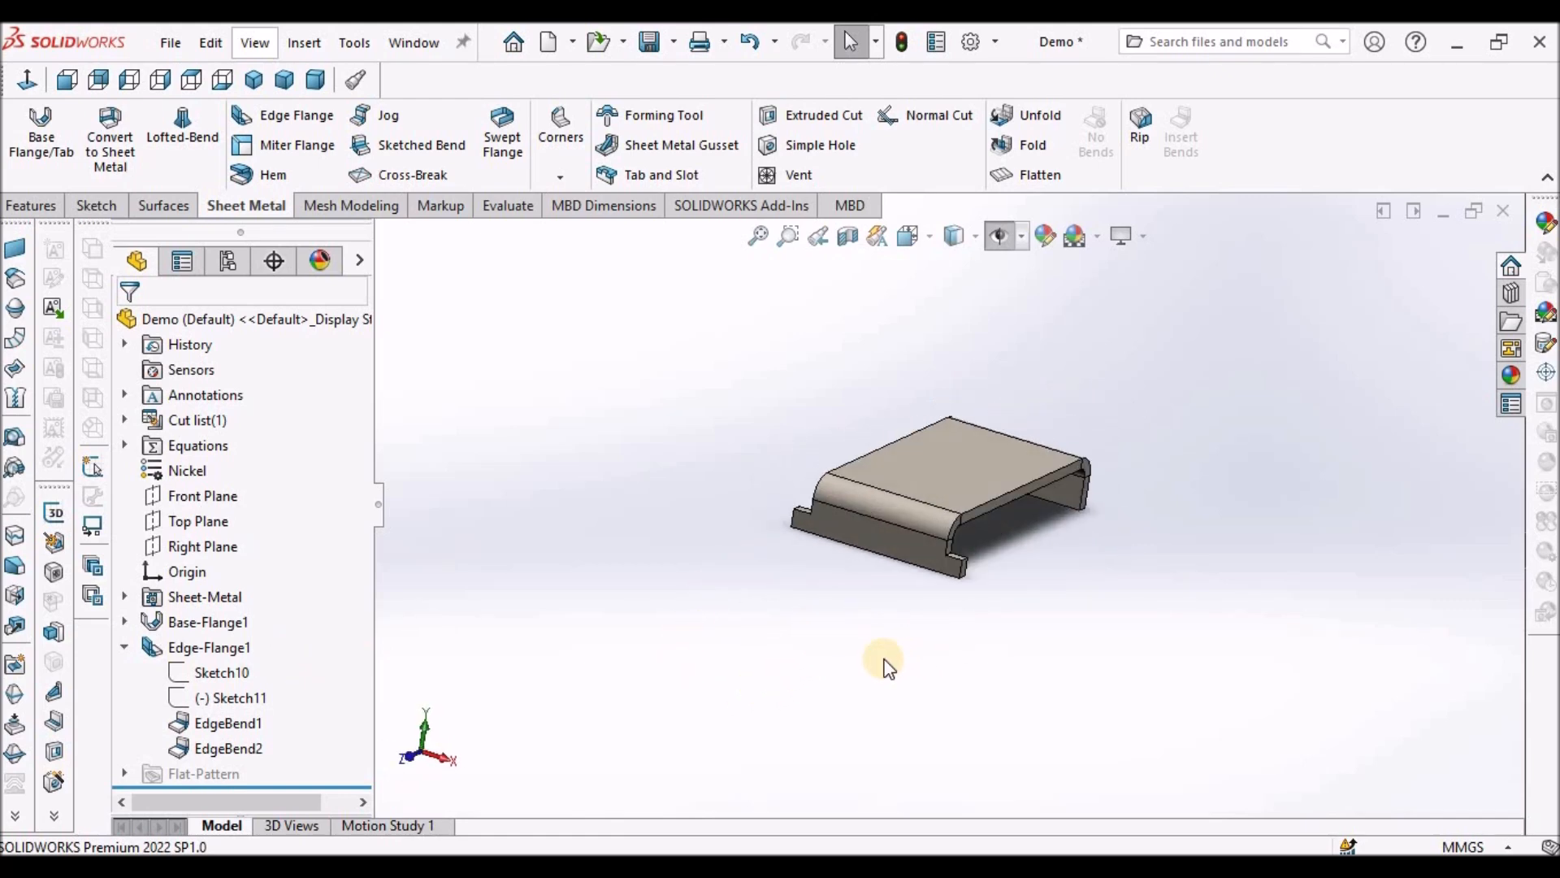
Show the first flange's profile sketch (Sketch10) and switch off hiding of all item types.
right_click(233, 673)
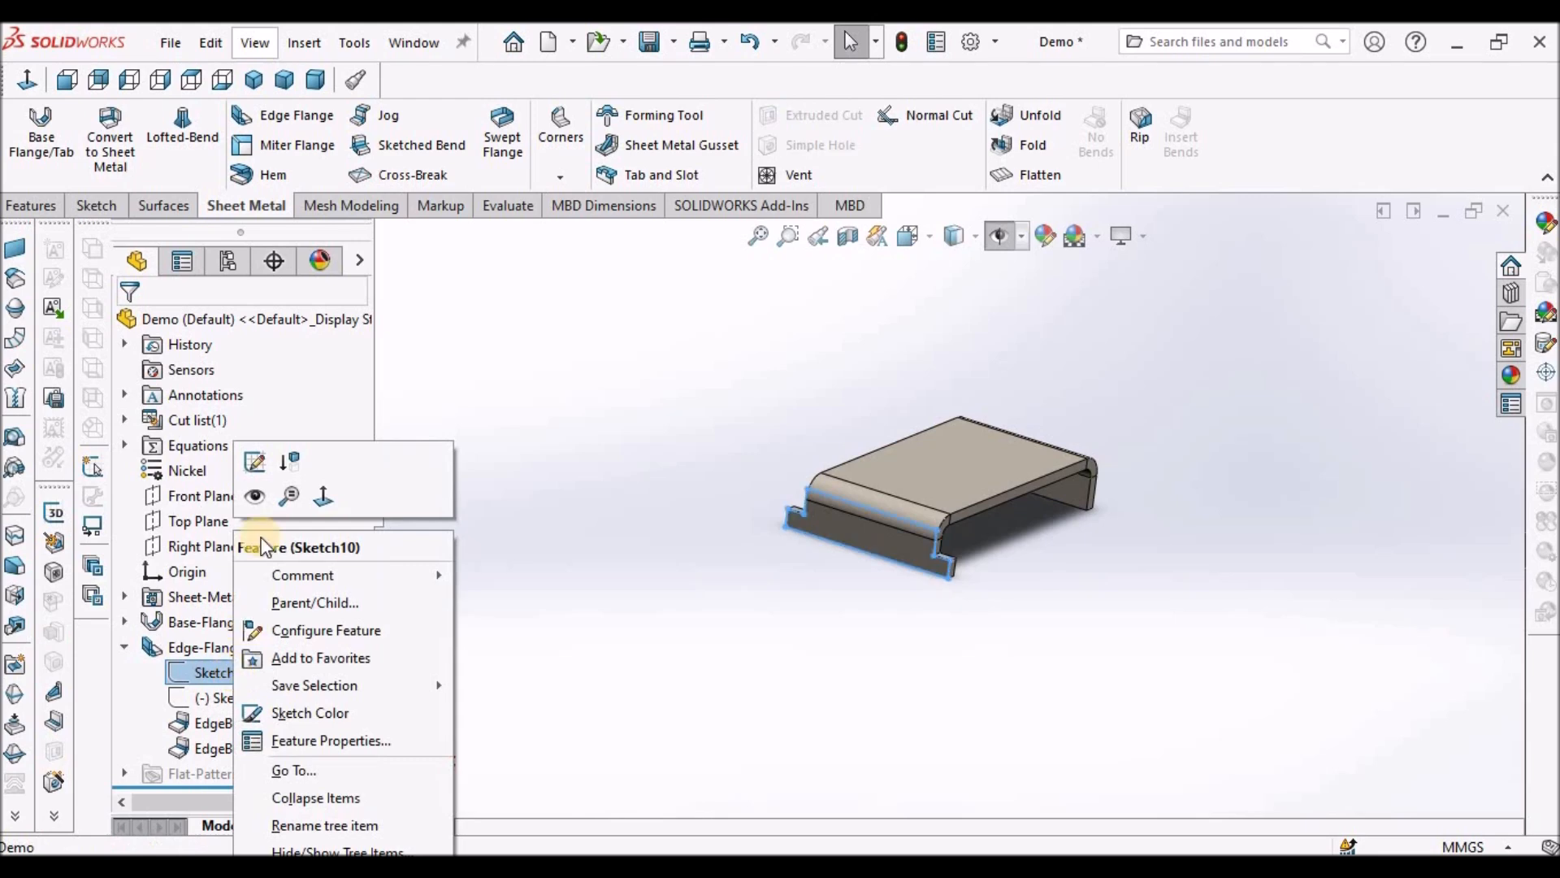
left_click(253, 491)
left_click(567, 577)
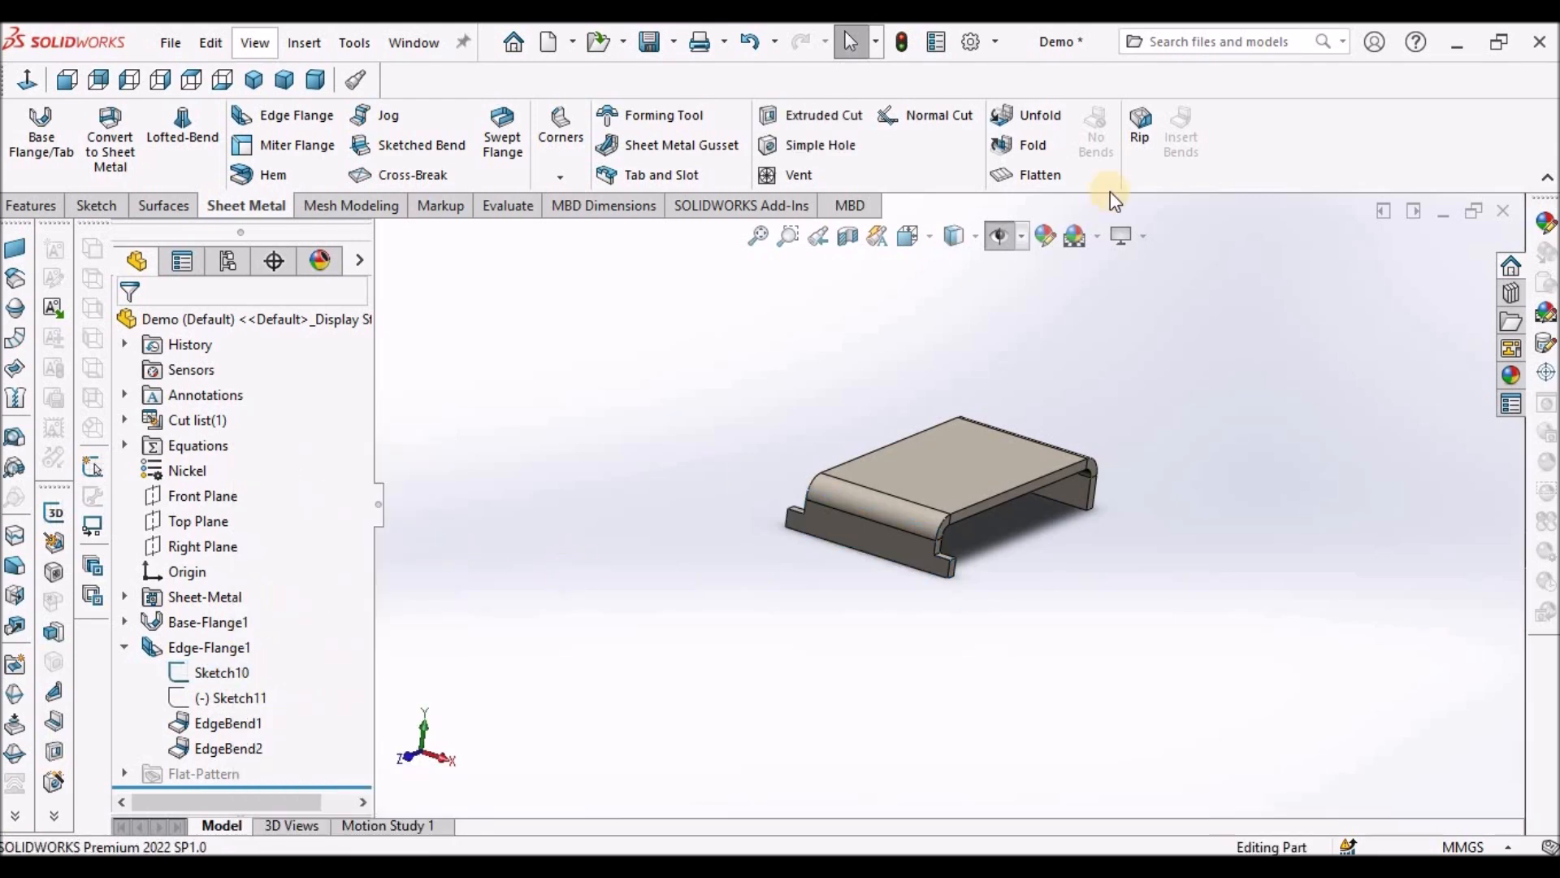
left_click(1024, 241)
left_click(996, 235)
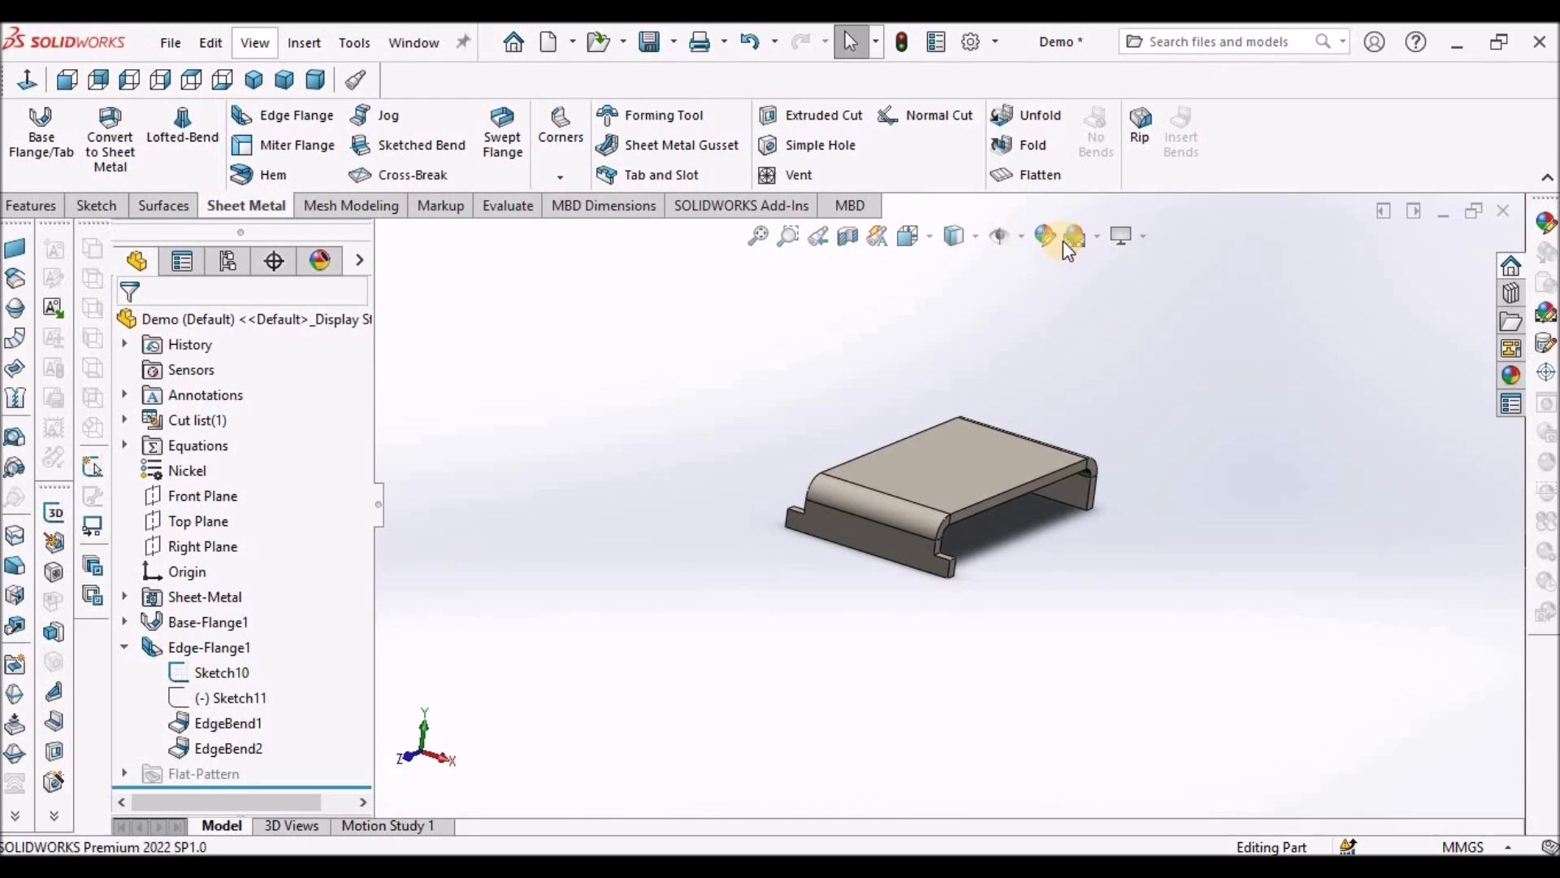
left_click(1022, 237)
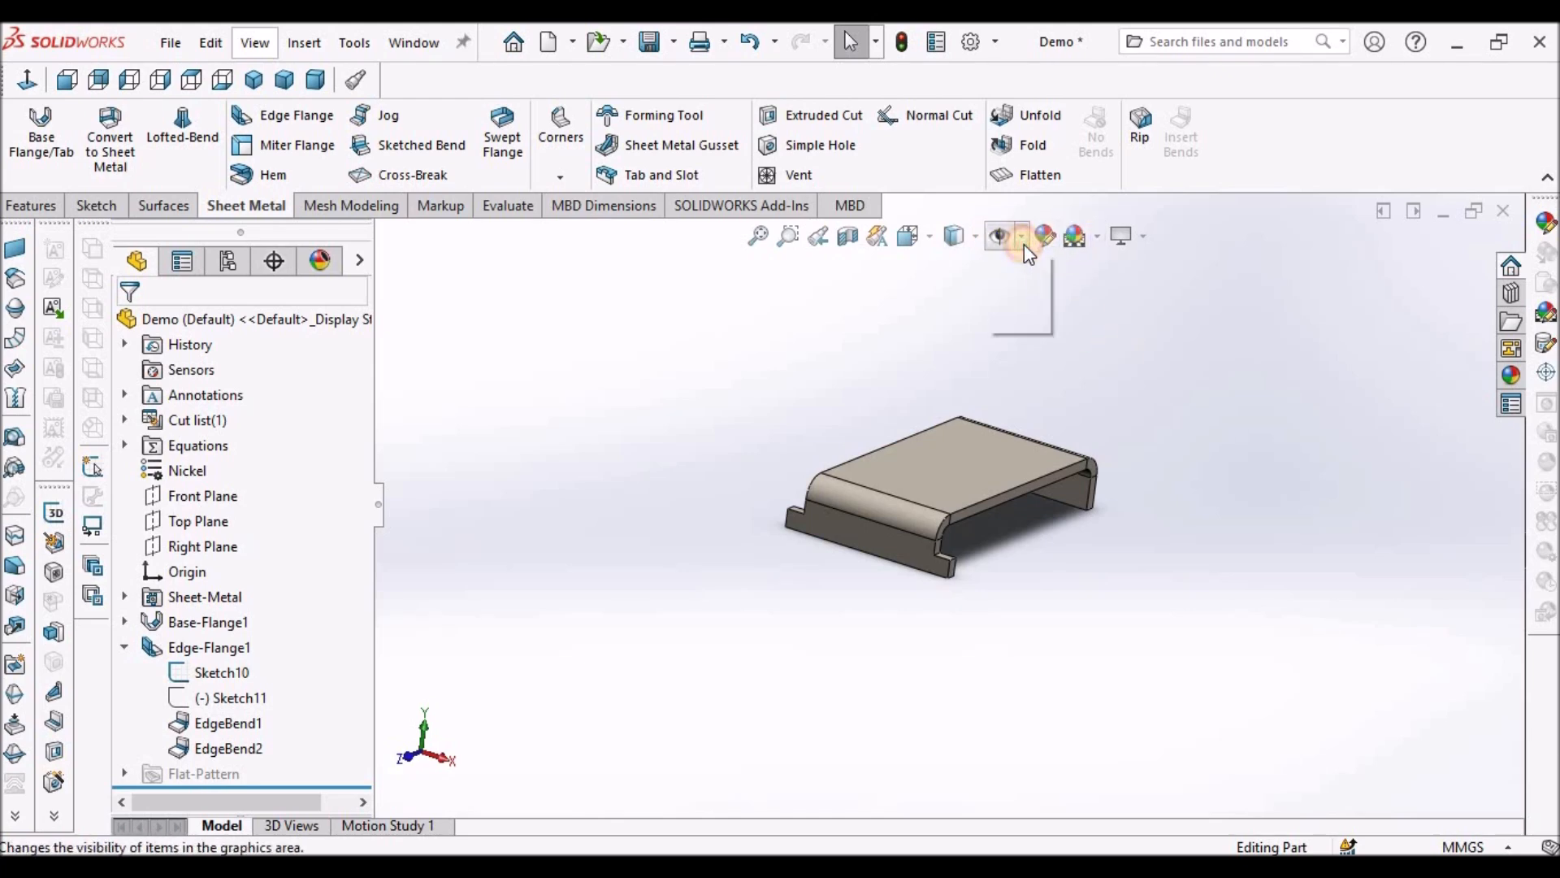
left_click(1246, 380)
Examine the bracket from several sides and highlight Sketch10 to check whether the flange's profile sketch is displayed.
middle_click_drag(1107, 414, 1036, 496)
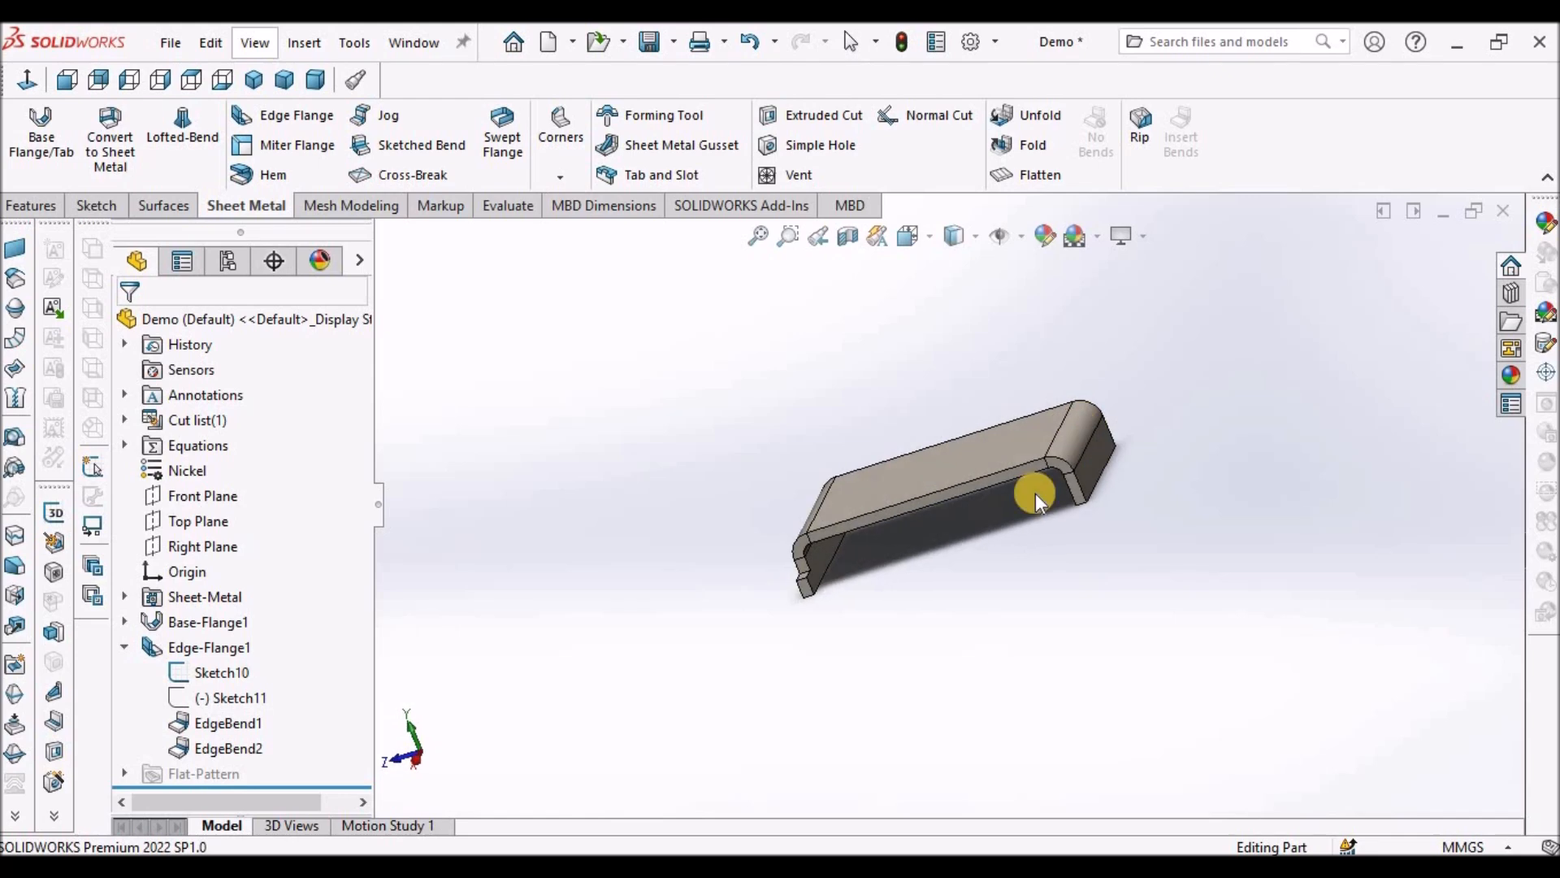
scroll(811, 562, "down", 6)
middle_click_drag(735, 570, 841, 603)
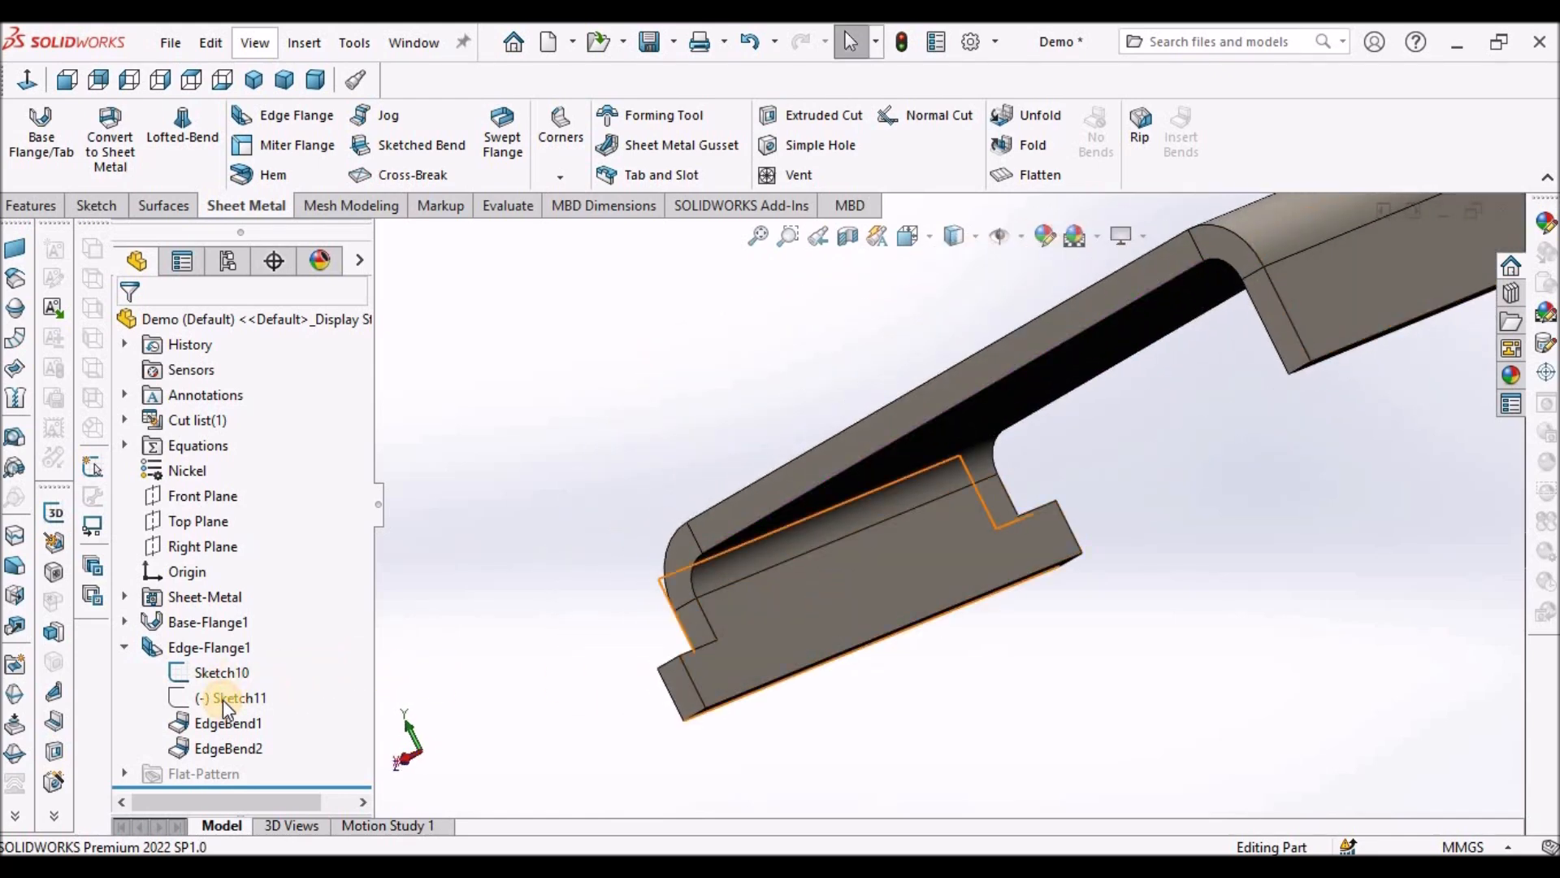
left_click(221, 673)
left_click(570, 530)
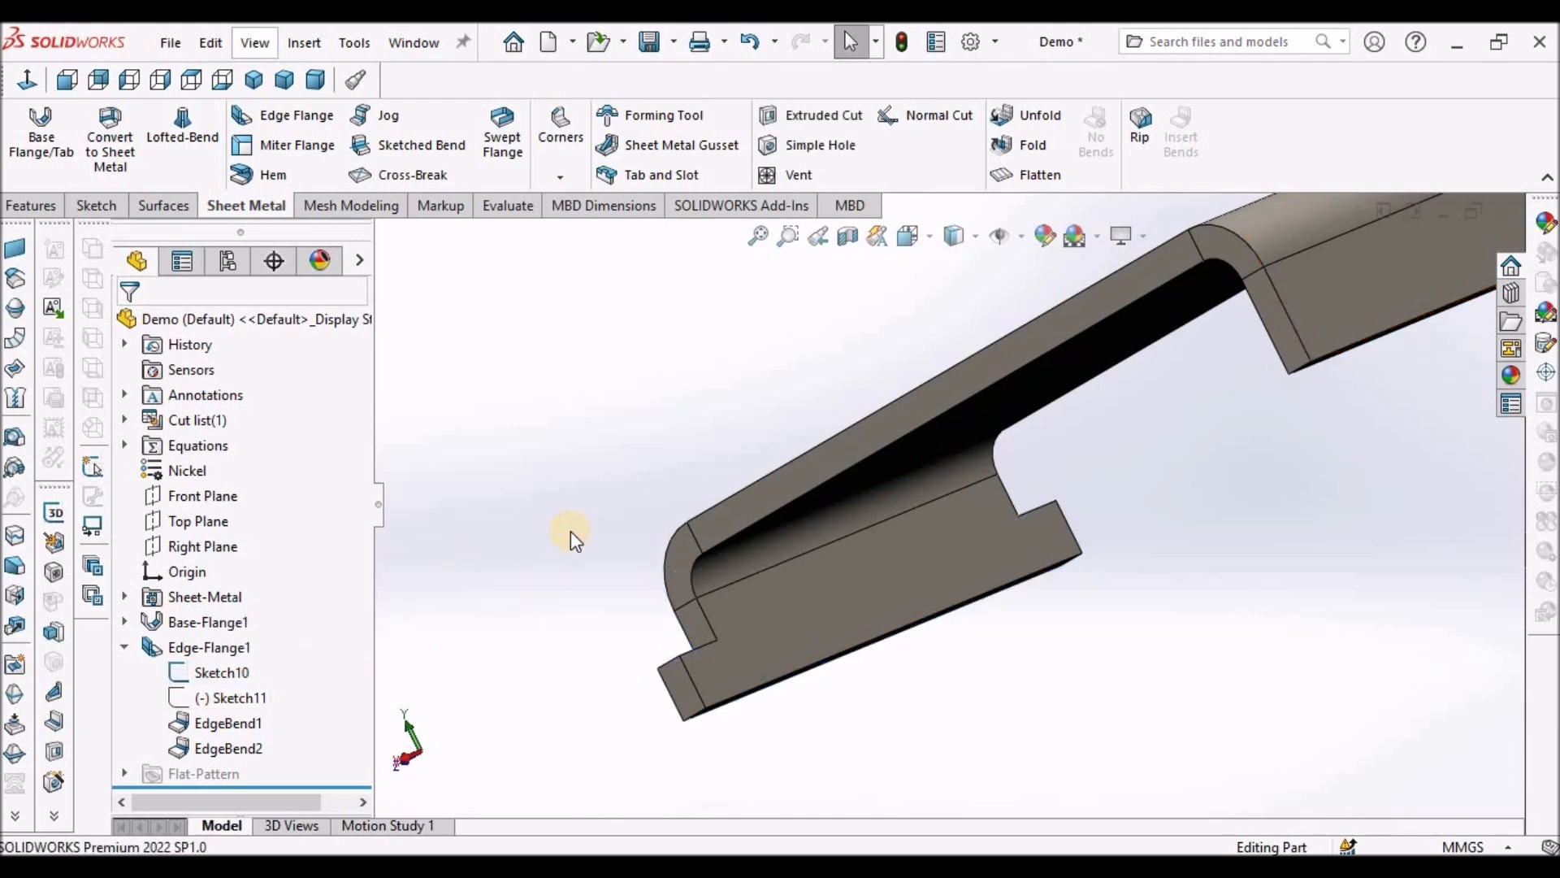
key("f")
left_click(254, 80)
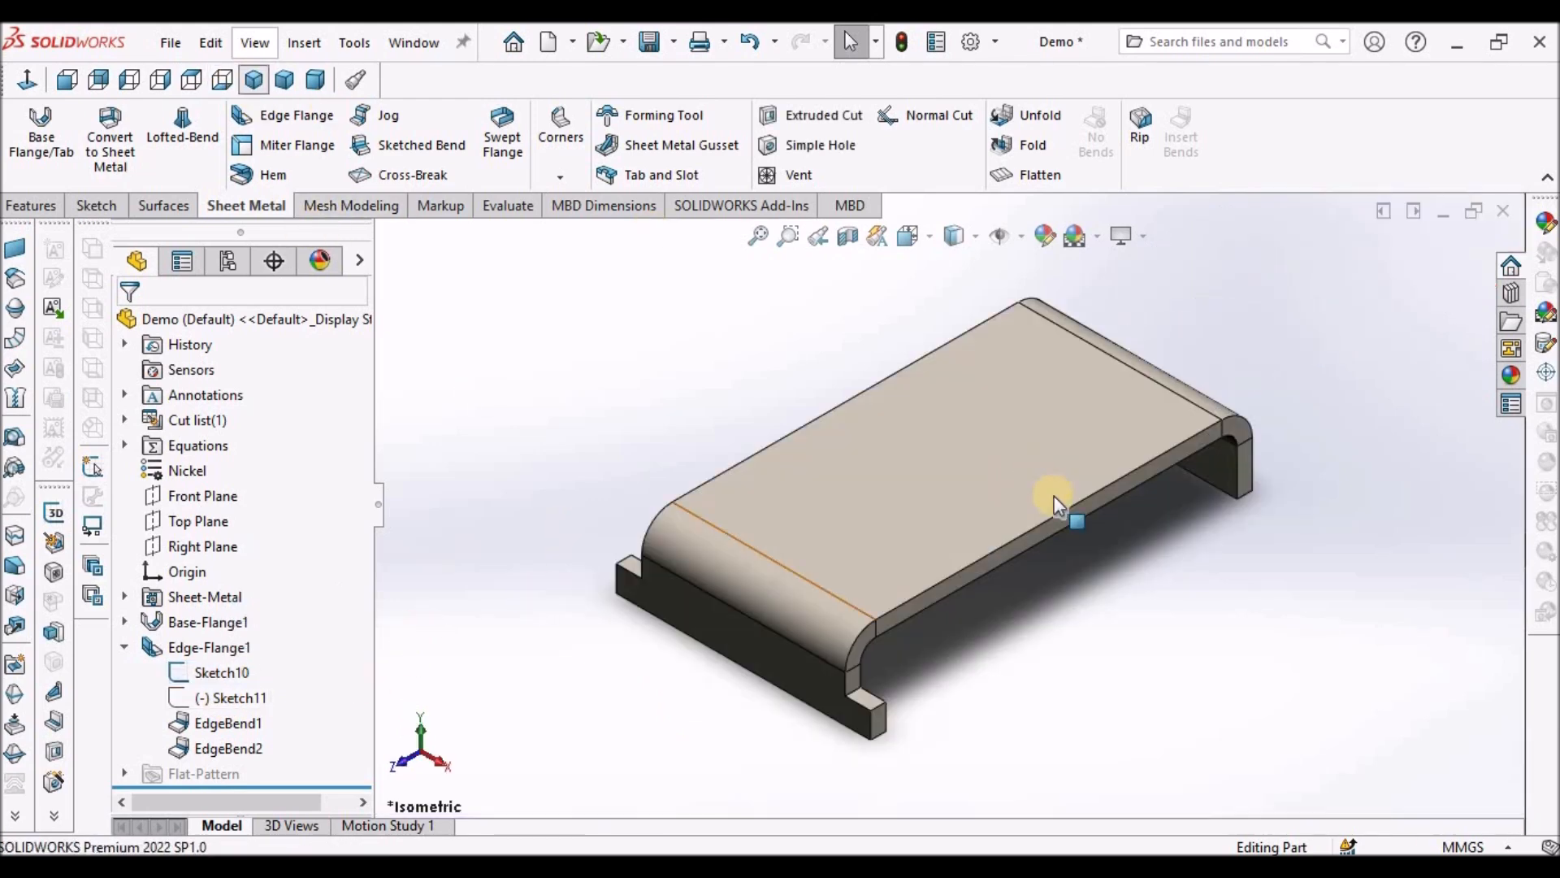
mouse_move(1184, 519)
middle_mouse_down()
mouse_move(1121, 501)
mouse_move(959, 548)
middle_mouse_up()
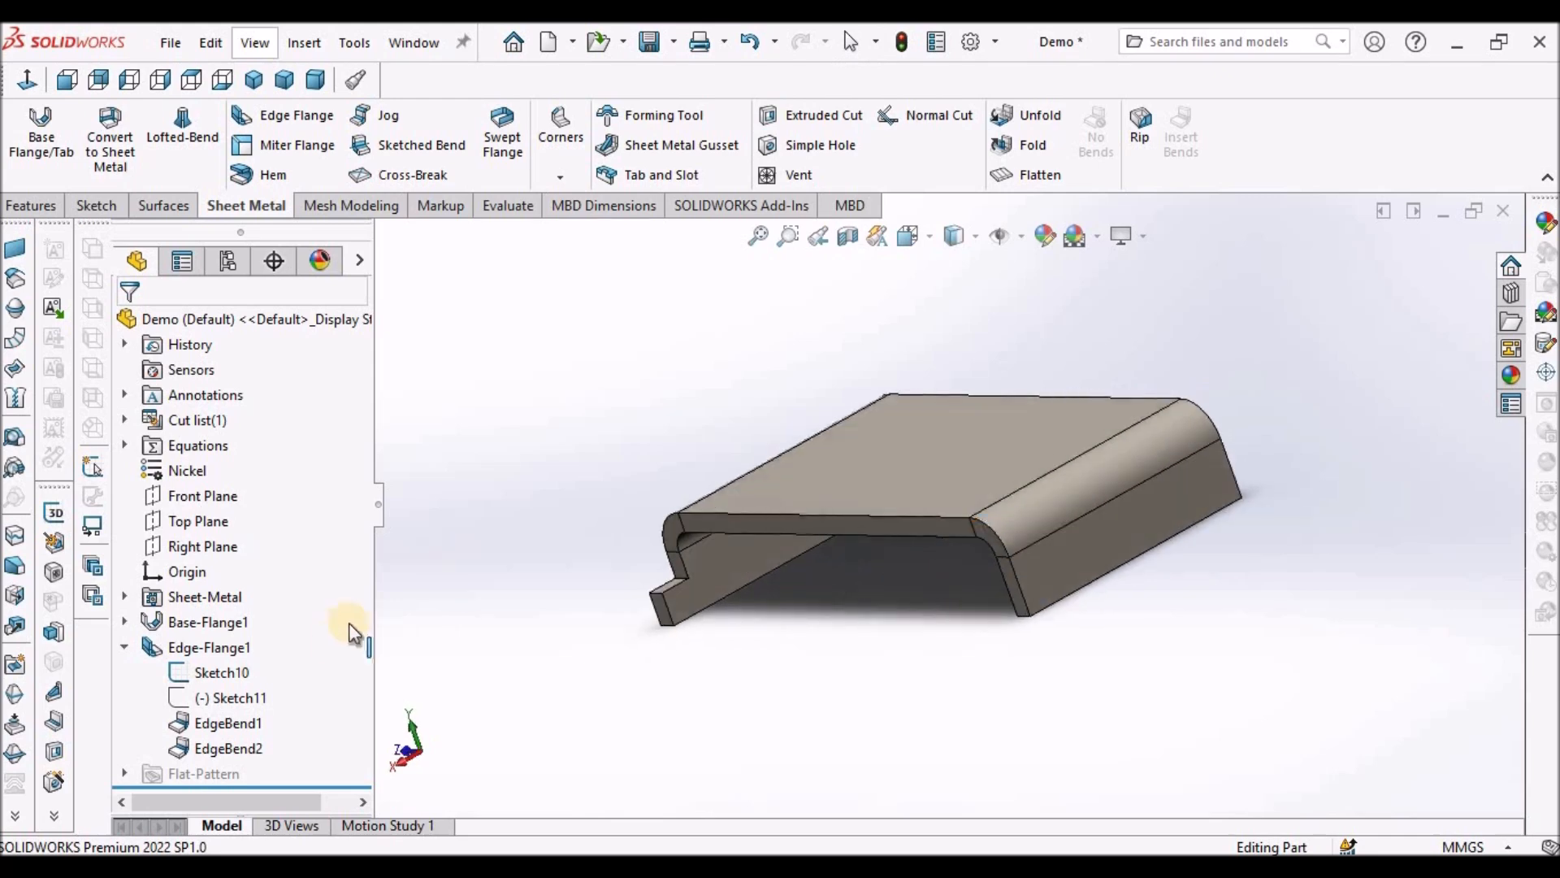
left_click(211, 668)
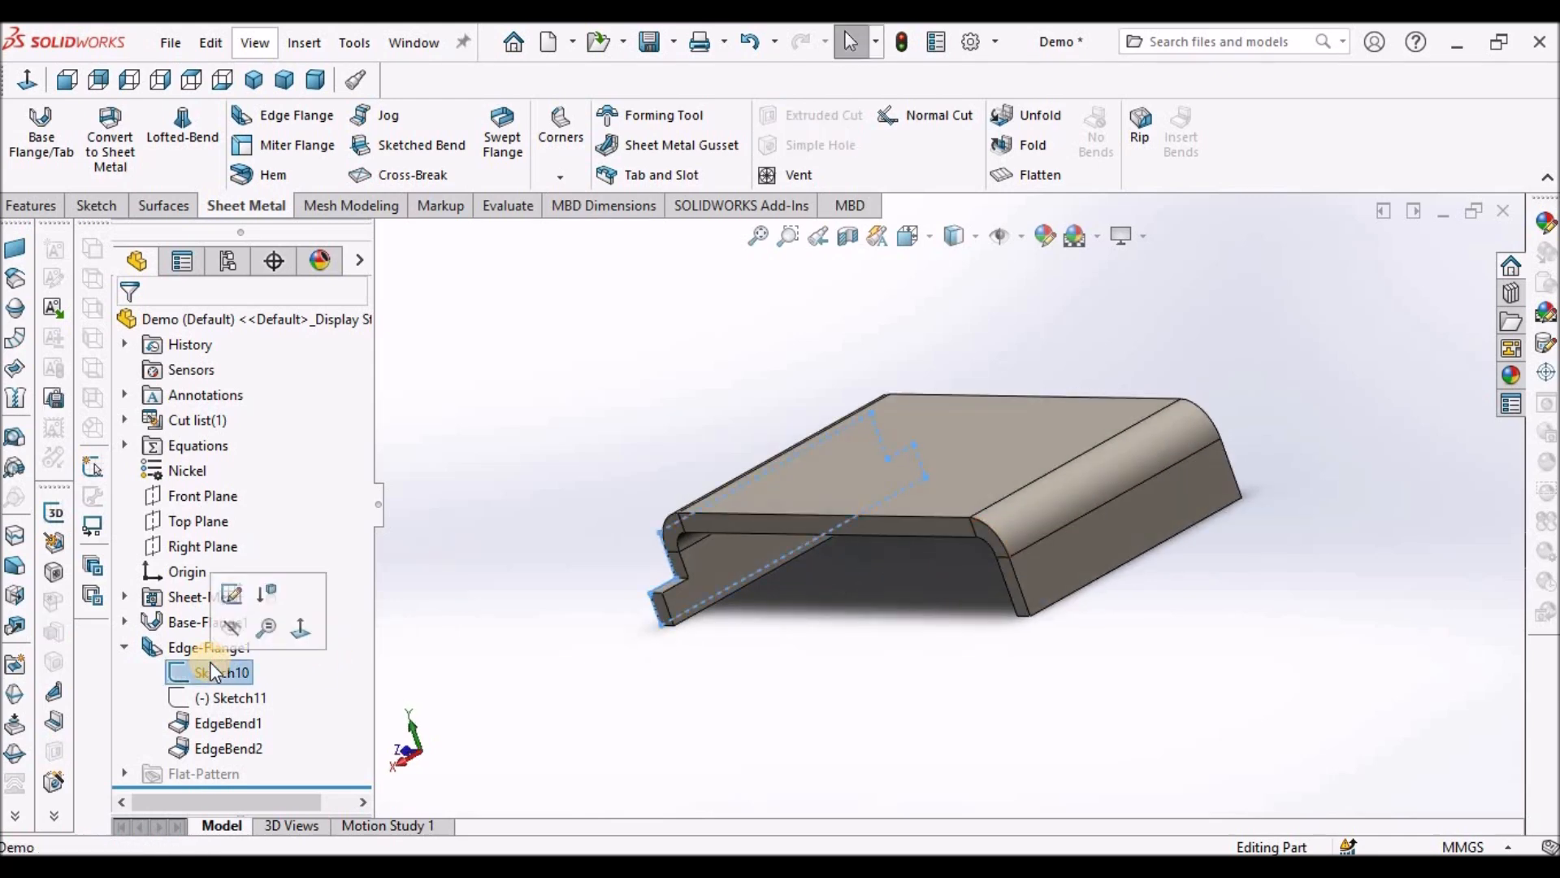
left_click(1023, 242)
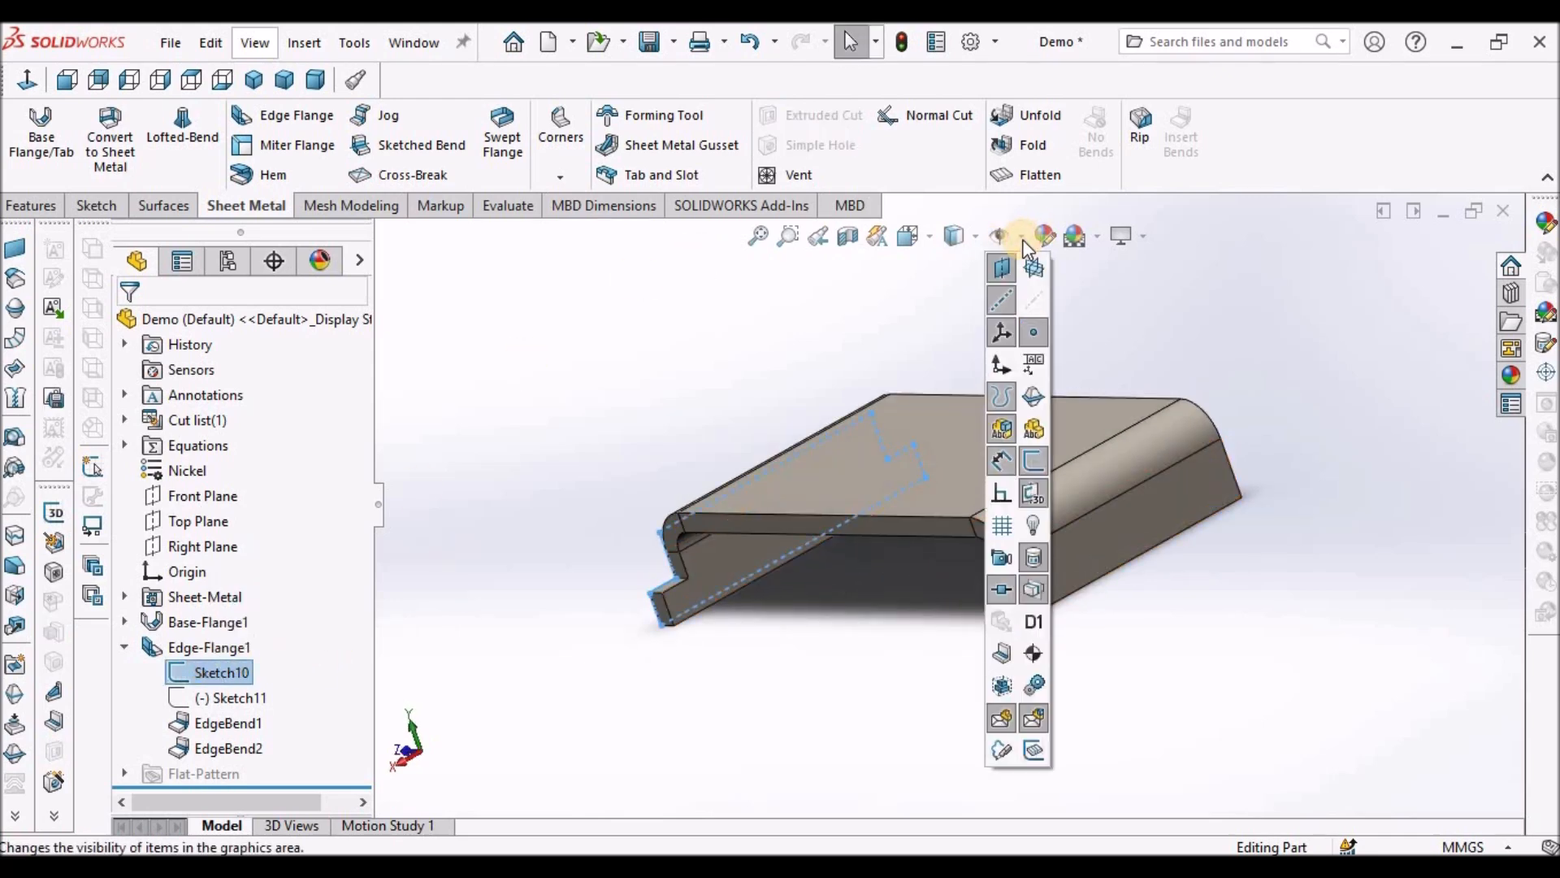
left_click(1140, 309)
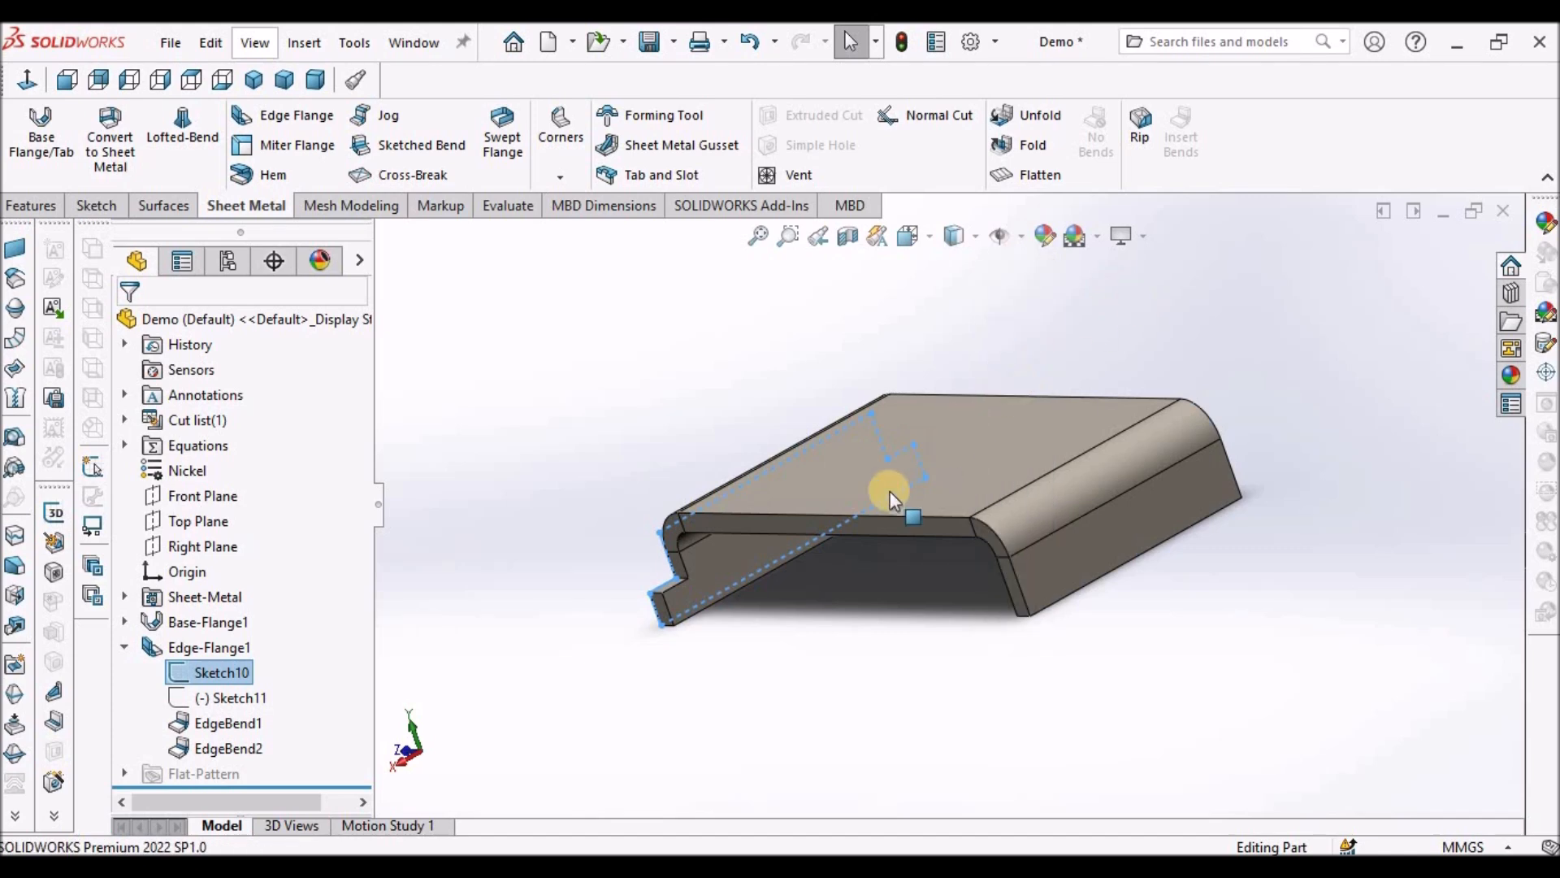
middle_click_drag(890, 491, 1038, 592)
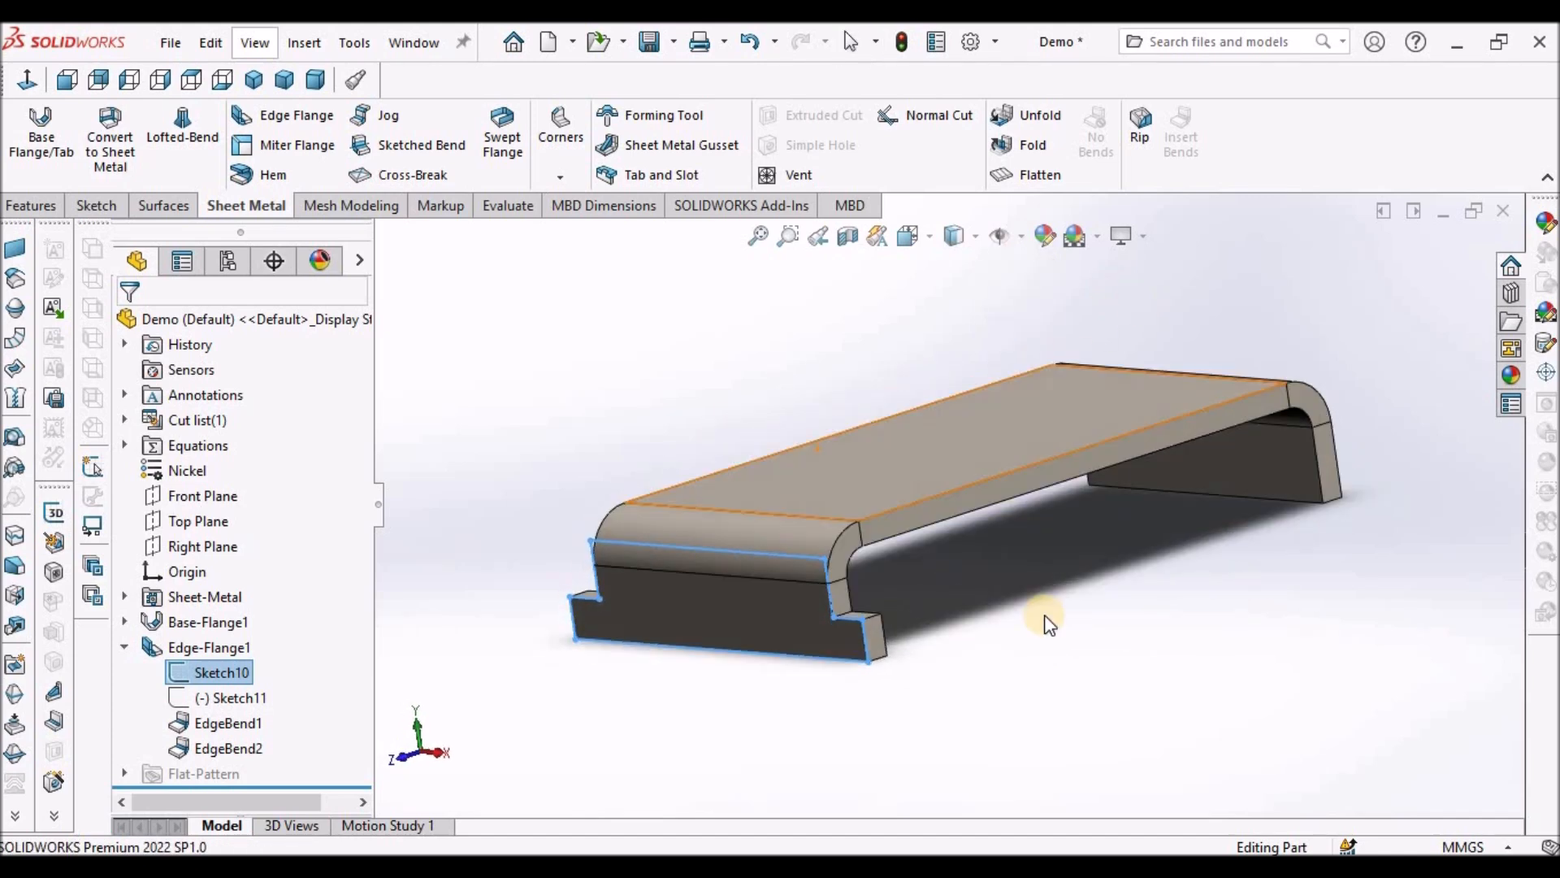
left_click(1021, 604)
scroll(891, 618, "down", 7)
mouse_move(890, 618)
middle_mouse_down()
mouse_move(939, 605)
mouse_move(967, 529)
mouse_move(924, 535)
mouse_move(928, 588)
middle_mouse_up()
key("f")
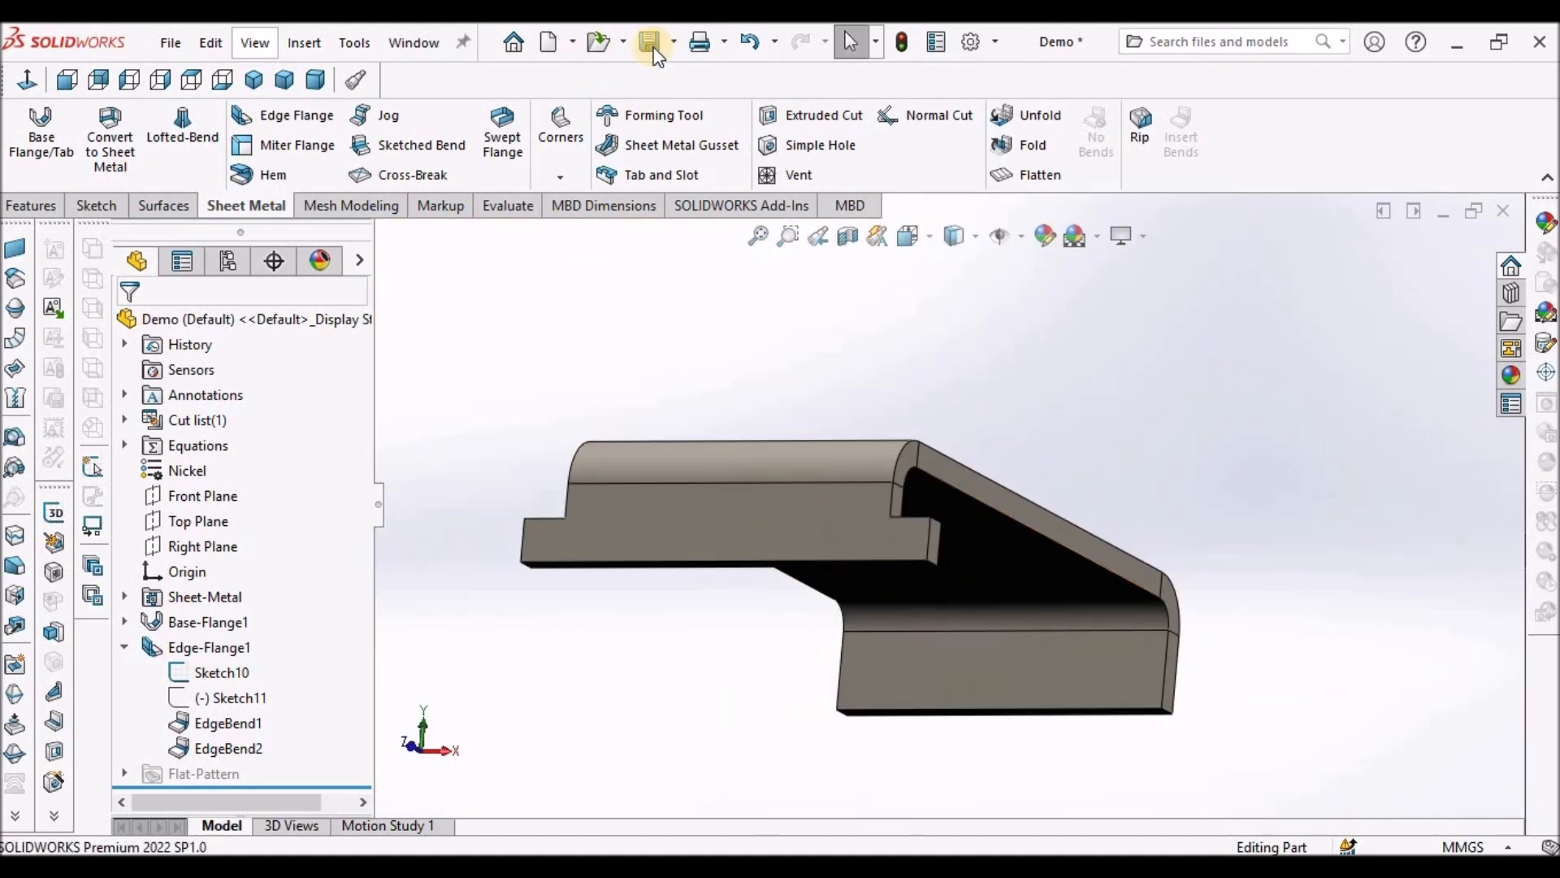
Rebuild the model to refresh the display of the first flange's sketch.
left_click(896, 44)
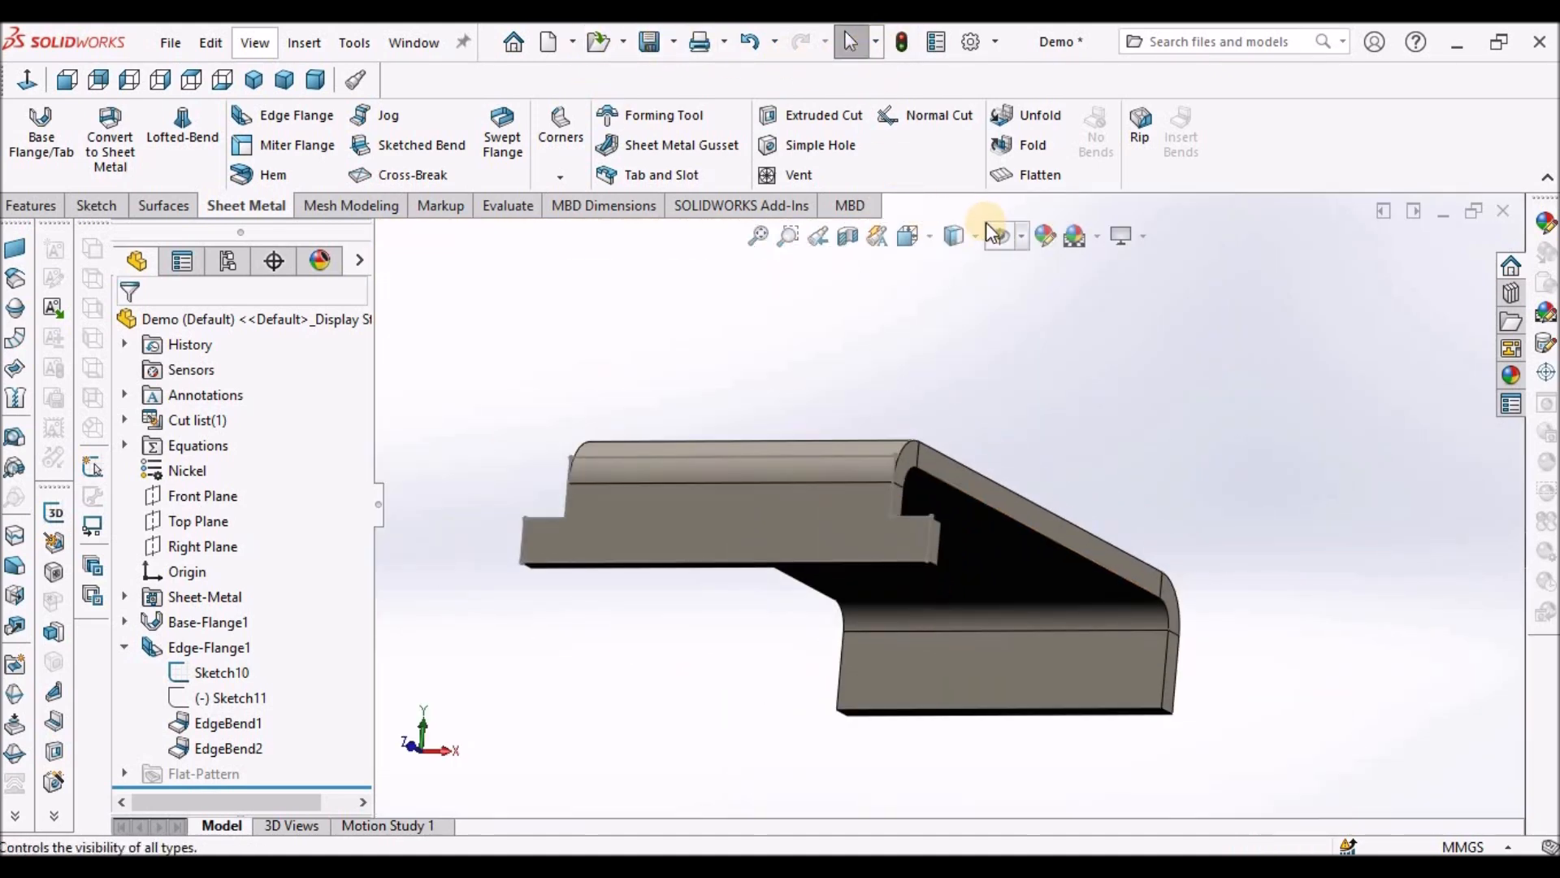
left_click(1016, 358)
middle_click_drag(1016, 358, 862, 603)
key("f")
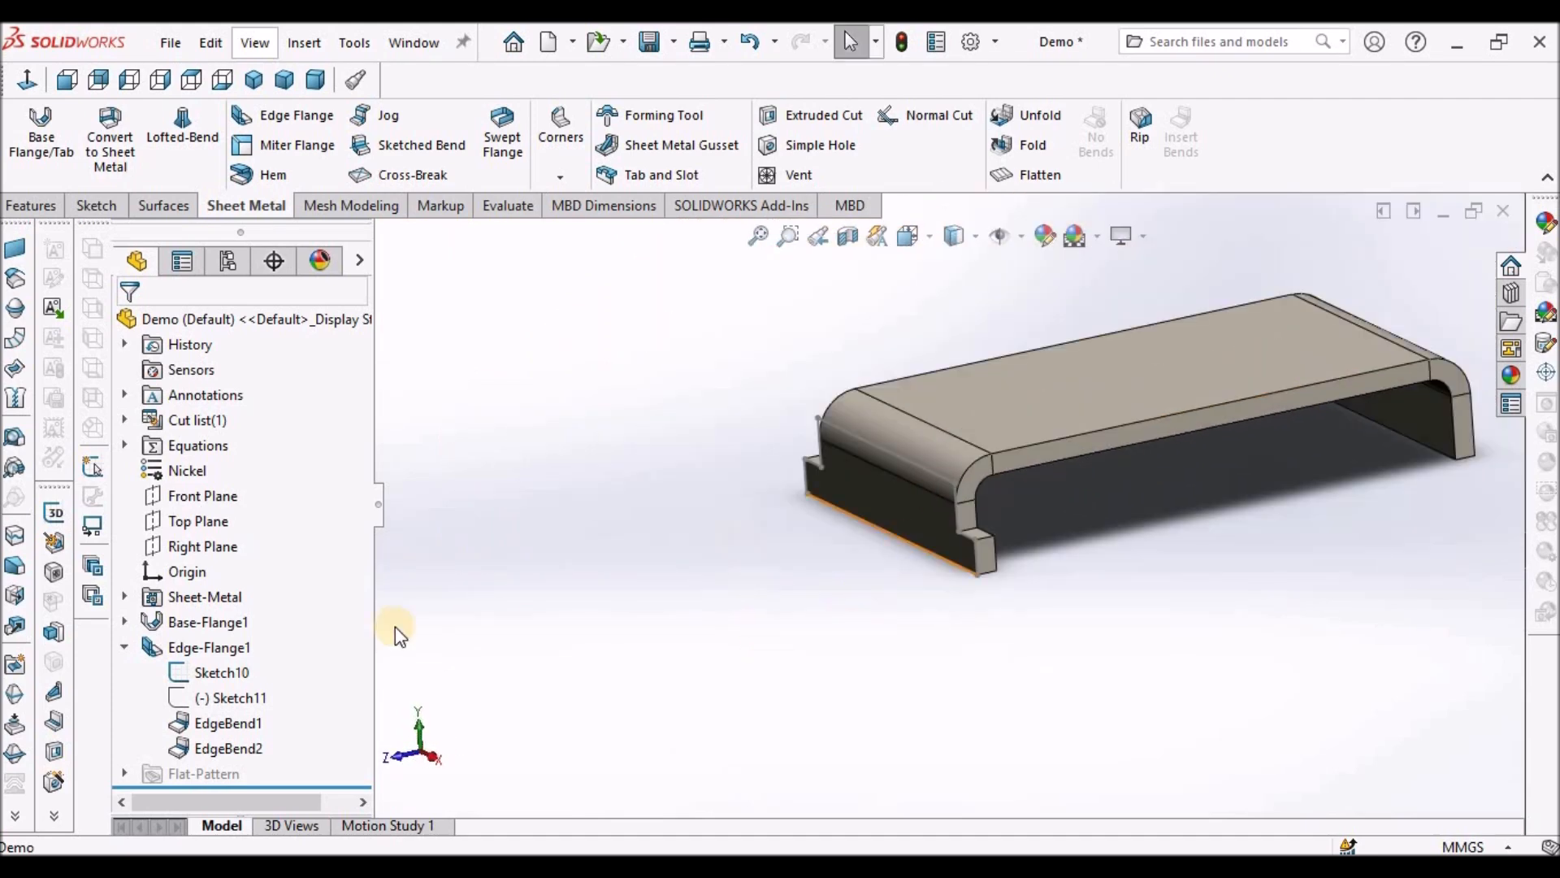
Edit the second flange's profile sketch (Sketch11) and delete its outer horizontal line and both vertical side lines.
right_click(231, 697)
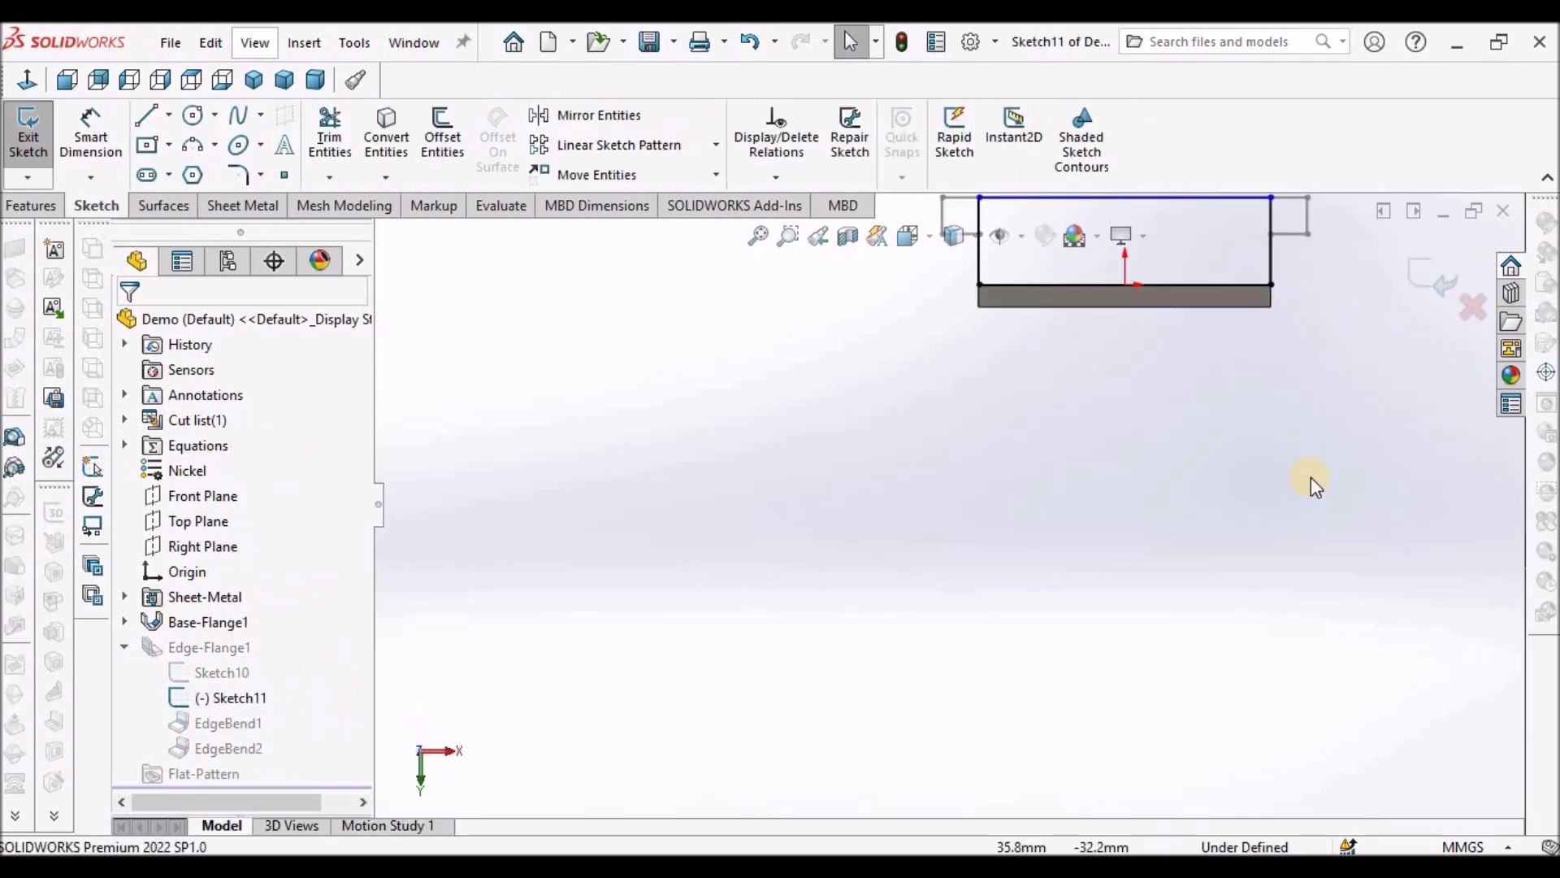
middle_click_drag(1065, 344, 1021, 455)
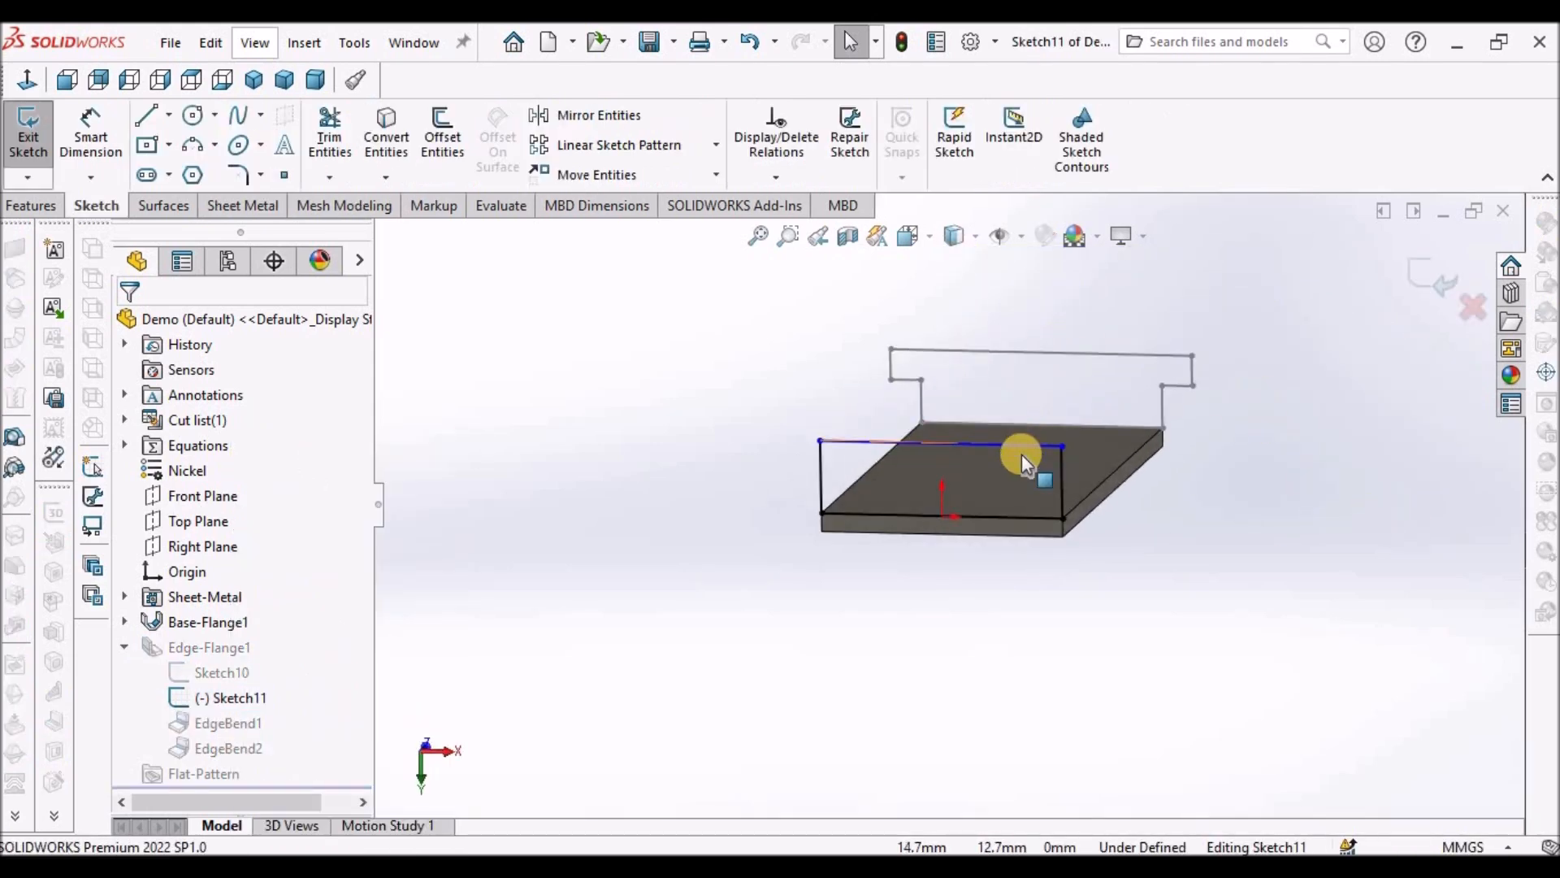
left_click(1022, 446)
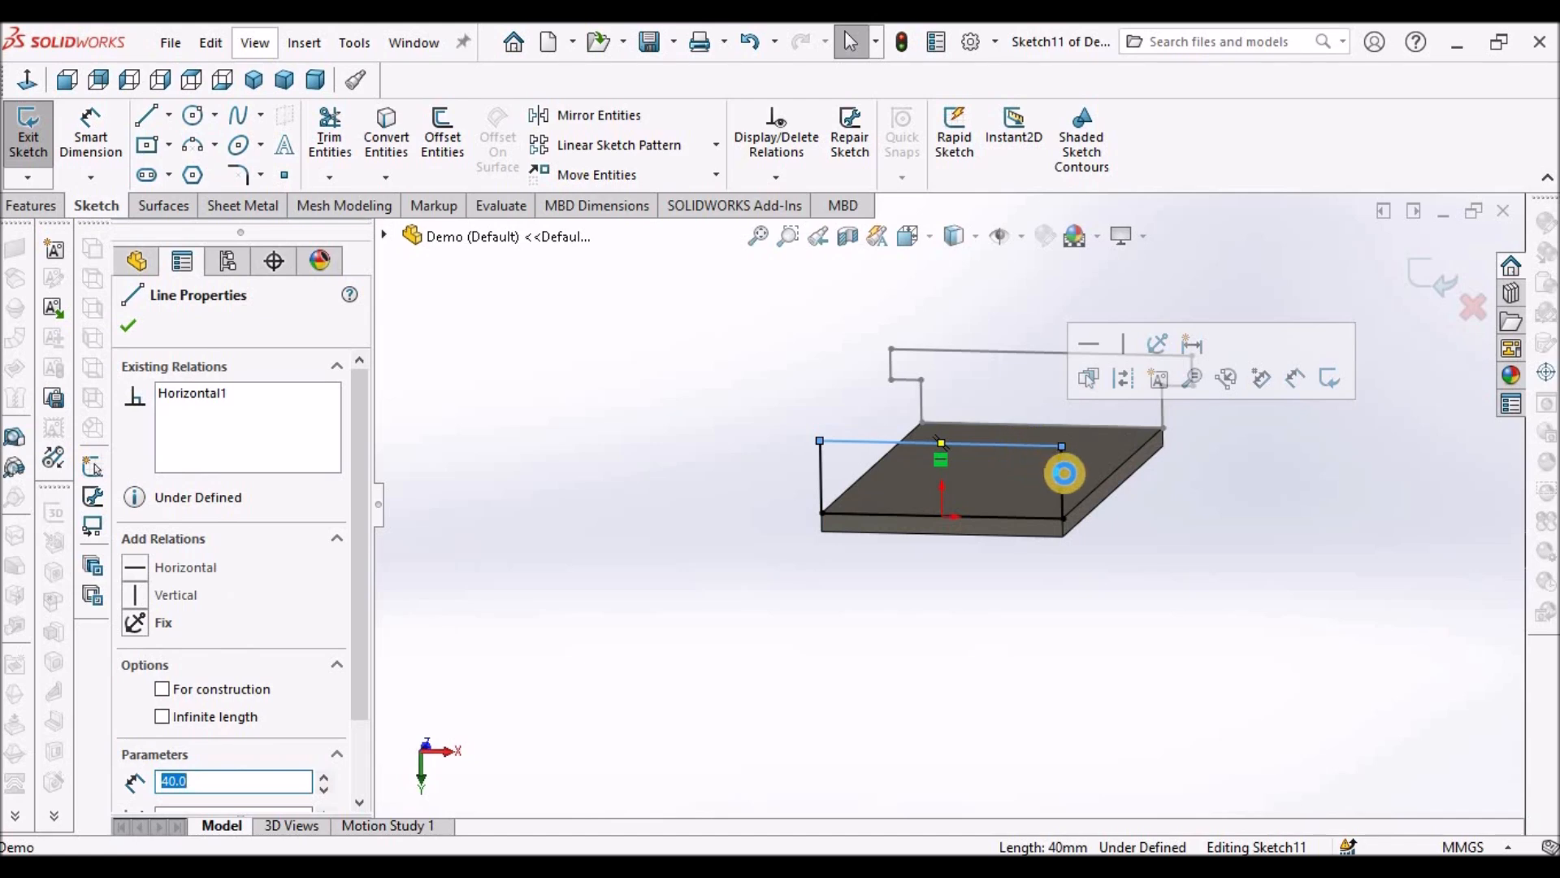
key("Delete")
left_click(1057, 466)
key("Delete")
left_click(821, 476)
key("Delete")
Convert the seven stepped outline lines of the first flange's Sketch10 into the second flange's profile sketch, and finish the sketch.
left_click(386, 138)
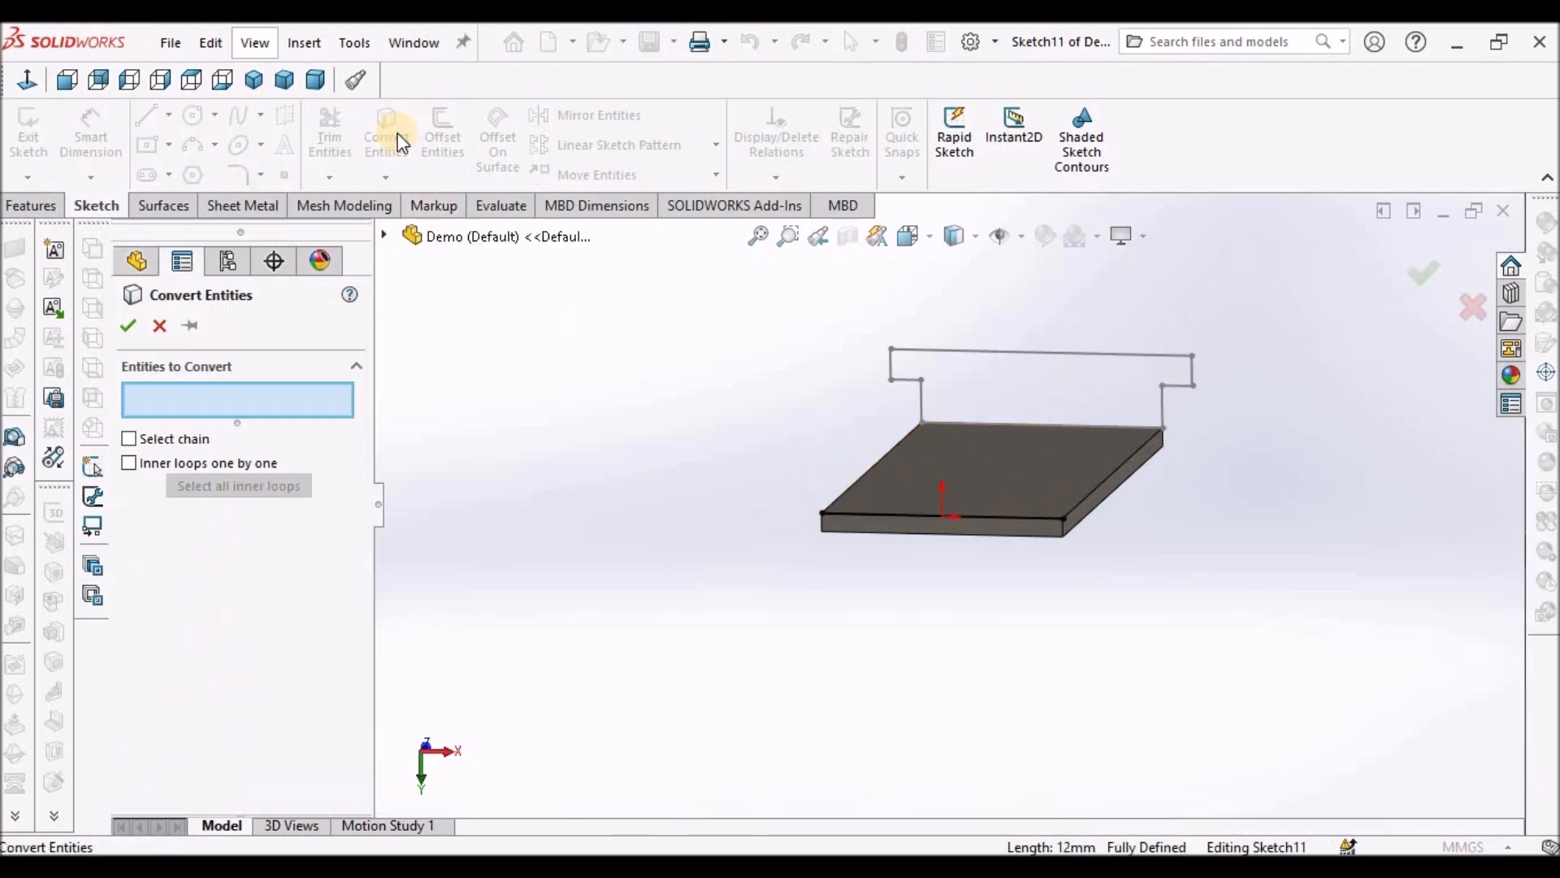
left_click(923, 406)
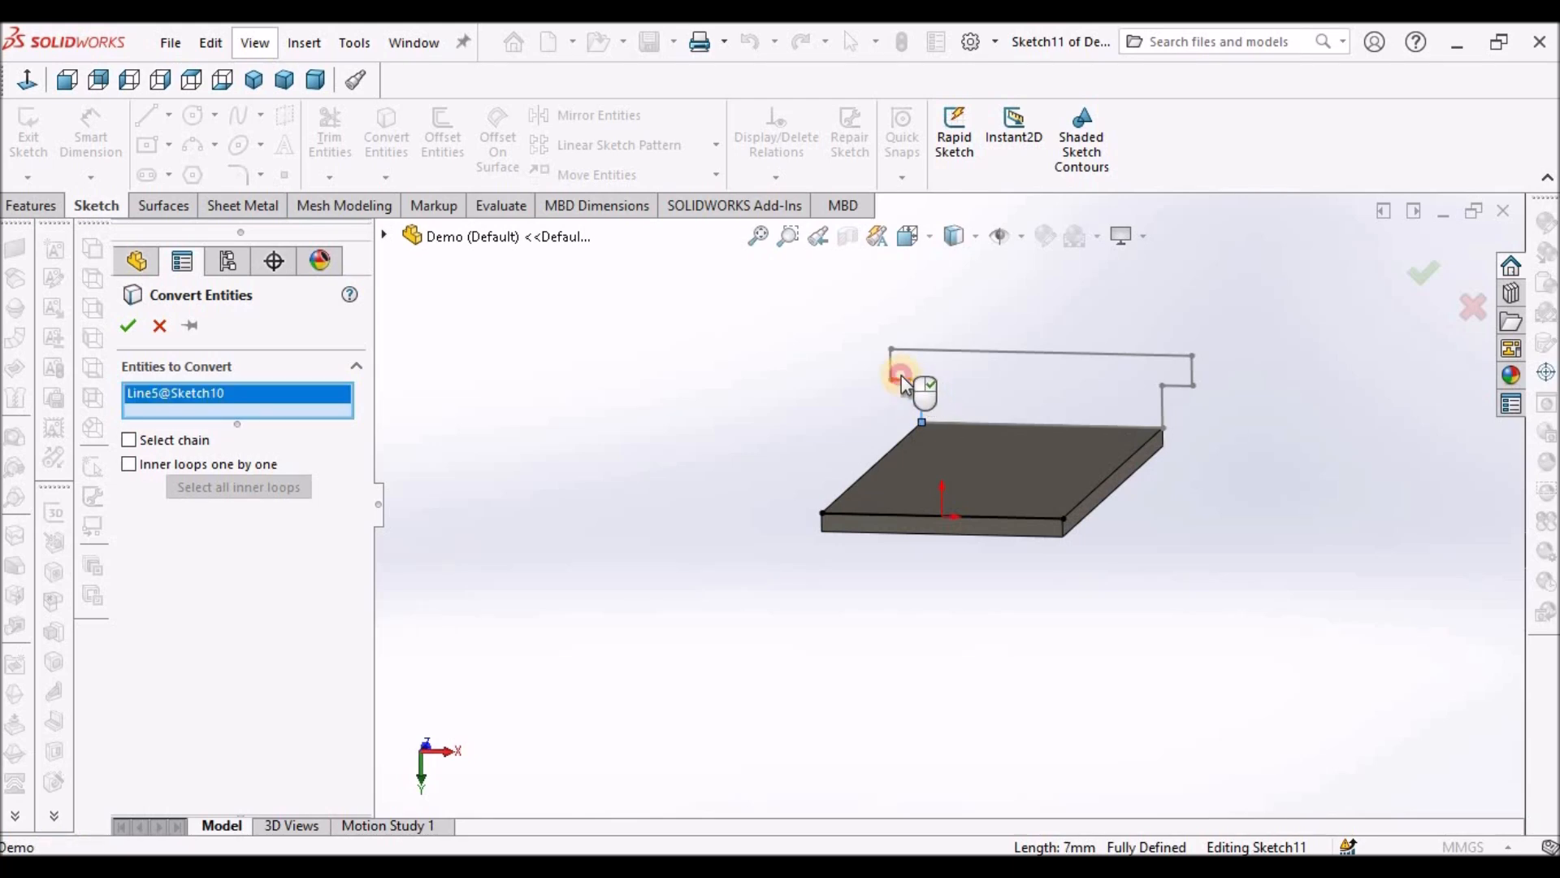
left_click(901, 375)
left_click(892, 364)
left_click(1073, 352)
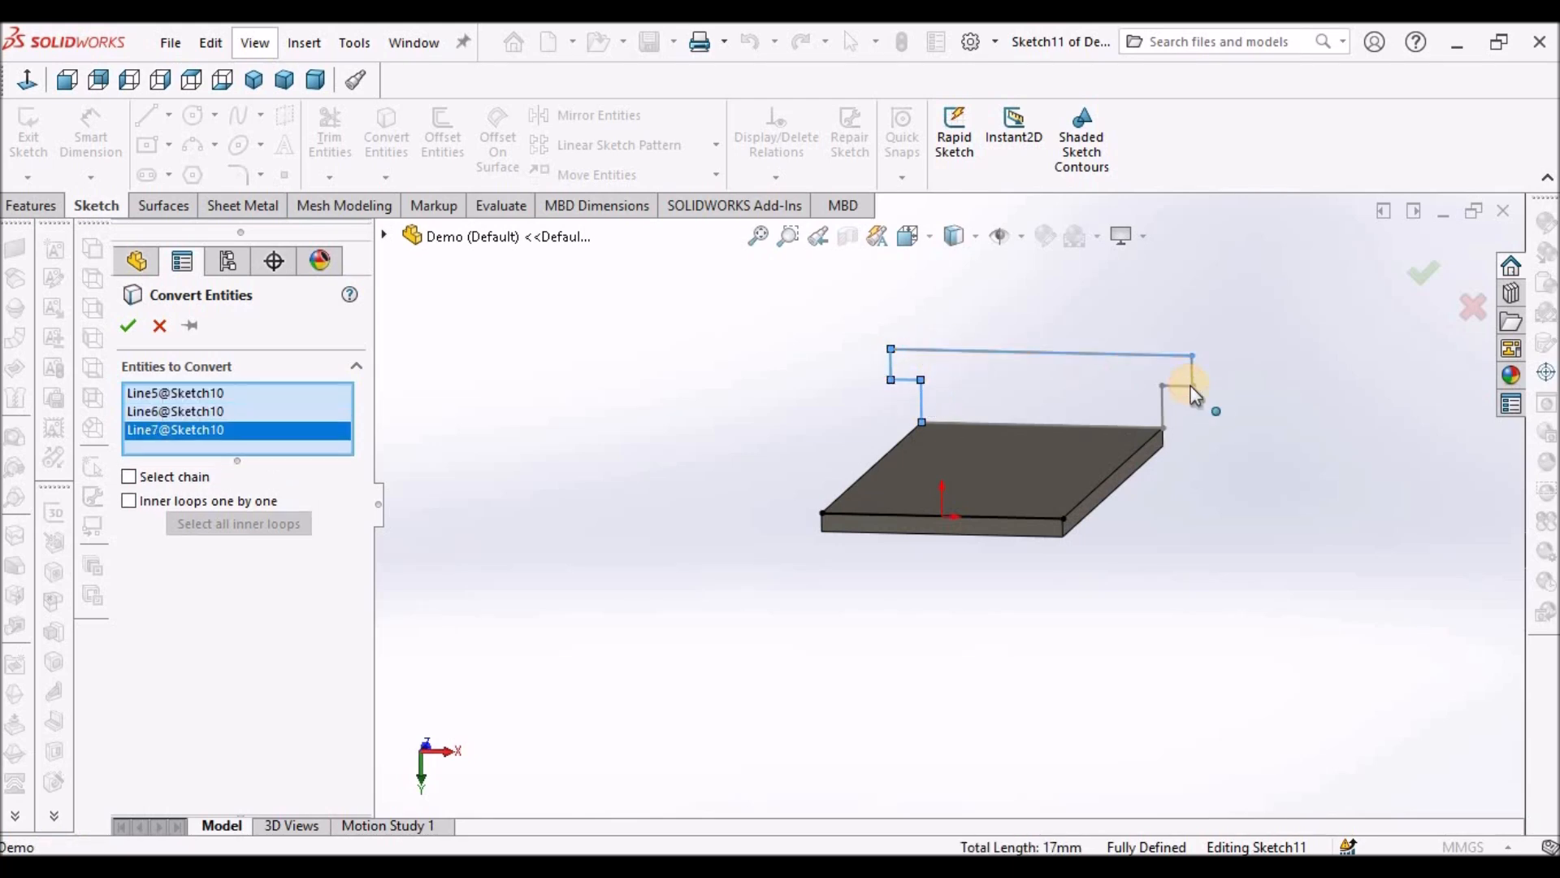
left_click(1193, 372)
left_click(1177, 386)
left_click(1164, 410)
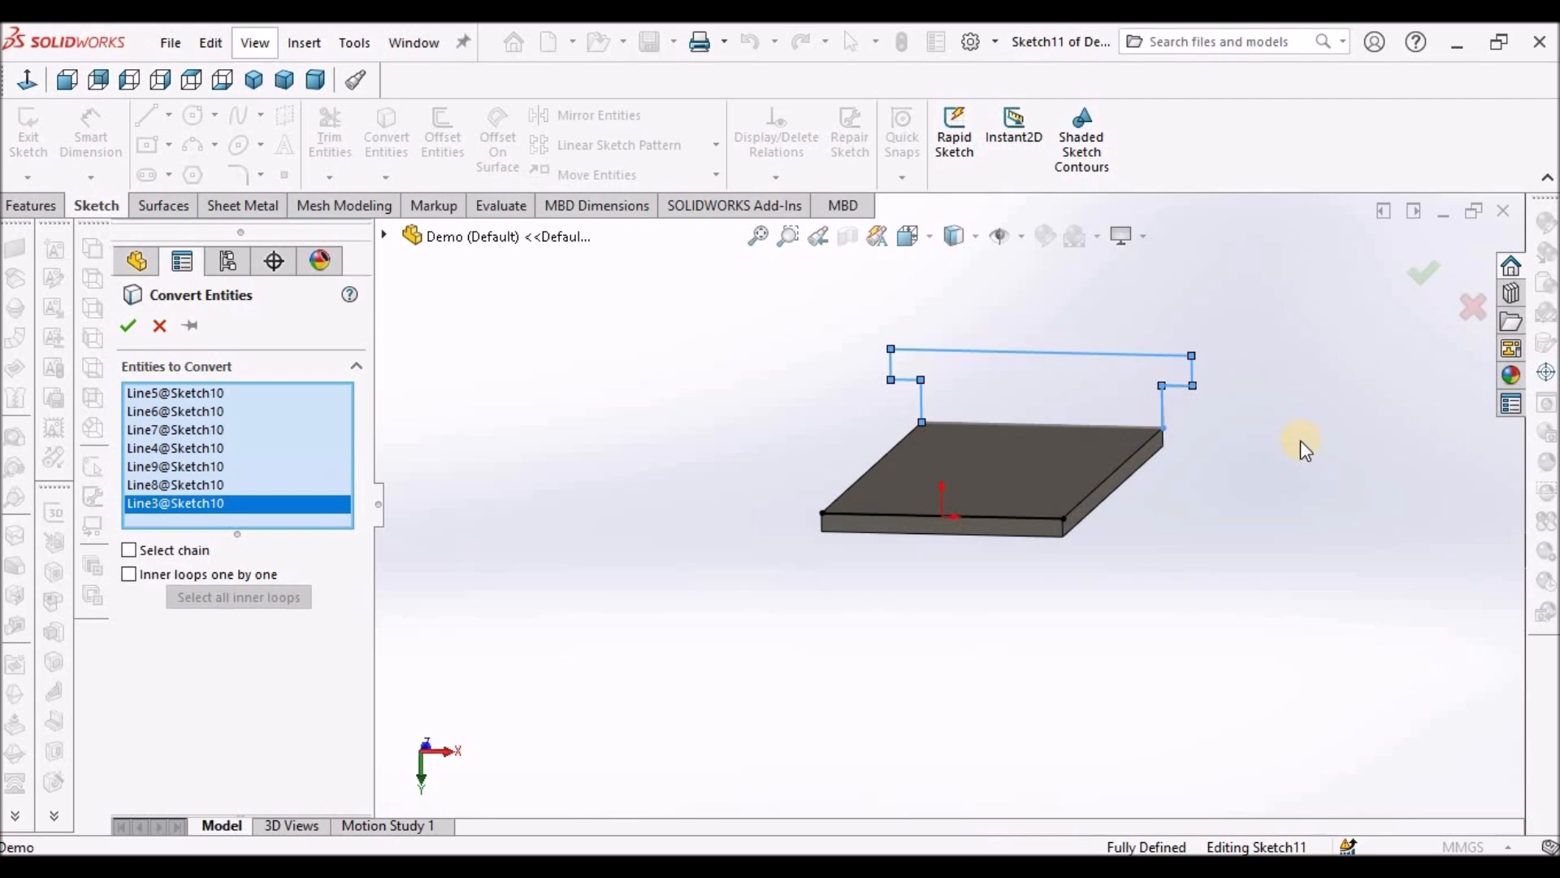
middle_click_drag(1128, 399, 816, 619)
scroll(966, 552, "down", 5)
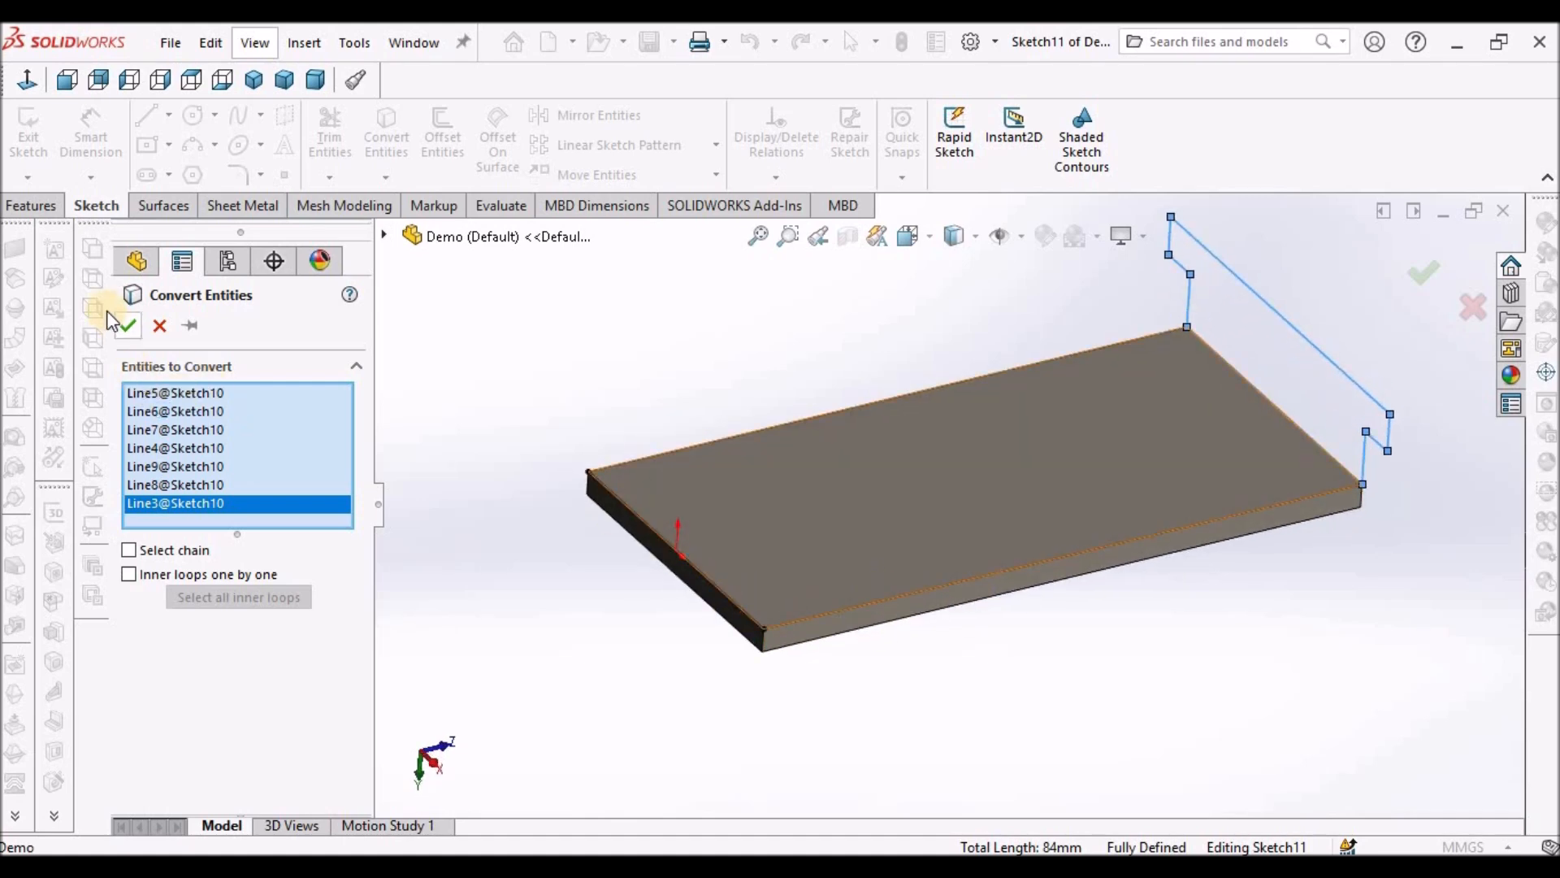
left_click(128, 325)
mouse_move(774, 342)
middle_mouse_down()
mouse_move(811, 299)
mouse_move(1017, 355)
mouse_move(824, 460)
middle_mouse_up()
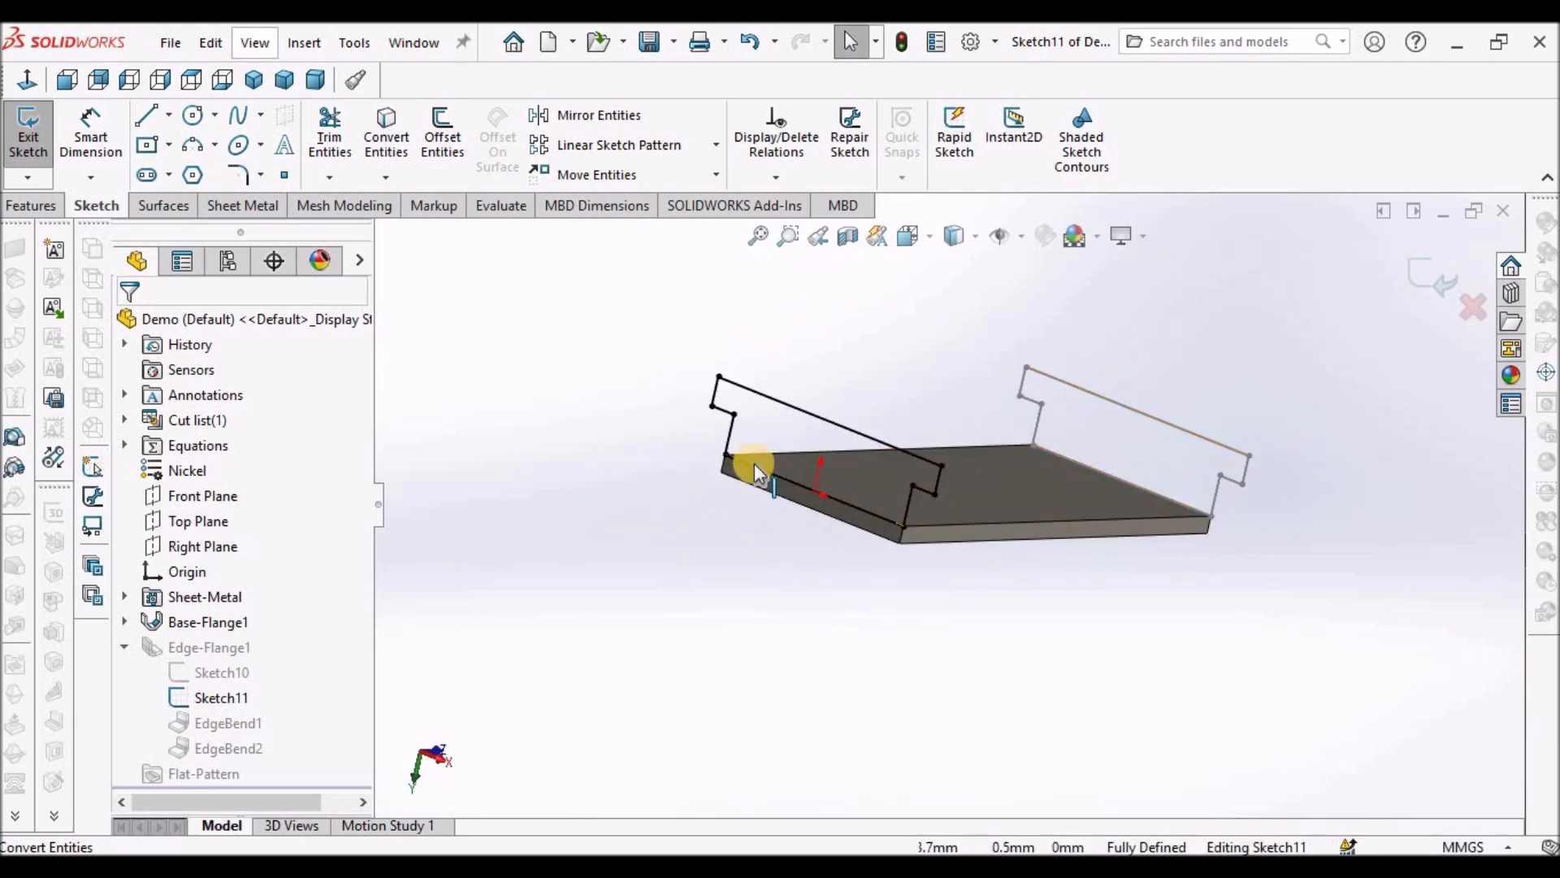
left_click(1437, 291)
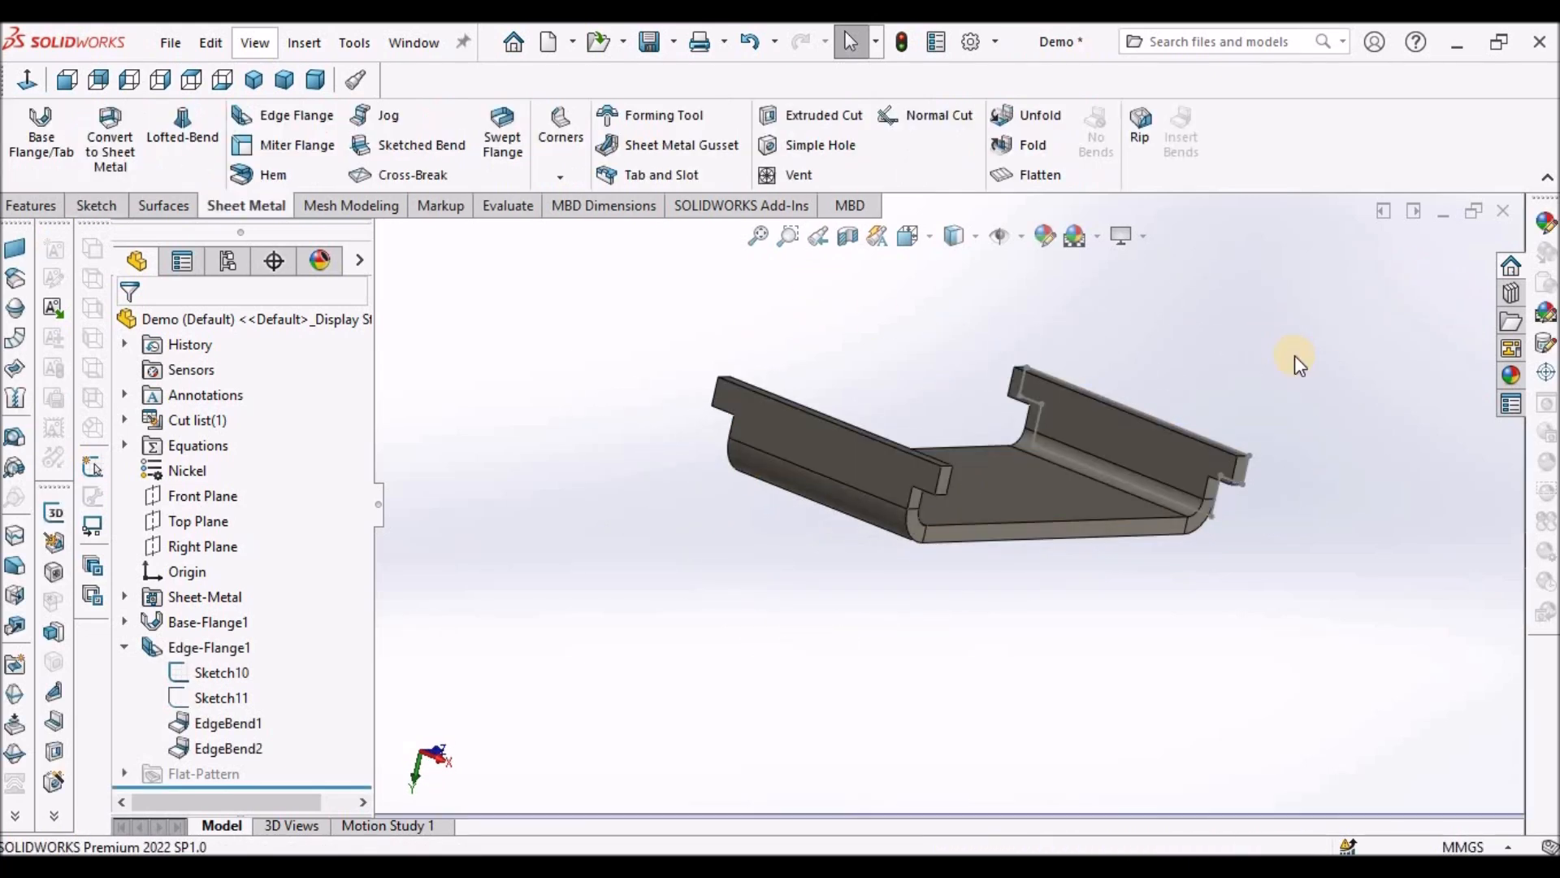
middle_click_drag(1269, 384, 979, 329)
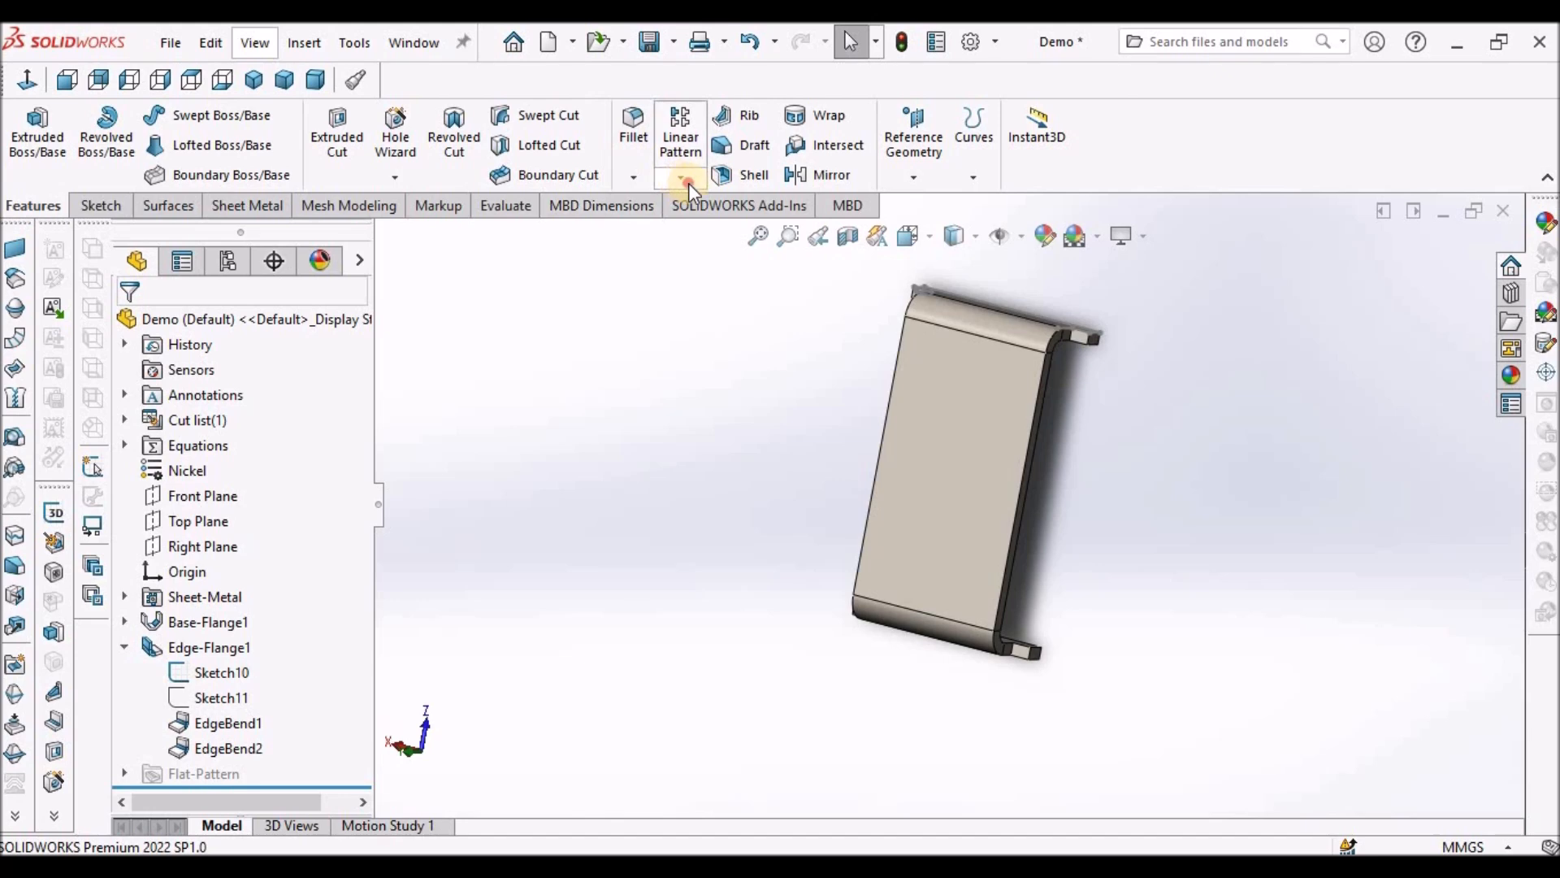
left_click(689, 184)
left_click(621, 182)
left_click(622, 182)
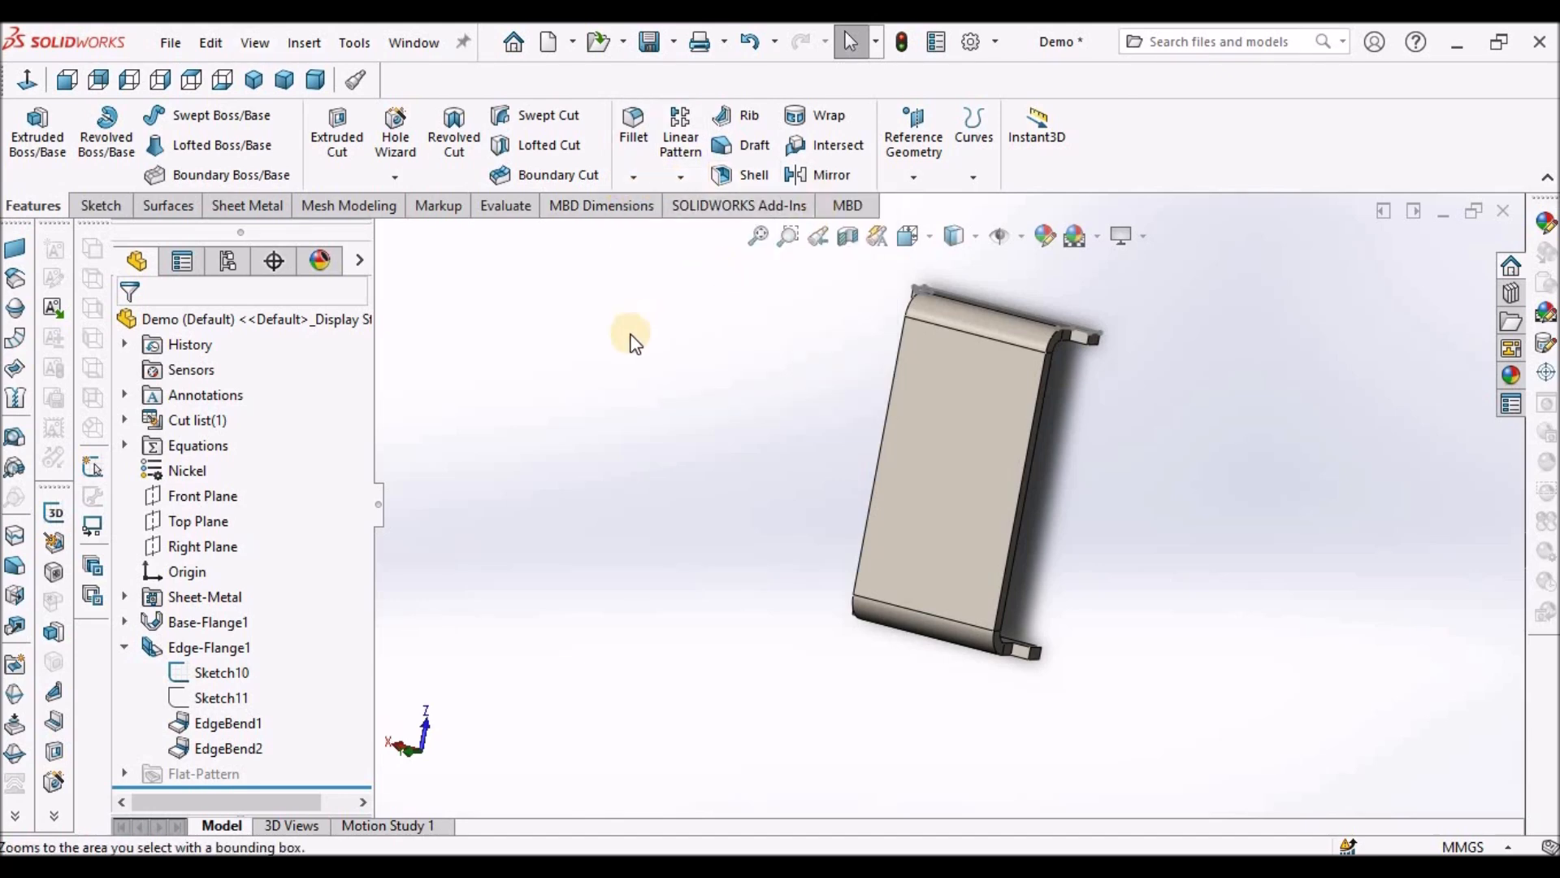
left_click(685, 177)
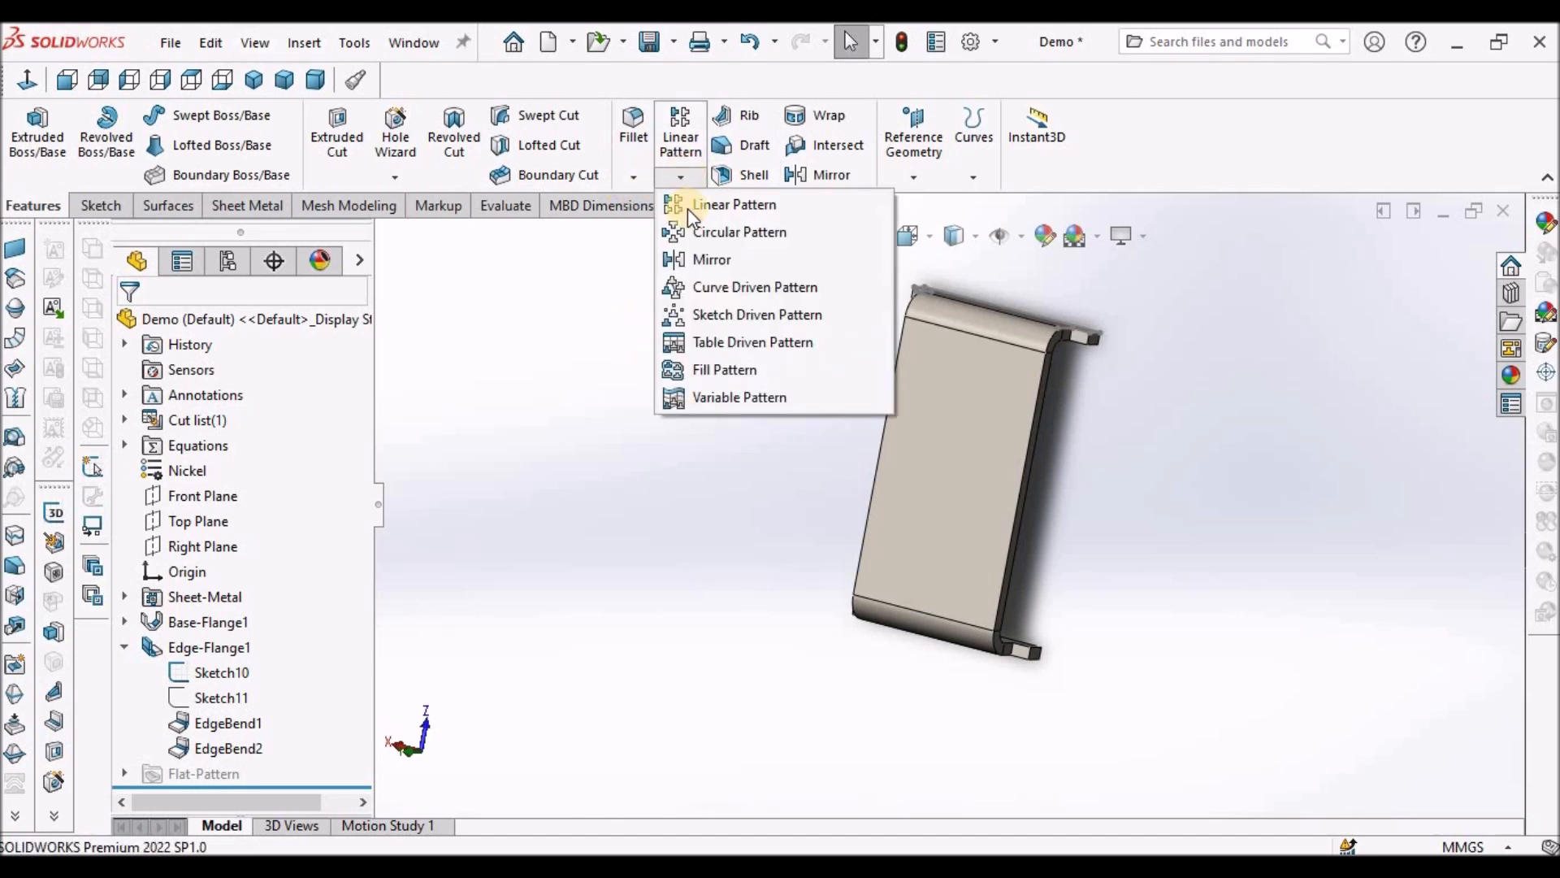
middle_click_drag(1149, 485, 1000, 626)
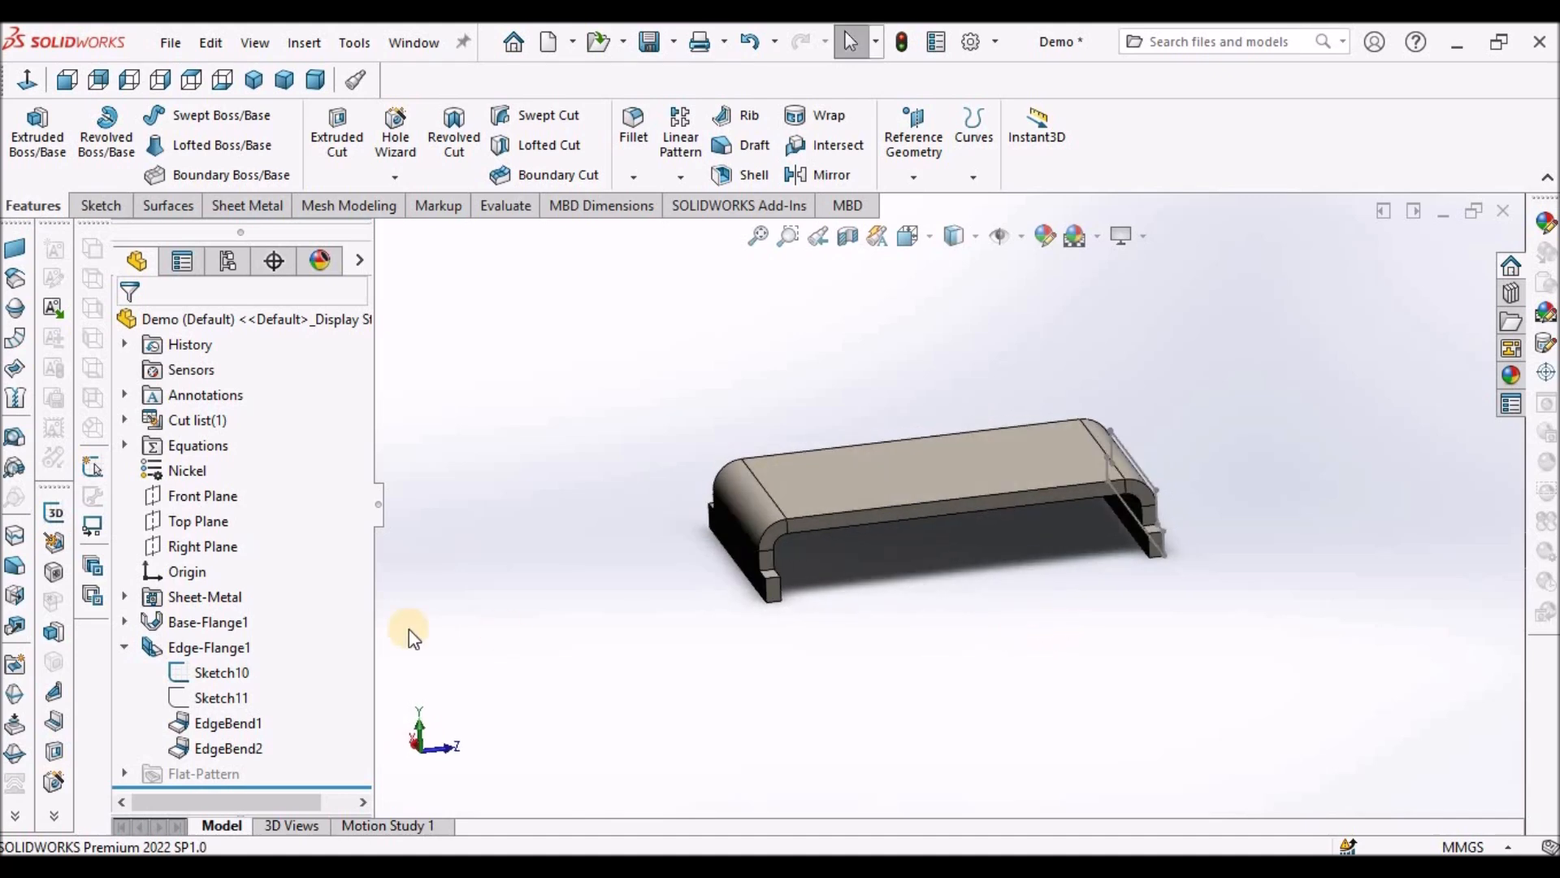
Open the first flange's profile sketch (Sketch10) to examine its dimensions, close it, and view the bracket isometrically.
right_click(237, 671)
left_click(259, 461)
middle_click_drag(1088, 471, 985, 655)
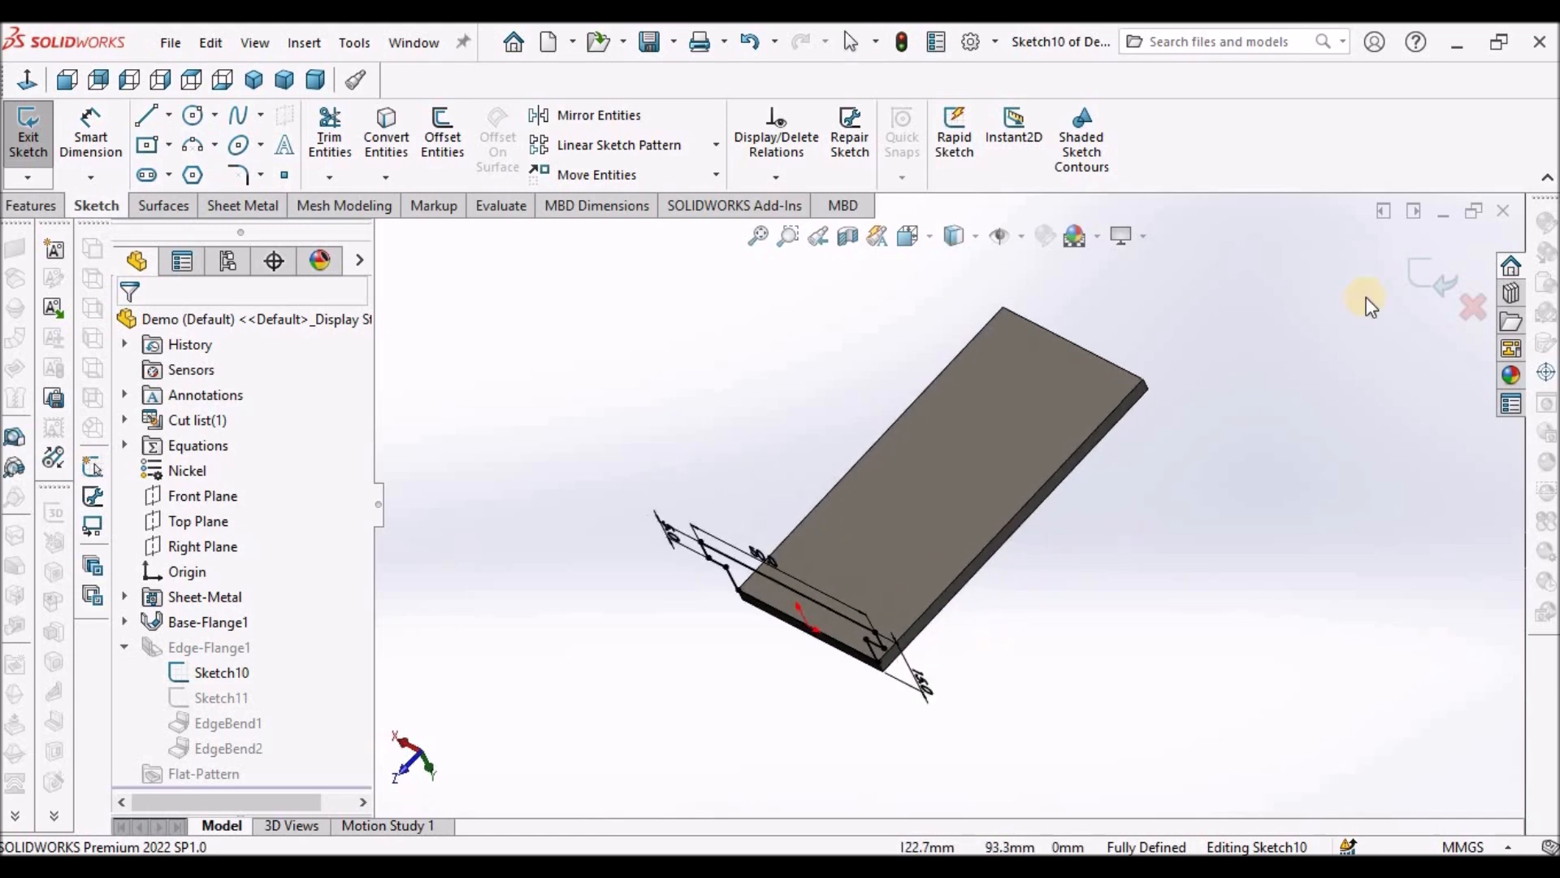
left_click(1432, 280)
key("ctrl+7")
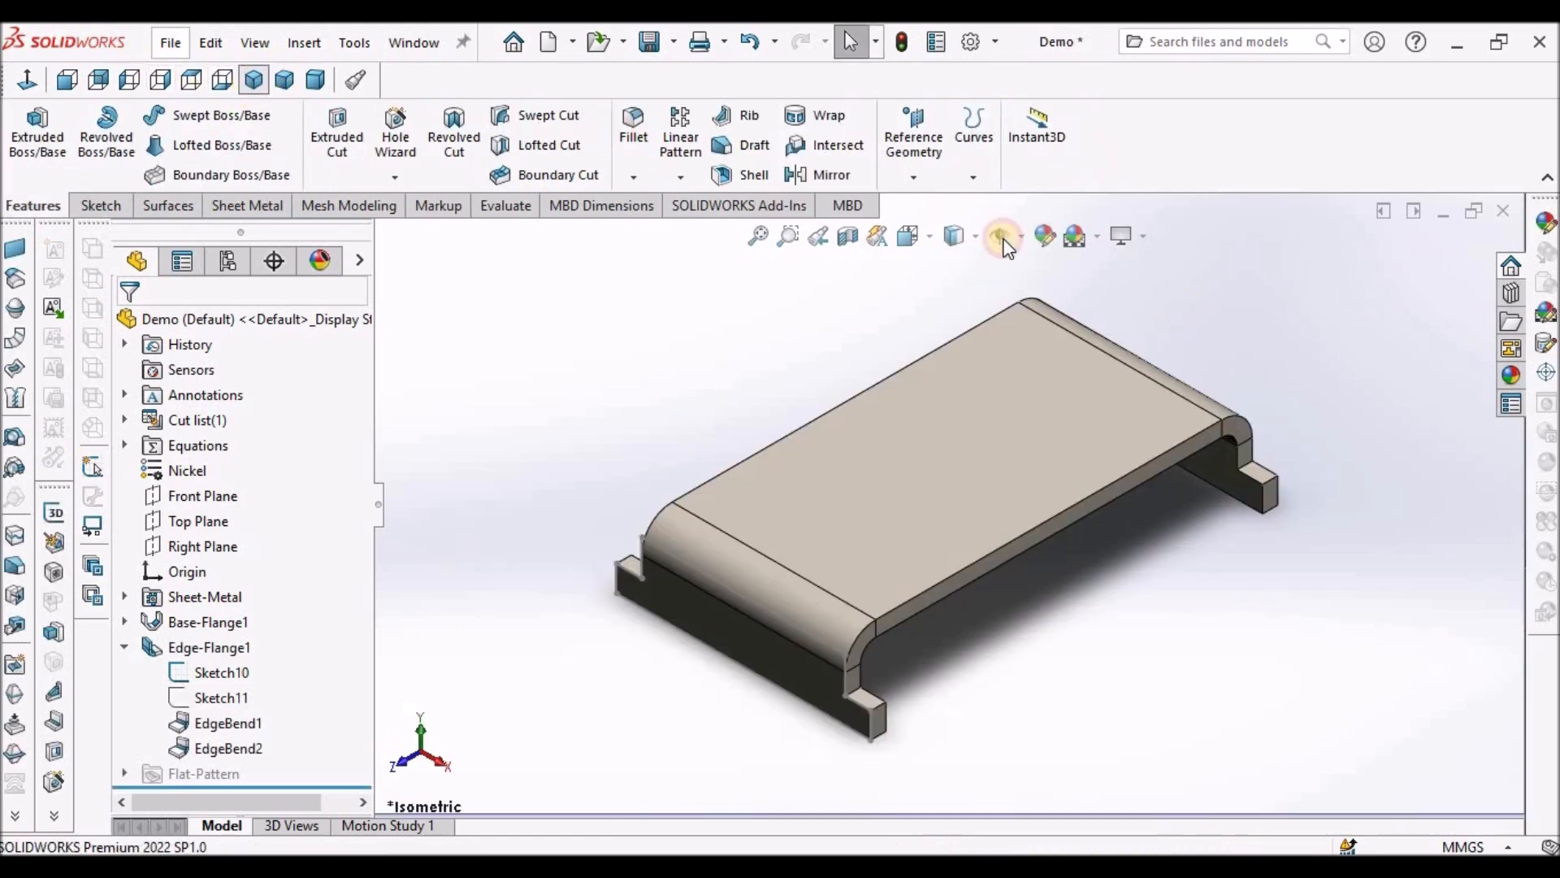
scroll(954, 446, "up", 3)
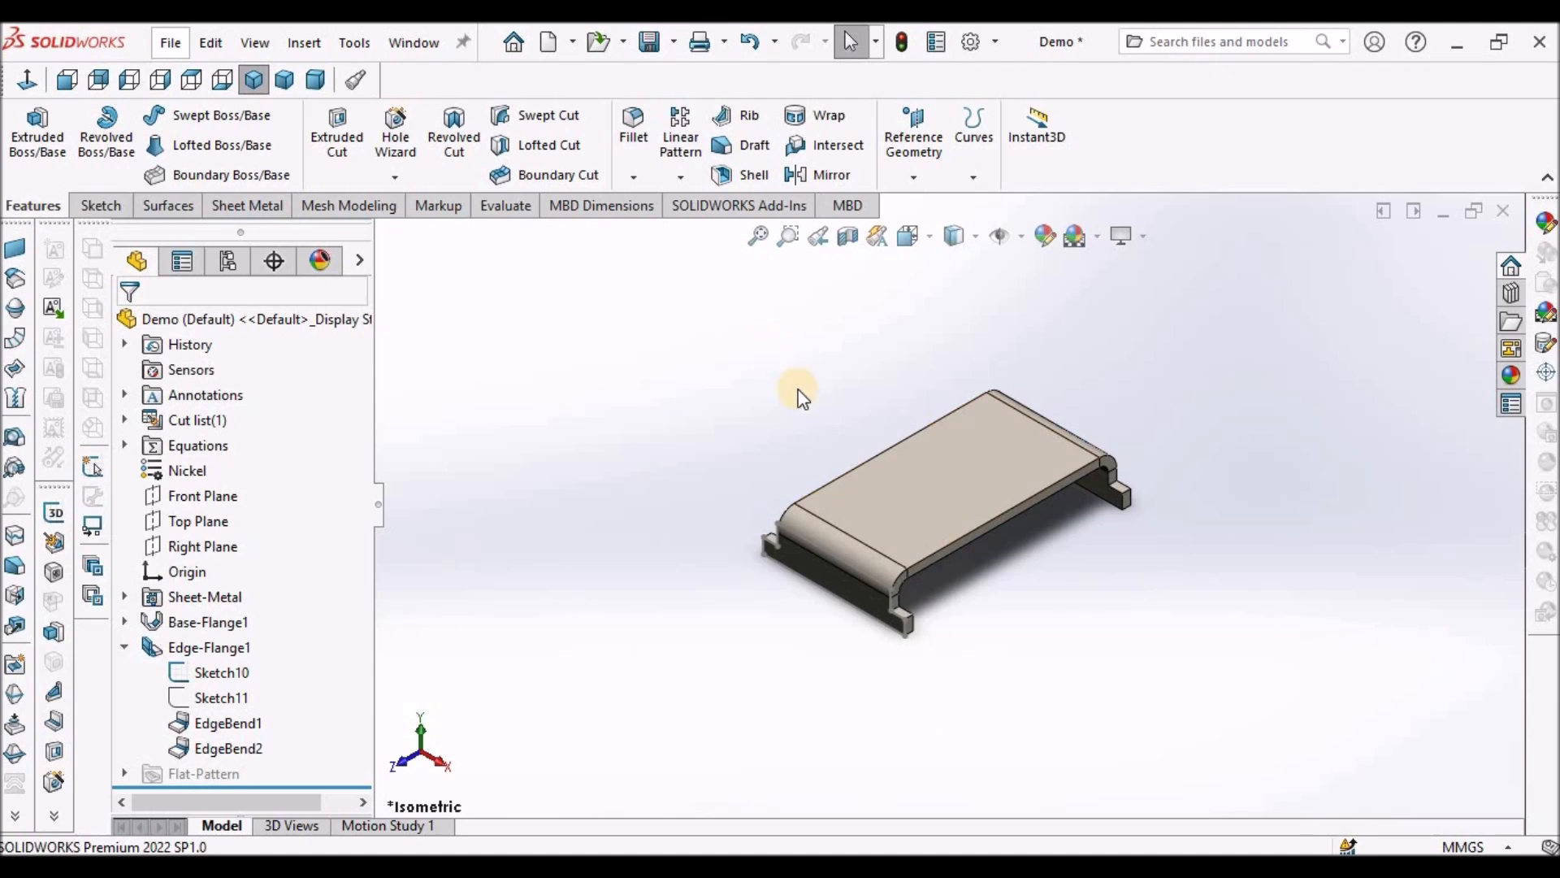
Hide the first flange's profile sketch (Sketch10) and collapse the Edge-Flange1 feature.
right_click(216, 670)
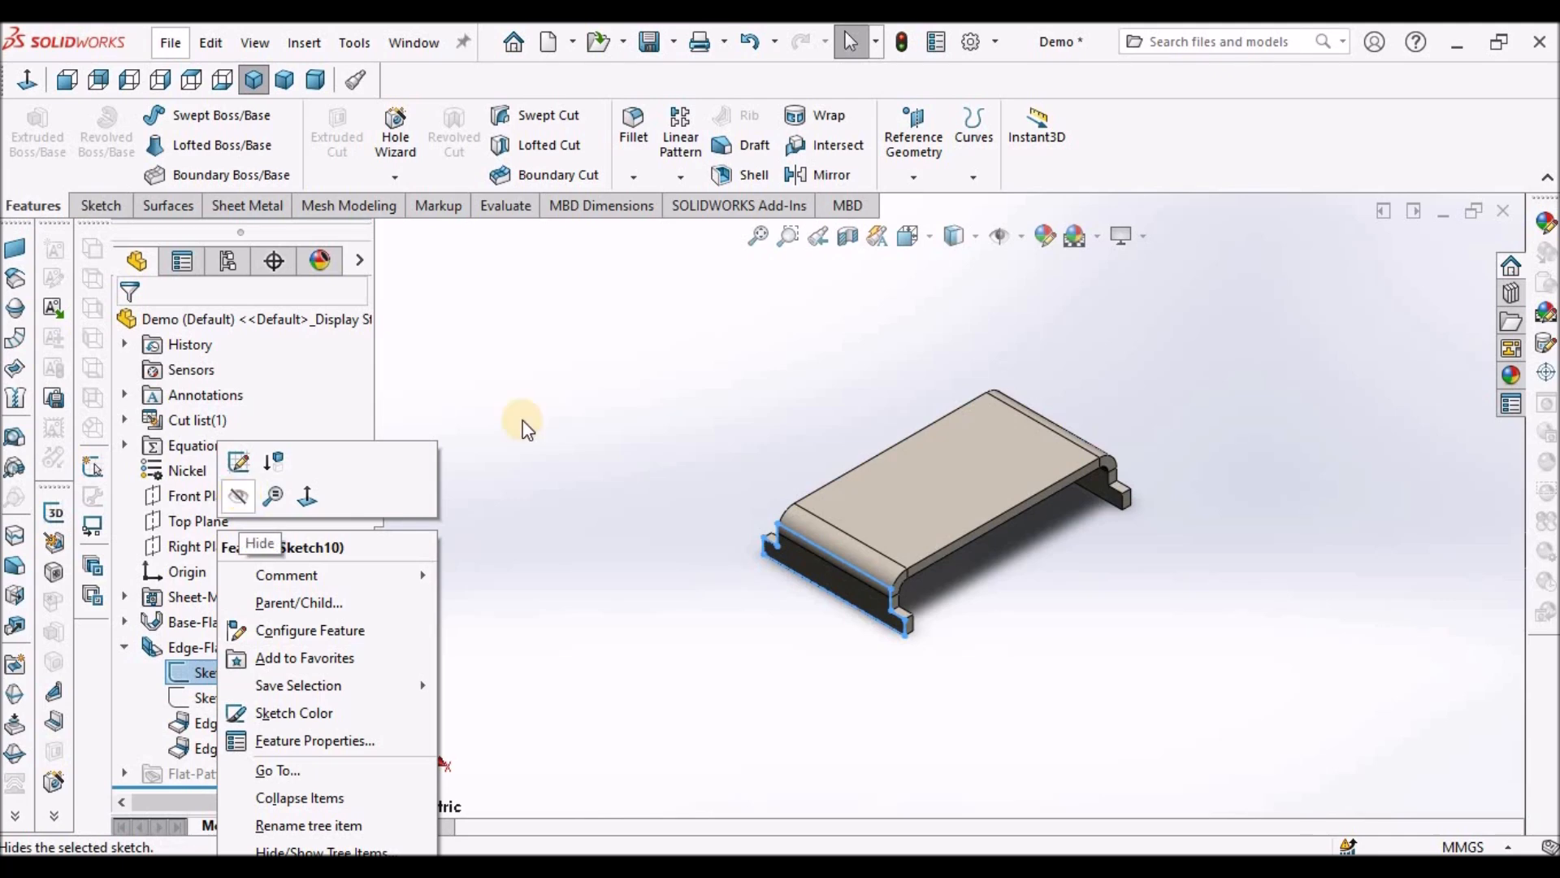
left_click(602, 338)
scroll(610, 342, "down", 2)
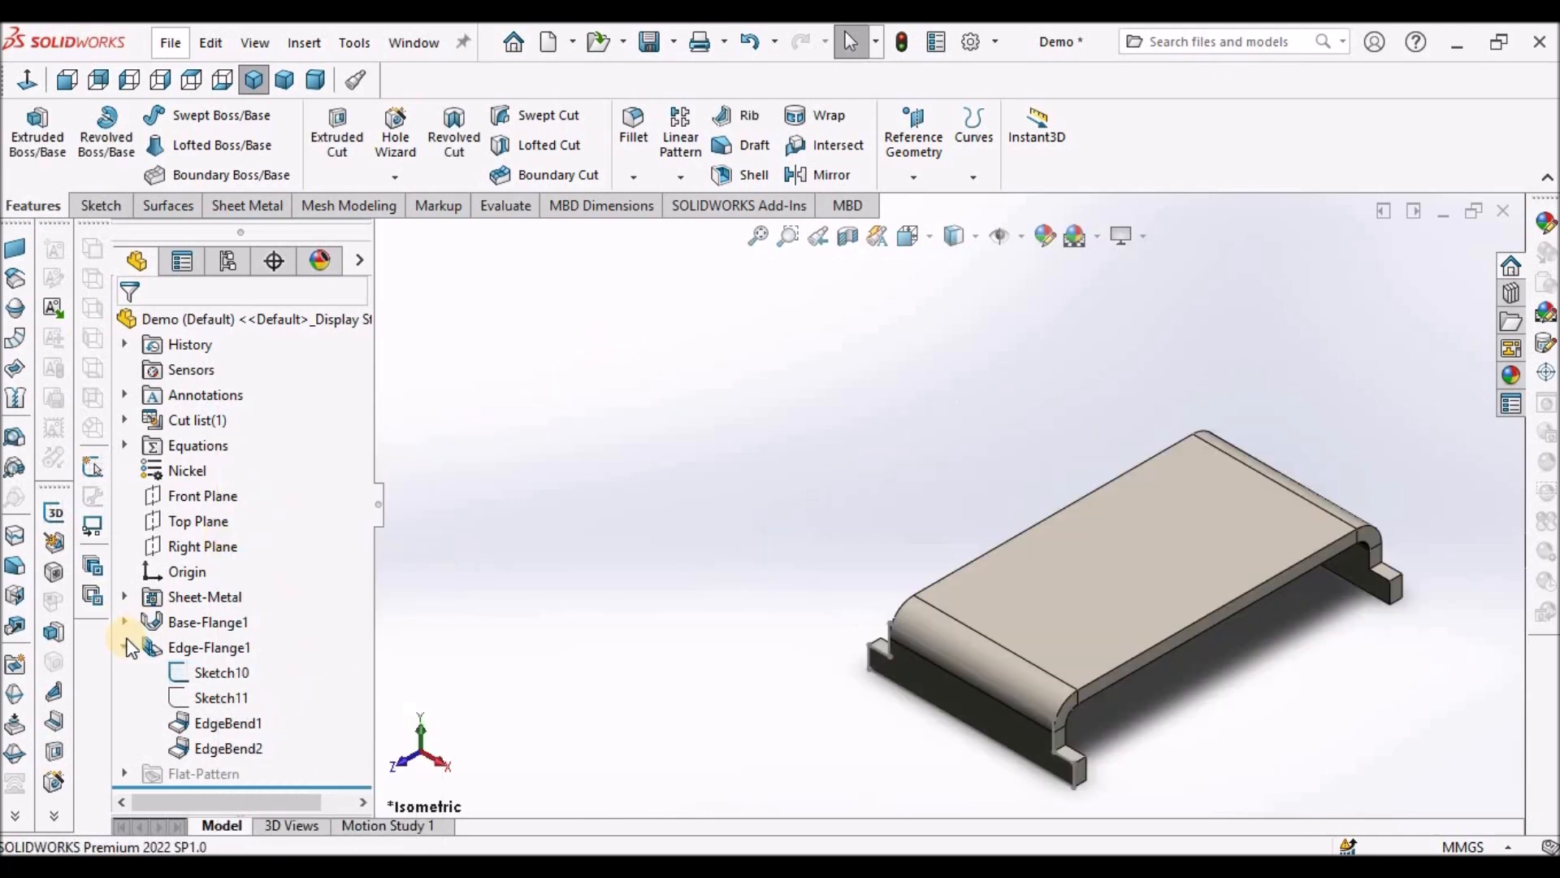
right_click(226, 675)
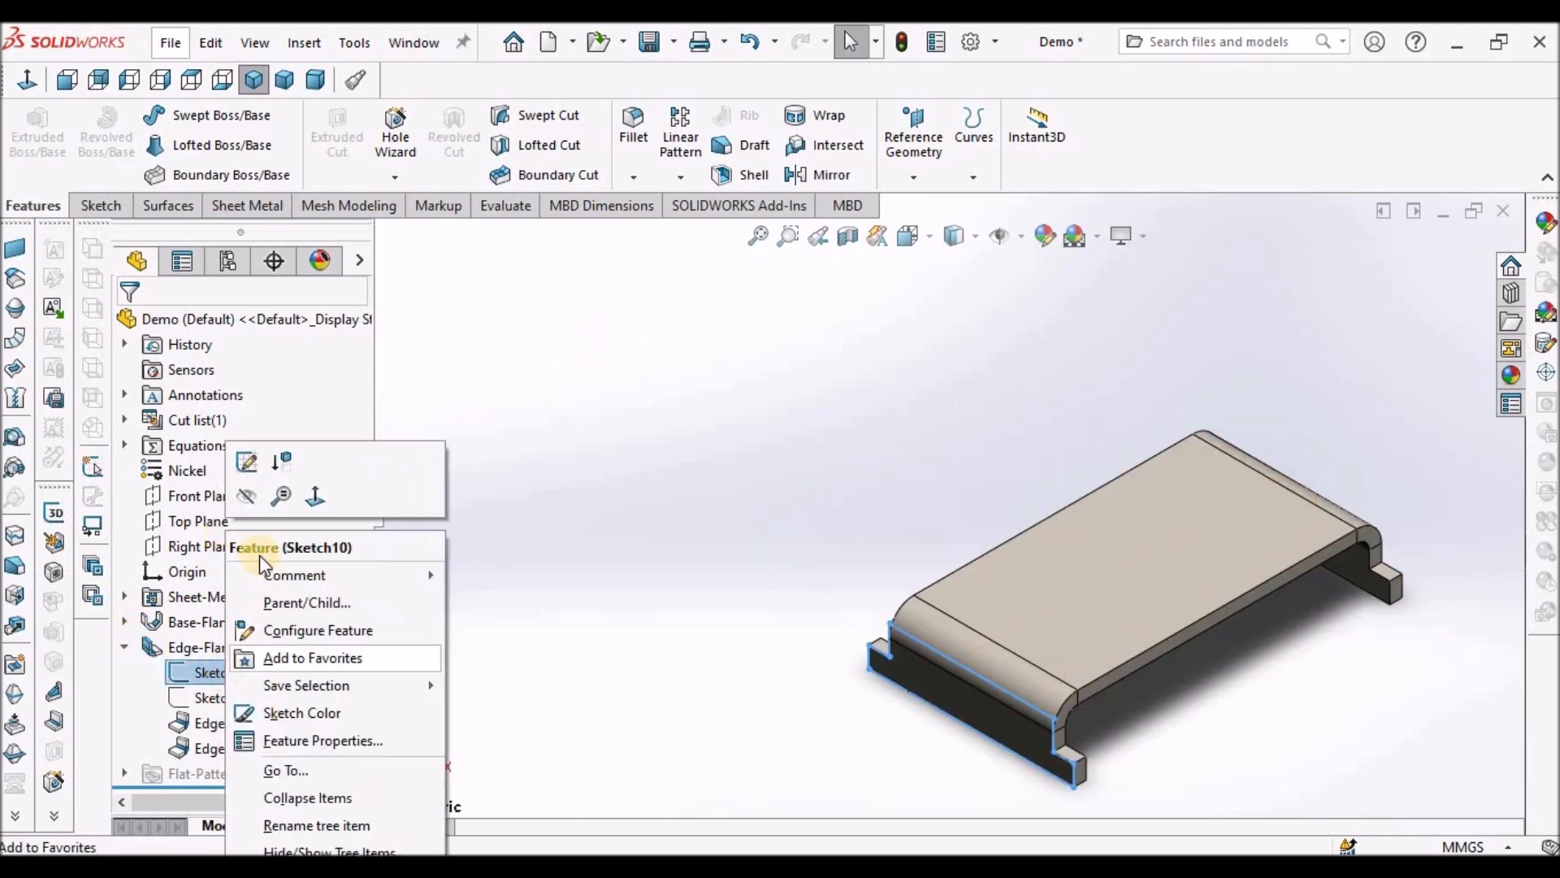
left_click(249, 495)
left_click(578, 485)
scroll(660, 498, "up", 3)
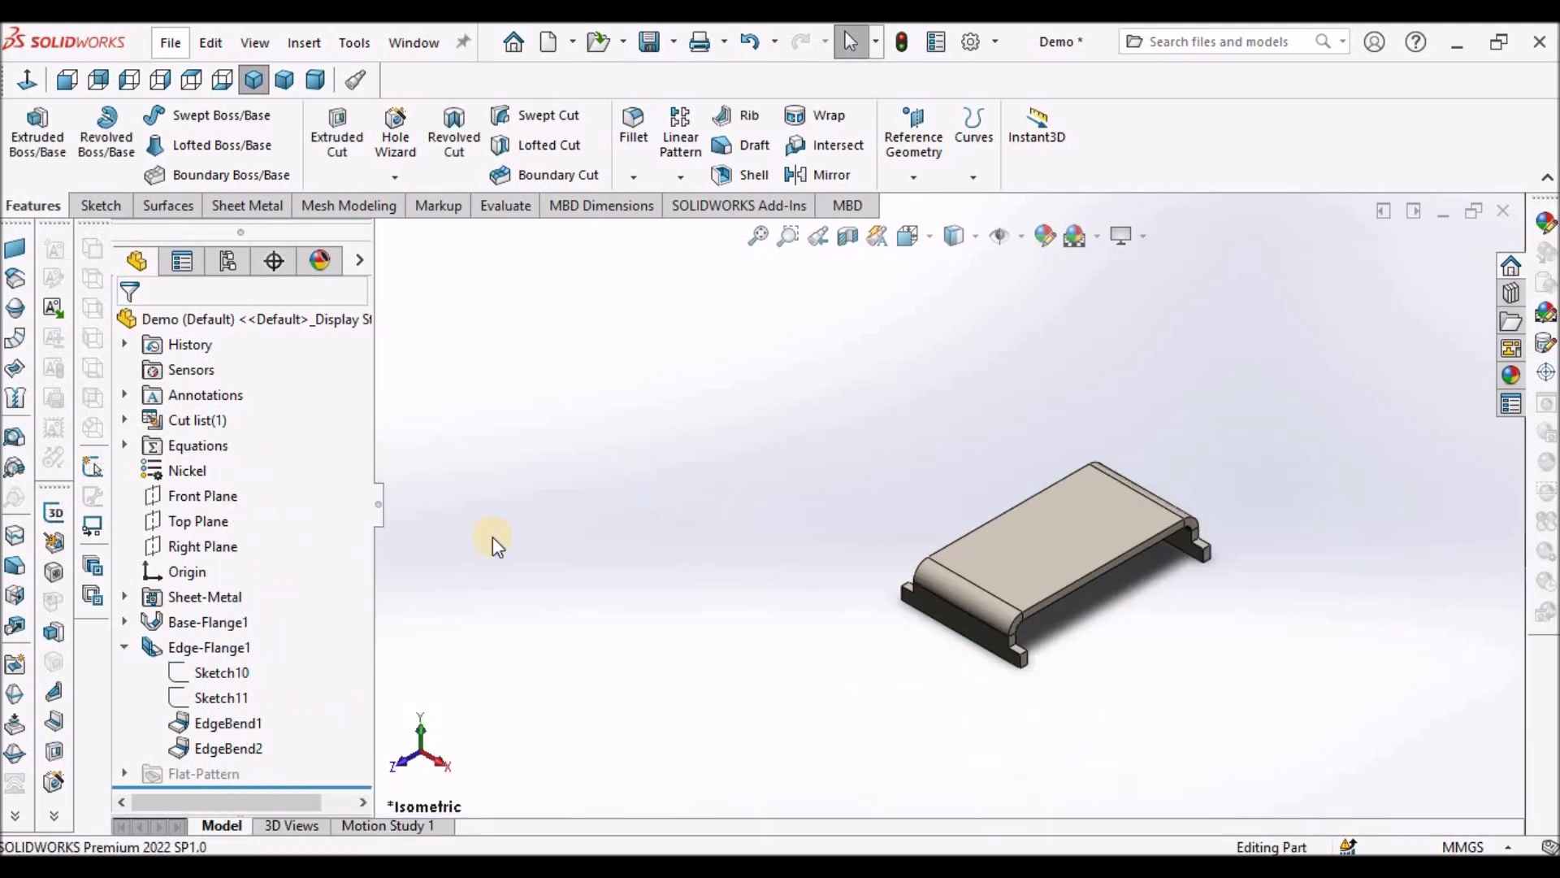
left_click(125, 648)
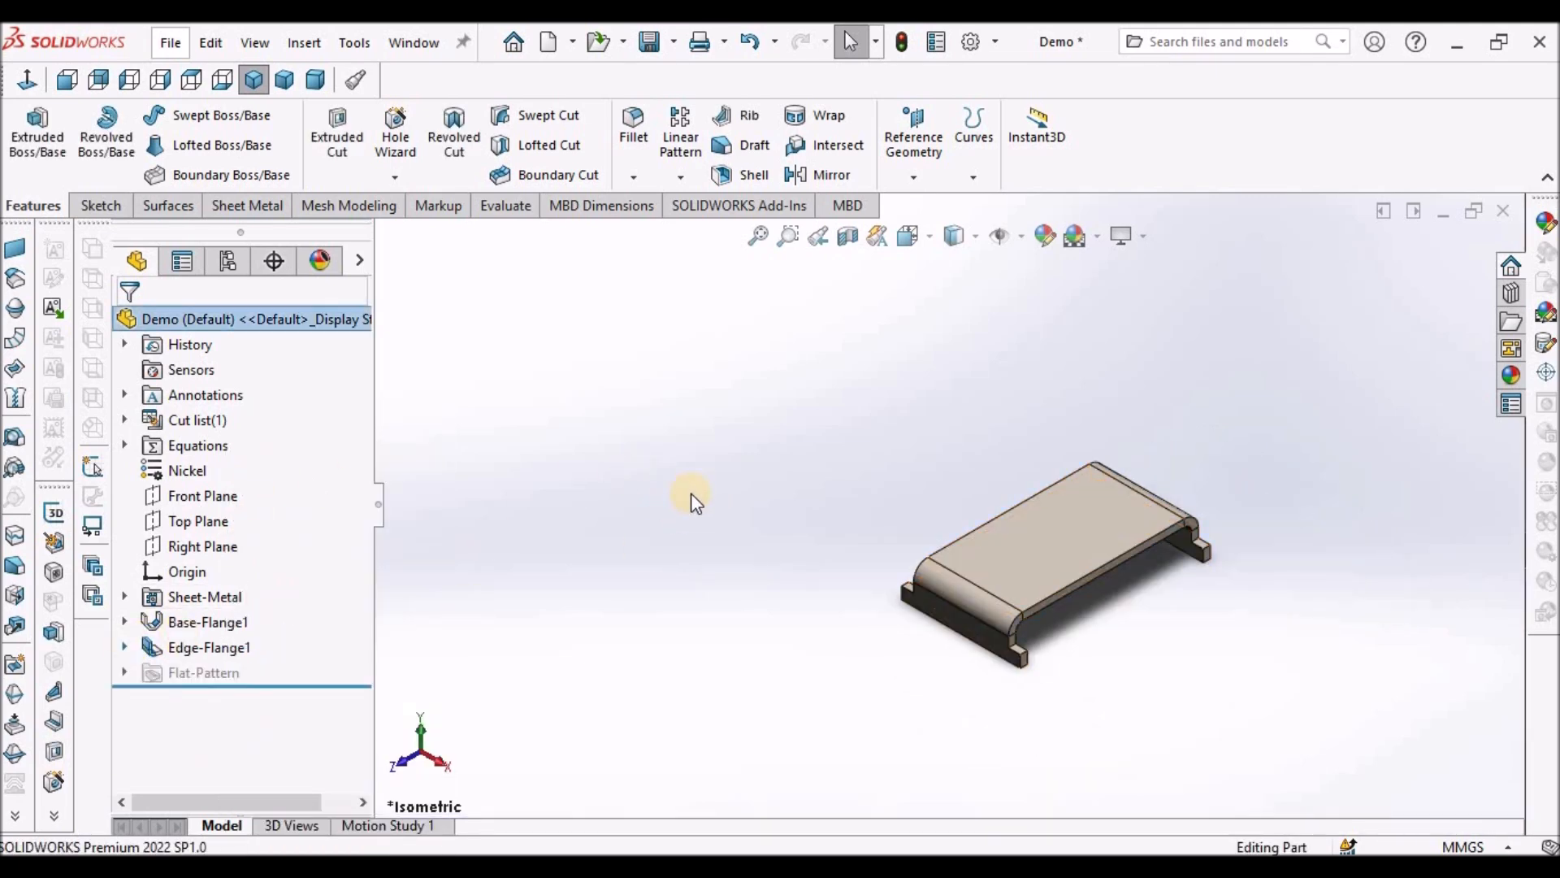
Add an upward 90-degree edge flange about 31 mm long on the rear long edge of the base plate.
scroll(989, 483, "up", 2)
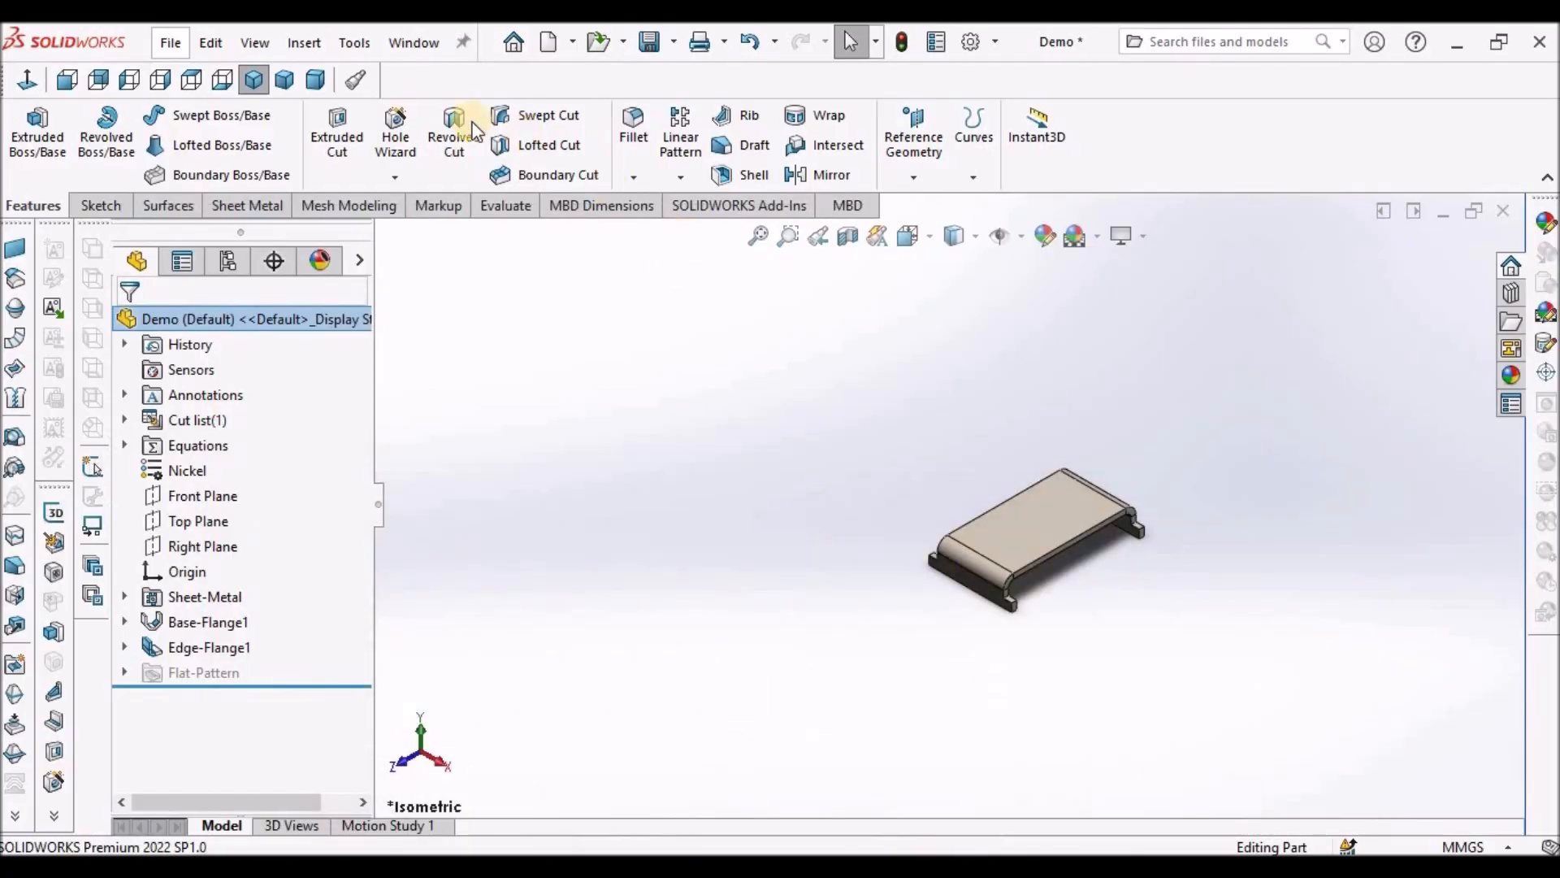
left_click(246, 204)
left_click(268, 121)
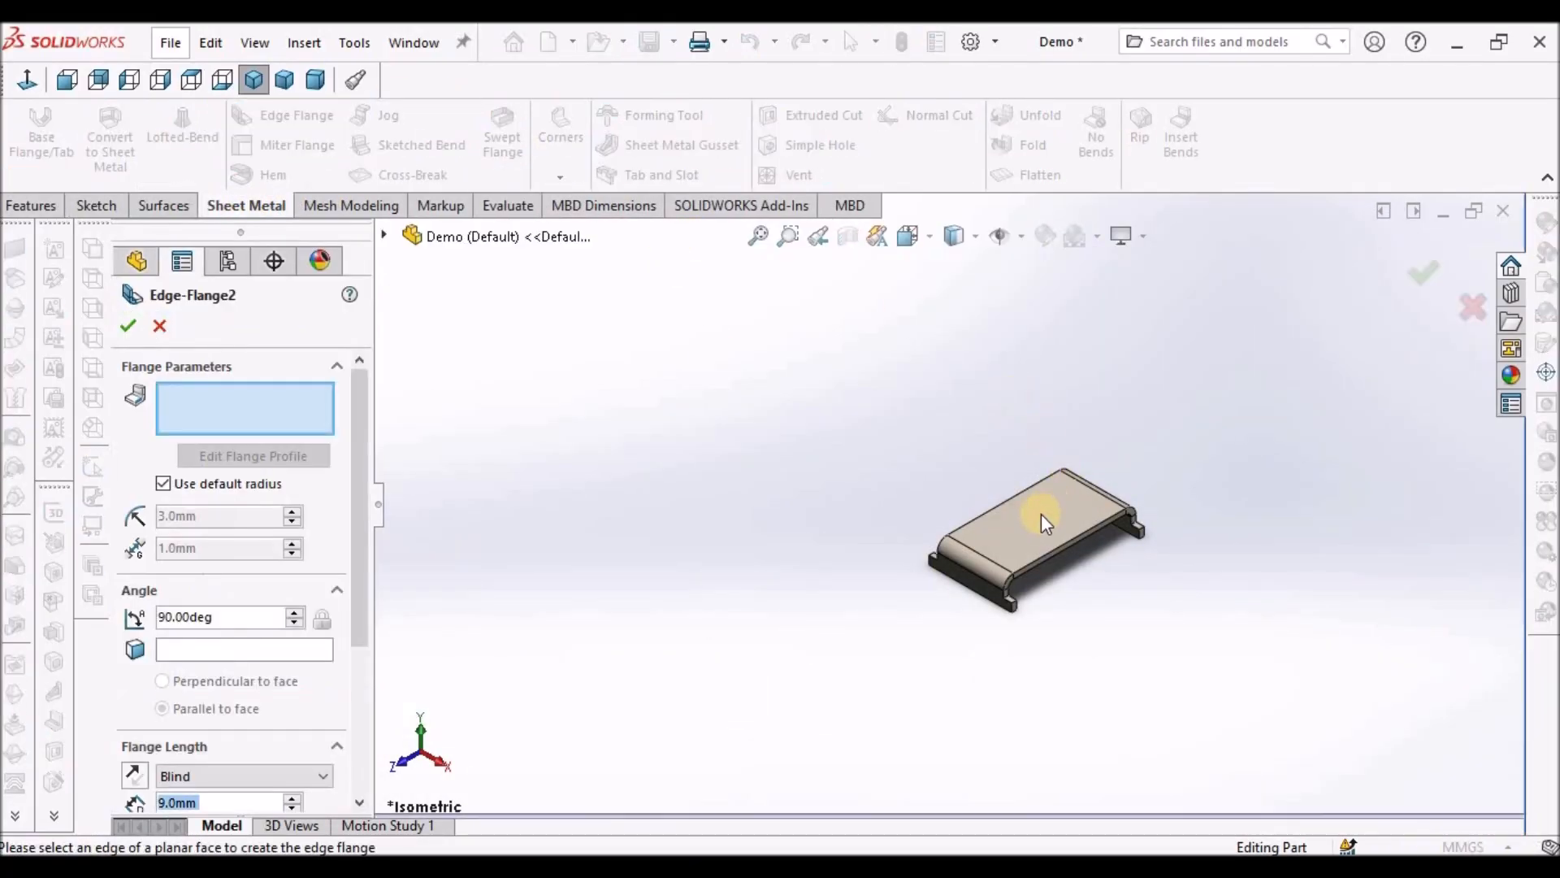
scroll(975, 524, "down", 3)
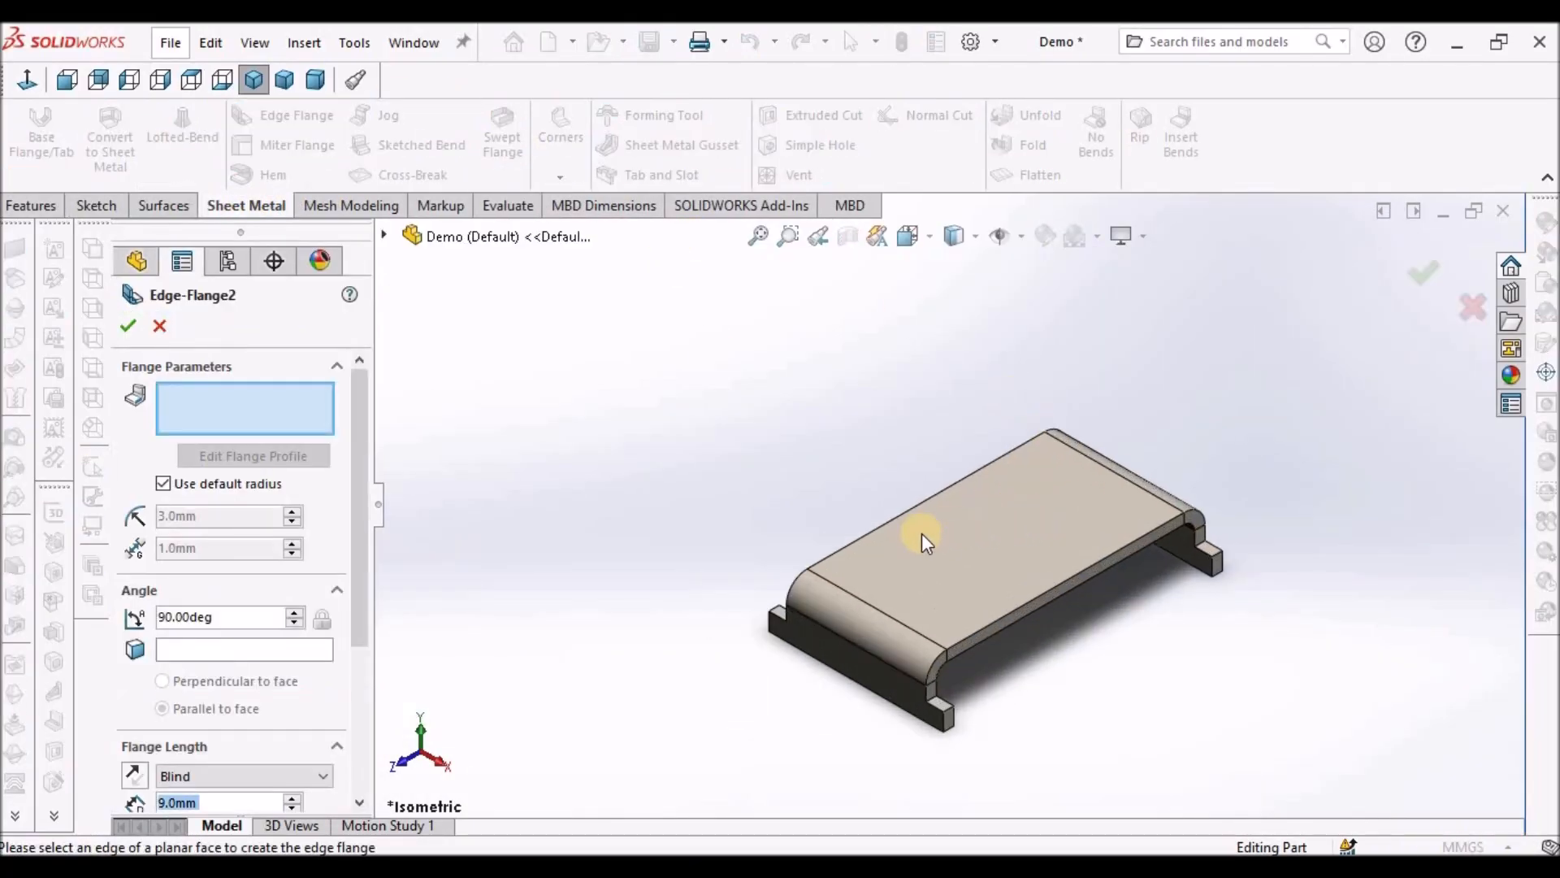
left_click(841, 548)
left_click(907, 382)
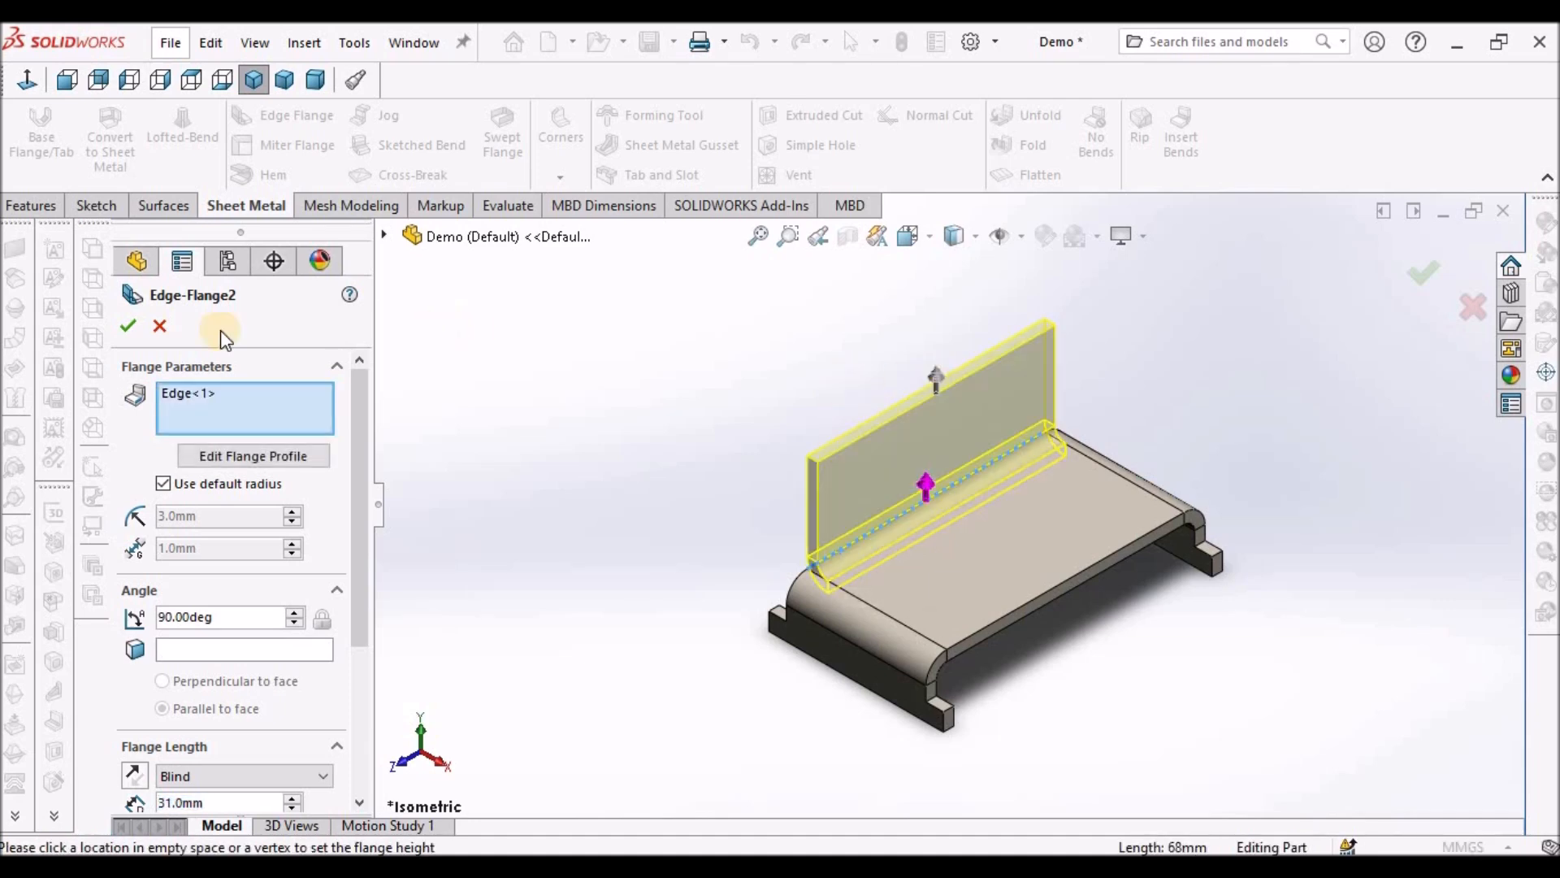
left_click(129, 326)
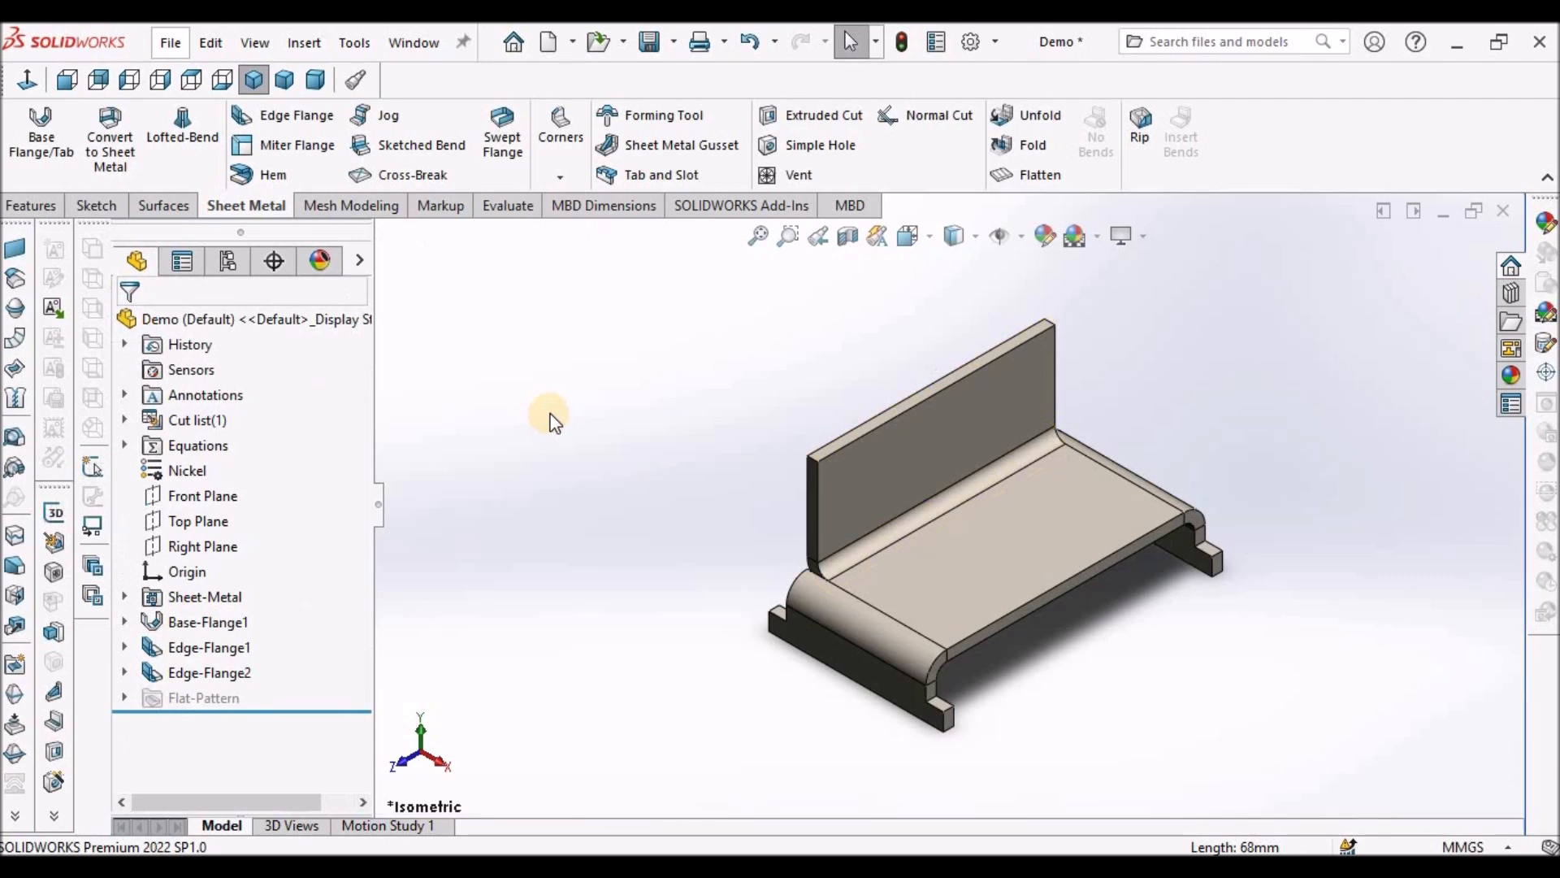
Edit the new long-edge flange's profile sketch (Sketch14) and move its left side line inward, narrowing the rectangle to about 19 mm.
left_click(126, 672)
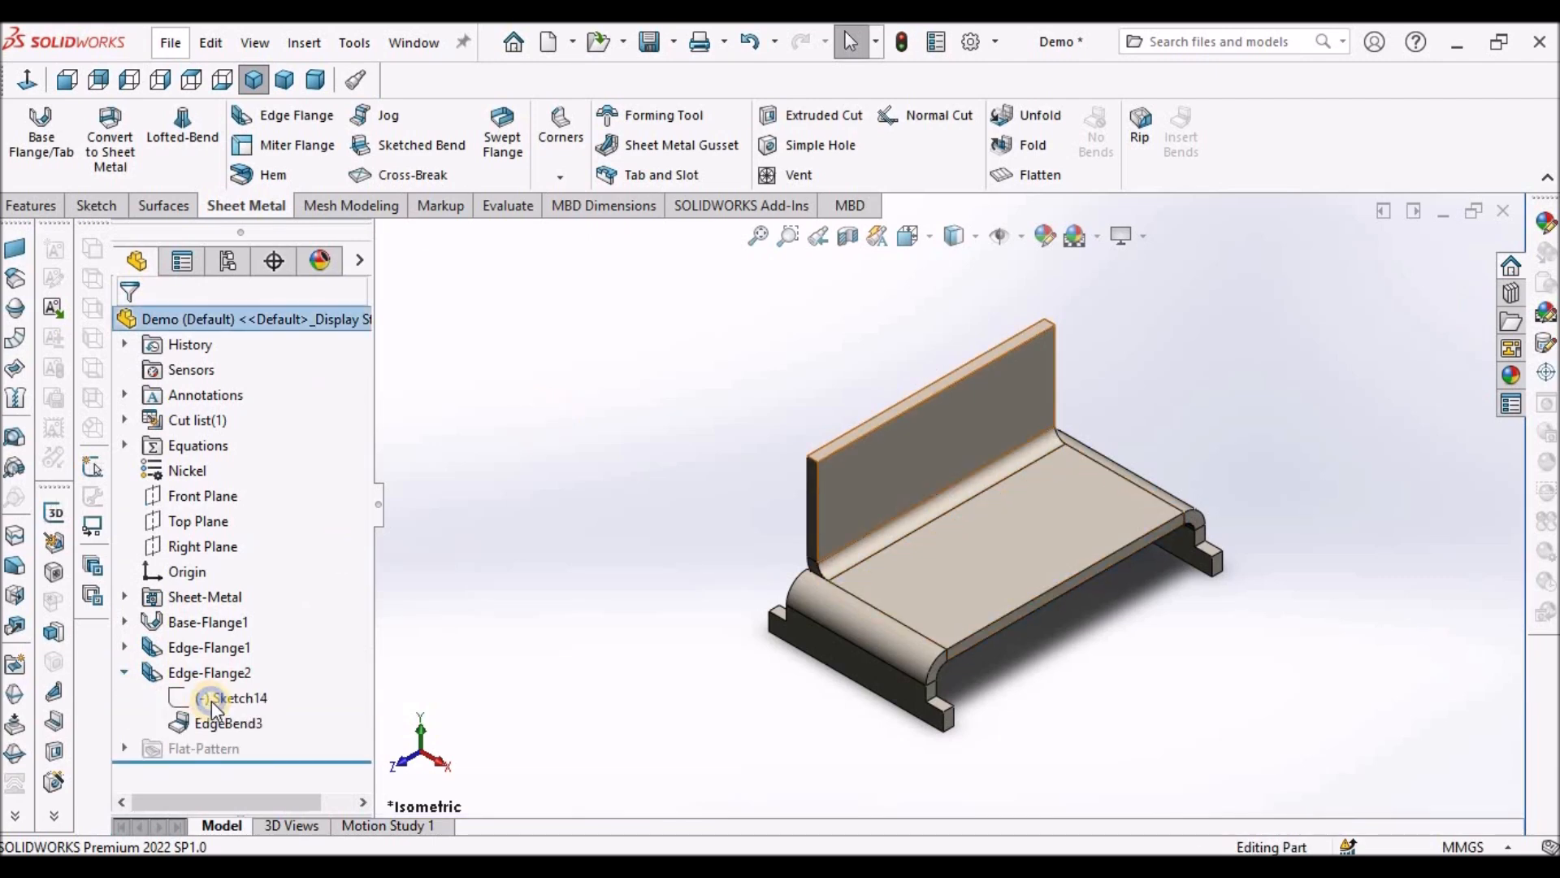
right_click(211, 700)
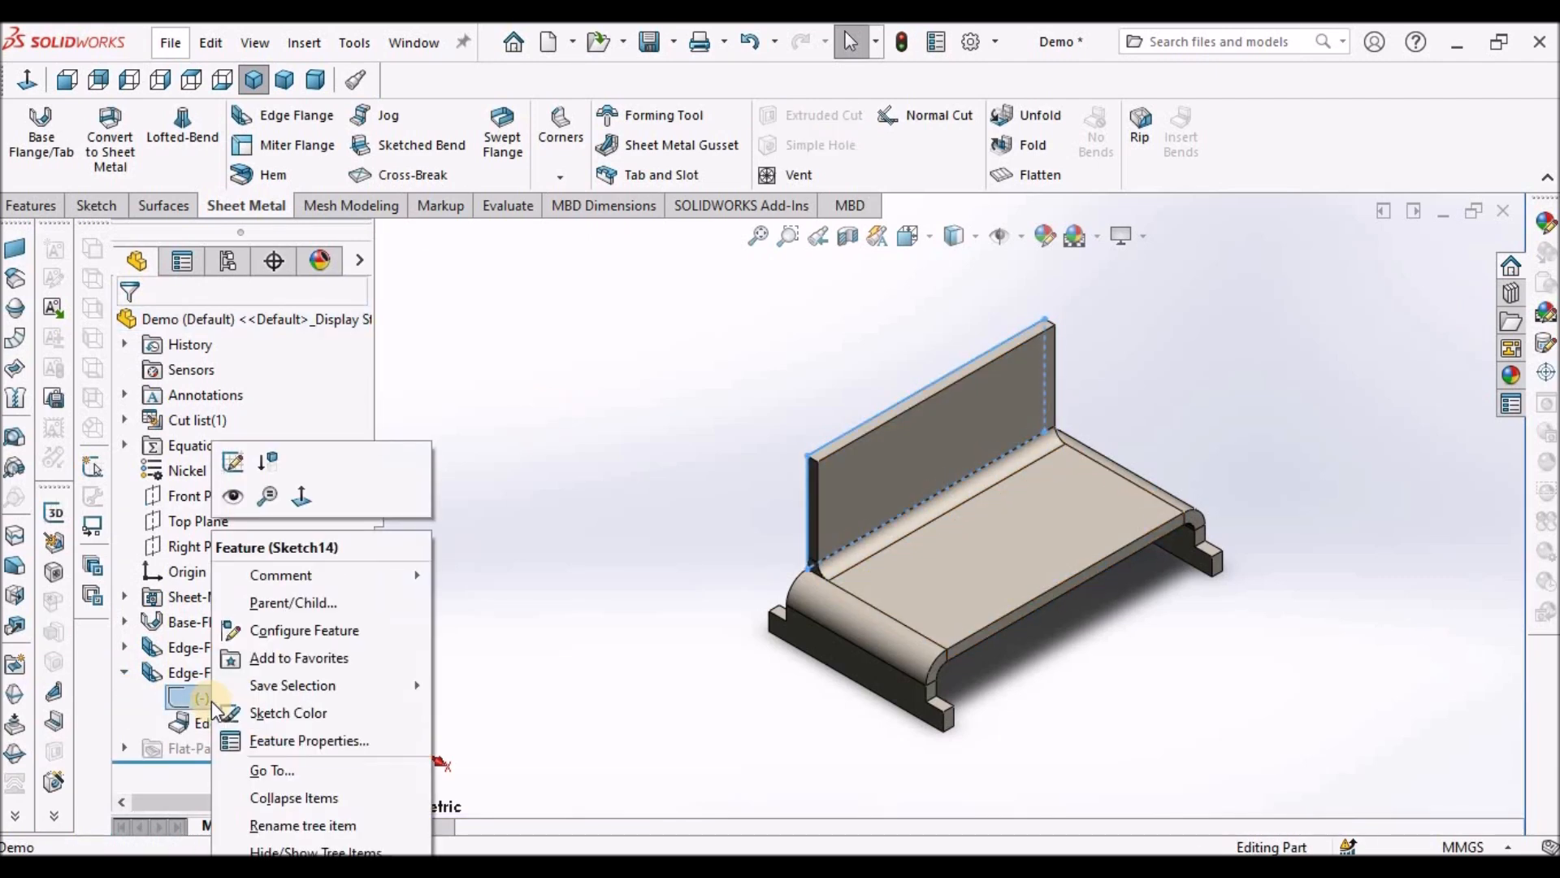
left_click(236, 465)
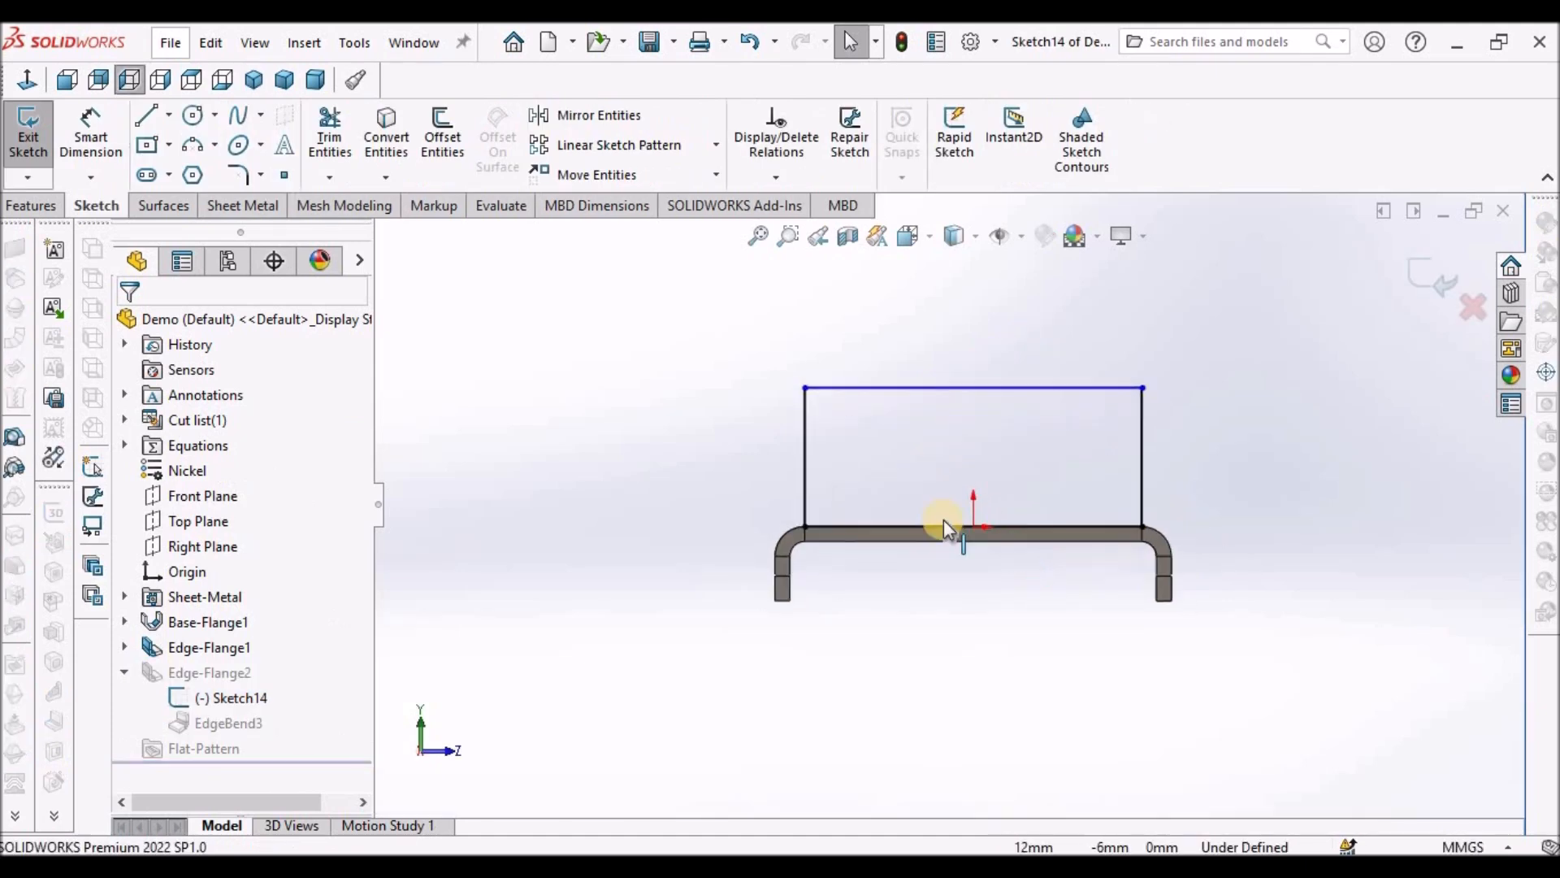
left_click_drag(699, 510, 1048, 511)
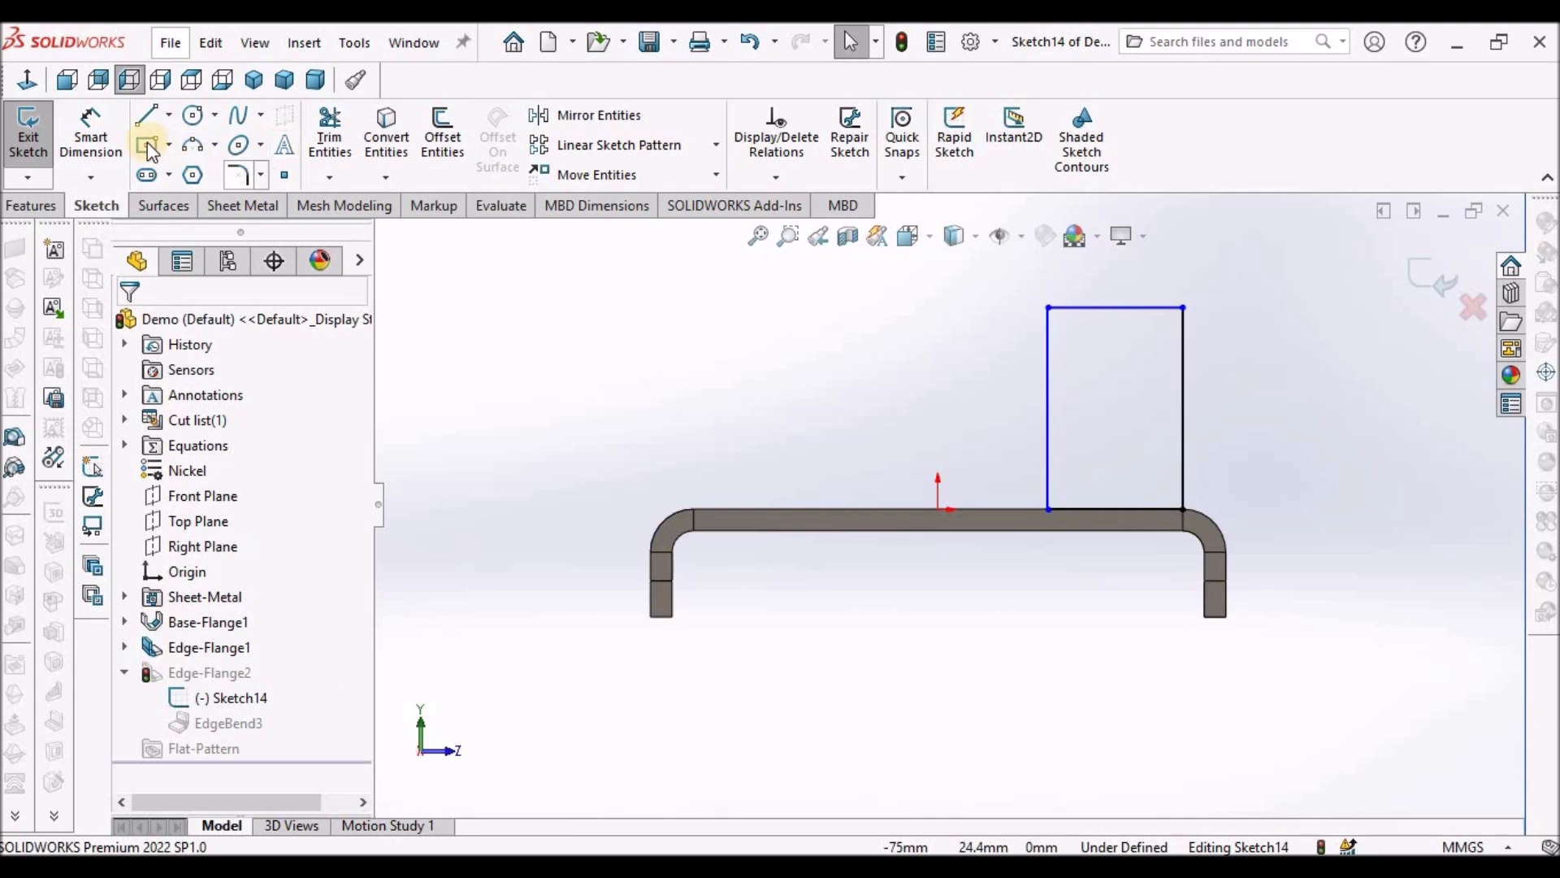
Dimension the base width of the long-edge flange's rectangular profile to 22 mm.
left_click(91, 137)
left_click(1133, 512)
left_click(1115, 587)
type("22")
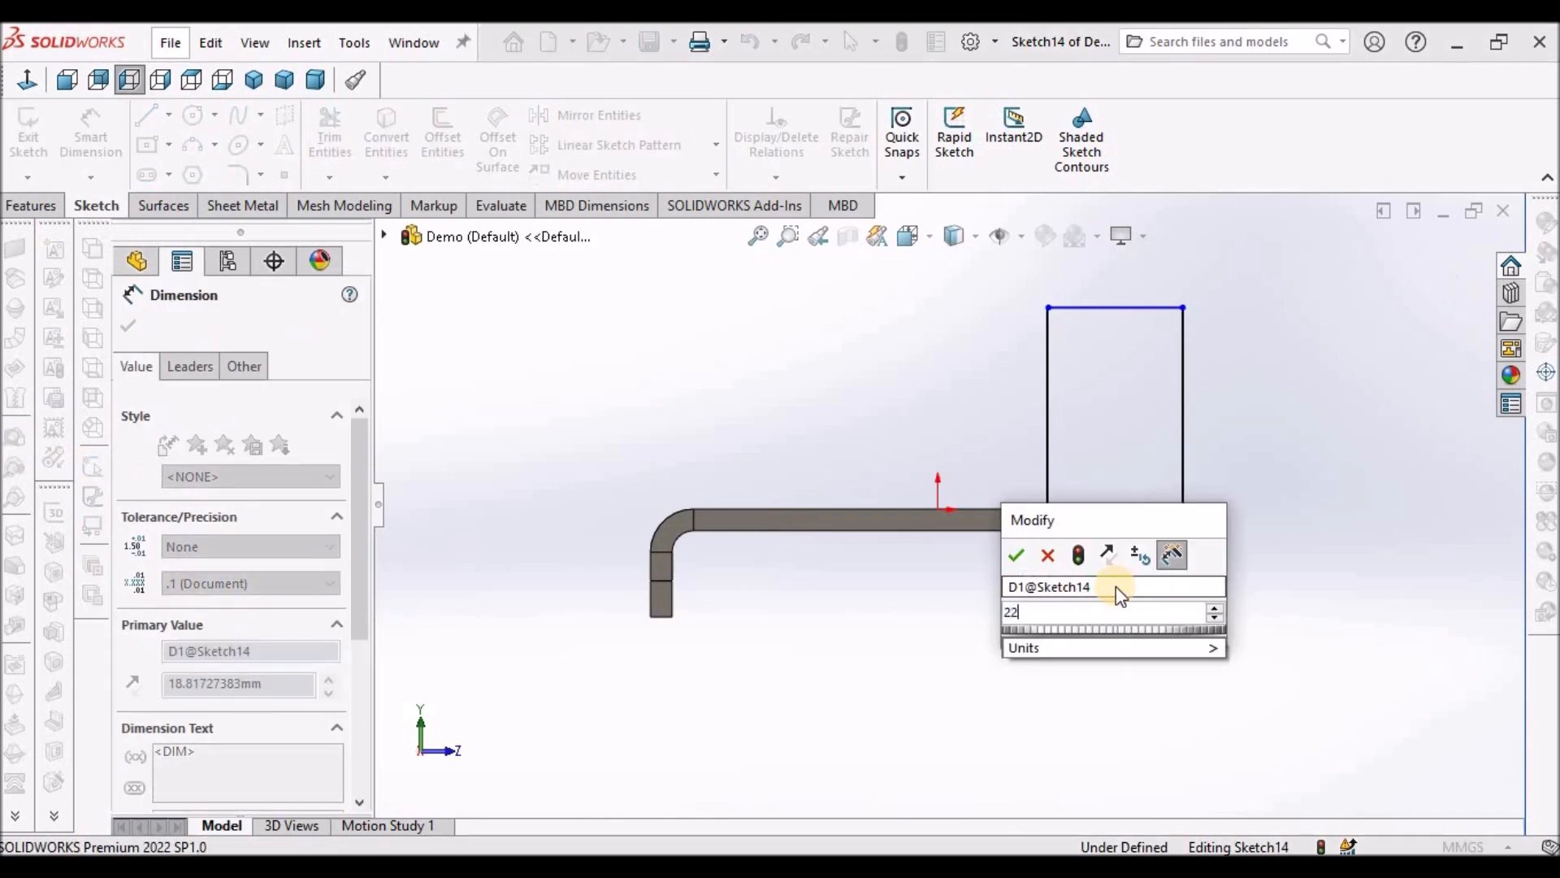
key("Return")
left_click(941, 708)
scroll(1247, 582, "up", 3)
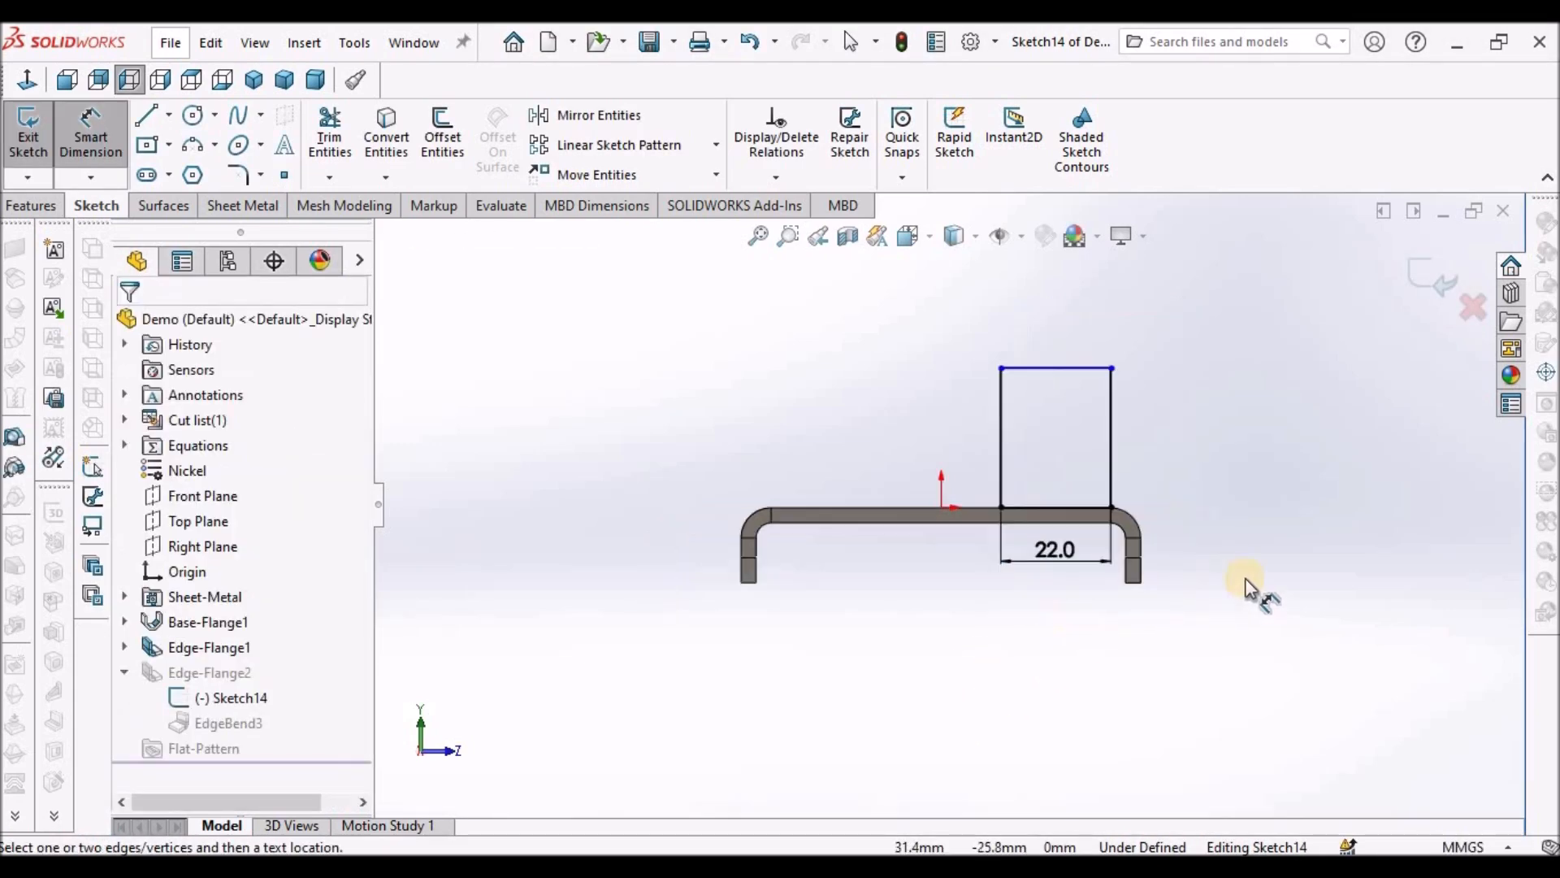
Dimension the height of the long-edge flange's rectangular profile to 50 mm and end dimensioning.
scroll(1246, 584, "down", 1)
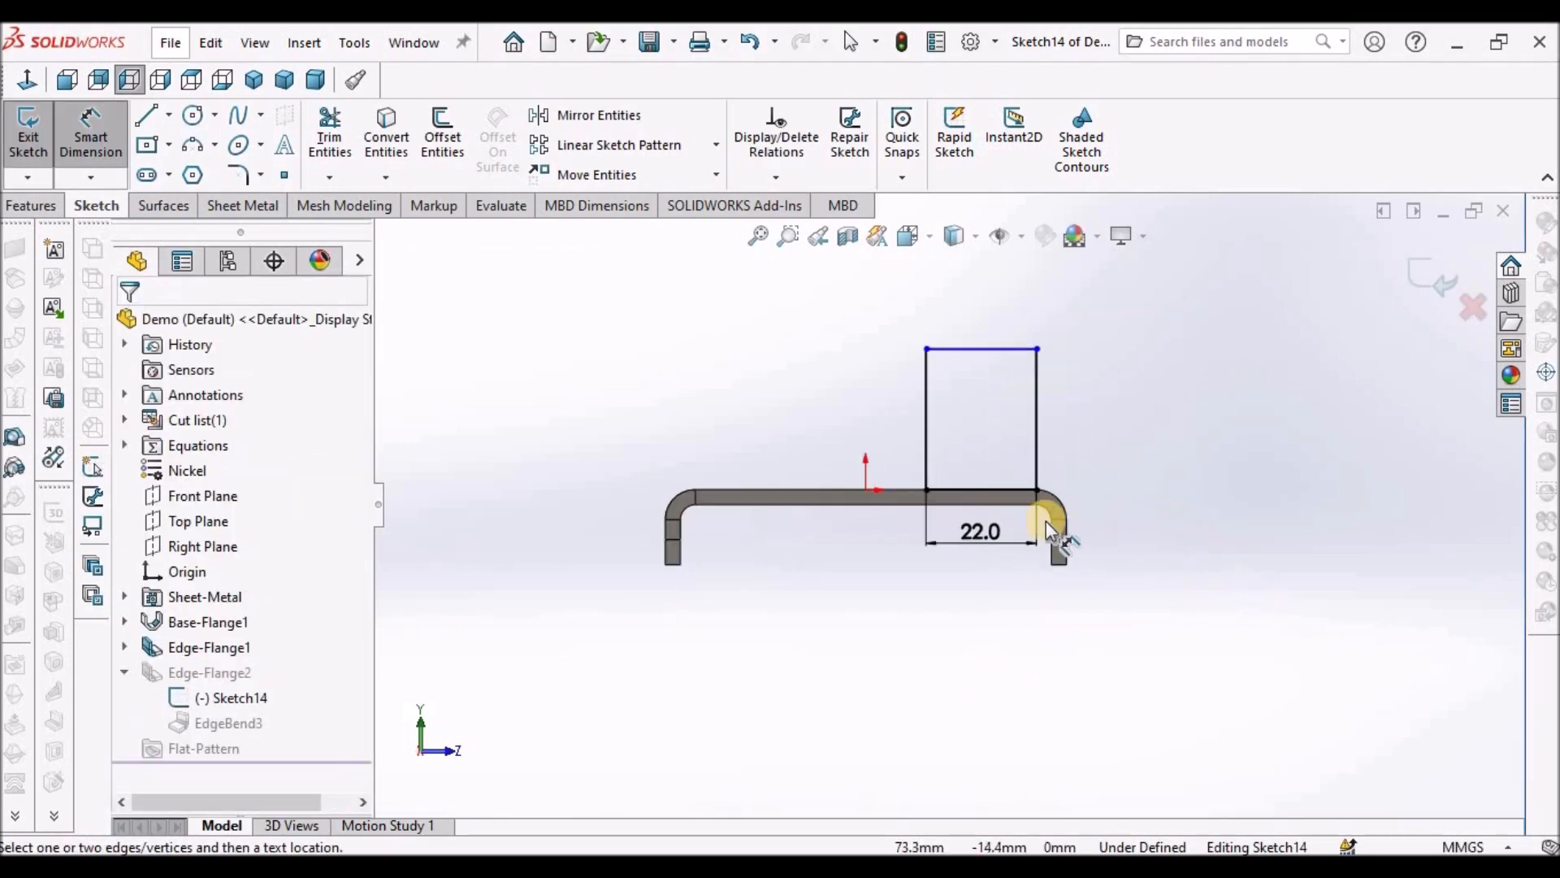
left_click(1041, 420)
left_click(1159, 419)
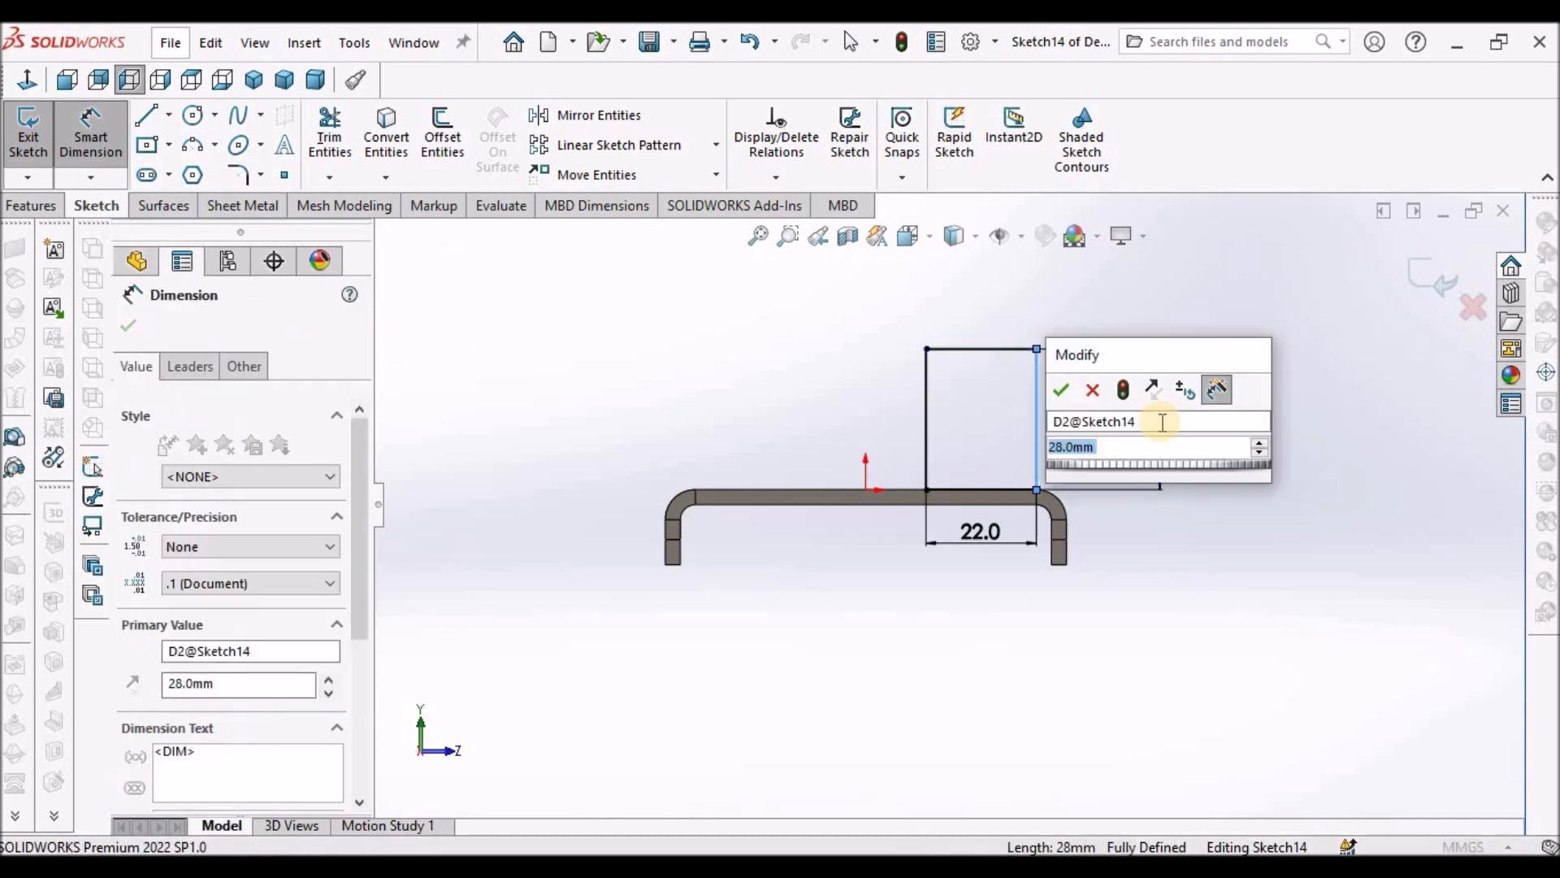
type("50")
key("Return")
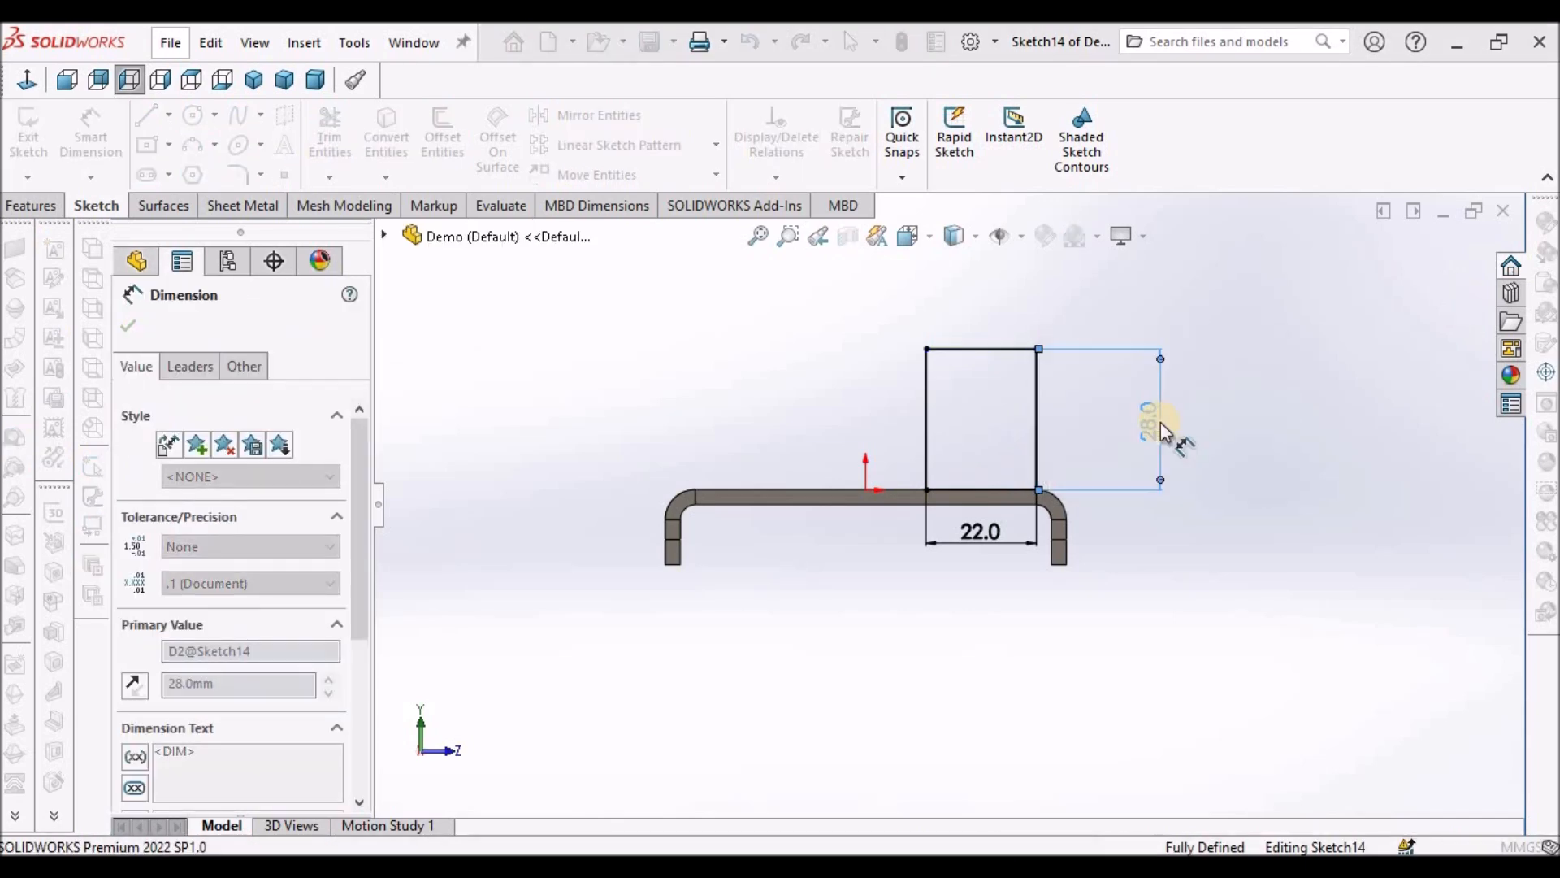
left_click(1188, 615)
scroll(1171, 614, "up", 3)
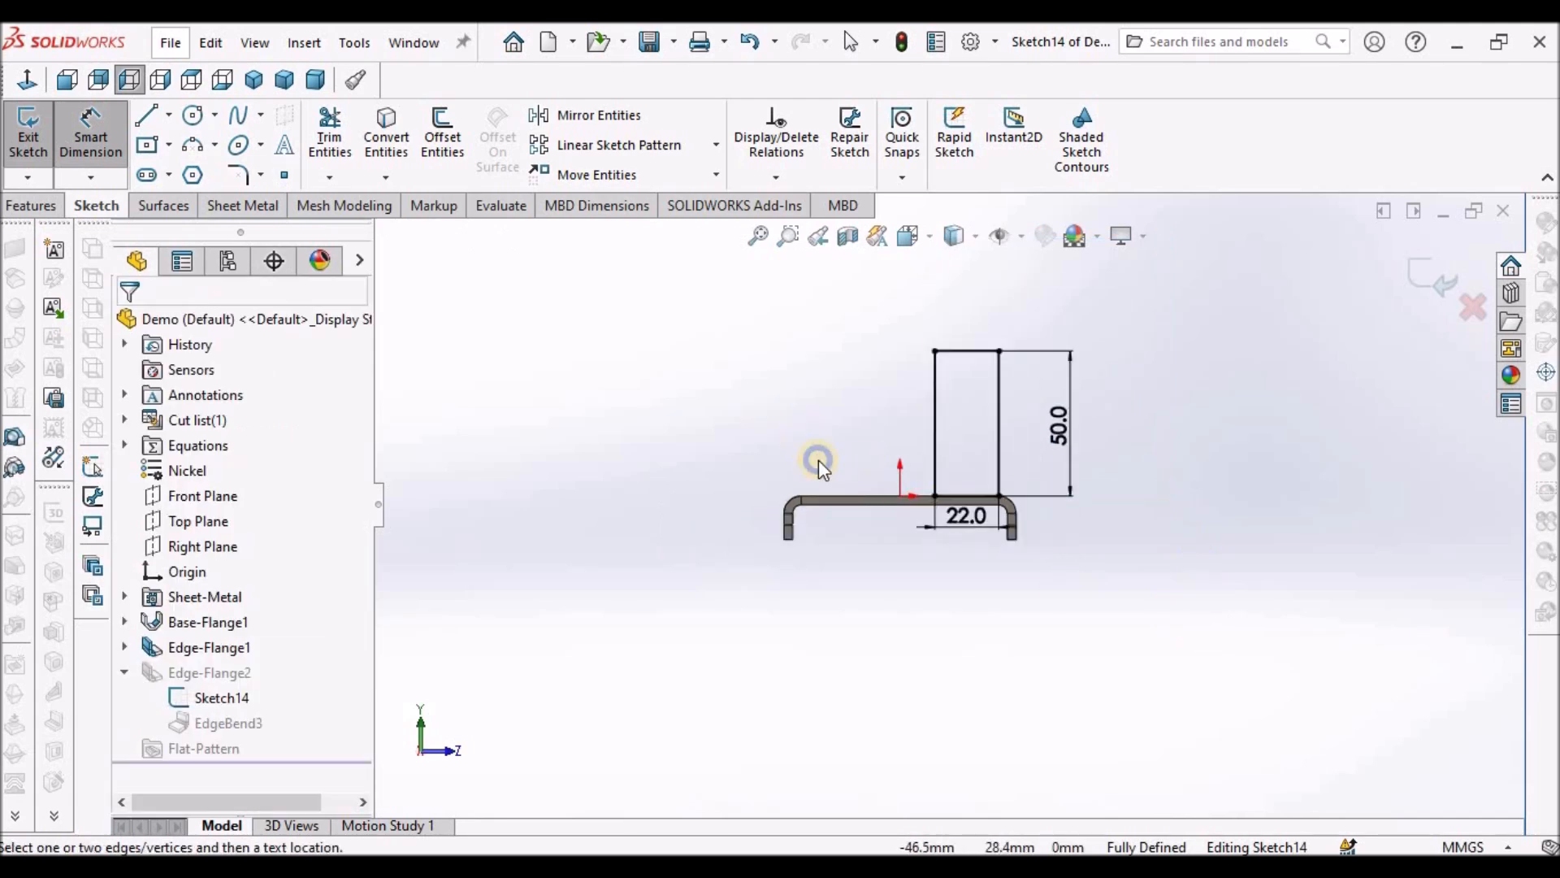
right_click(820, 464)
left_click(822, 487)
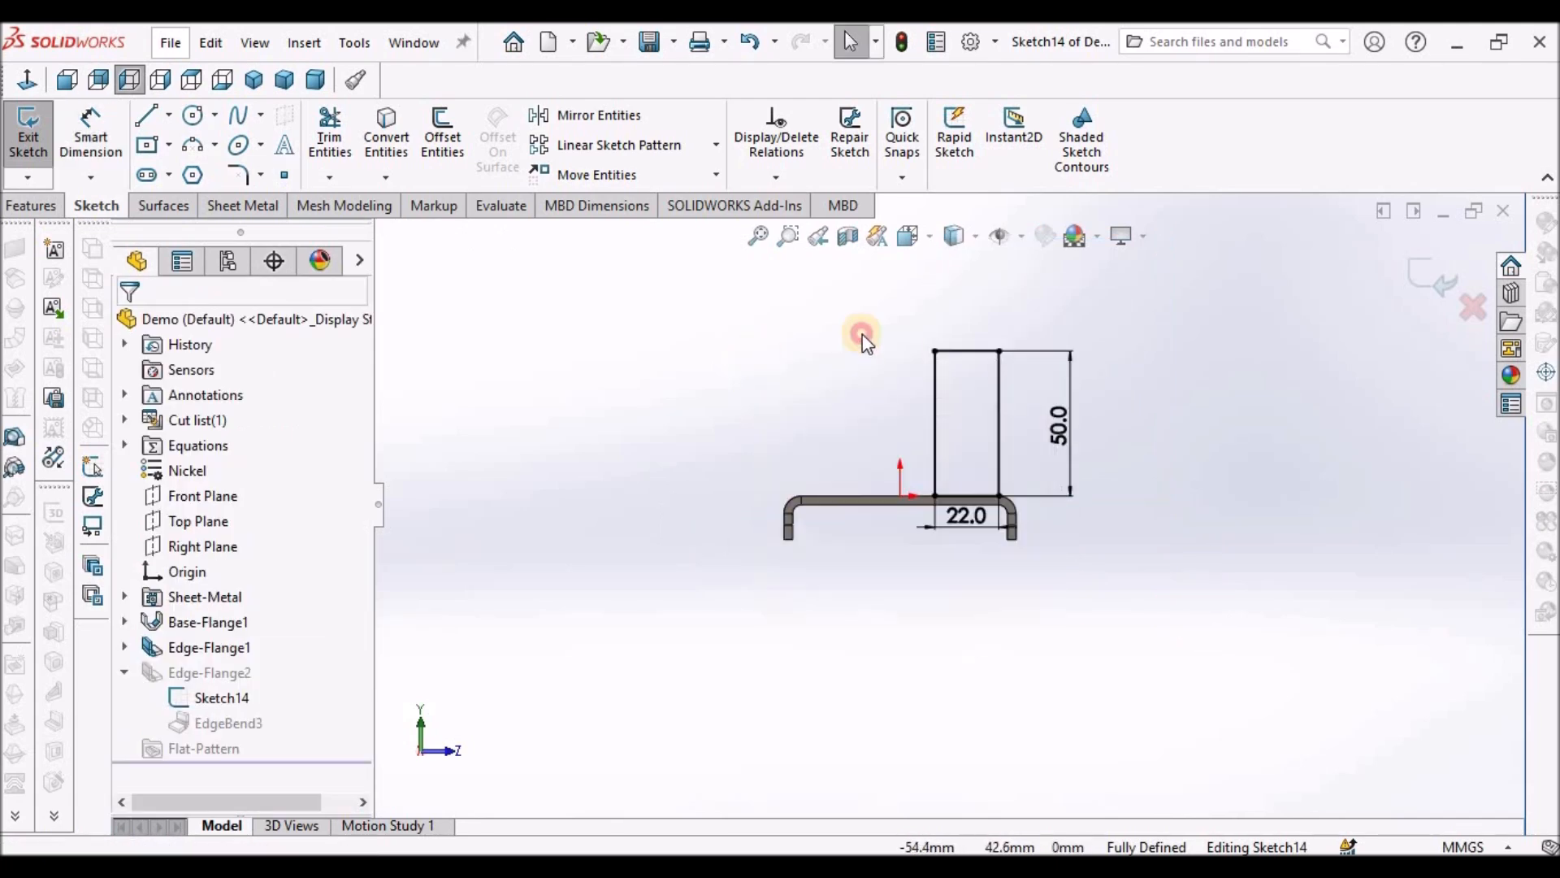
Convert the top line of the 22 x 50 mm flange profile to construction geometry.
scroll(993, 373, "down", 2)
left_click(995, 368)
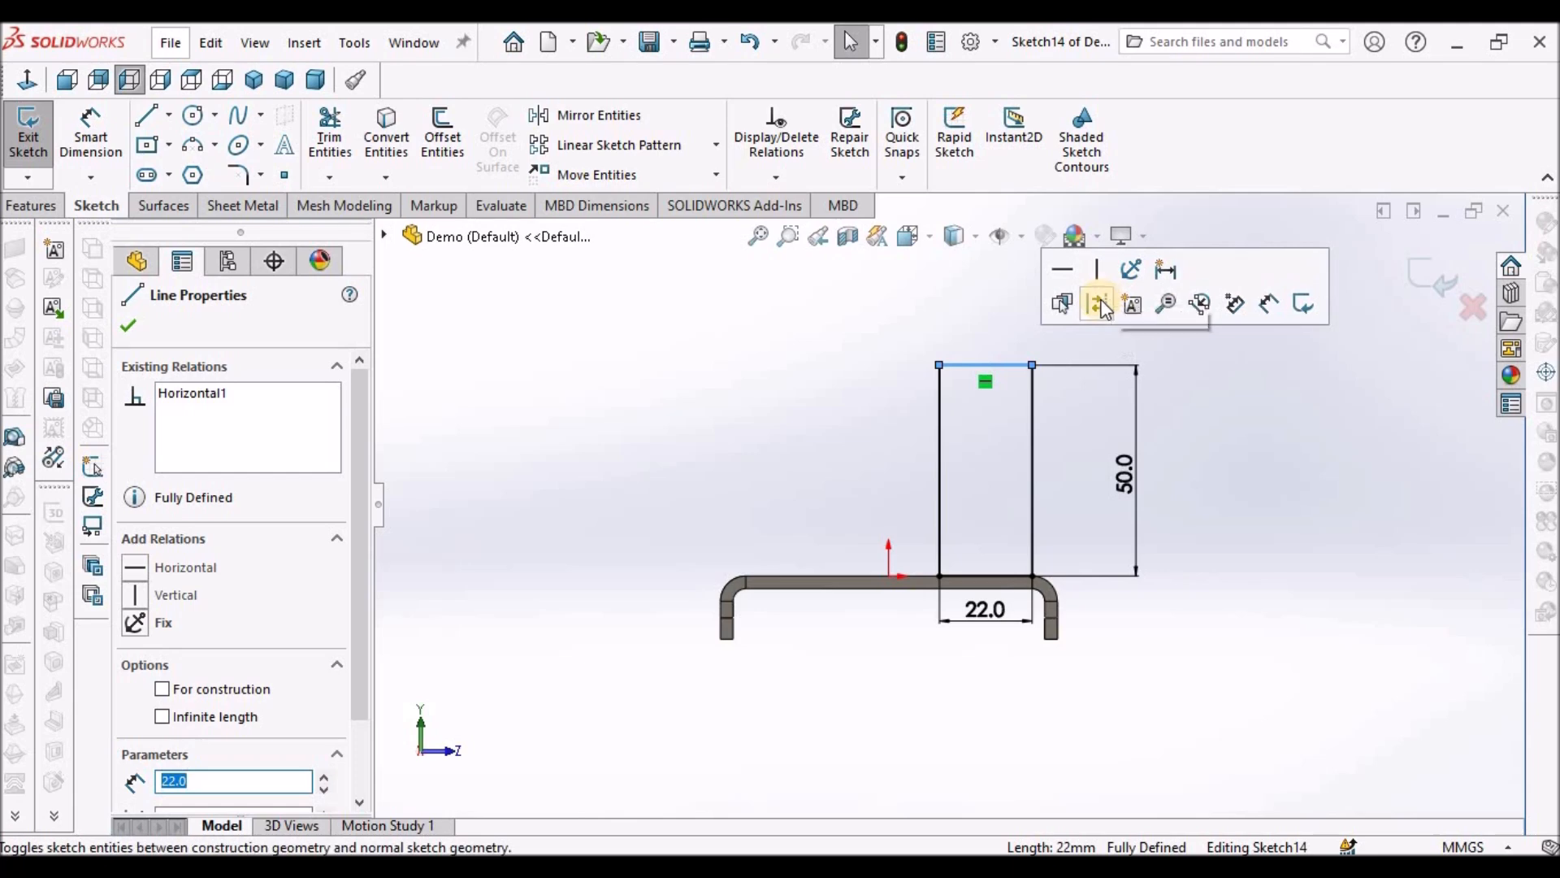
left_click(826, 356)
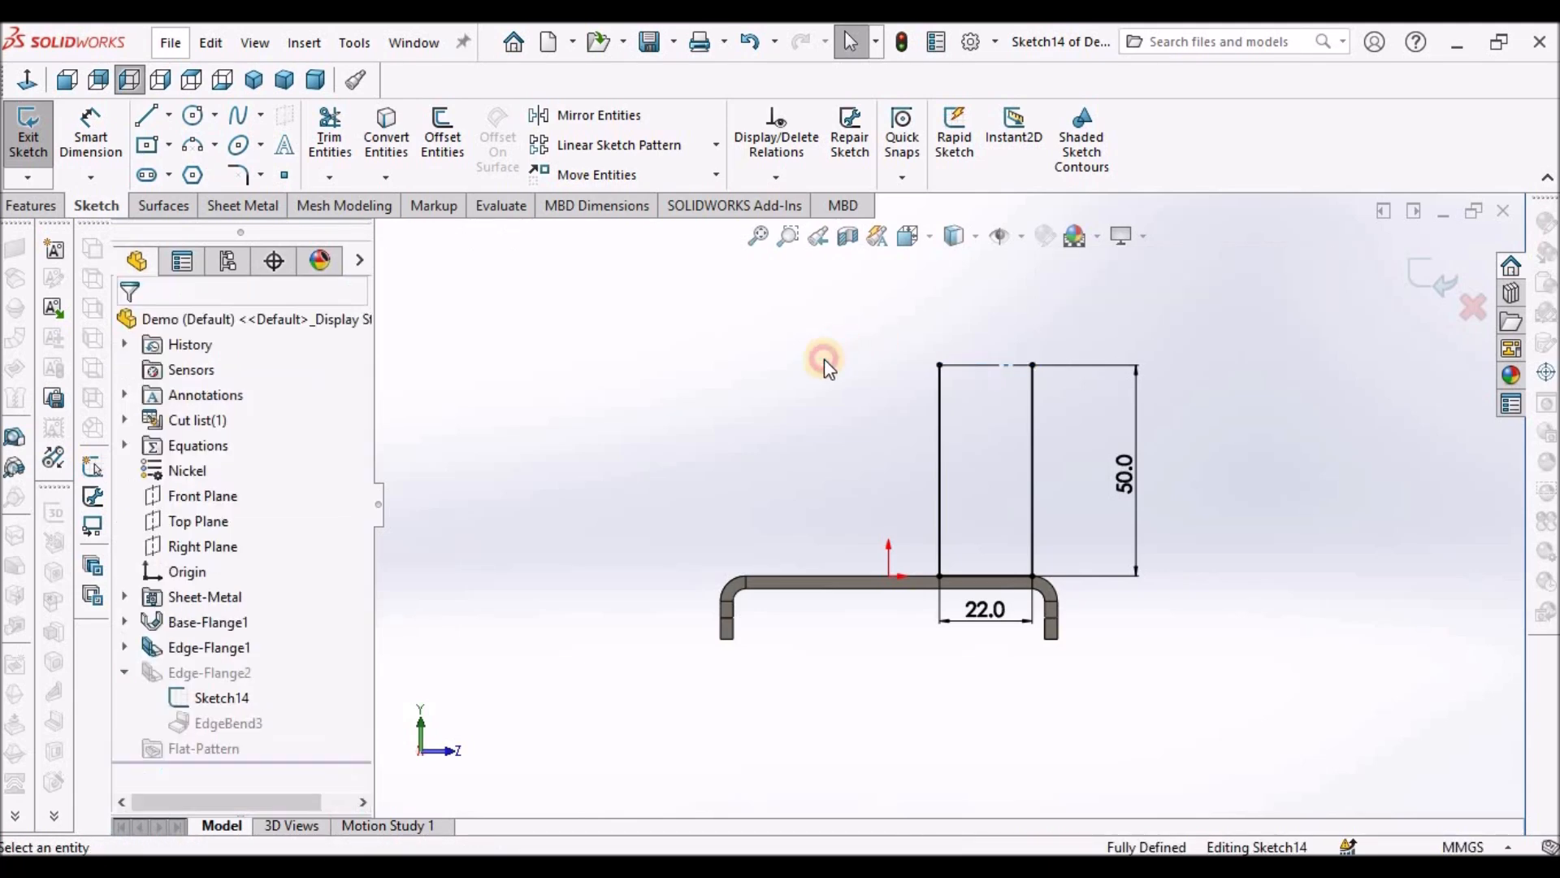
Draw a 3 Point Arc between the endpoints of the profile's construction top line, bulging upward, and end the arc command.
left_click(216, 145)
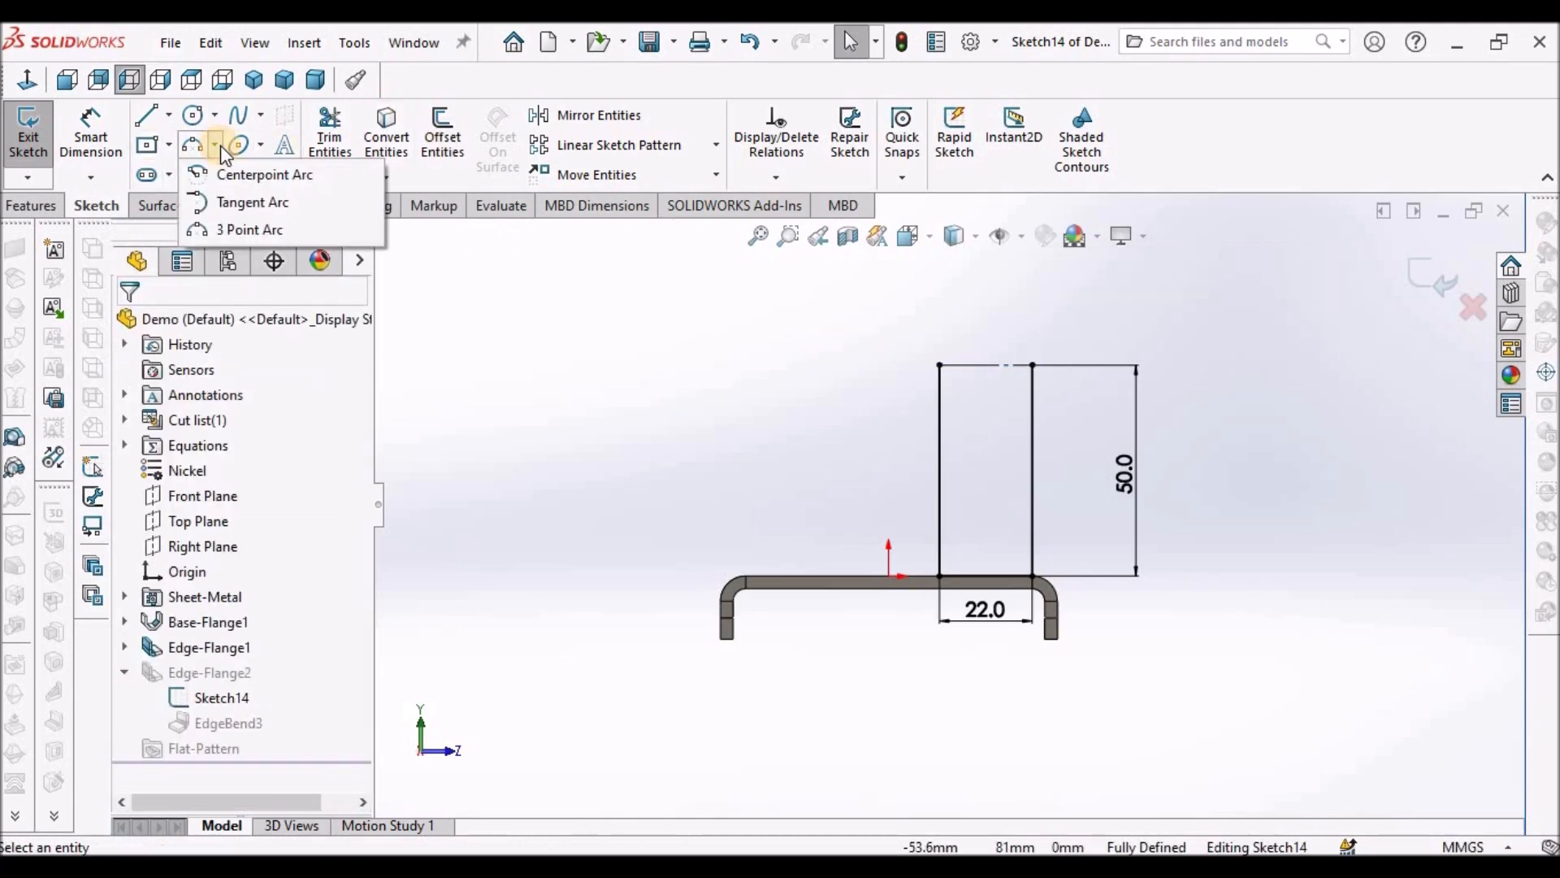
left_click(248, 231)
scroll(1090, 386, "down", 3)
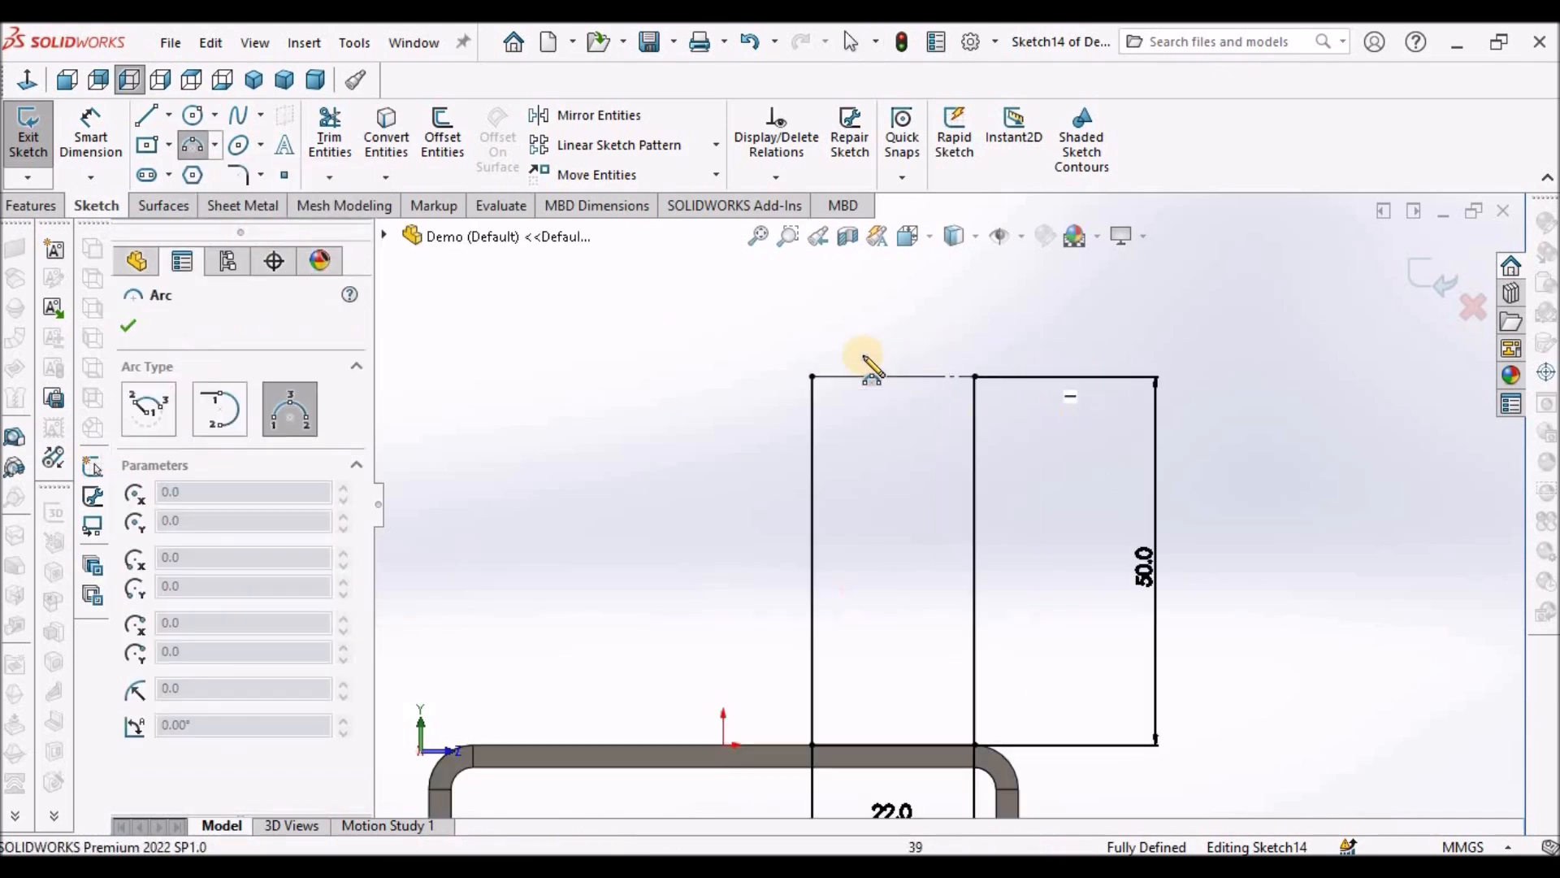
left_click_drag(811, 376, 975, 377)
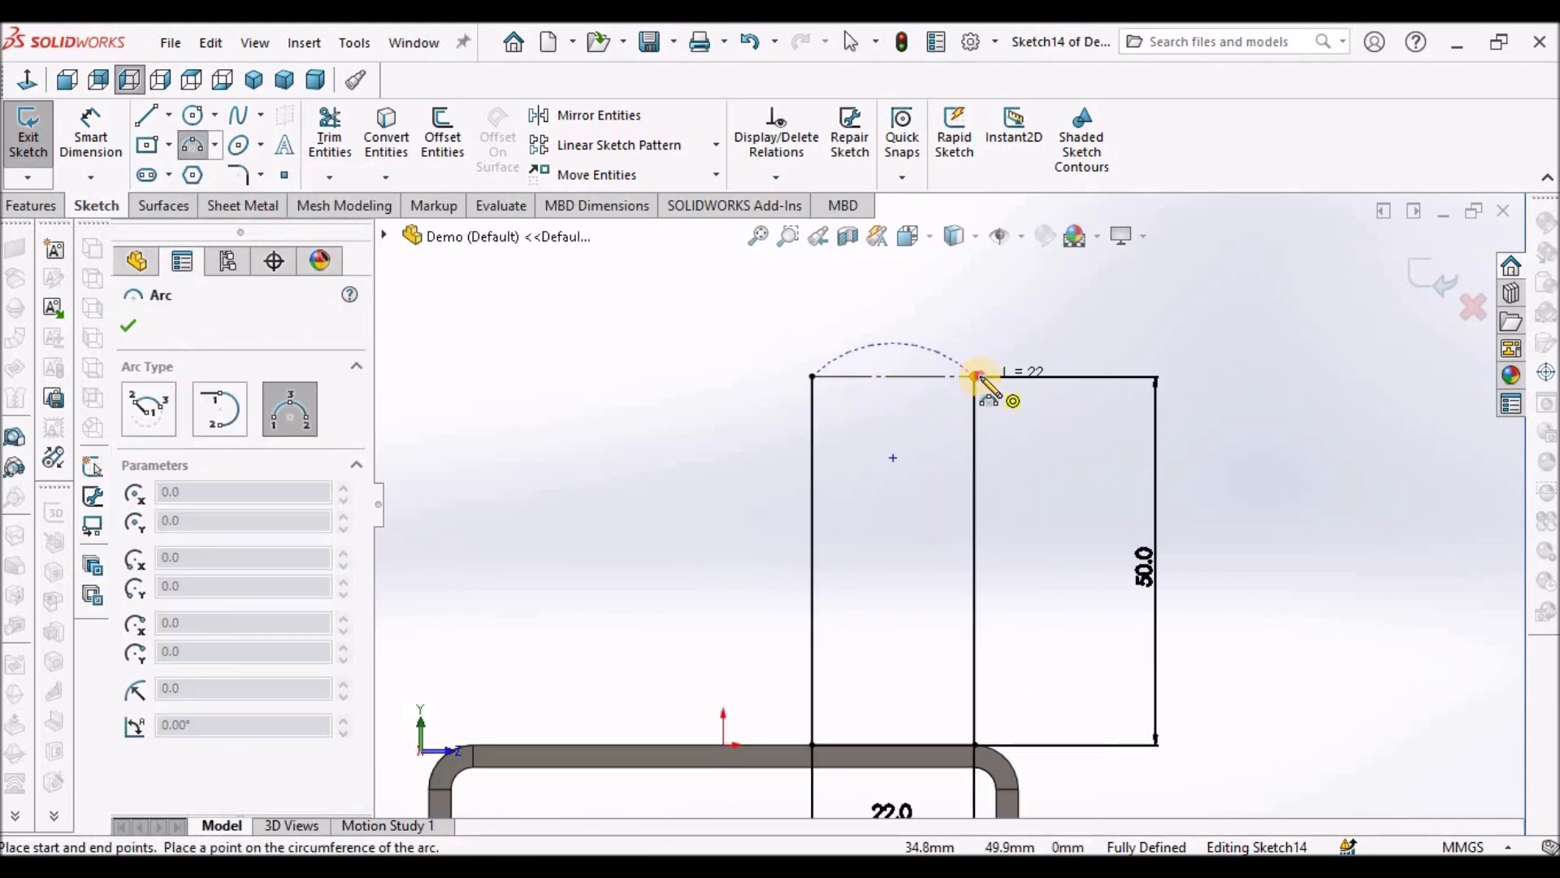
left_click(901, 281)
right_click(763, 296)
left_click(782, 314)
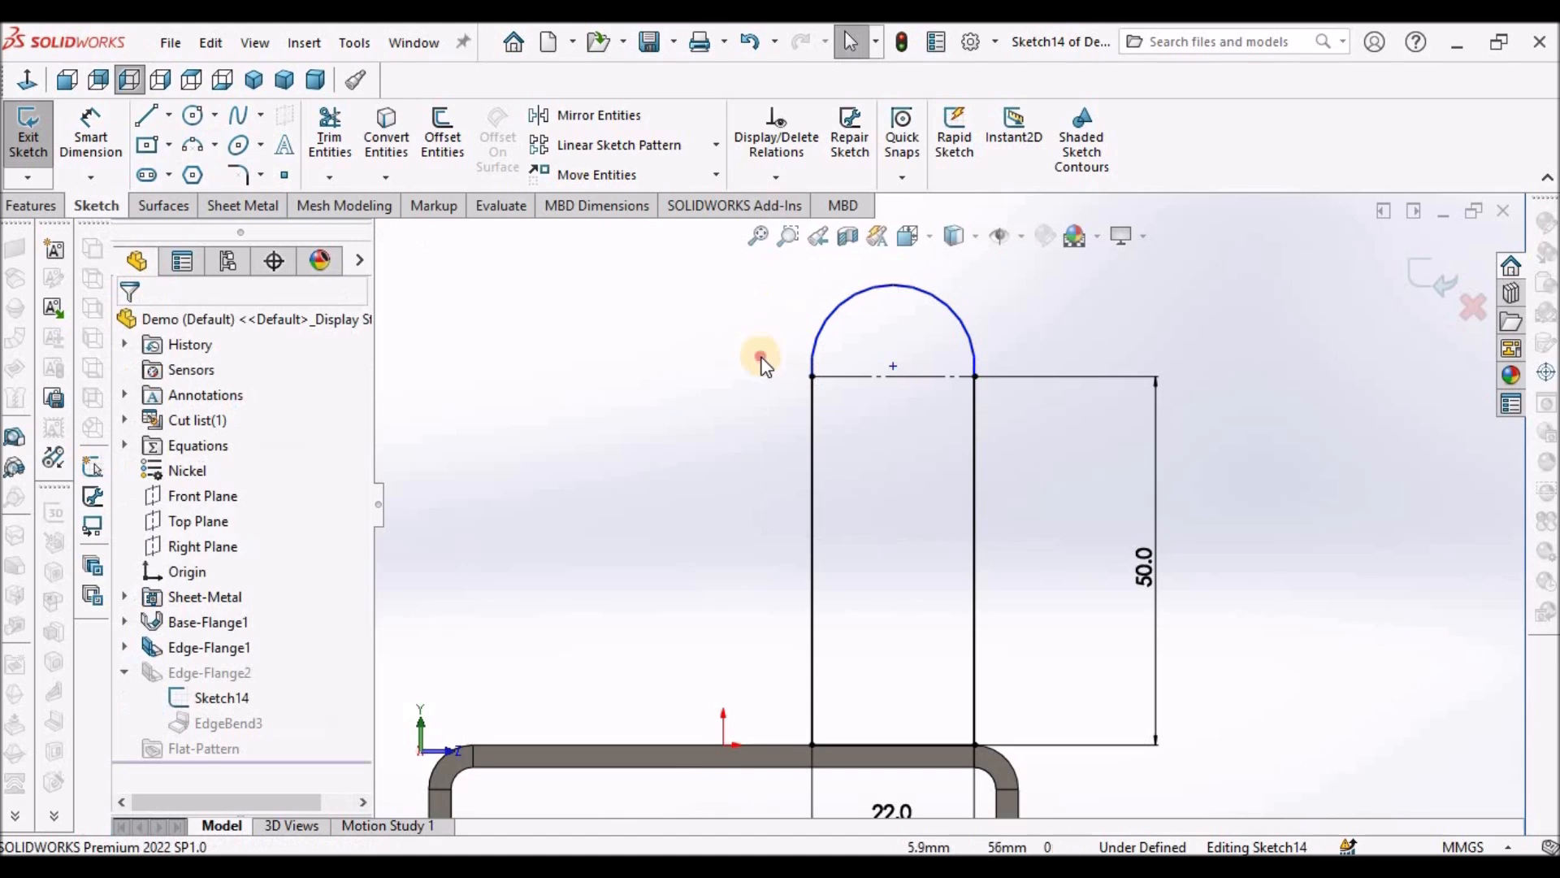
Make the arc tangent to the profile's left side line and exit the sketch to rebuild the rounded flange.
left_click(817, 424)
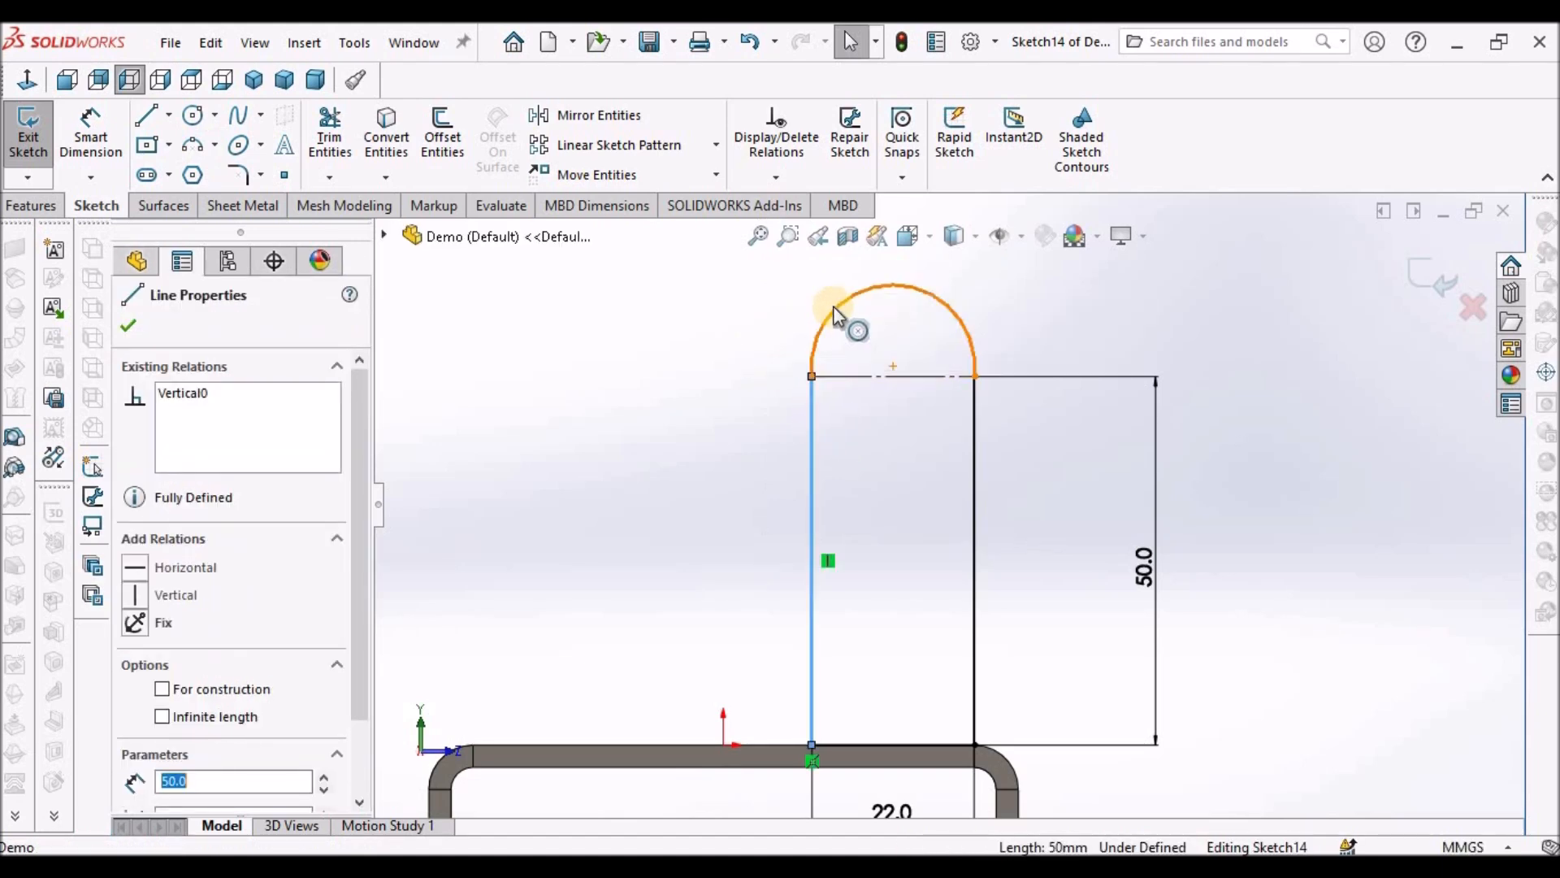
left_click(852, 305)
left_click(898, 205)
left_click(699, 387)
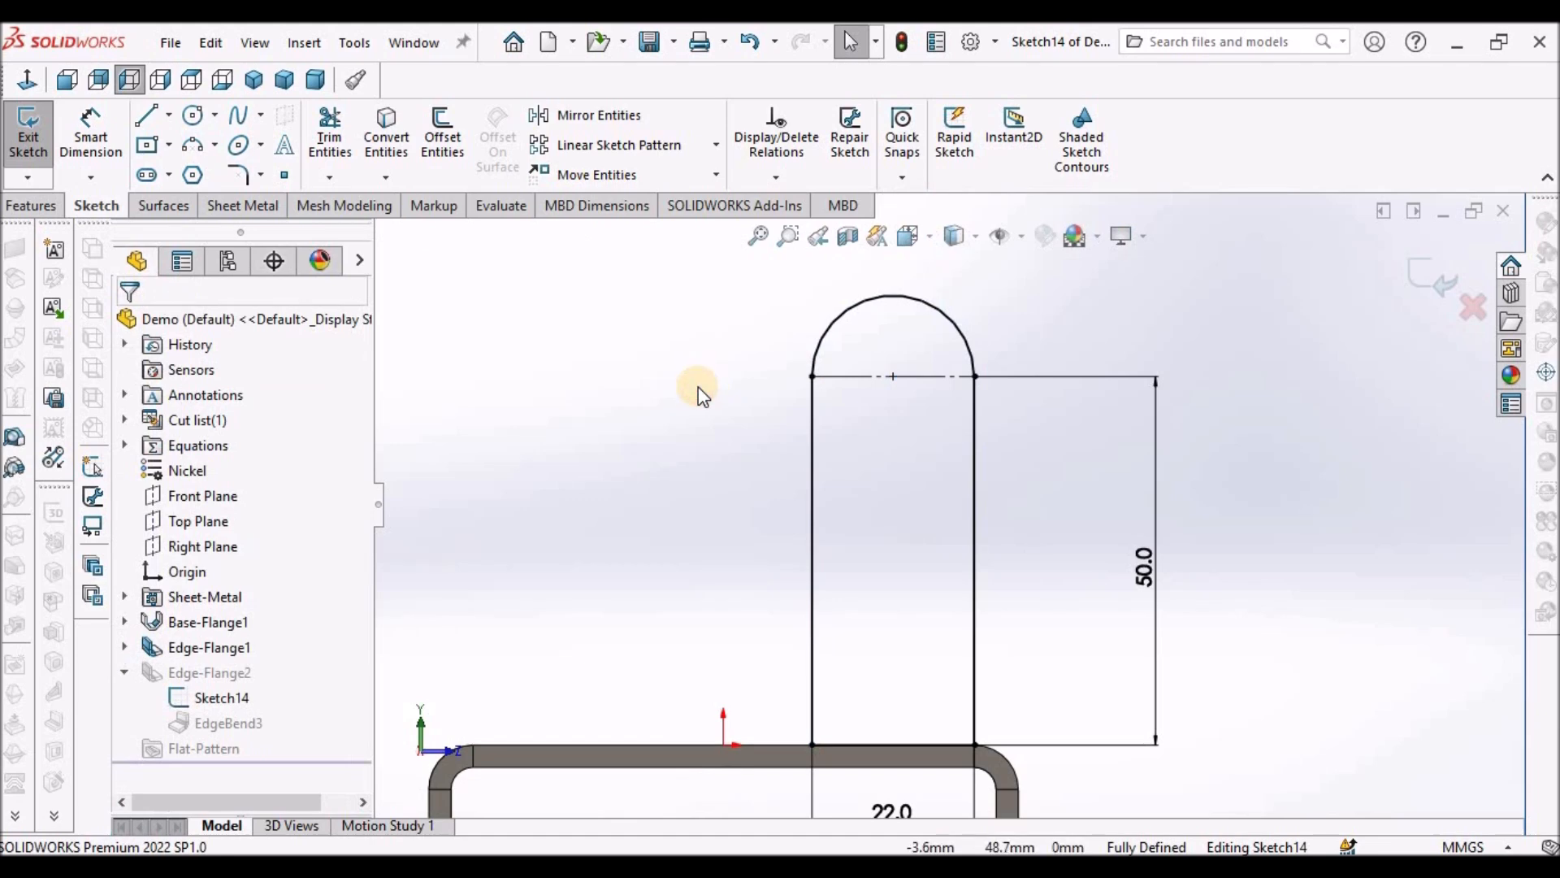
scroll(699, 388, "up", 4)
left_click(1440, 276)
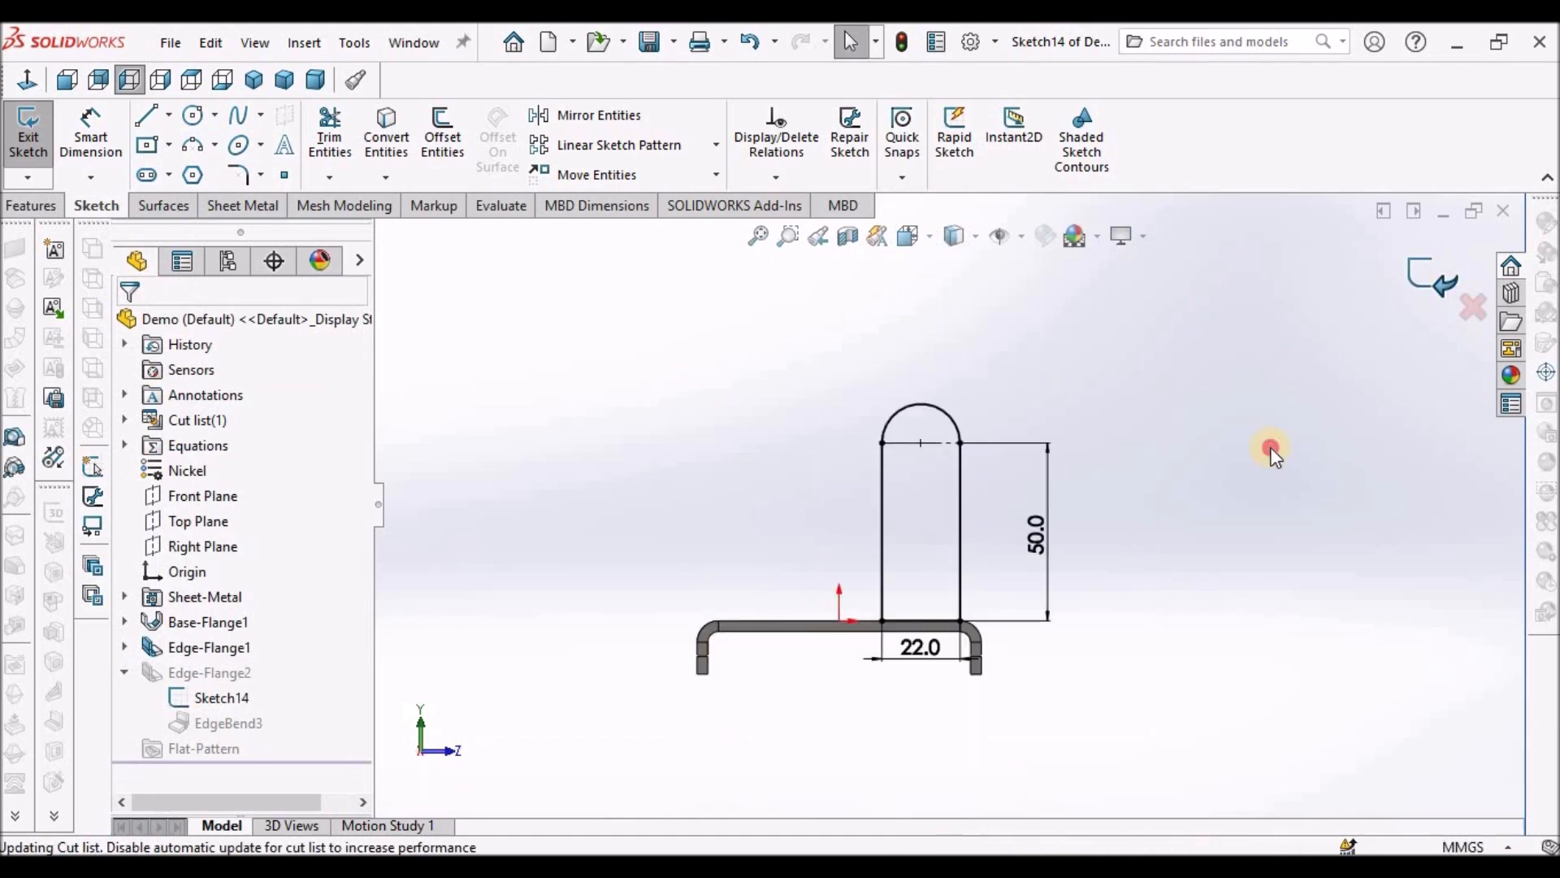
mouse_move(1273, 453)
middle_mouse_down()
mouse_move(1179, 415)
mouse_move(1094, 476)
mouse_move(1048, 533)
mouse_move(1049, 571)
middle_mouse_up()
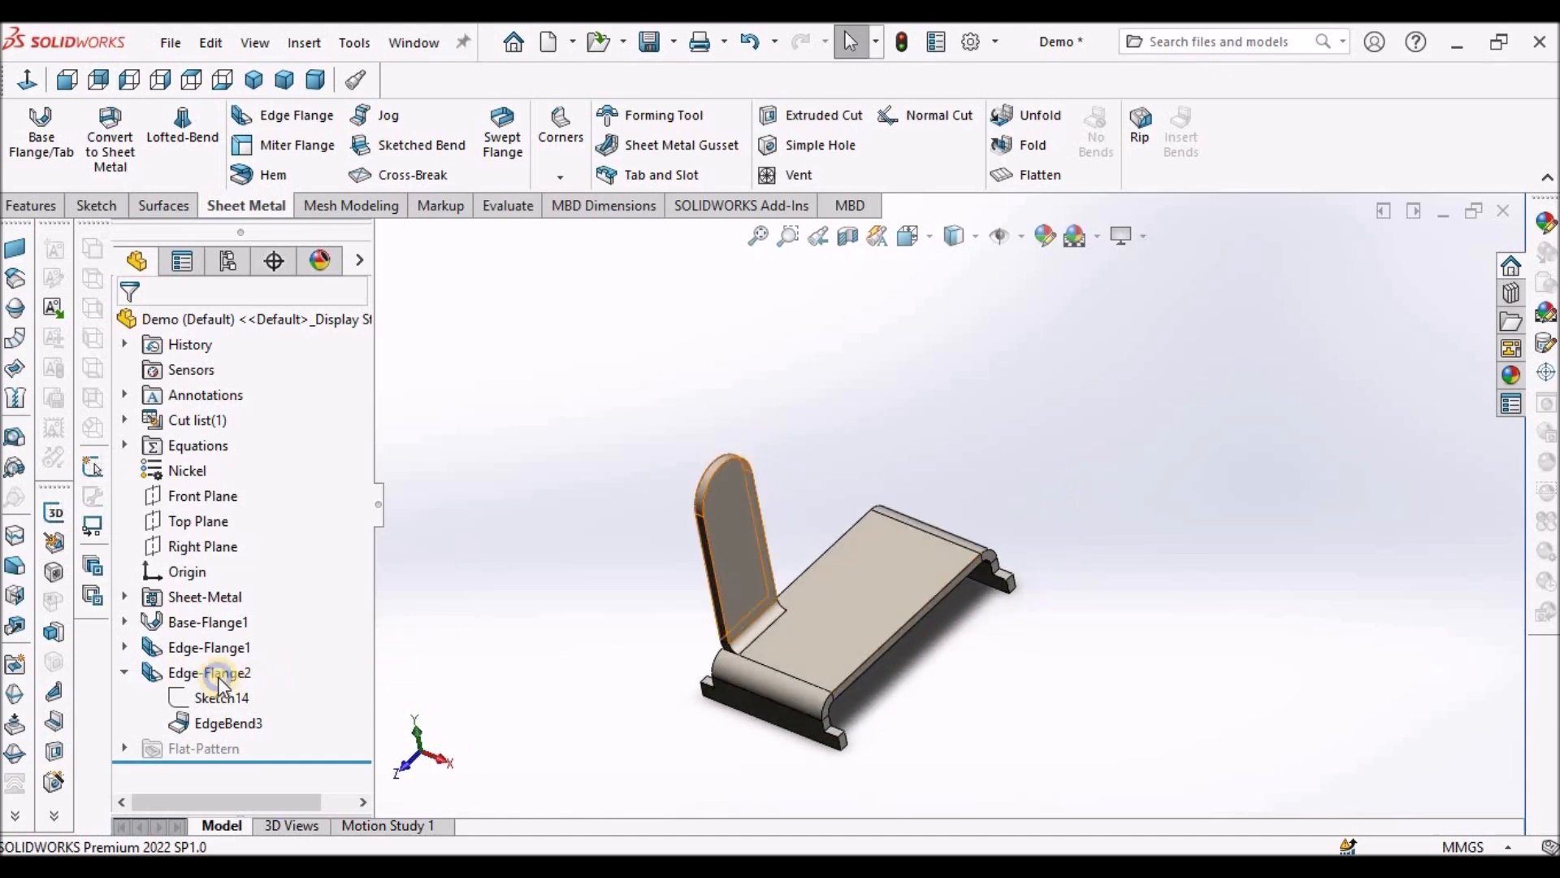
Edit the rounded long-edge flange (Edge-Flange2), set its flange position to Bend Outside and accept the change.
right_click(218, 676)
left_click(630, 468)
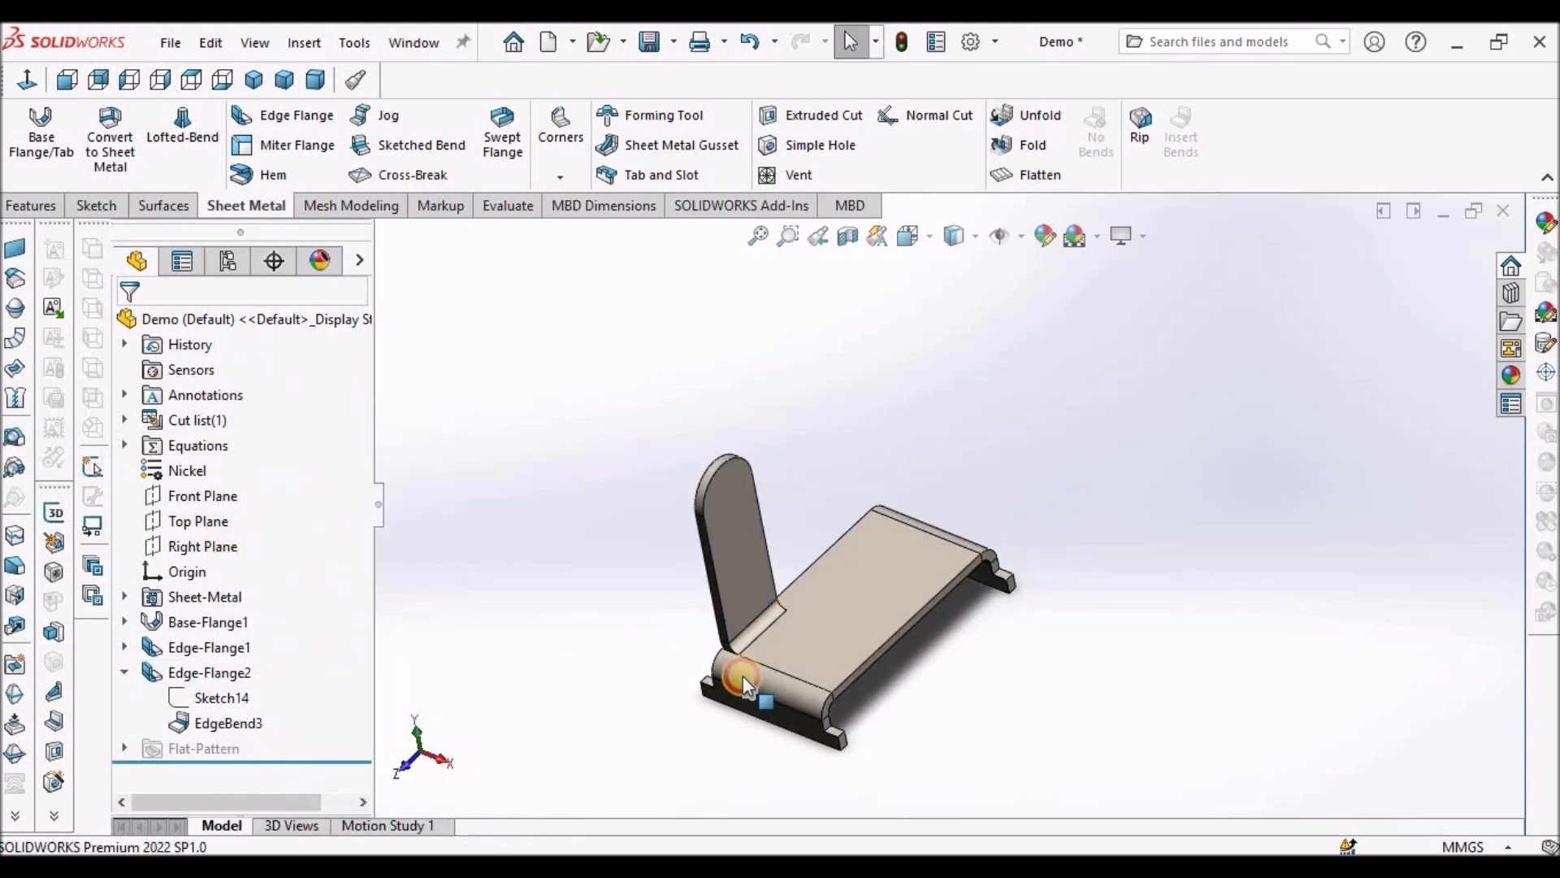
scroll(762, 628, "down", 8)
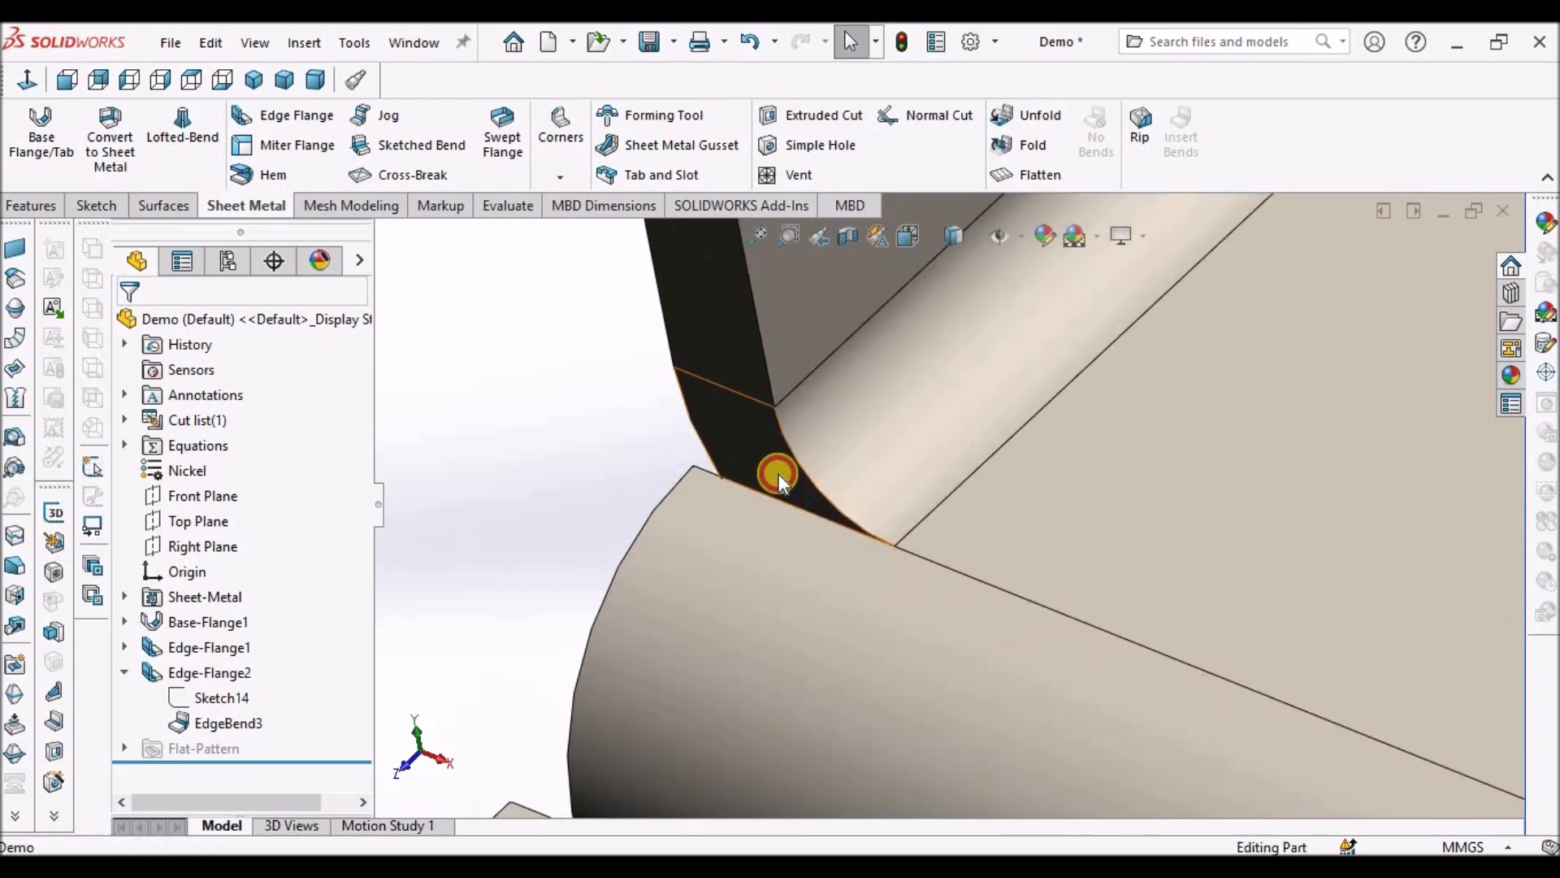
left_click(777, 473)
middle_click_drag(778, 473, 934, 691)
left_click(700, 486)
middle_click_drag(703, 486, 532, 403)
right_click(195, 671)
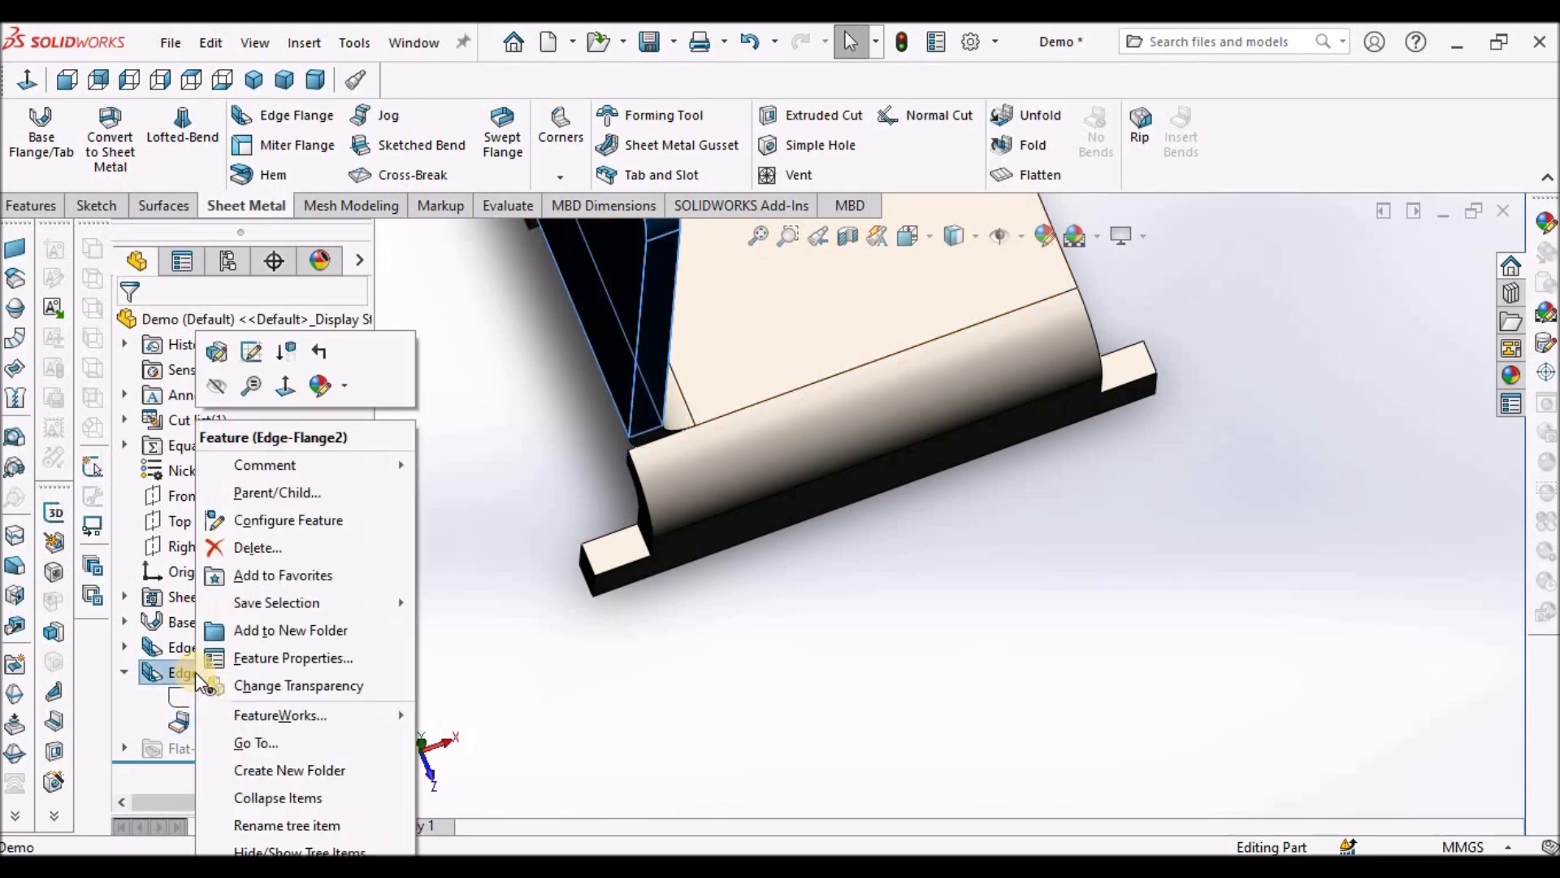
left_click(217, 354)
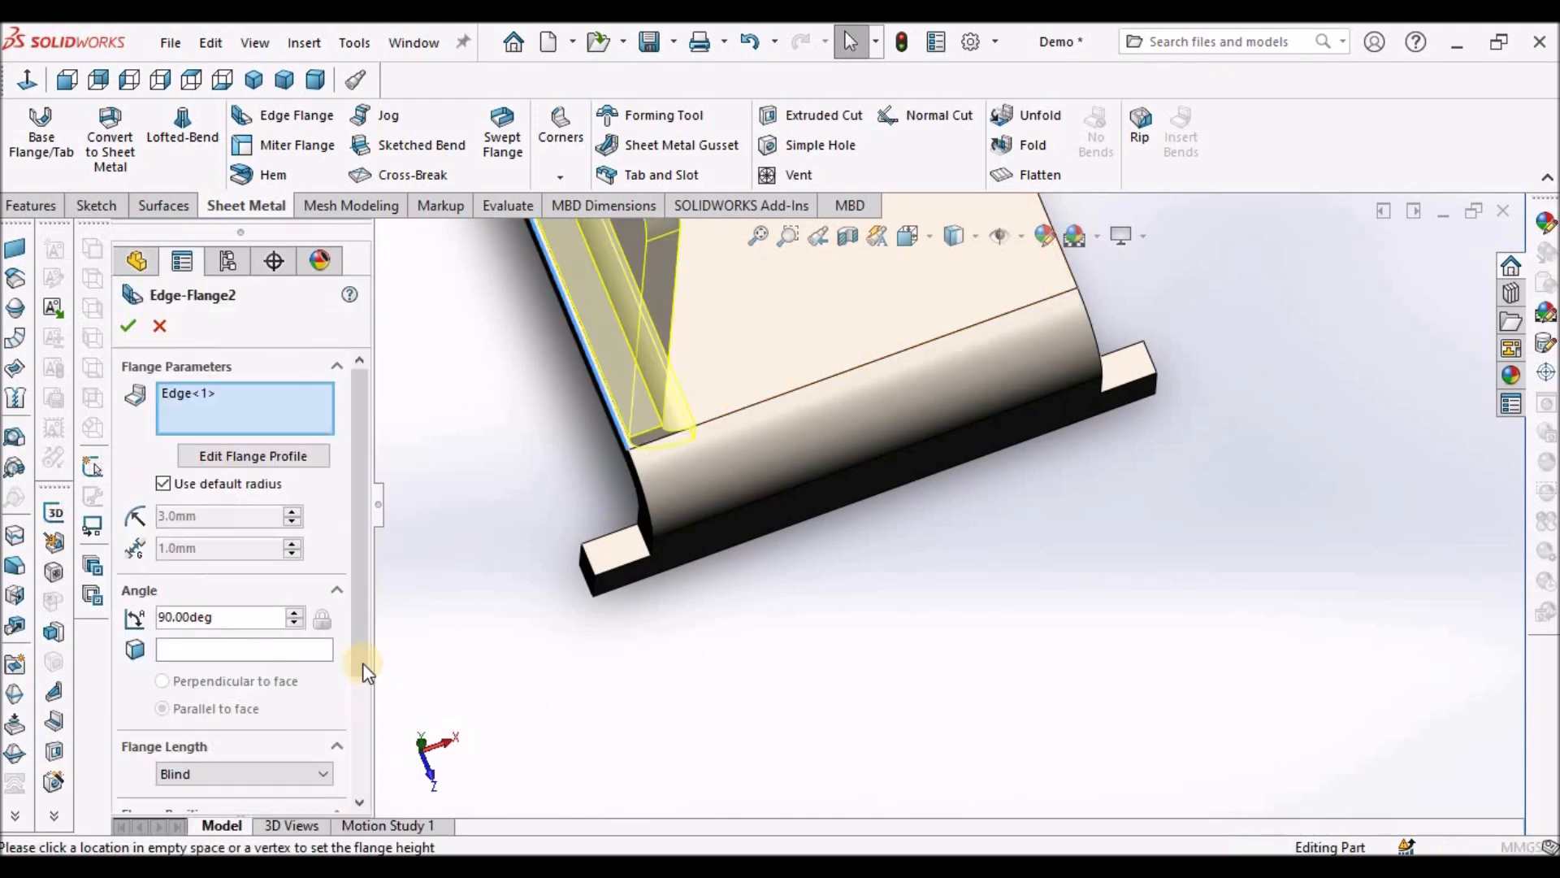
scroll(363, 662, "down", 3)
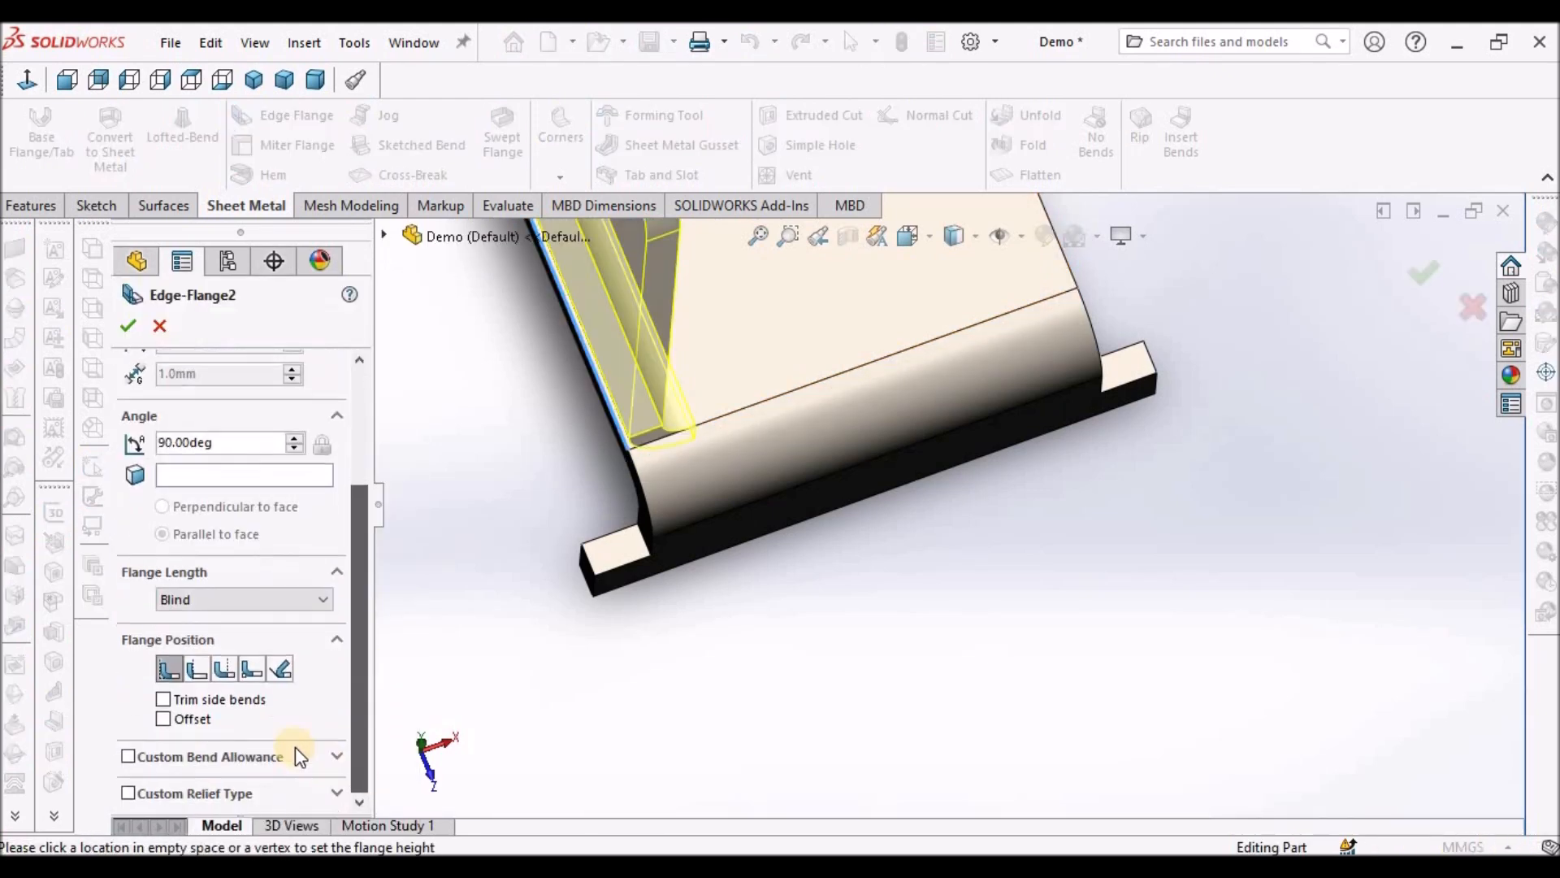
left_click(225, 669)
scroll(670, 495, "down", 6)
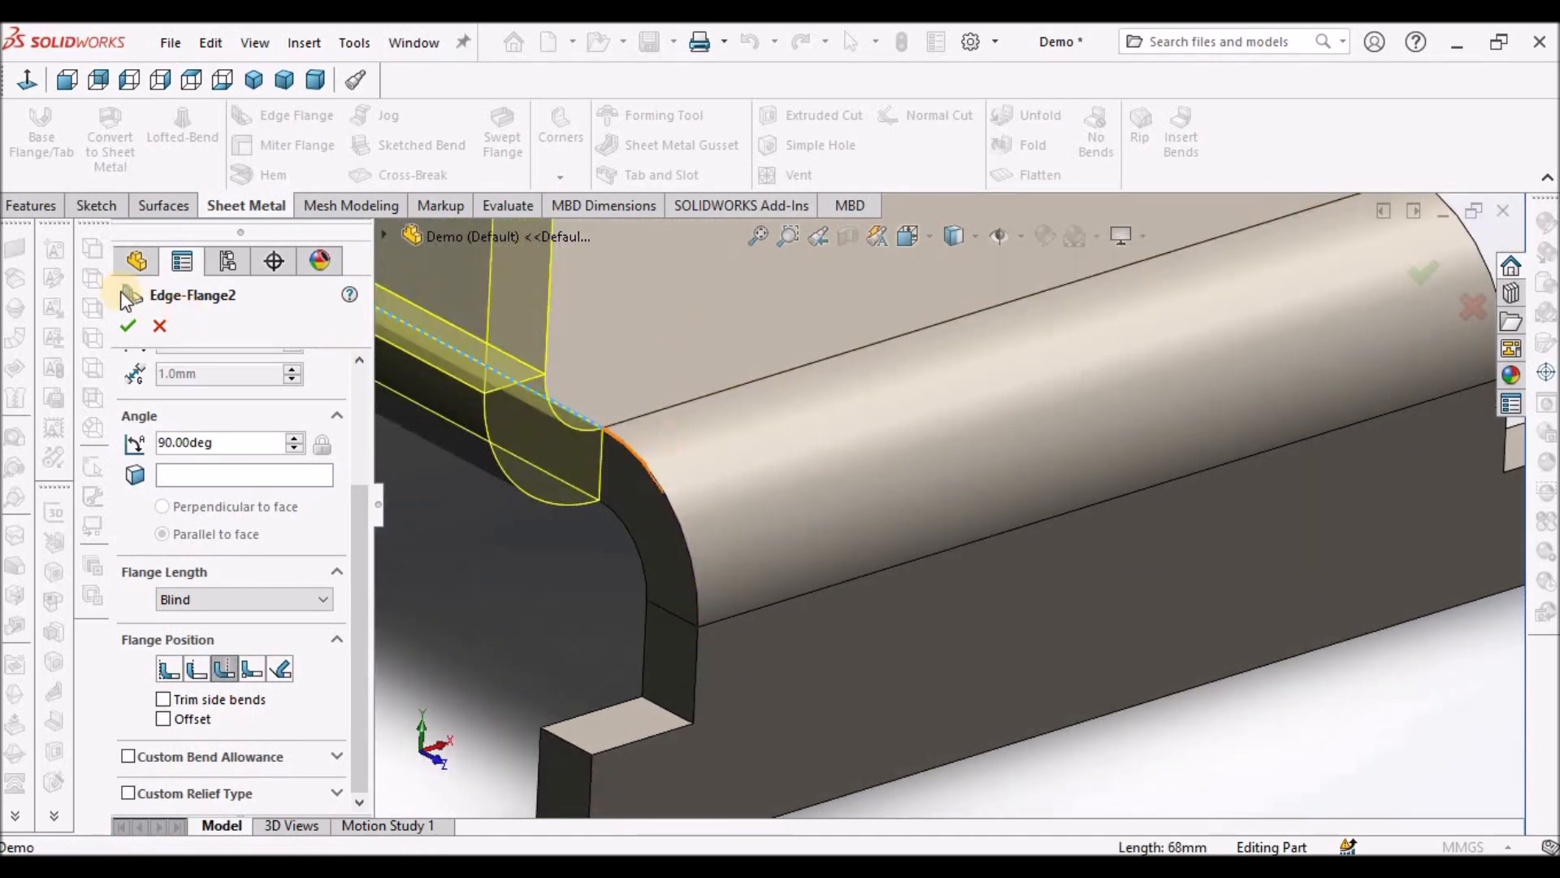
scroll(722, 481, "up", 5)
middle_click_drag(758, 463, 692, 610)
scroll(743, 495, "down", 5)
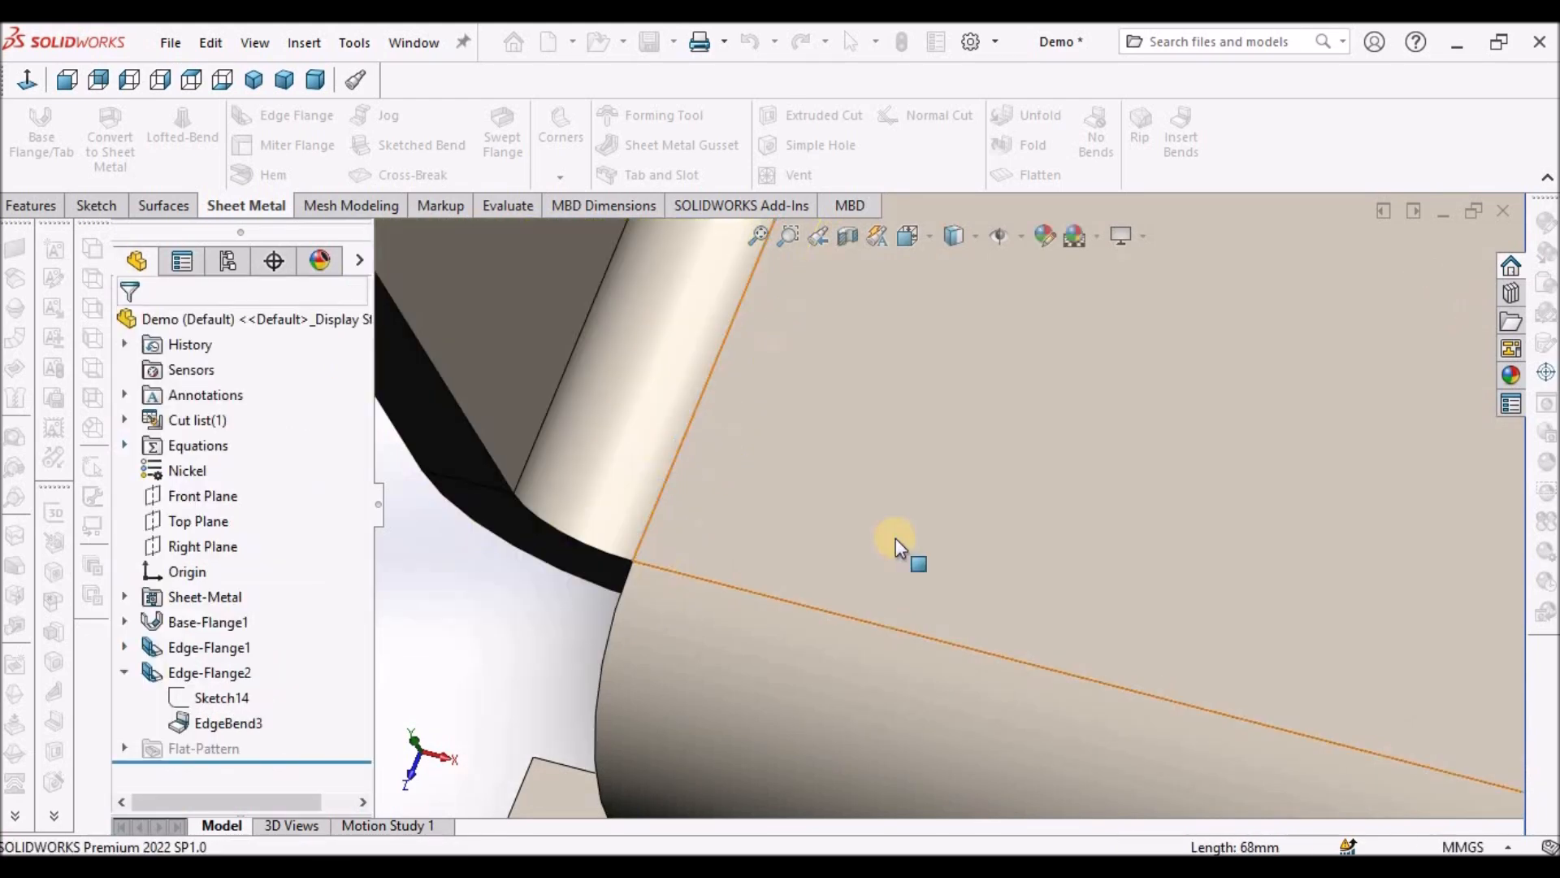
Add an upward 90-degree edge flange about 84 mm long on the remaining rear long edge beside the rounded flange.
scroll(895, 538, "up", 5)
scroll(896, 538, "up", 5)
middle_click_drag(857, 541, 1162, 488)
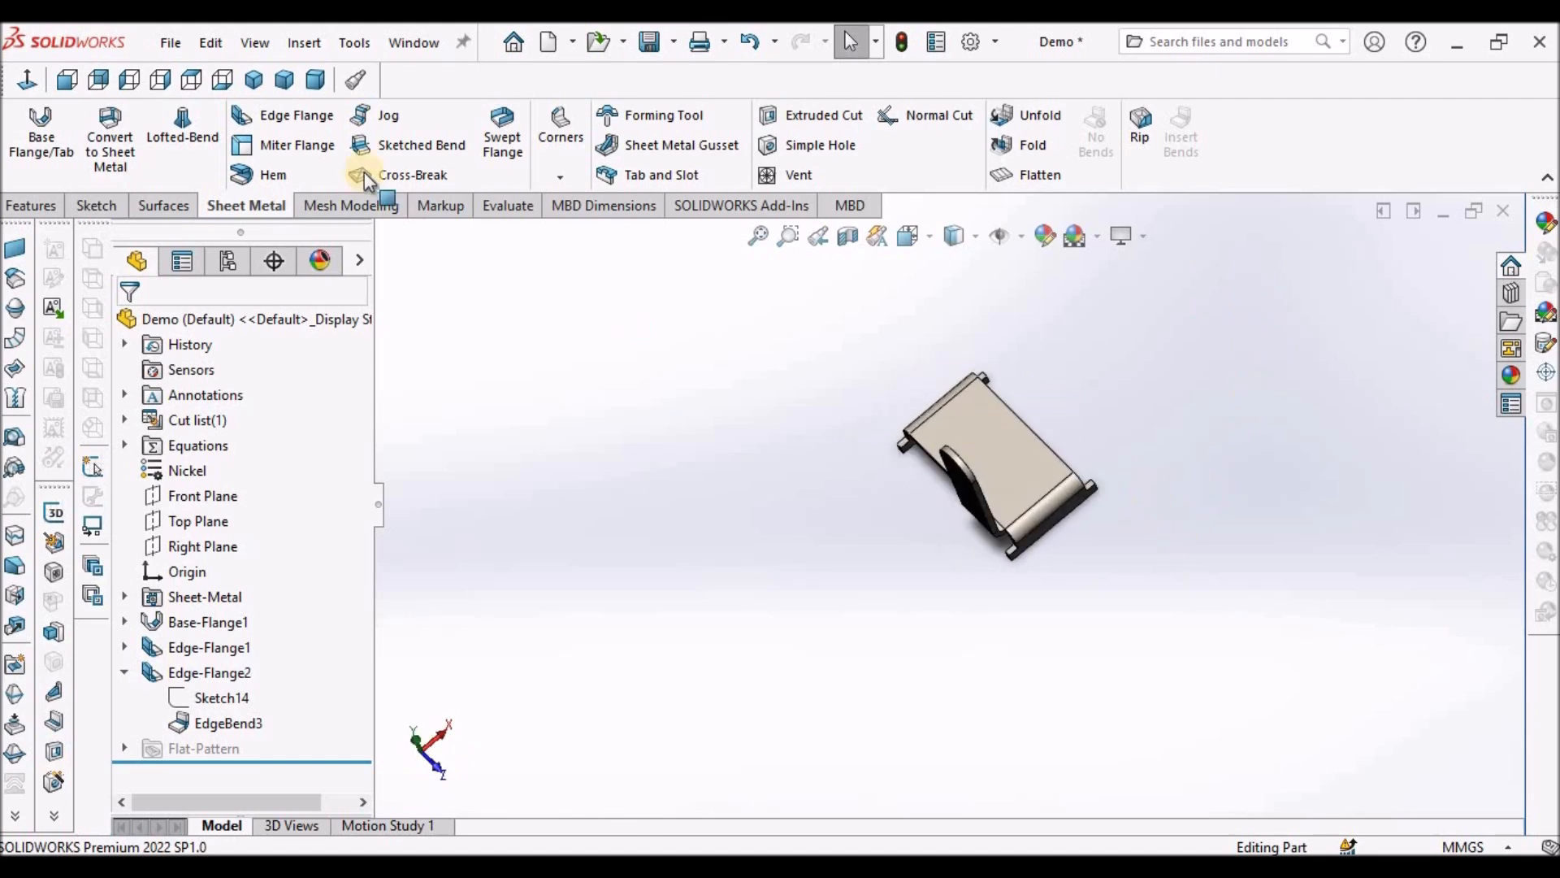
left_click(284, 121)
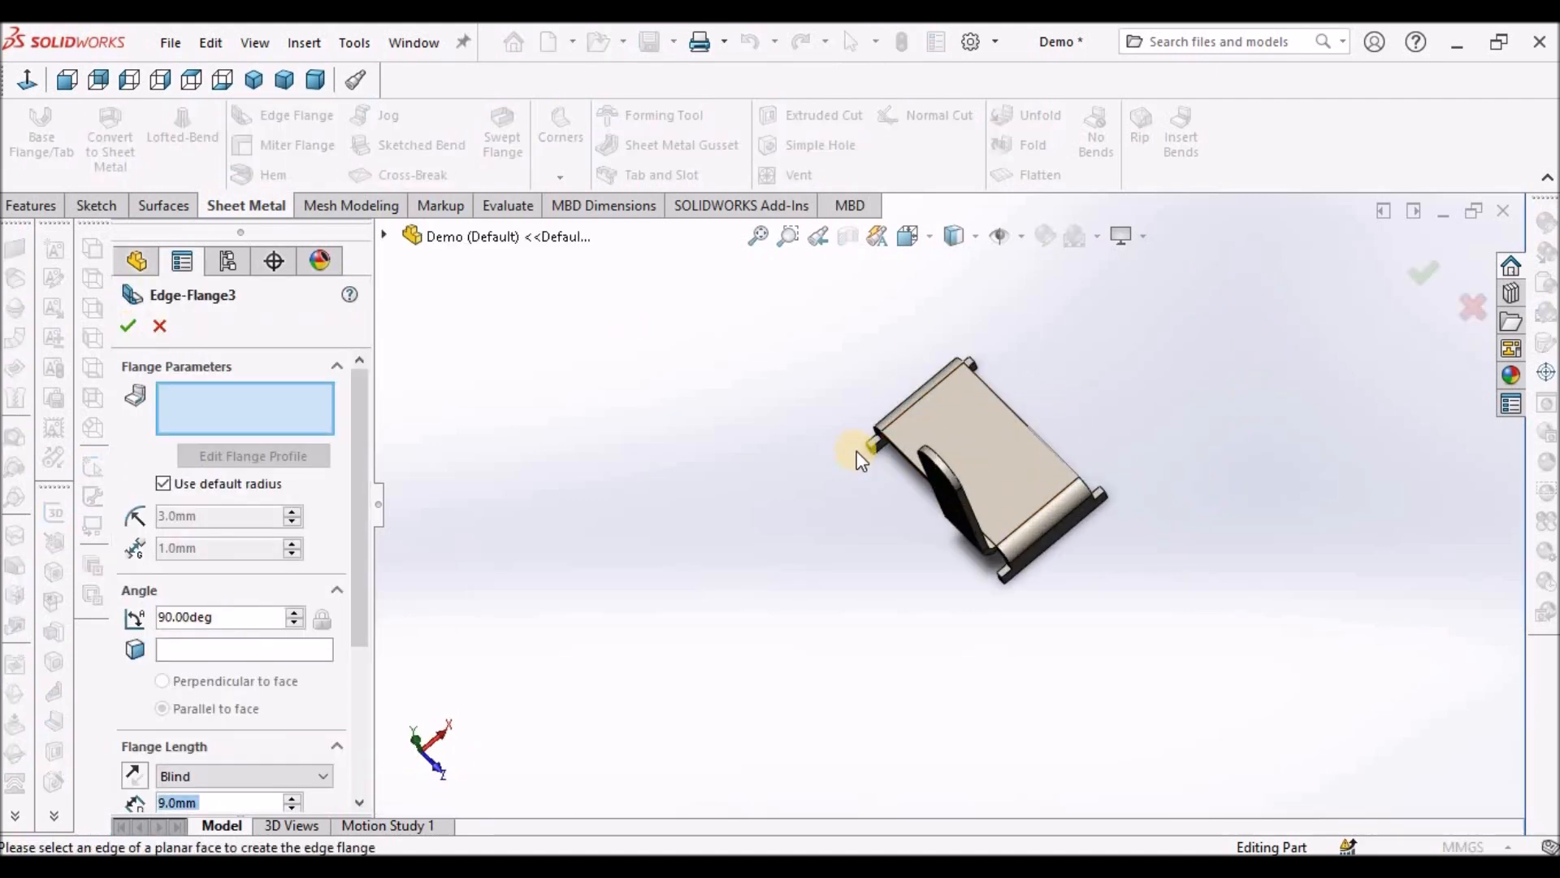
scroll(935, 455, "down", 3)
left_click(940, 461)
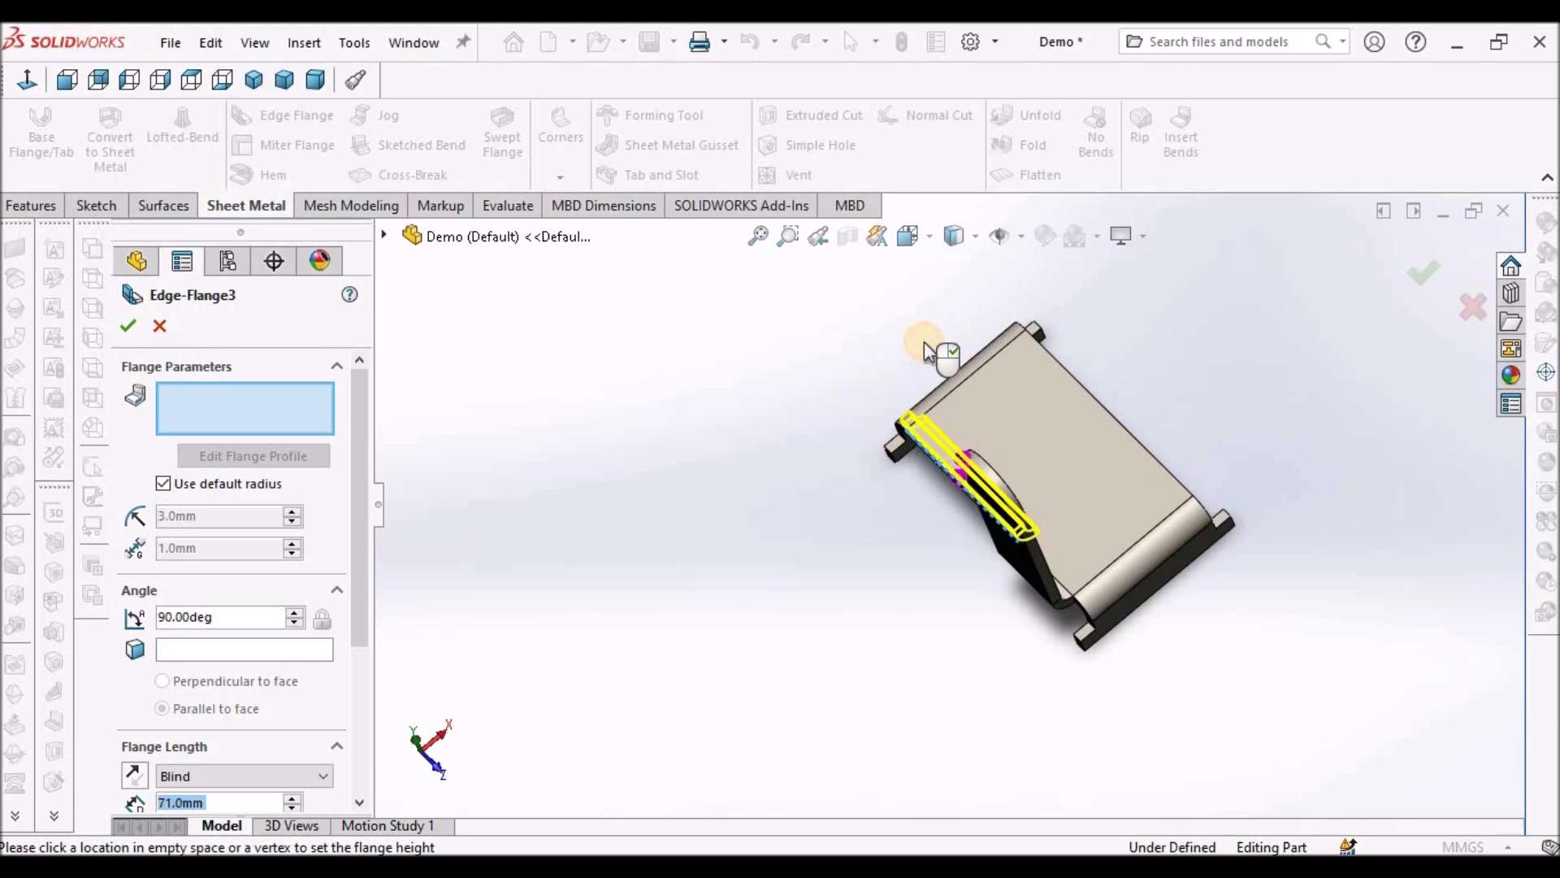
left_click(895, 325)
left_click(119, 325)
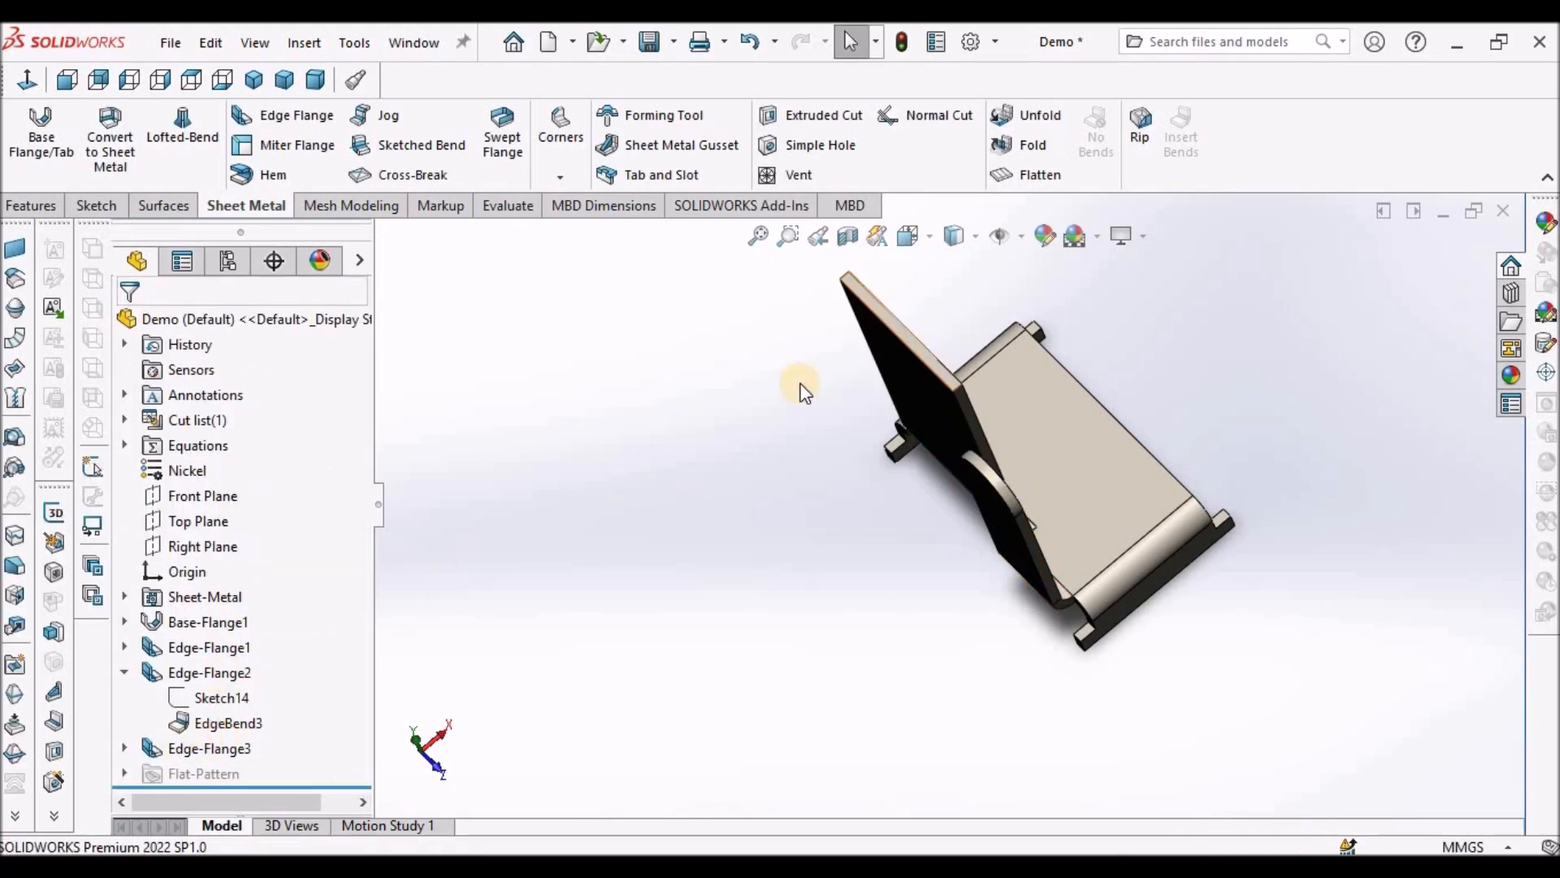
Edit the new tall edge flange (Edge-Flange3) and set its flange position to Bend Outside.
middle_click_drag(878, 361, 916, 235)
scroll(1155, 382, "down", 2)
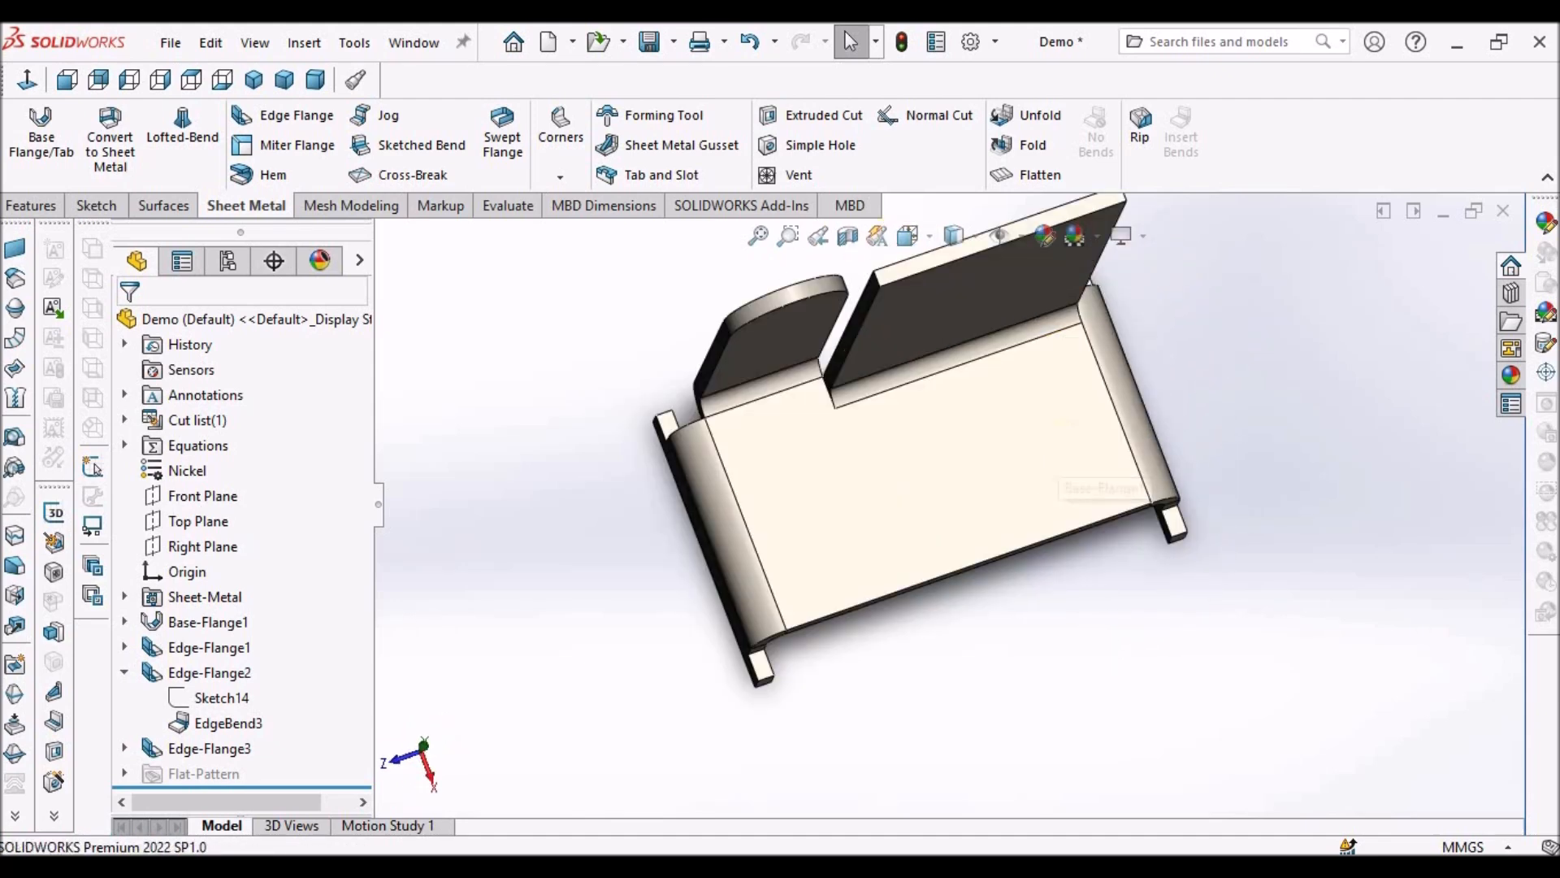
middle_click_drag(896, 455, 880, 338)
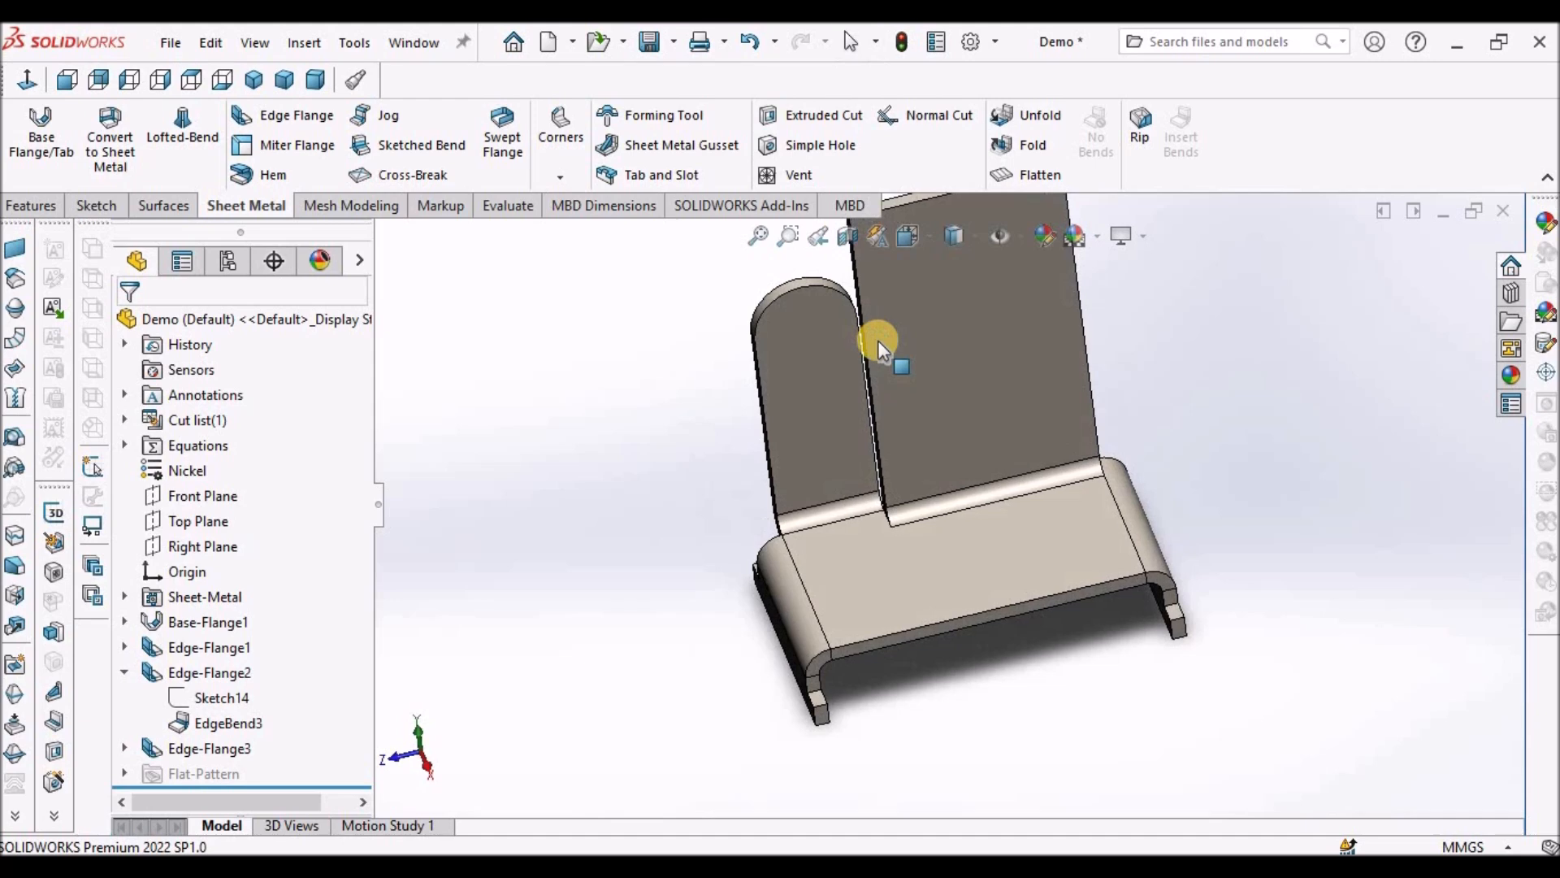
right_click(180, 747)
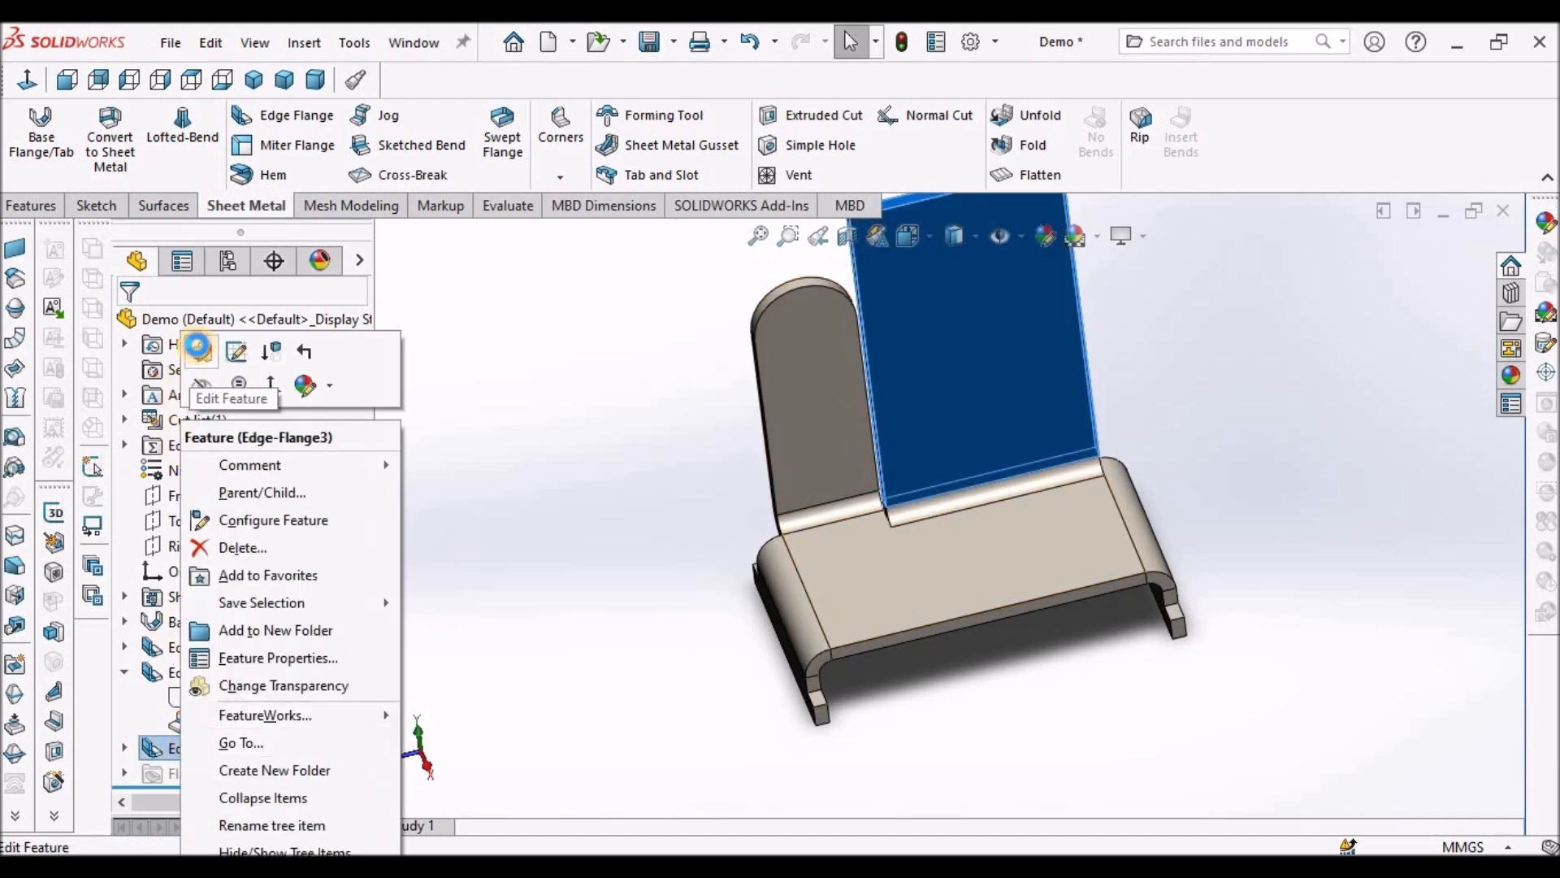
left_click(199, 350)
left_click_drag(359, 632, 313, 739)
scroll(244, 731, "down", 1)
left_click(224, 713)
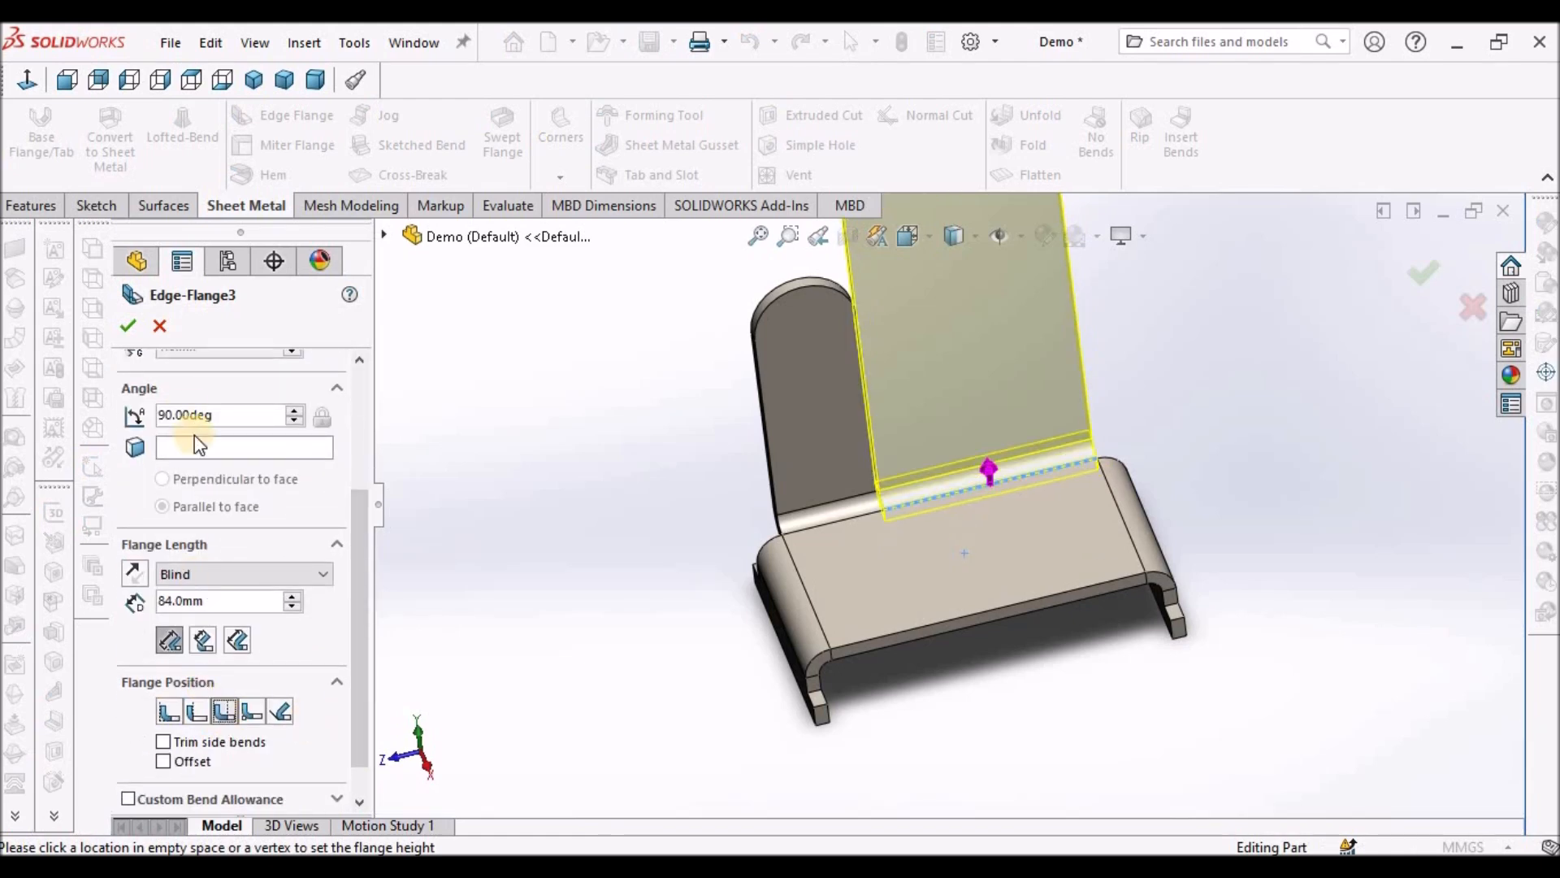
left_click(123, 323)
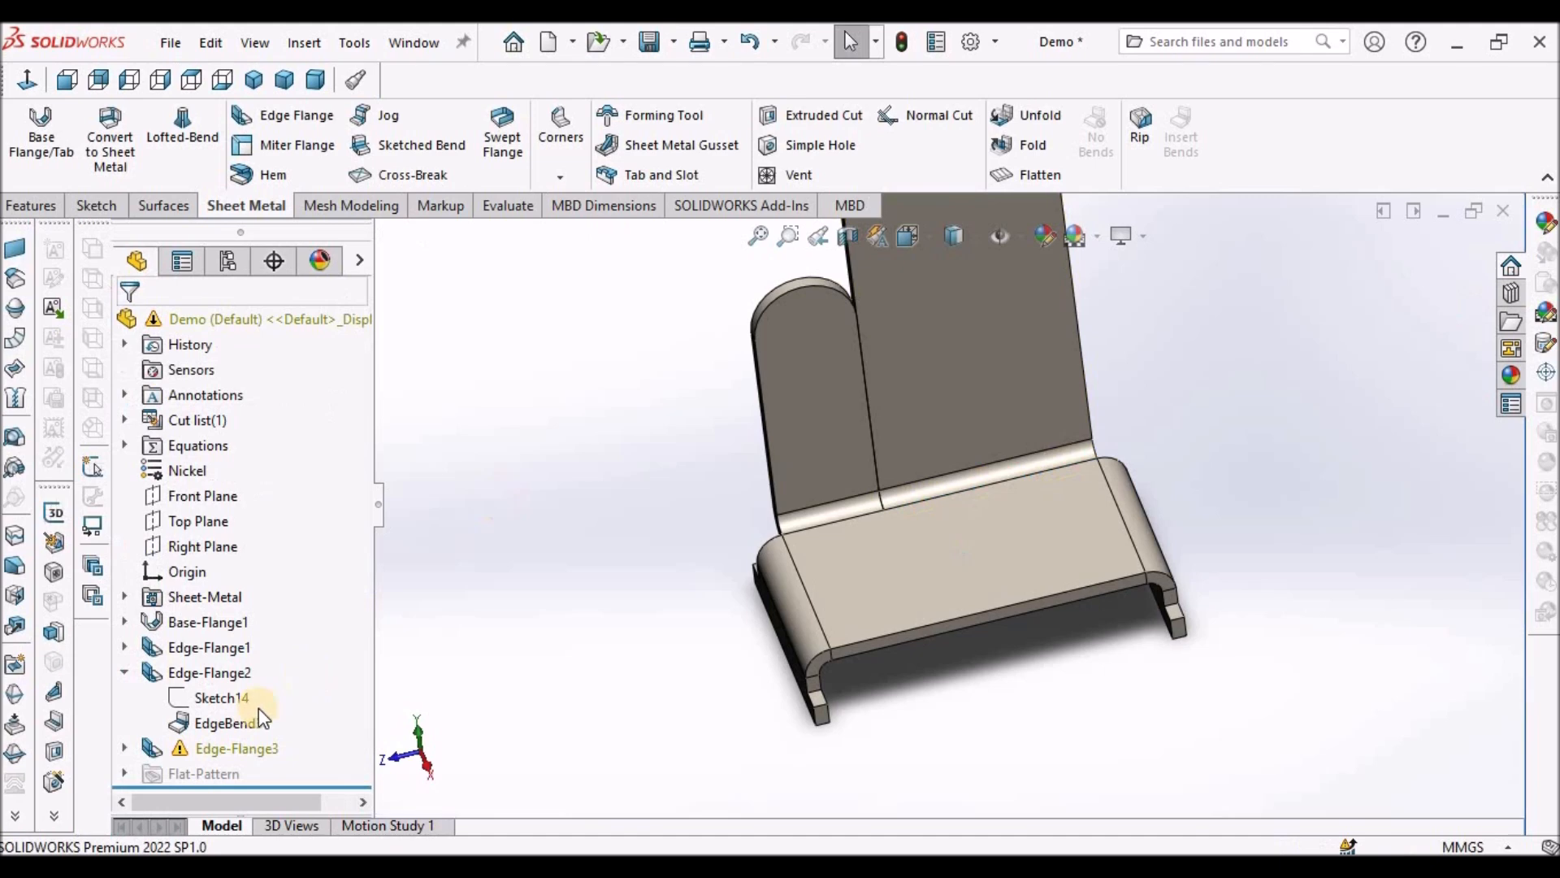
Edit the tall flange's profile sketch (Sketch17) and move its side line away from the rounded flange, narrowing the rectangle to about 19 mm.
middle_click_drag(898, 480, 910, 699)
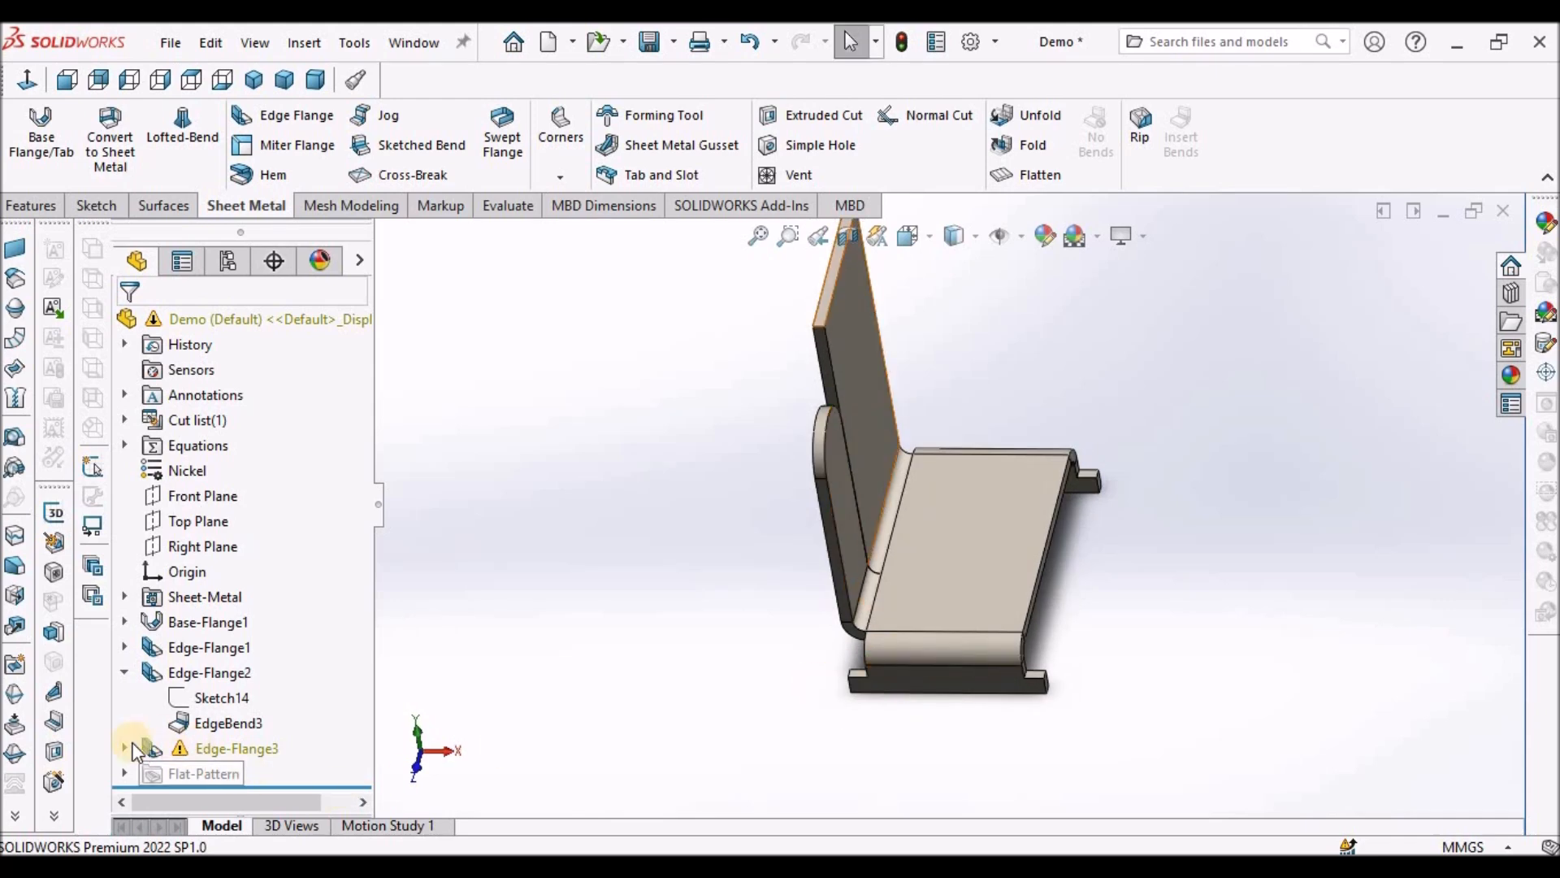
left_click(125, 747)
right_click(245, 749)
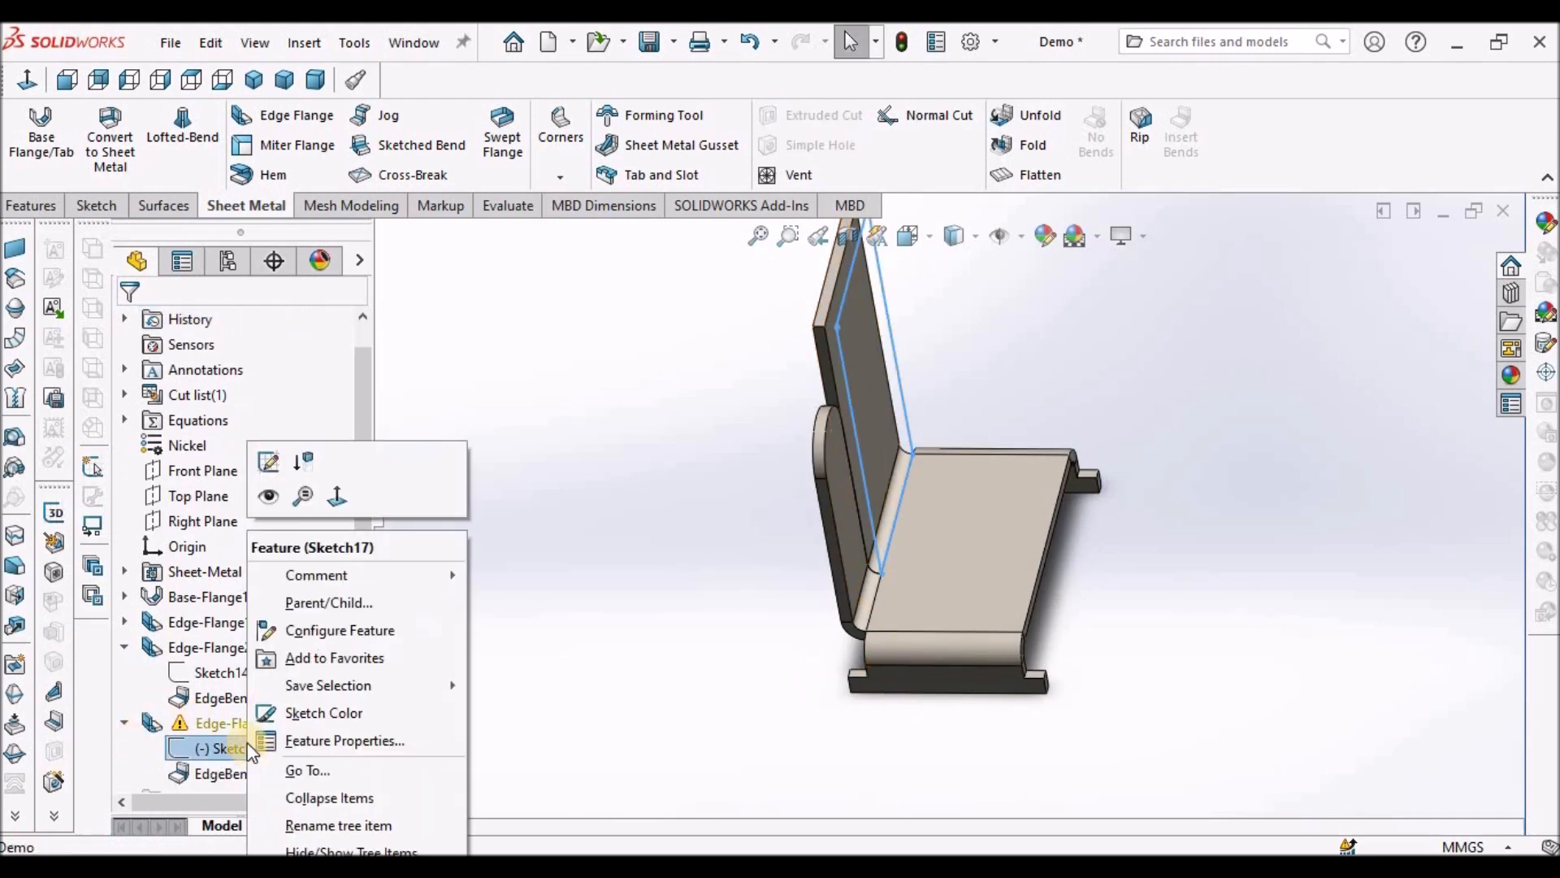
left_click(271, 463)
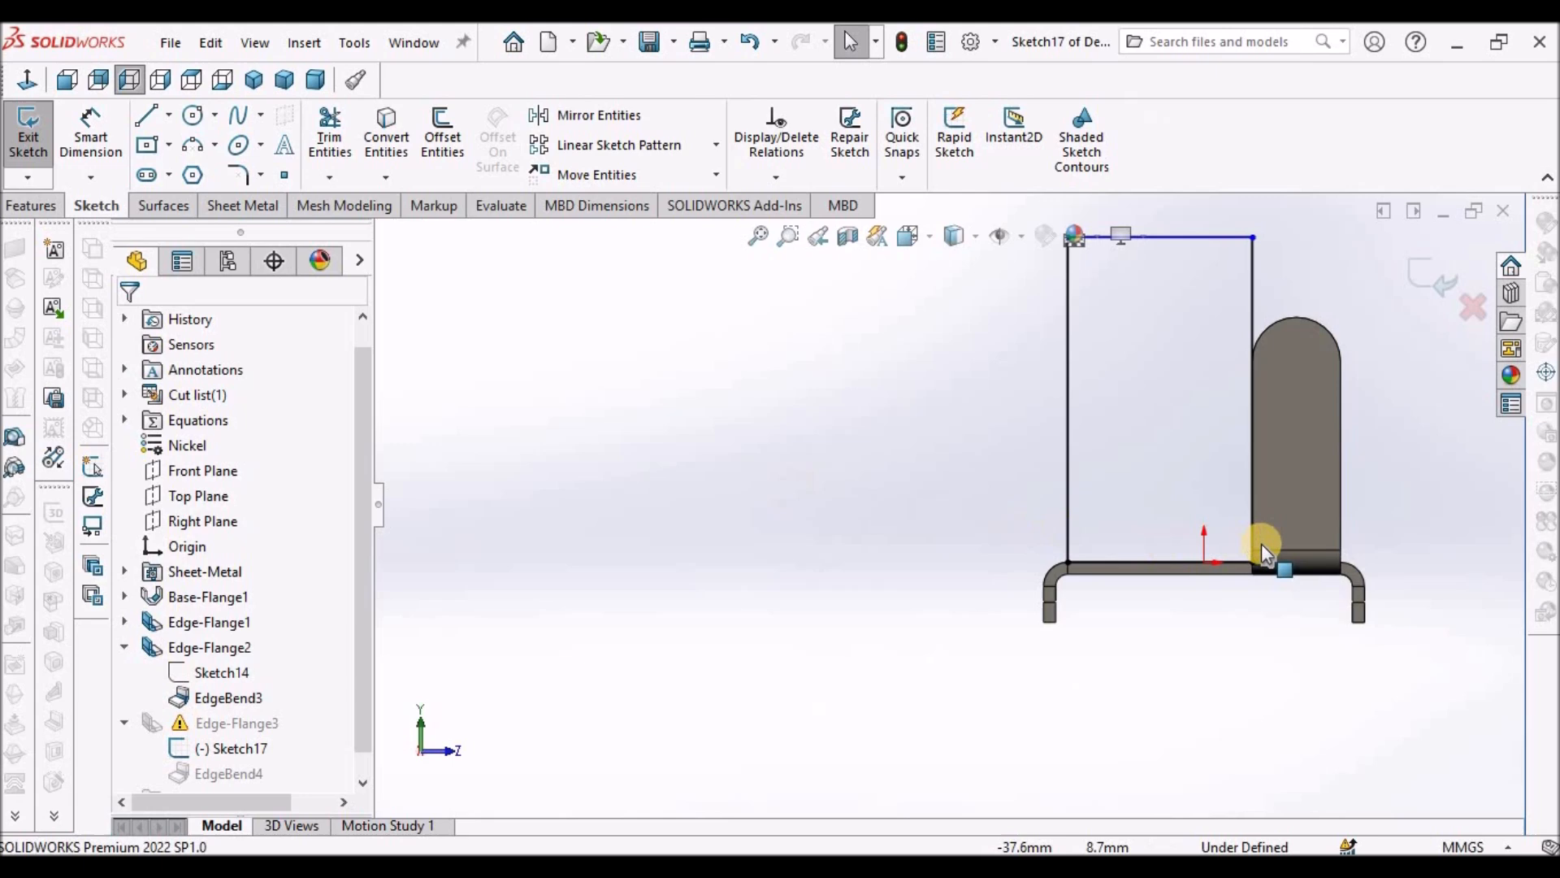
scroll(1264, 549, "down", 1)
left_click_drag(1235, 564, 1107, 562)
left_click(644, 521)
Lower the top line of the narrowed rectangular profile to shorten the second long-edge flange.
scroll(949, 500, "up", 2)
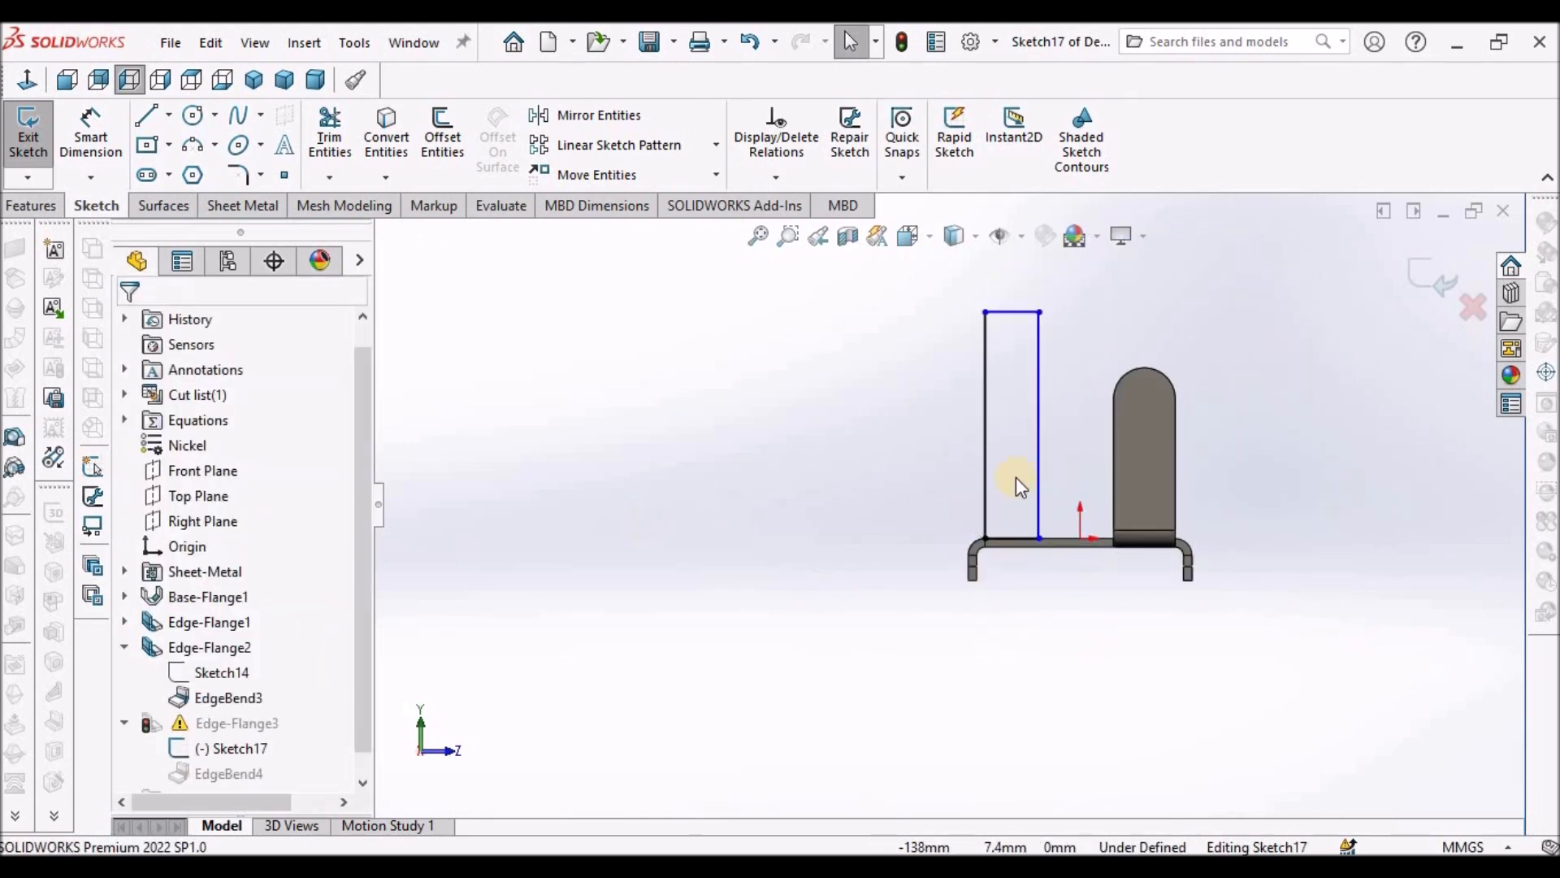
scroll(1019, 323, "down", 1)
left_click_drag(1037, 317, 1032, 411)
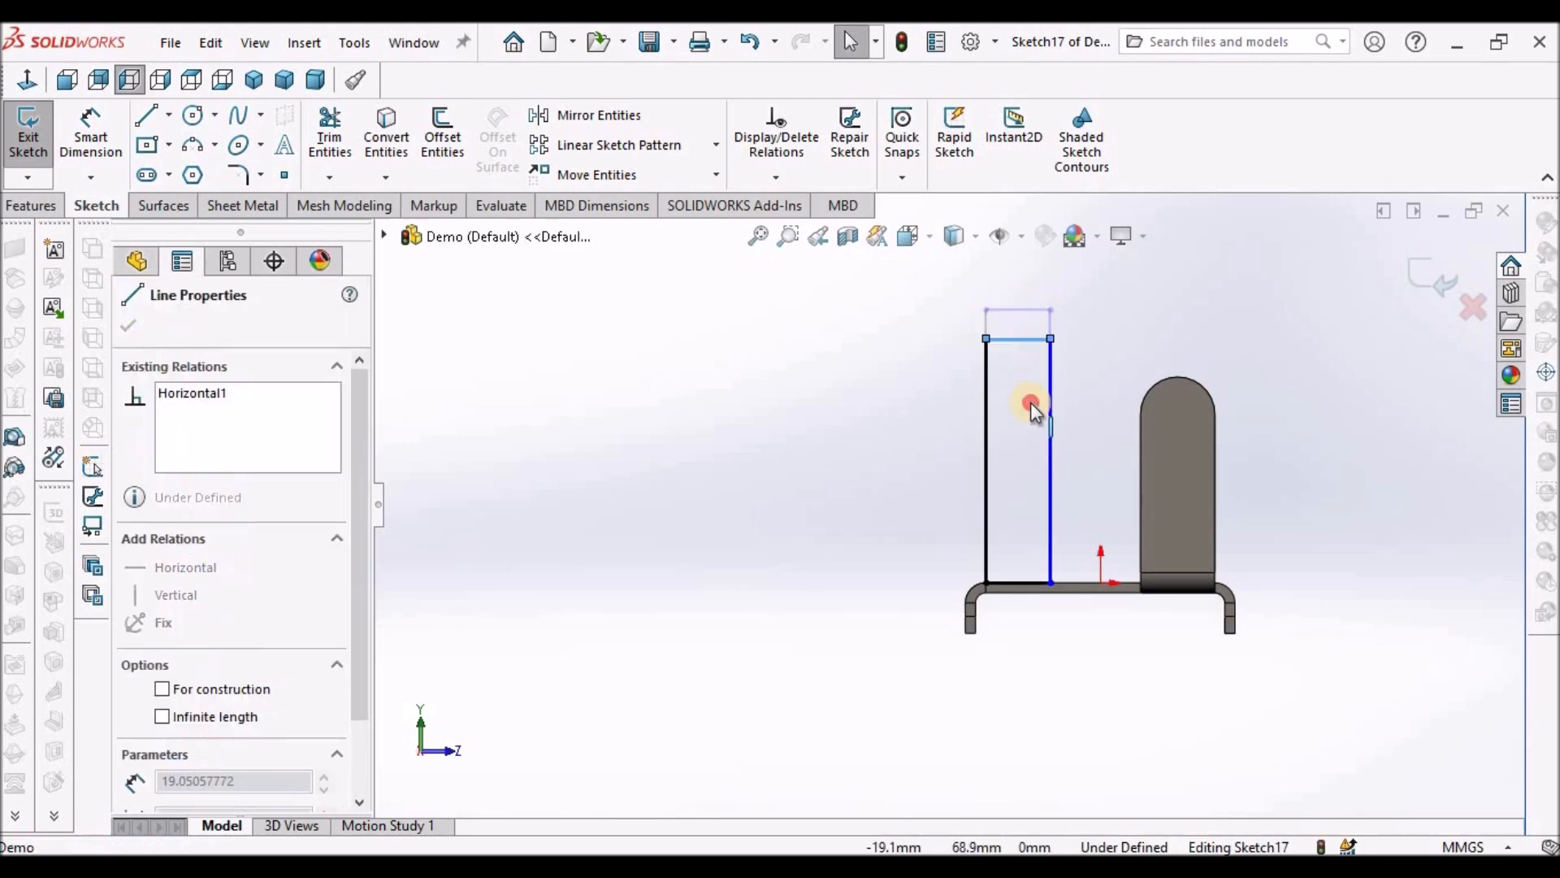
left_click(850, 446)
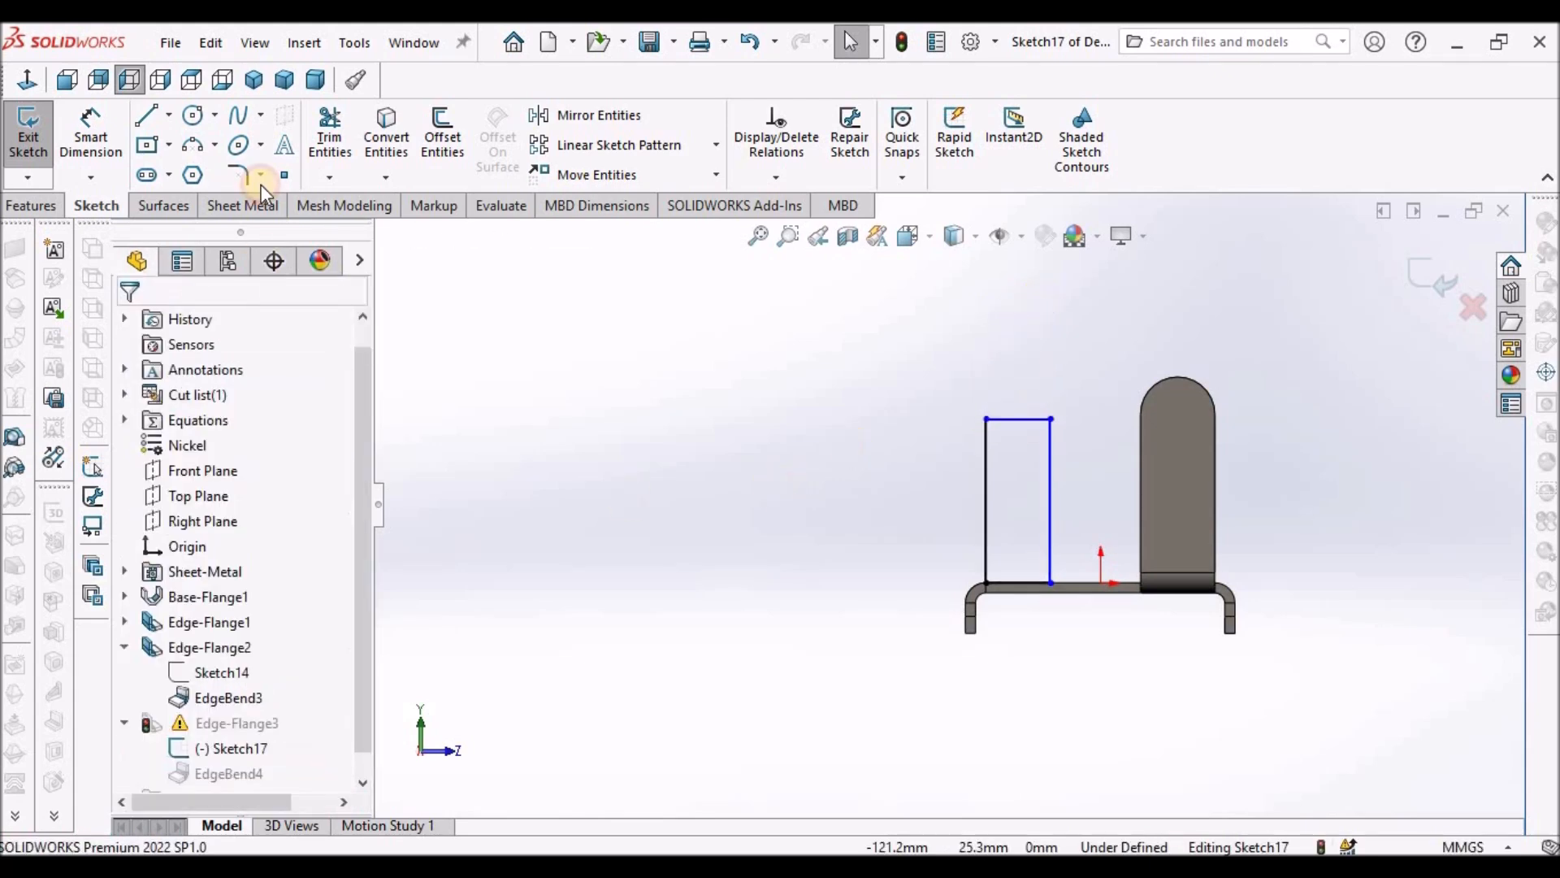
Dimension the base width of the second flange's rectangular profile to 22 mm.
left_click(71, 128)
left_click(1022, 585)
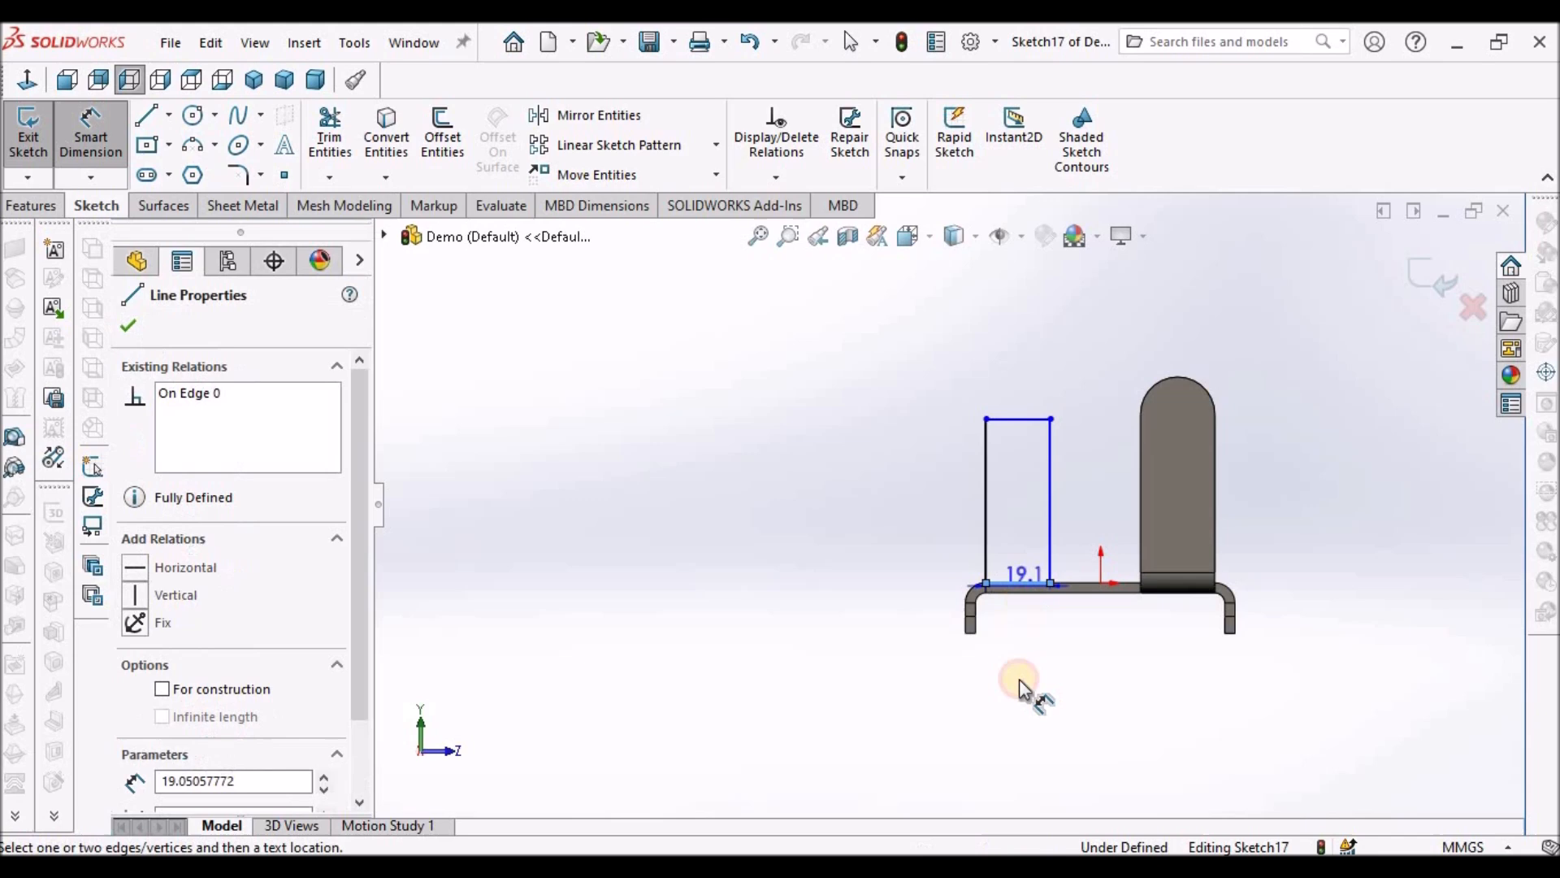
left_click(1028, 689)
type("22")
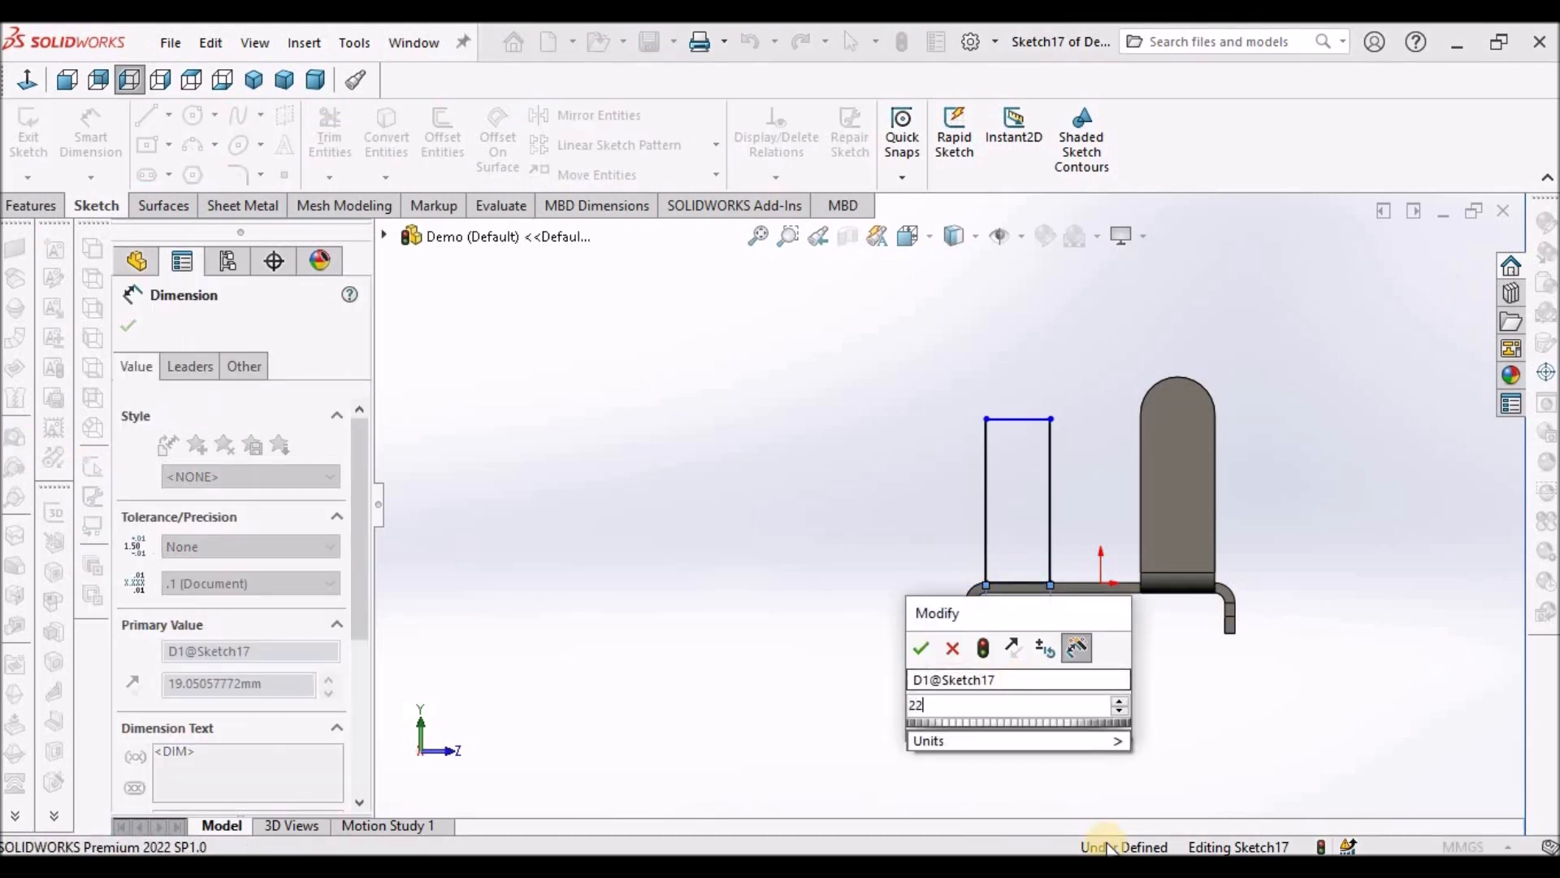
key("Return")
left_click(1168, 671)
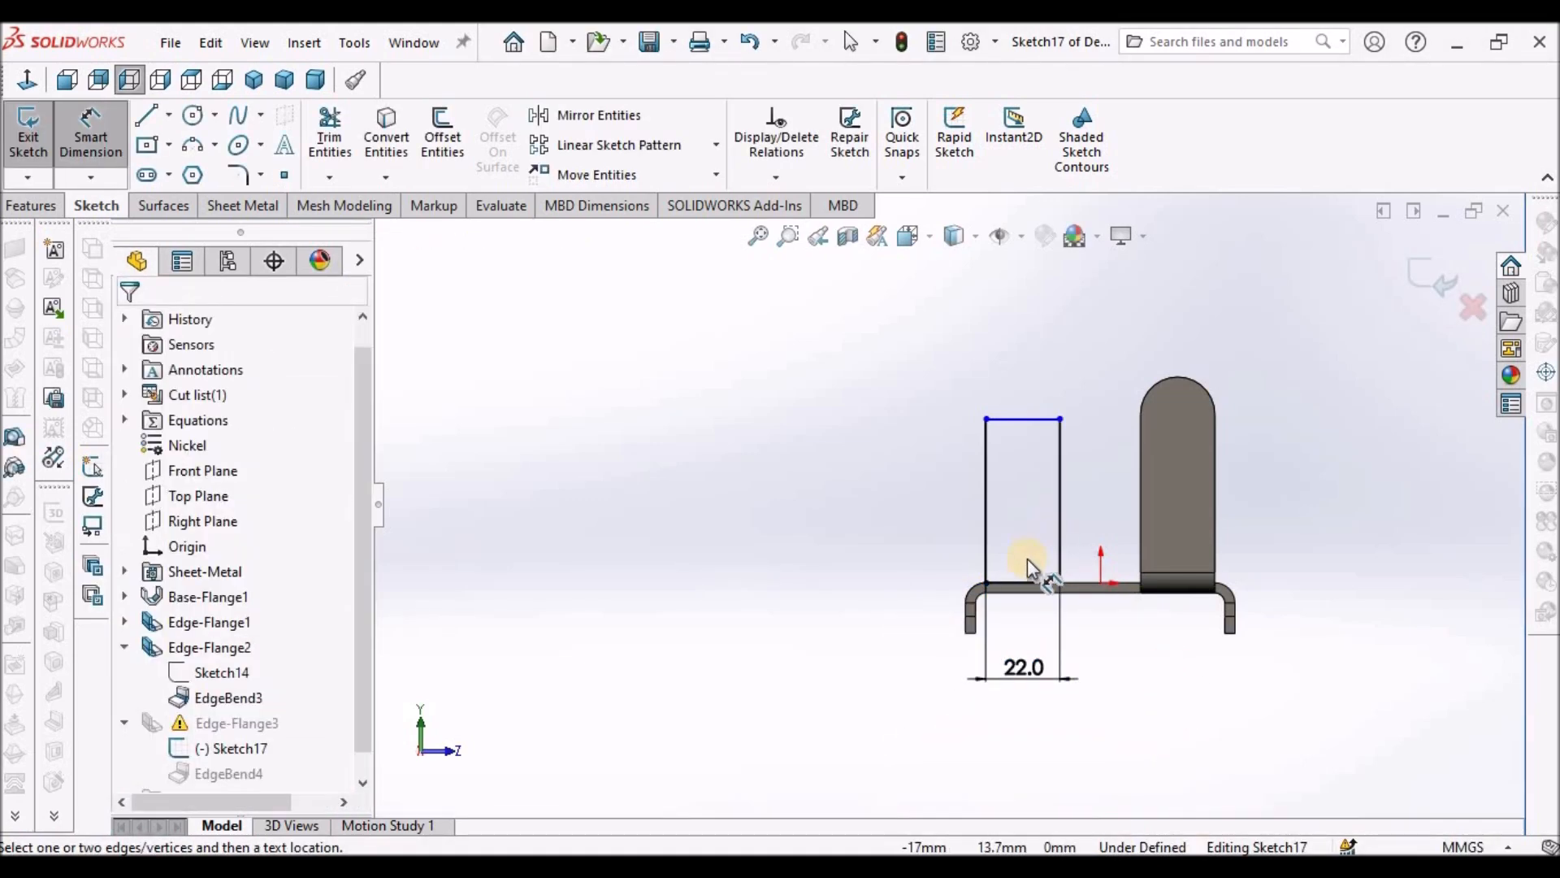
Dimension the height of the second flange's rectangular profile to 50 mm.
left_click(983, 484)
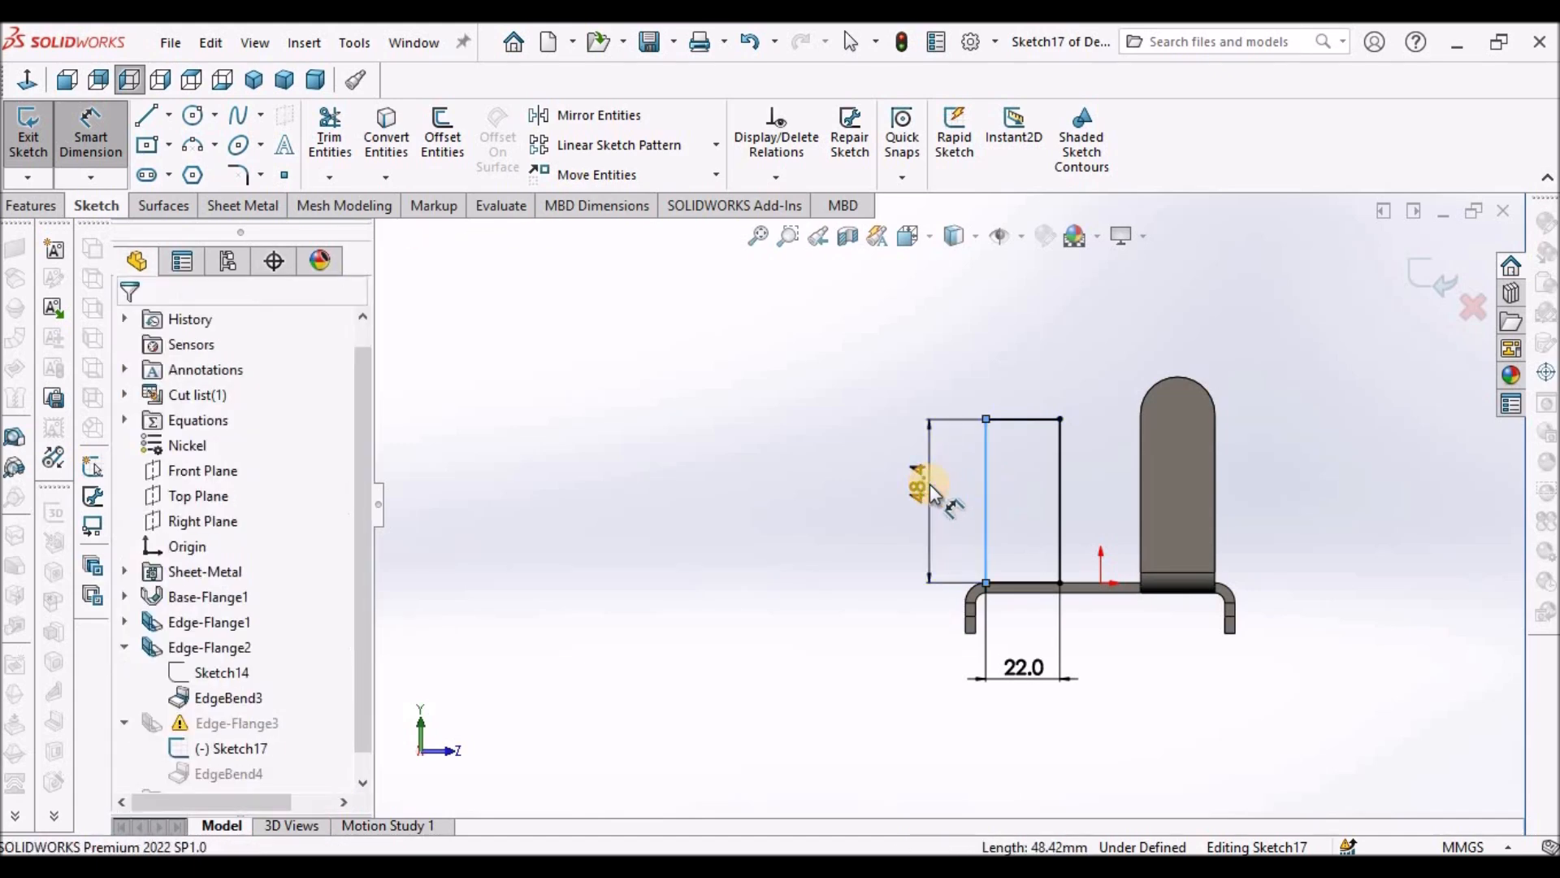
left_click(932, 484)
type("50")
key("Return")
left_click(746, 445)
right_click(746, 445)
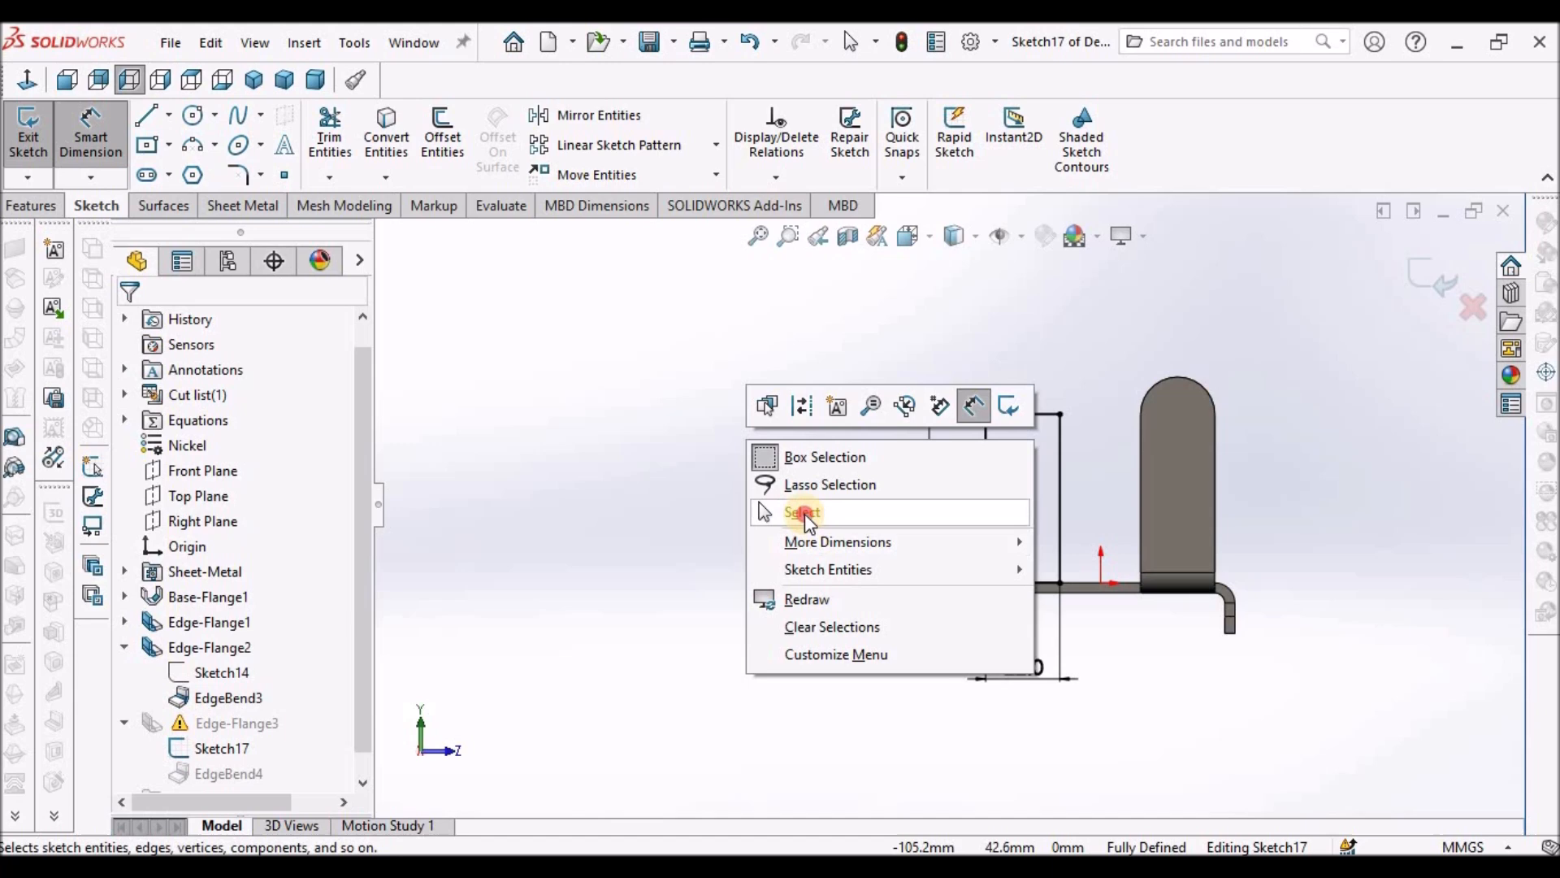
left_click(804, 514)
Convert the profile's top line to construction geometry and draw a three-point arc of about 12.9 mm radius over its endpoints.
left_click(1035, 421)
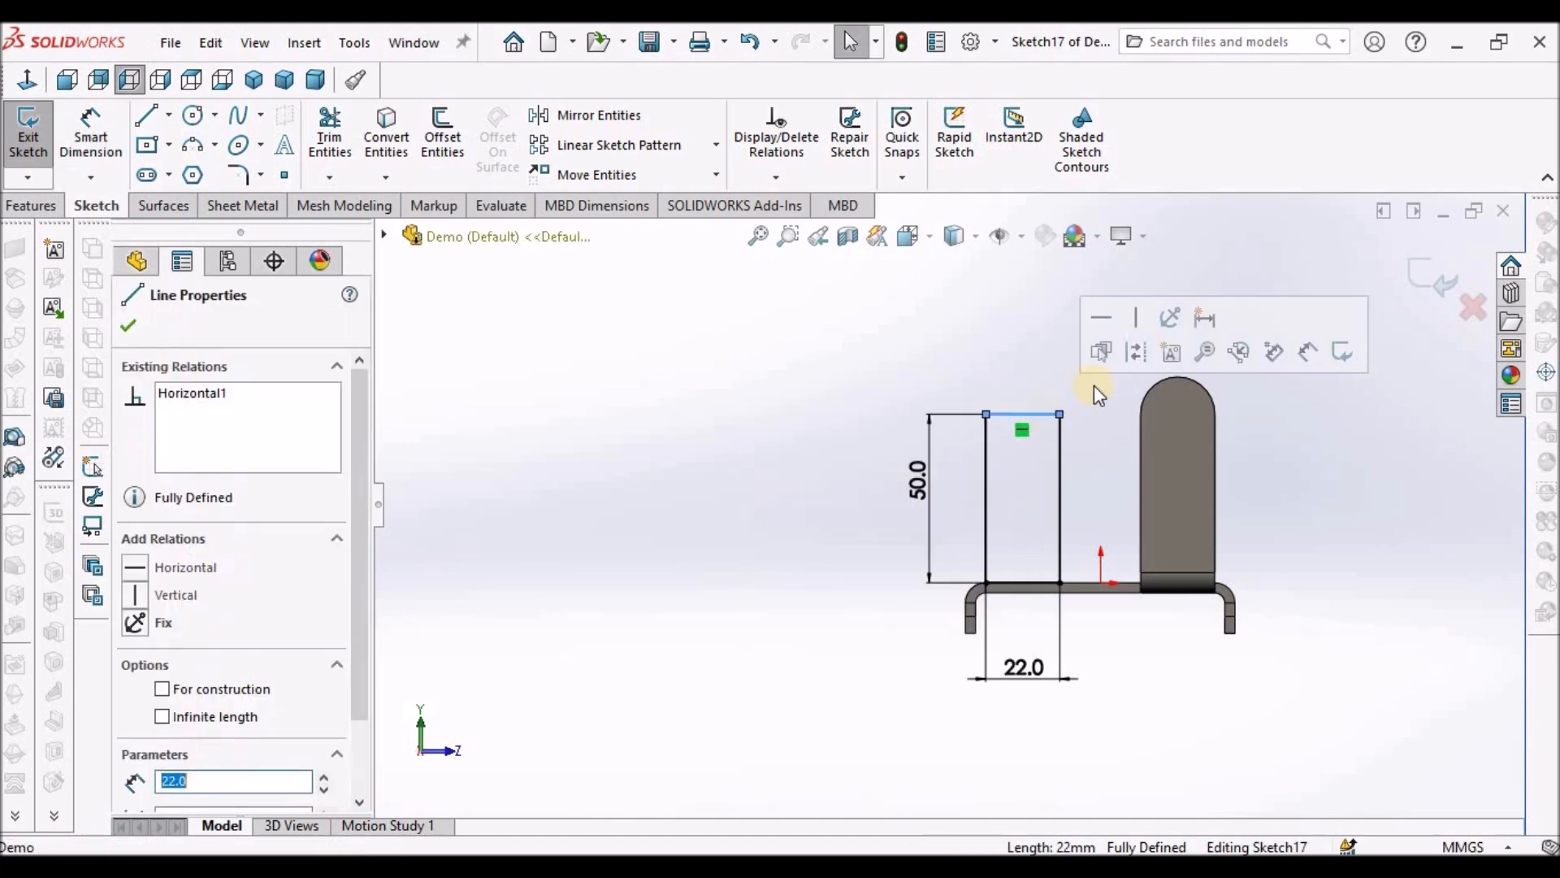
left_click(1139, 331)
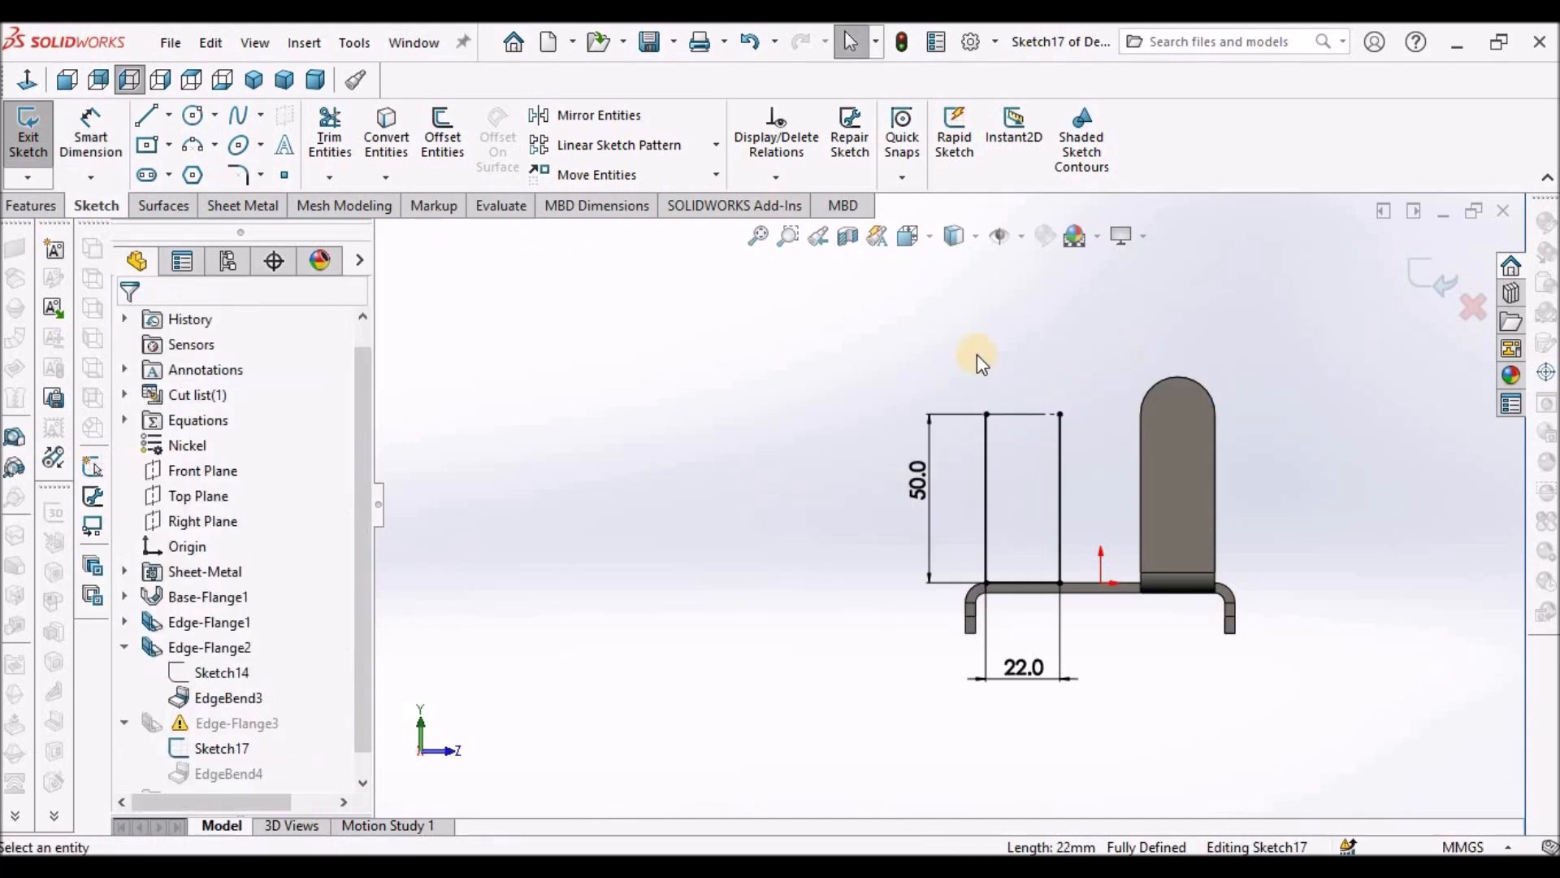
left_click(191, 148)
scroll(853, 348, "down", 3)
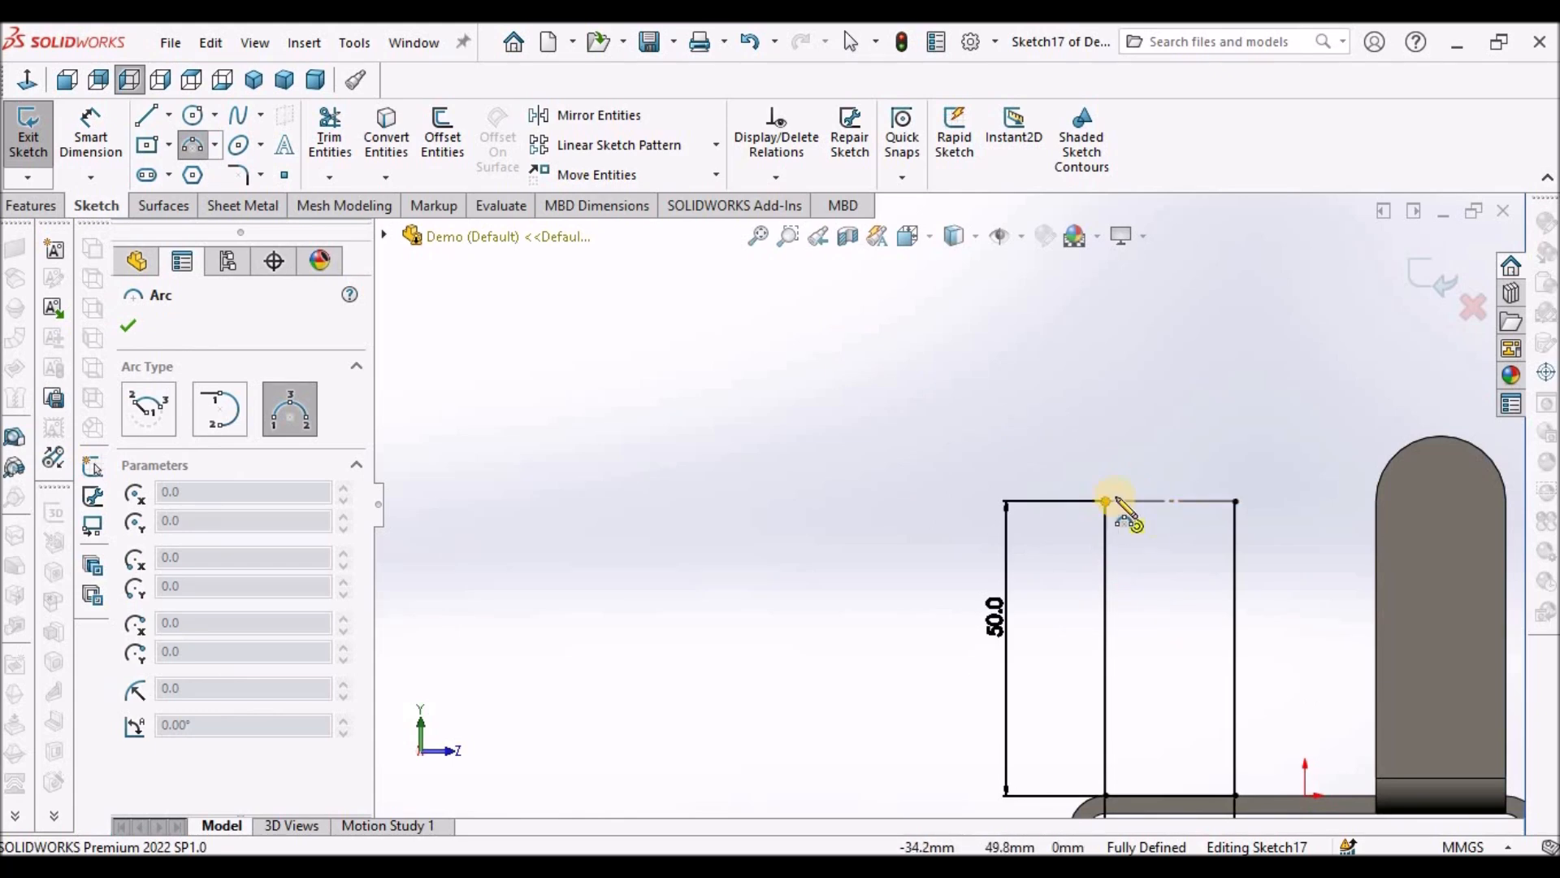
left_click(1106, 502)
left_click(1235, 502)
left_click(1190, 390)
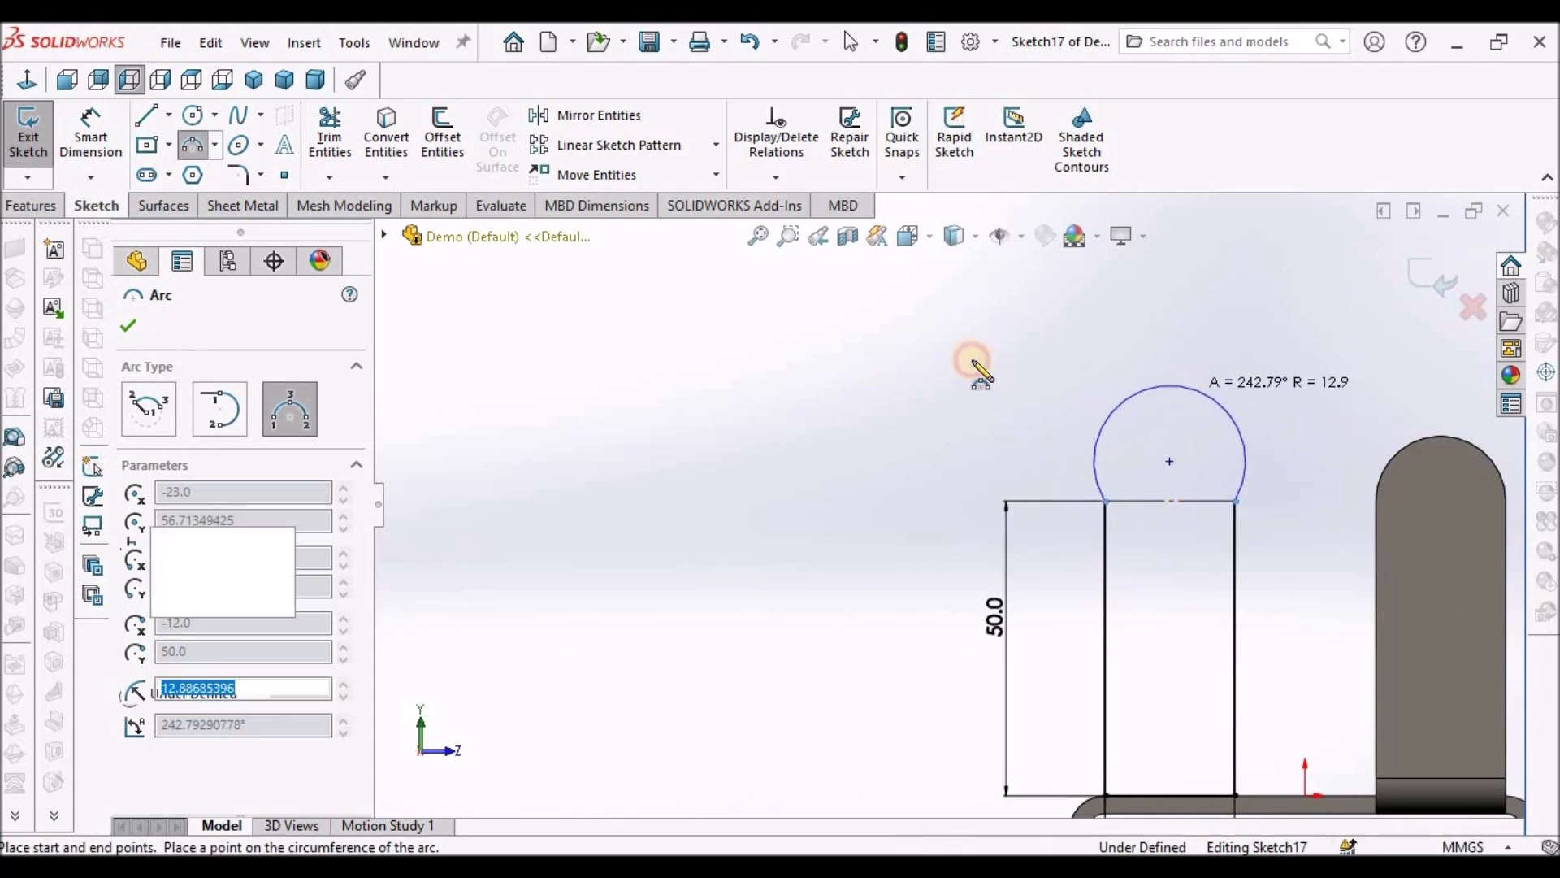
right_click(979, 367)
left_click(1003, 375)
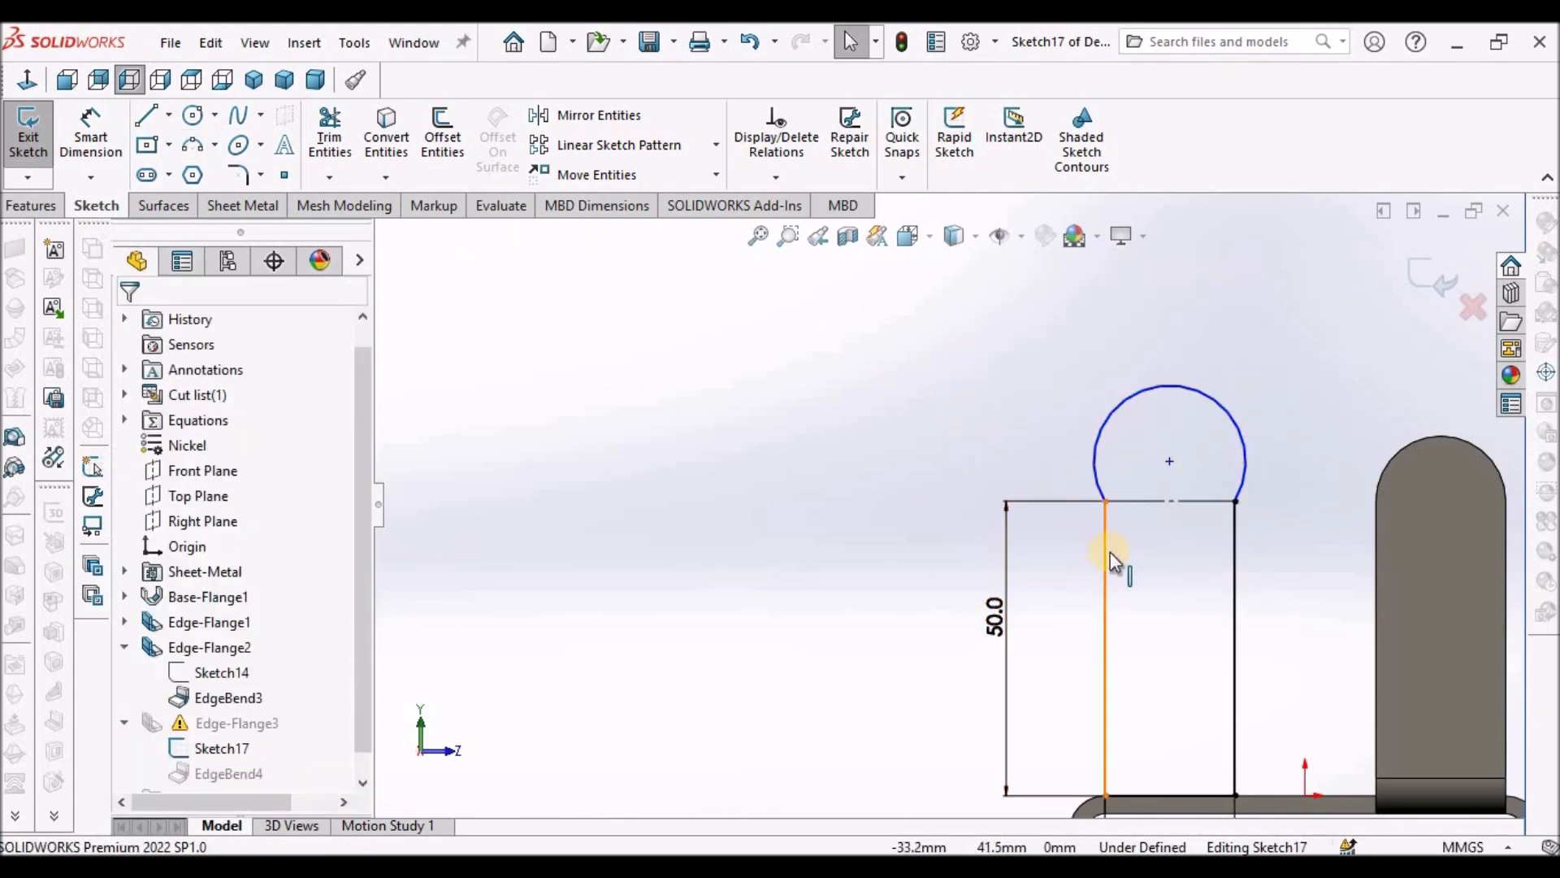
Make the arc tangent to the profile's adjacent side line and finish the flange sketch.
left_click(1107, 552)
left_click(1110, 413, "ctrl")
left_click(134, 696)
left_click(129, 326)
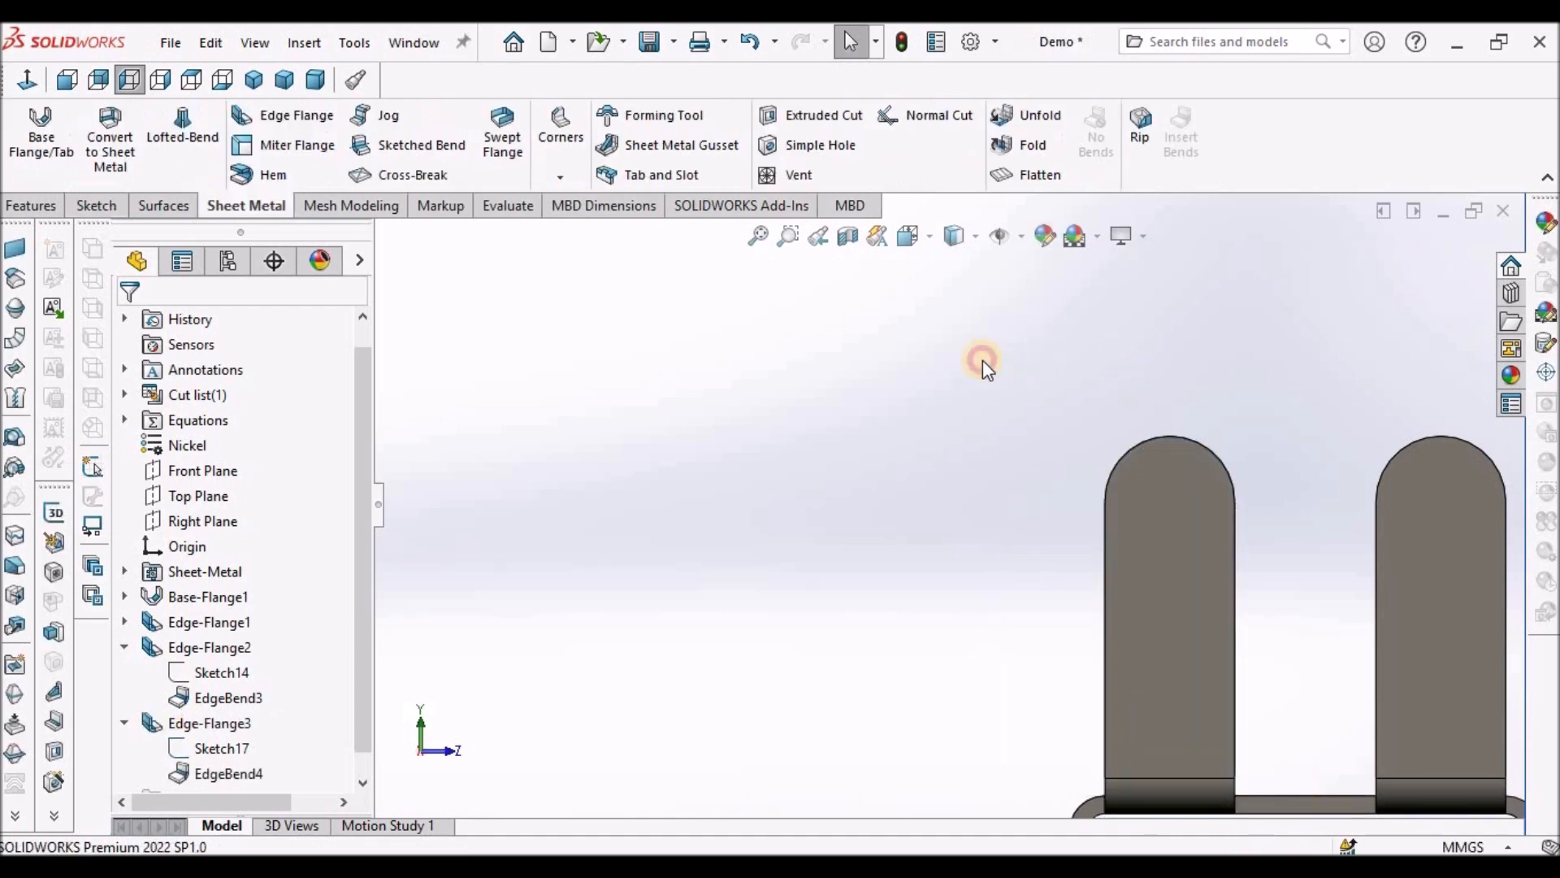
Set the part to the isometric view and save it.
middle_click_drag(823, 440, 1205, 651)
scroll(1147, 578, "down", 7)
scroll(1205, 651, "up", 6)
left_click(253, 81)
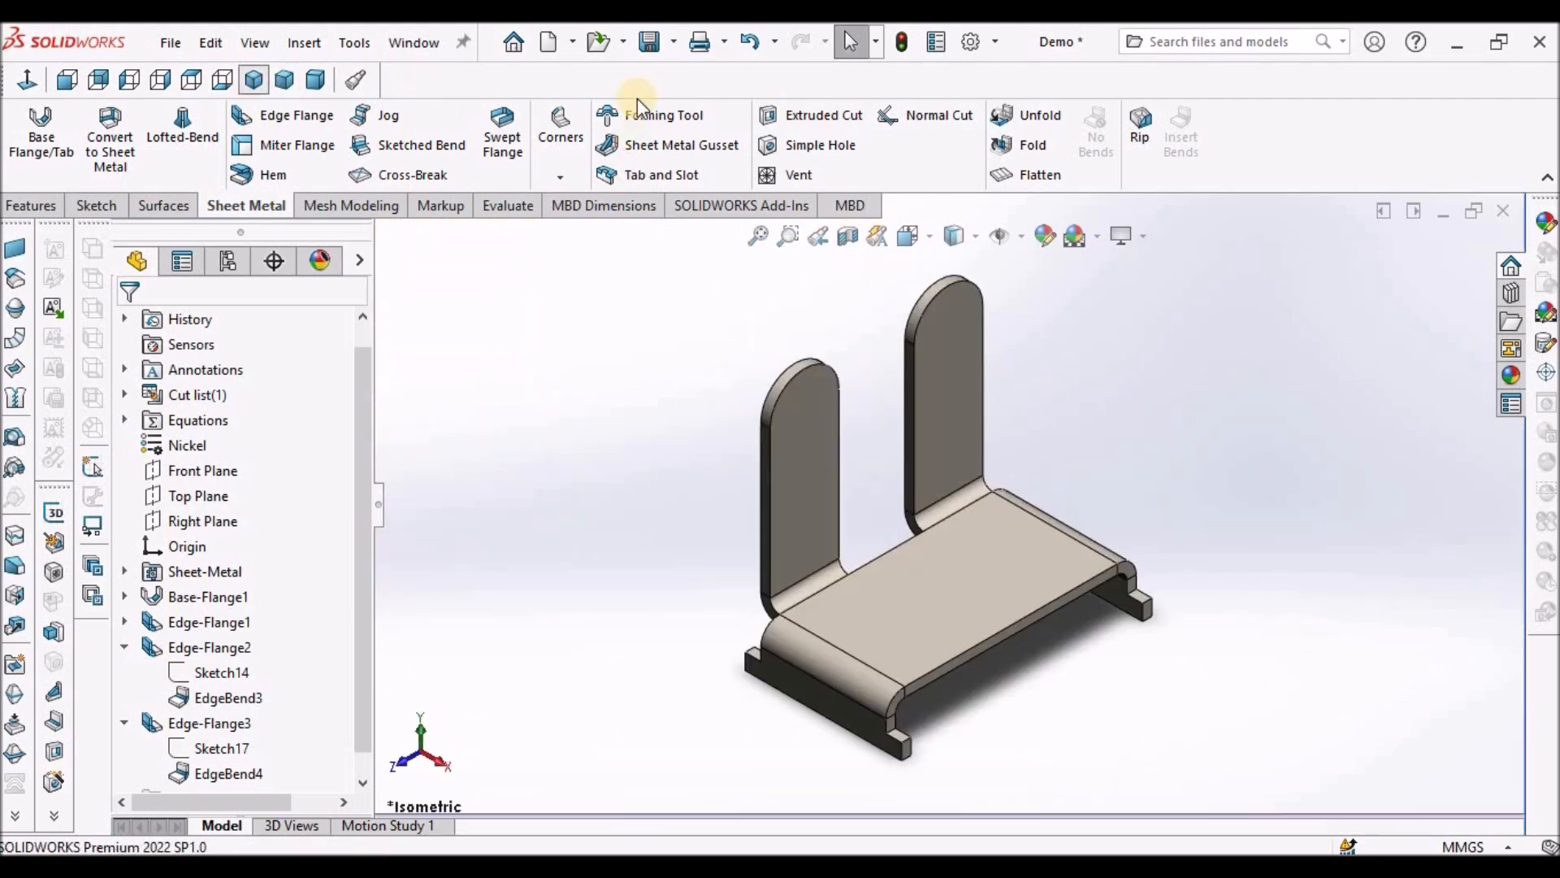
left_click(650, 42)
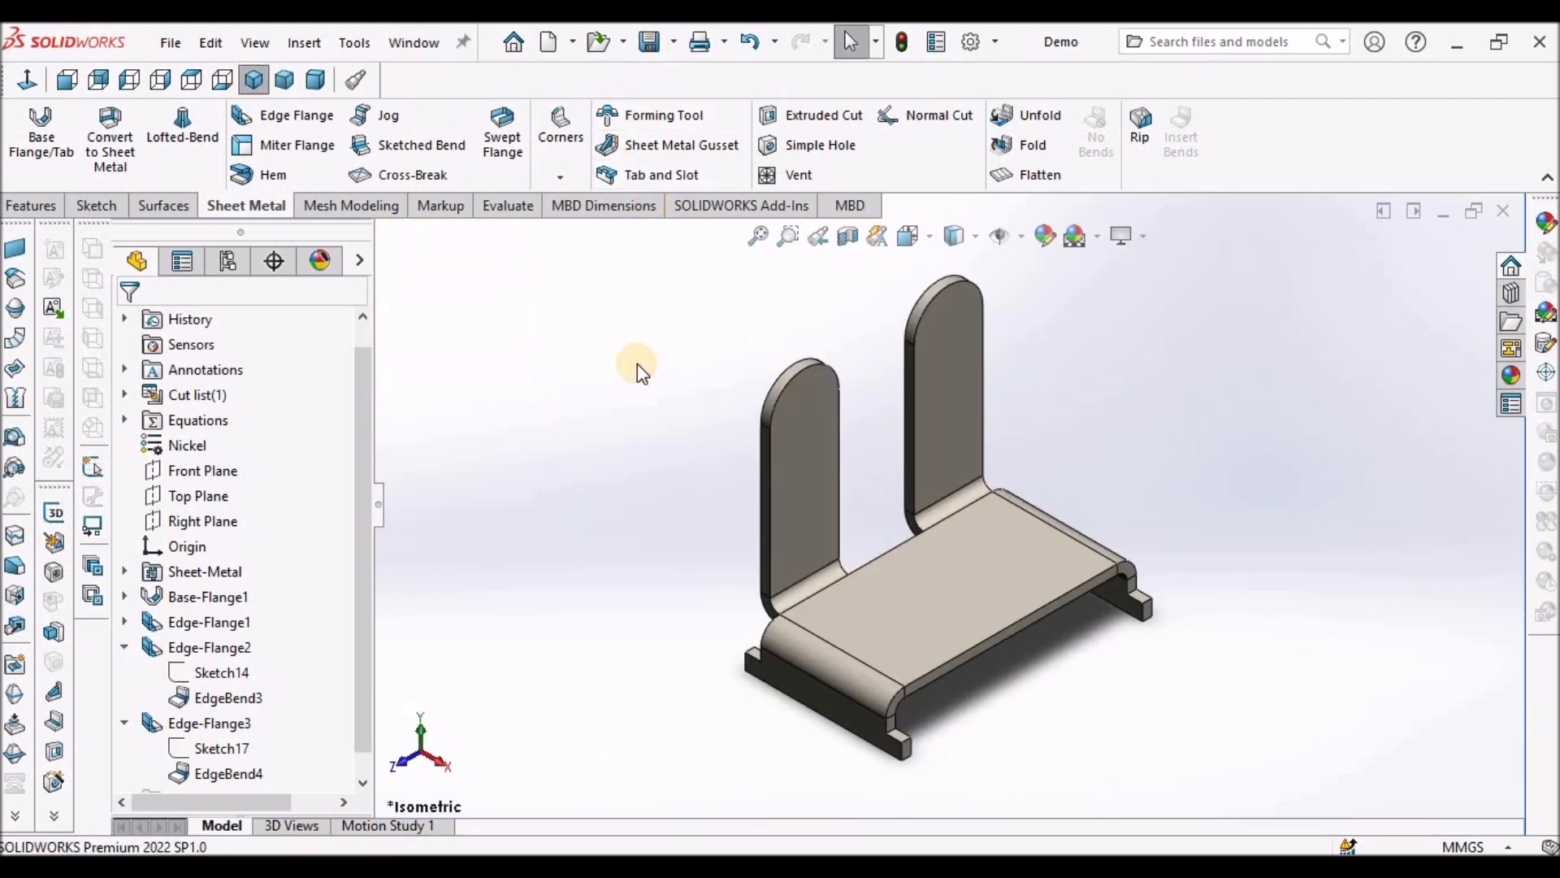
Start an edge flange on the base edge between the two upright flanges, with a blind length of 56 mm.
left_click(297, 118)
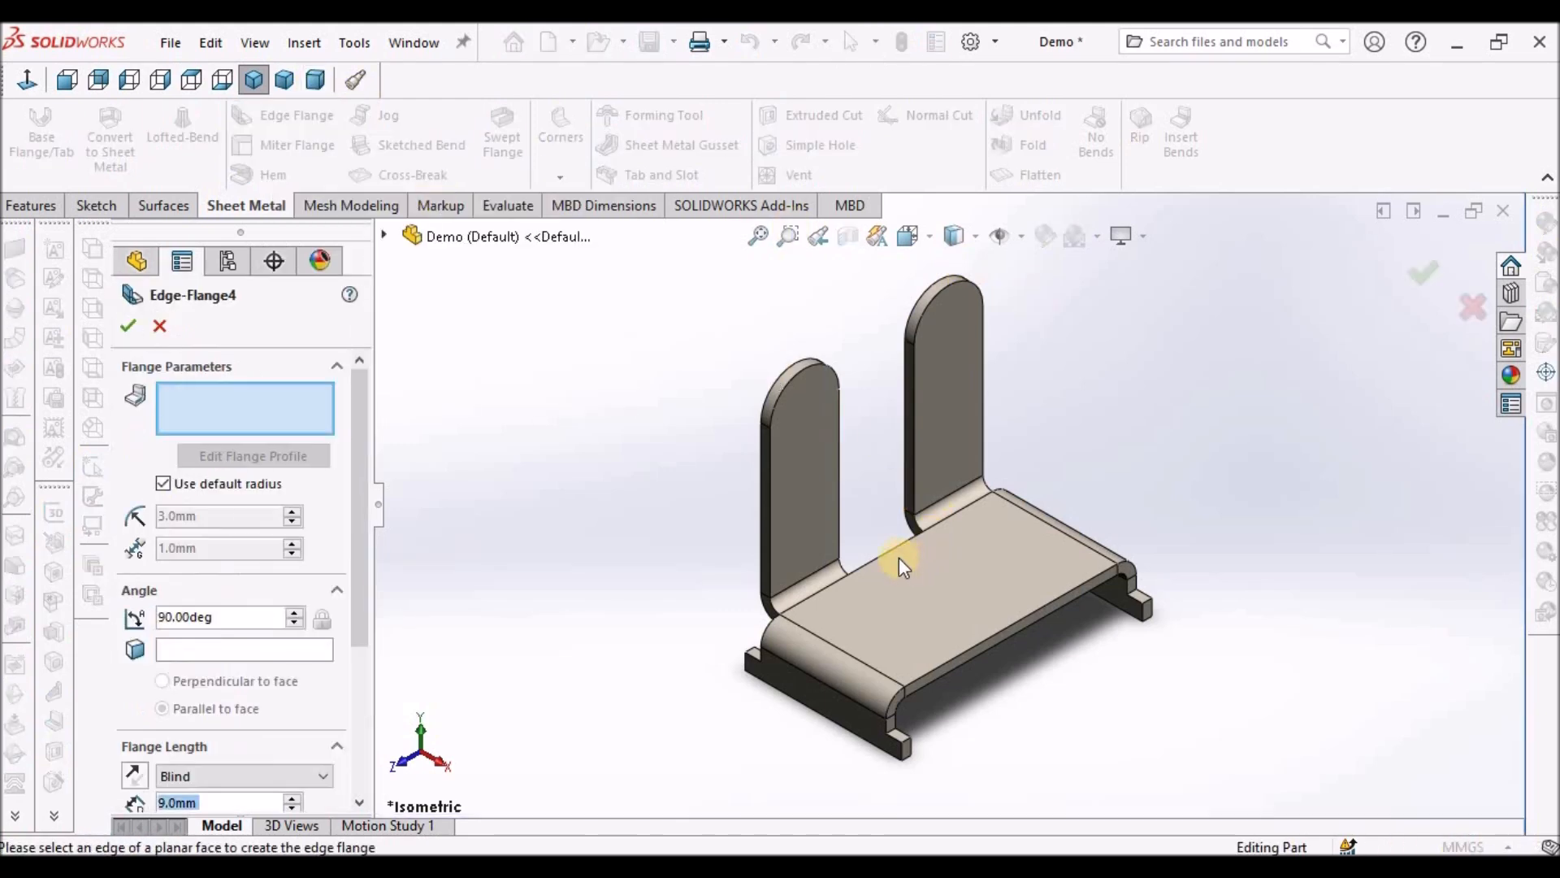
scroll(899, 558, "down", 2)
left_click(887, 539)
scroll(756, 444, "up", 2)
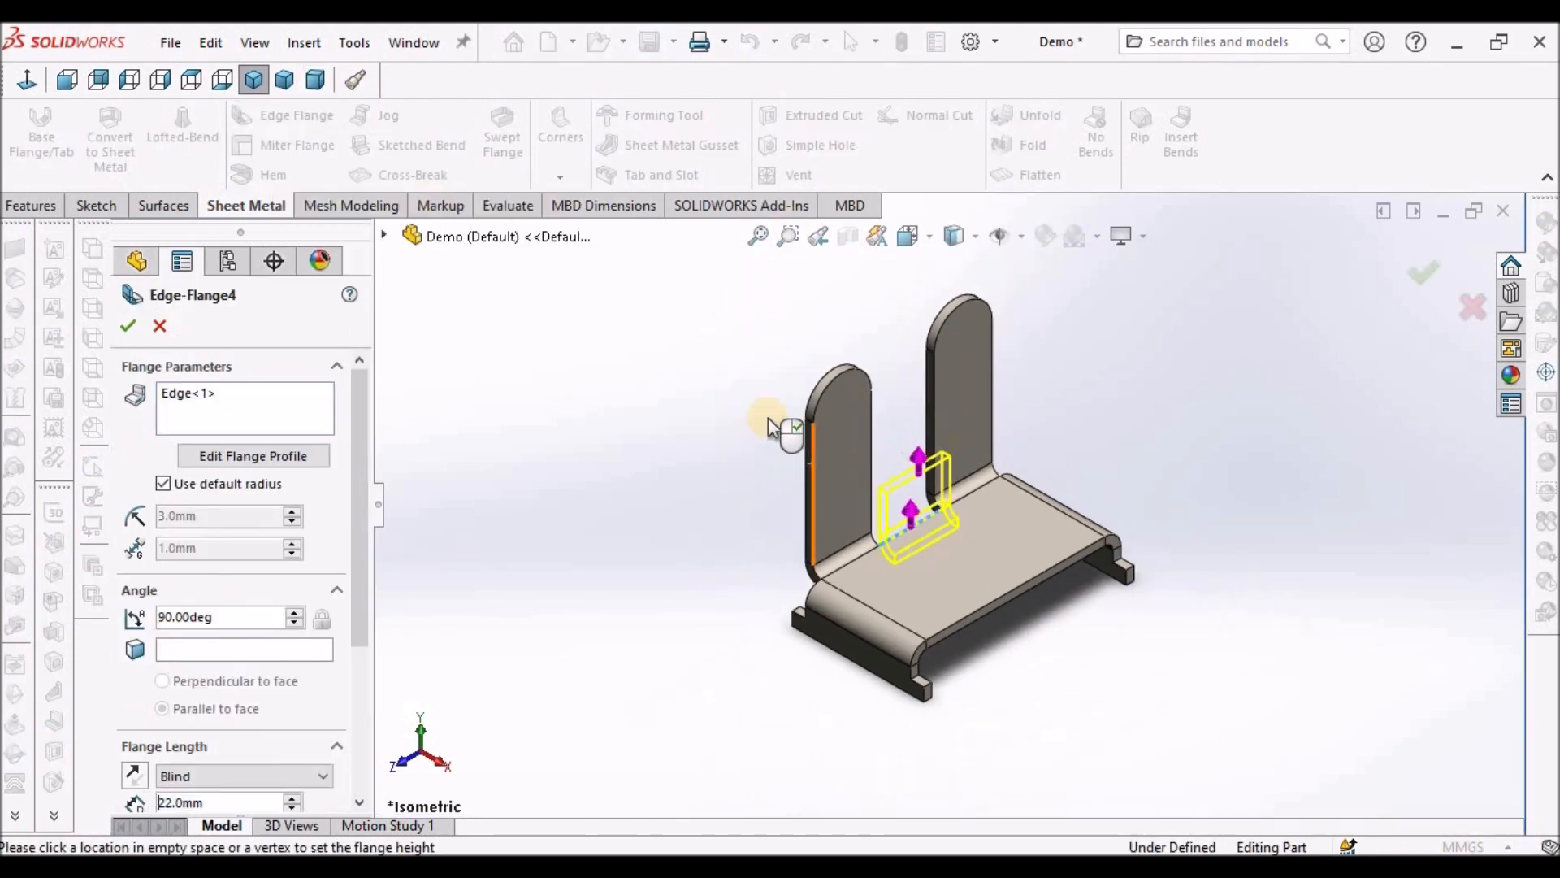
left_click(816, 364)
middle_click_drag(985, 380, 1068, 459)
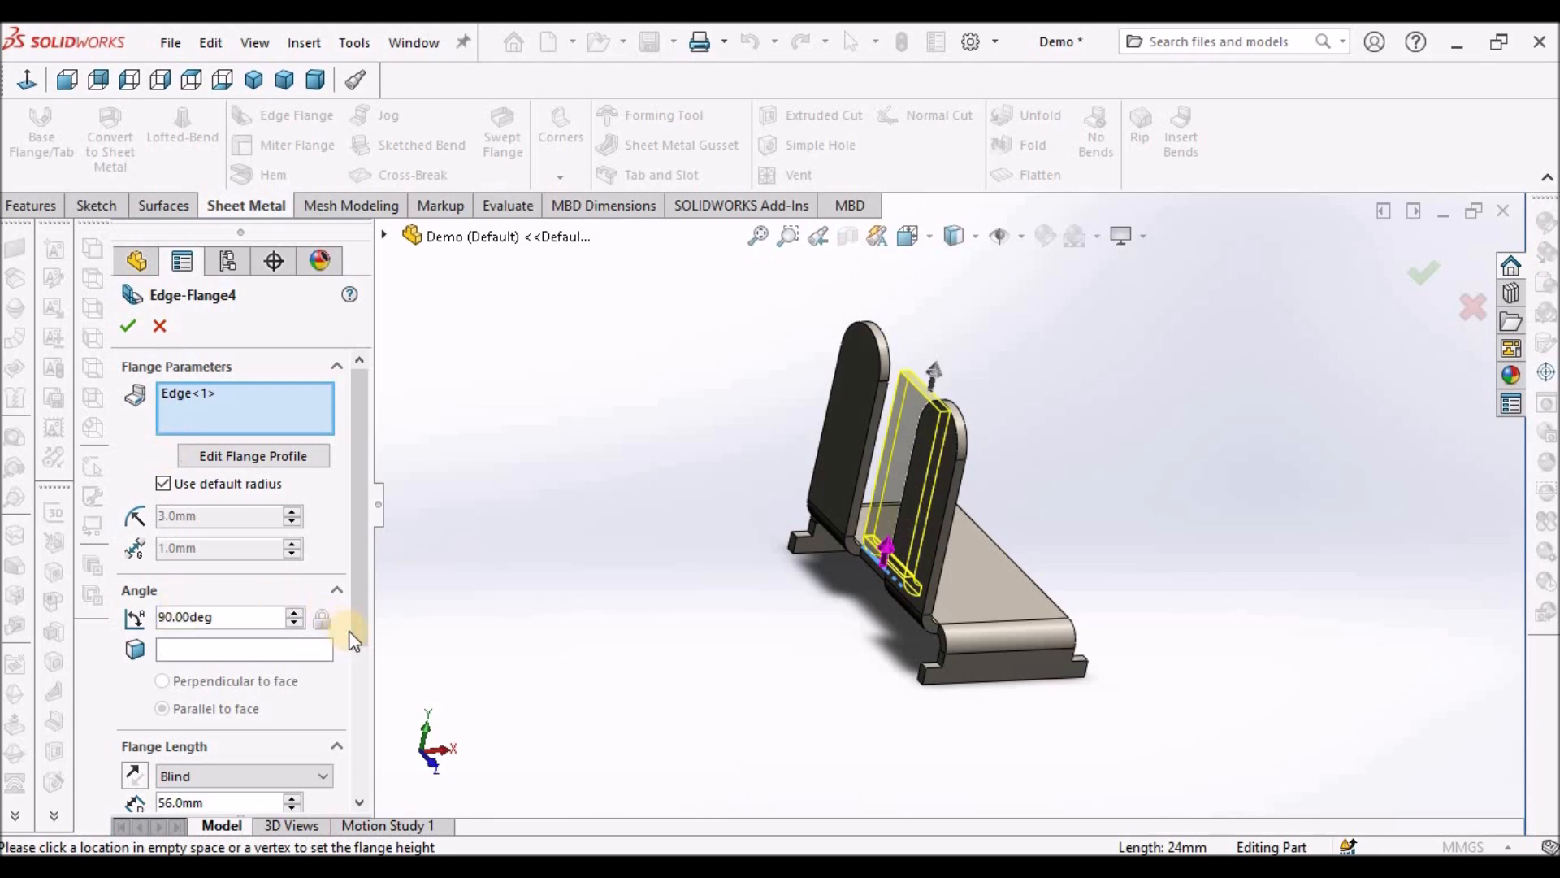
Enable the flange position offset at a blind distance of 50 mm and create the middle edge flange.
left_click_drag(362, 634, 378, 782)
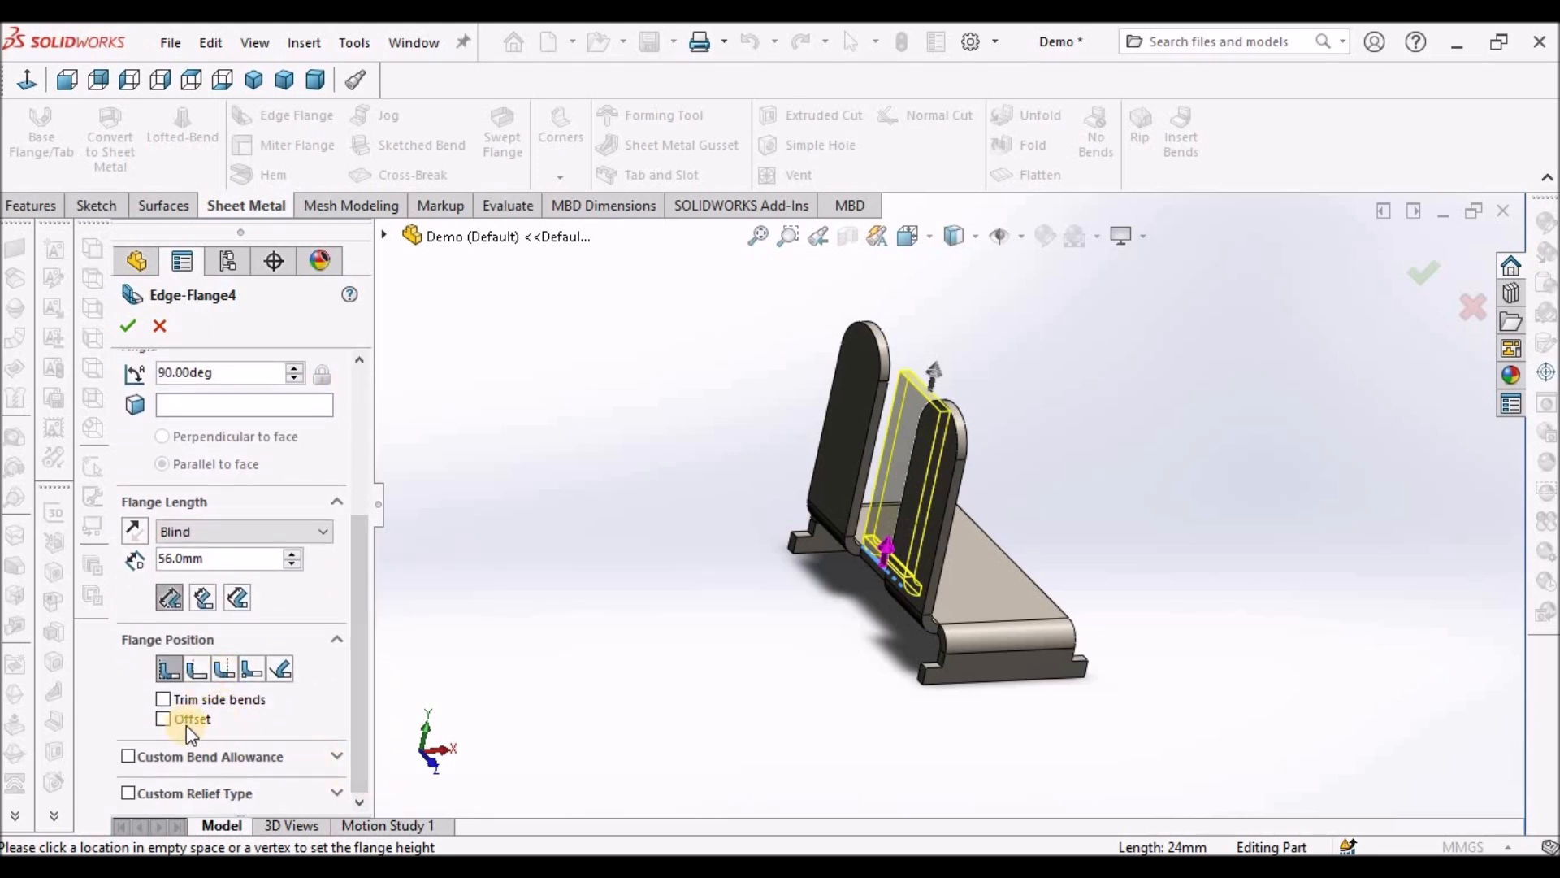
left_click(165, 722)
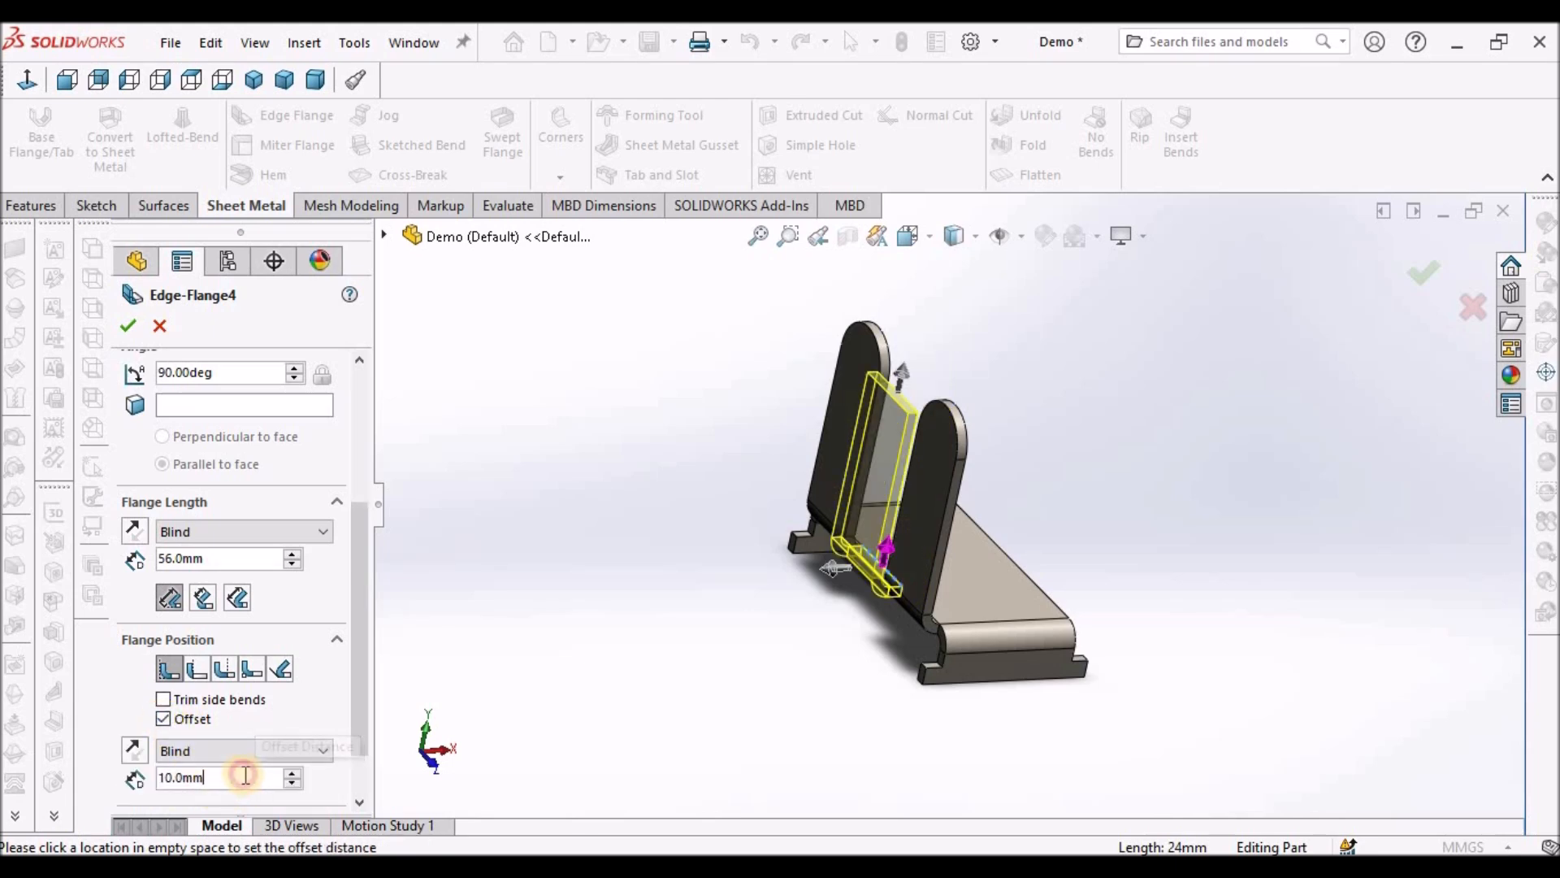
type("50")
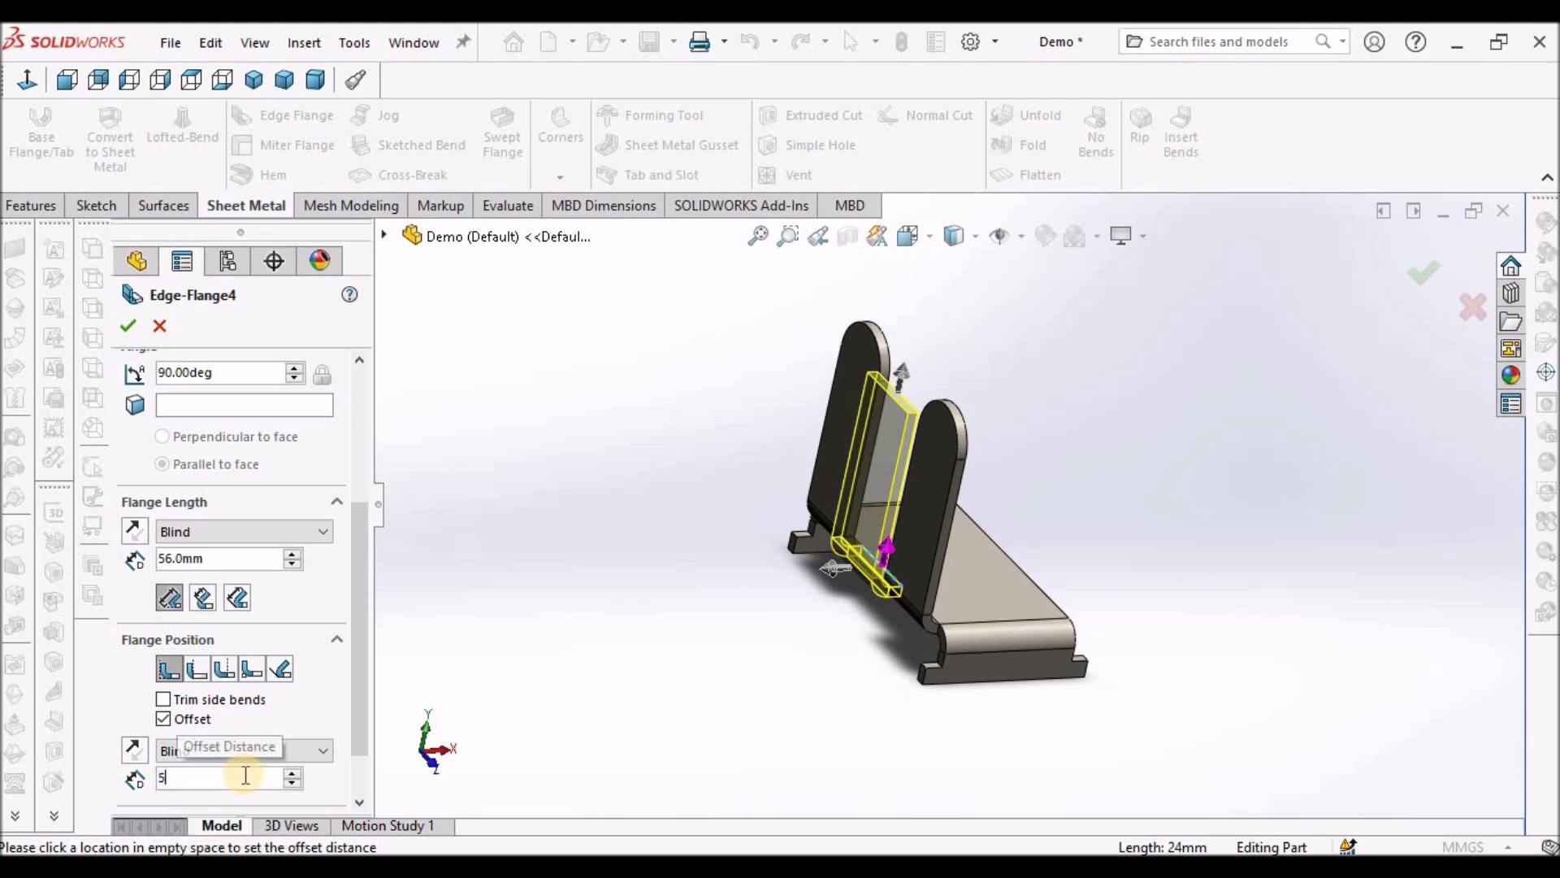
key("Return")
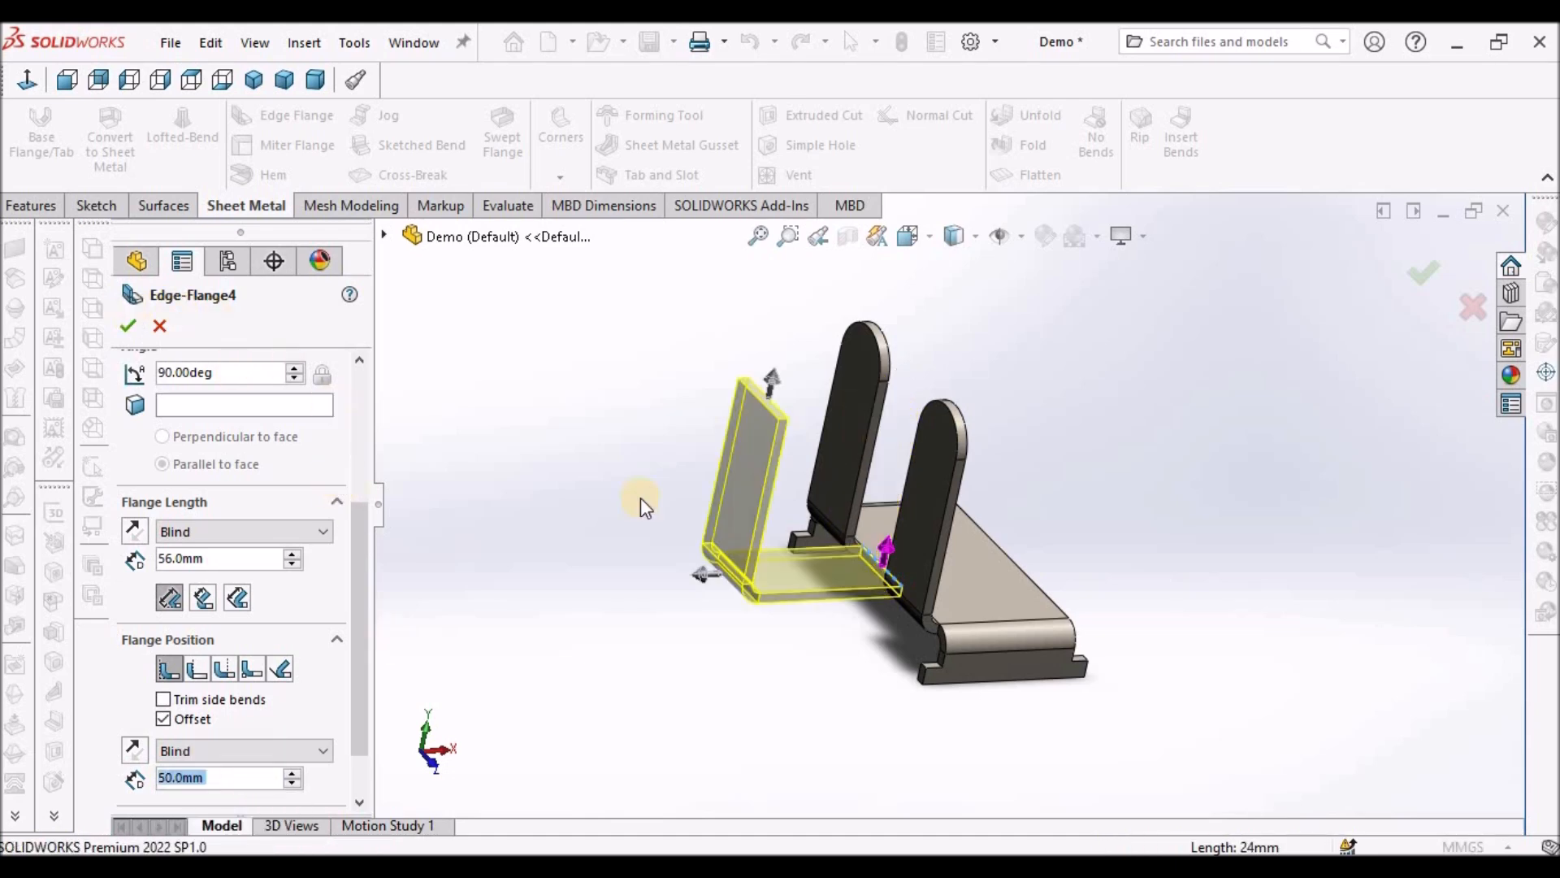
middle_click_drag(626, 442, 580, 504)
left_click(136, 325)
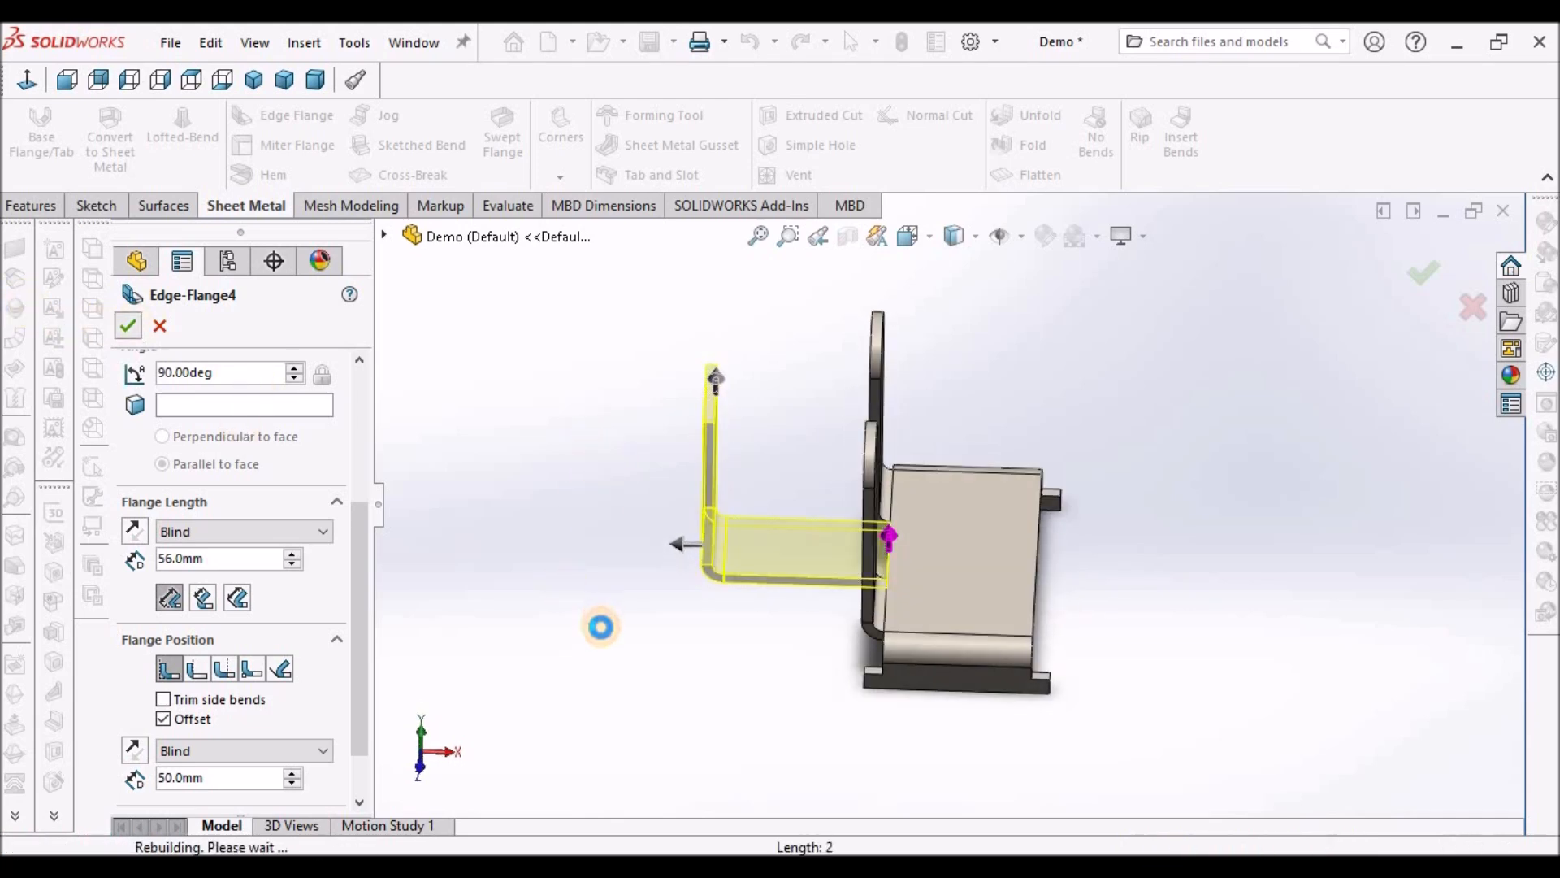
Inspect where the middle flange meets the upright flanges and open its profile sketch (Sketch20) for editing.
middle_click_drag(869, 554, 836, 607)
scroll(852, 509, "down", 5)
mouse_move(852, 509)
middle_mouse_down()
mouse_move(808, 512)
mouse_move(812, 624)
mouse_move(769, 718)
mouse_move(841, 491)
middle_mouse_up()
scroll(954, 310, "up", 3)
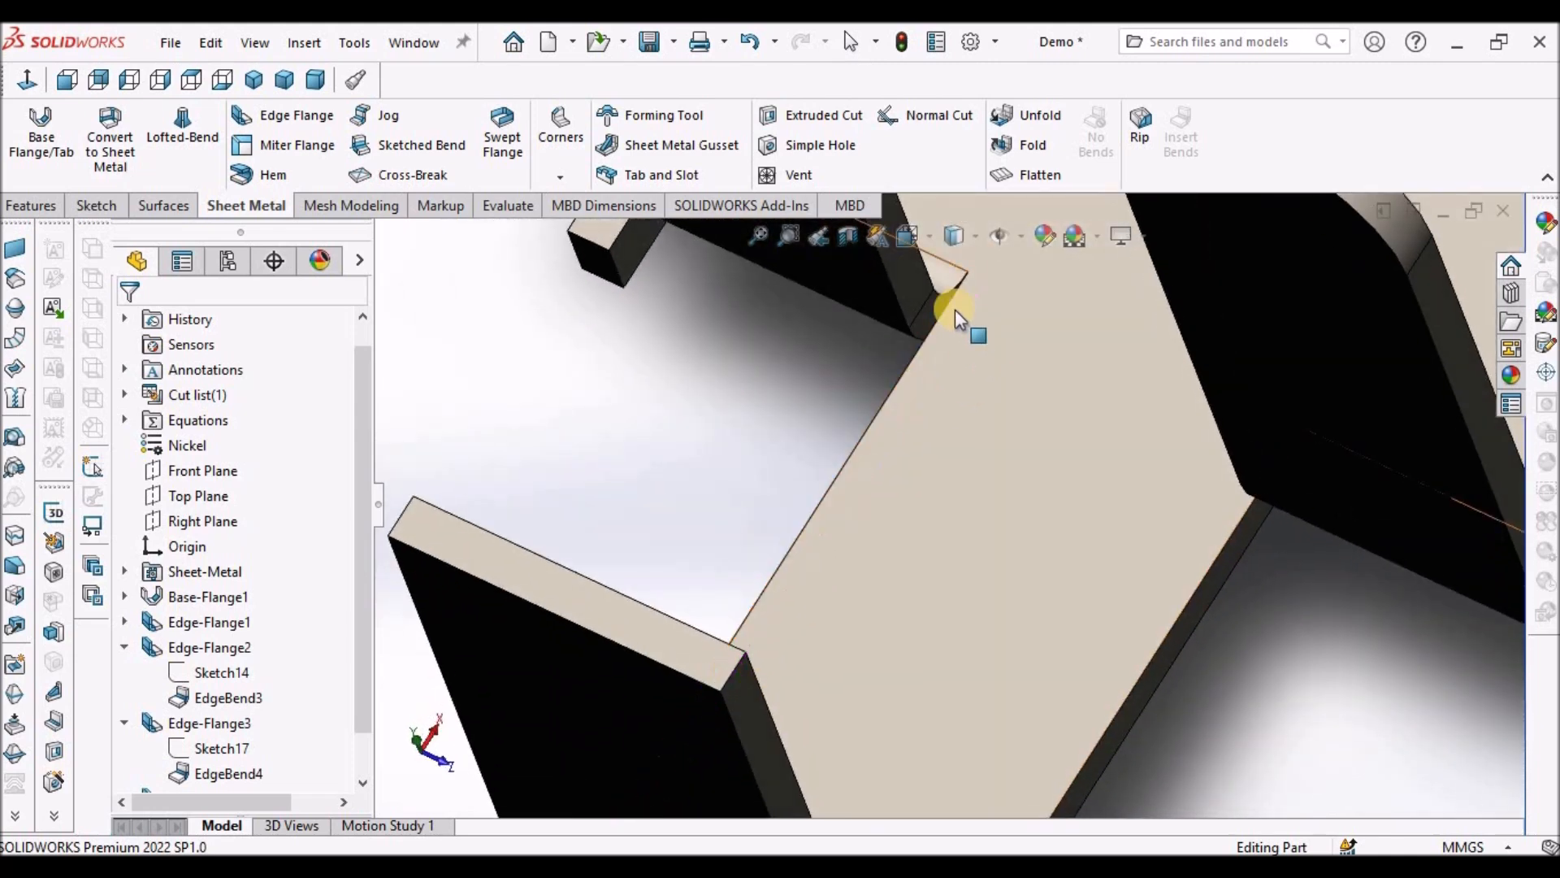
scroll(950, 299, "down", 5)
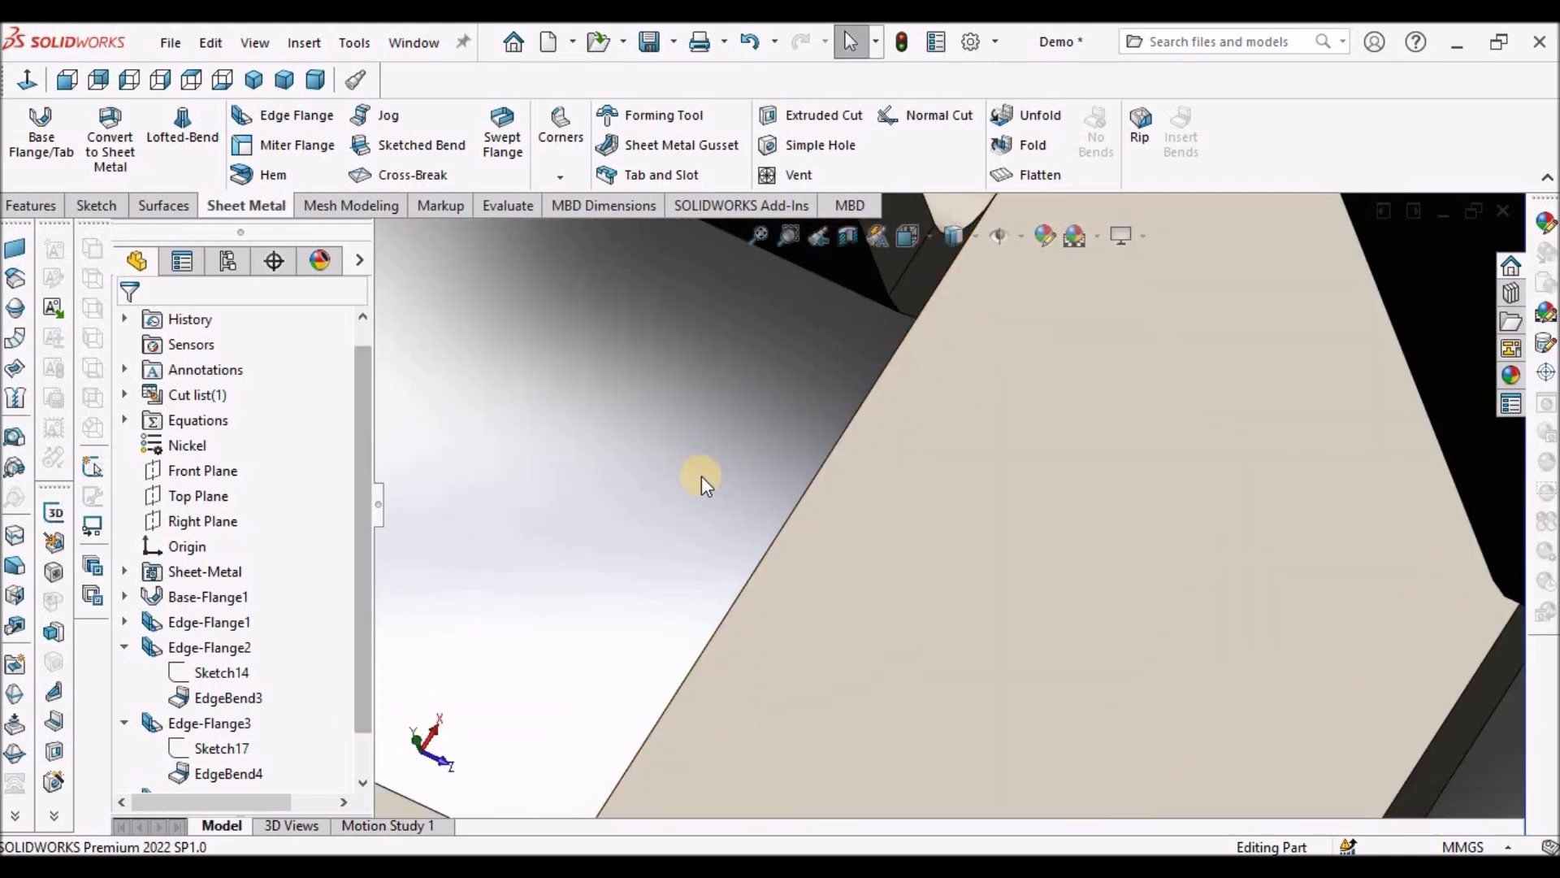
key("f")
left_click_drag(362, 721, 369, 794)
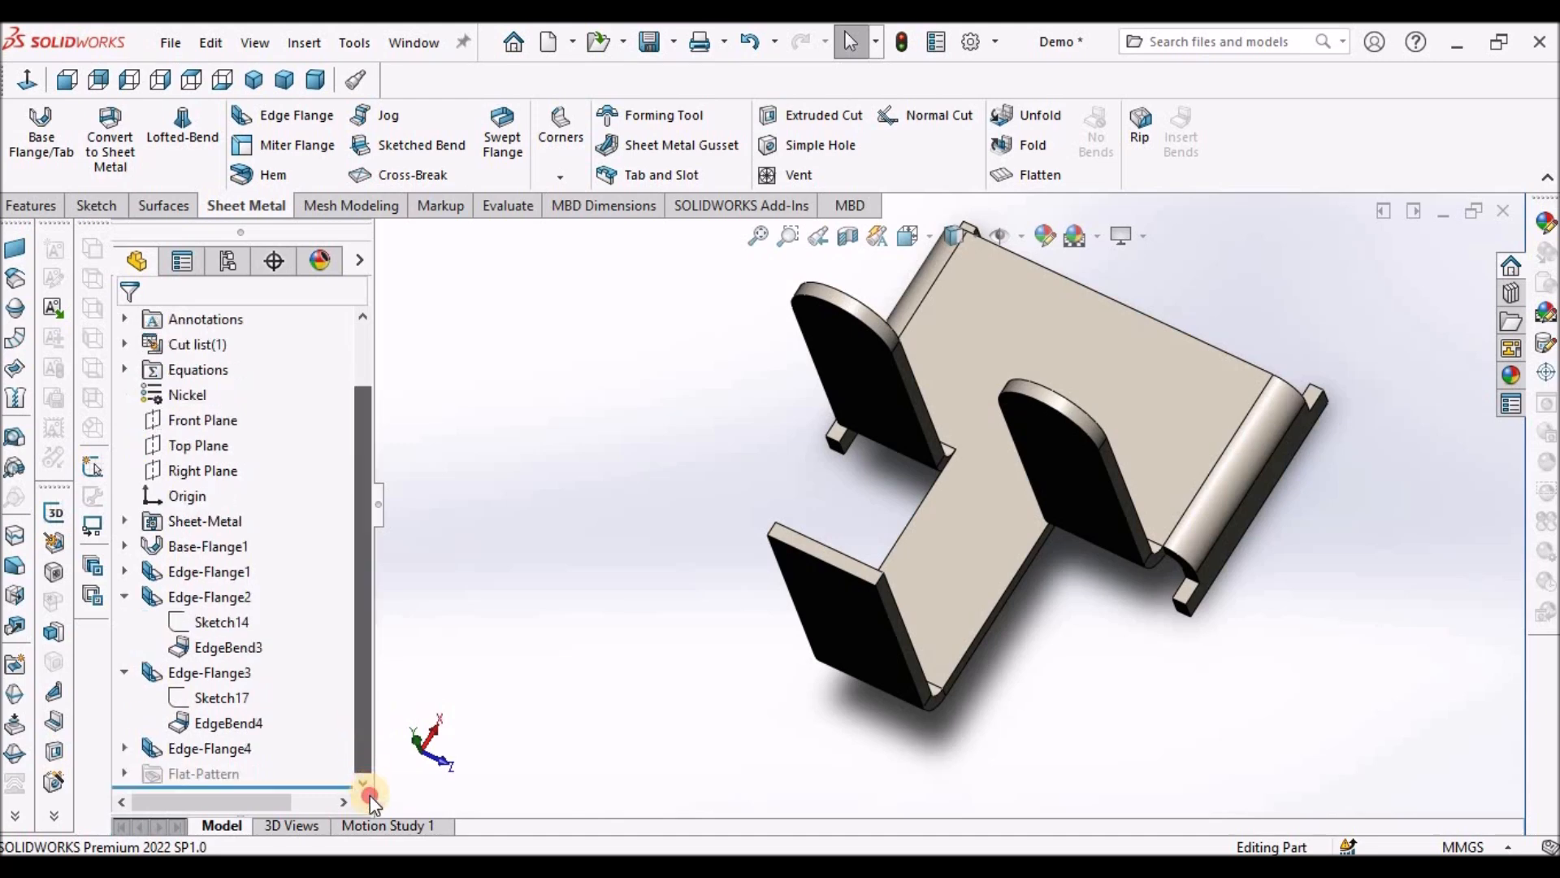
left_click(125, 749)
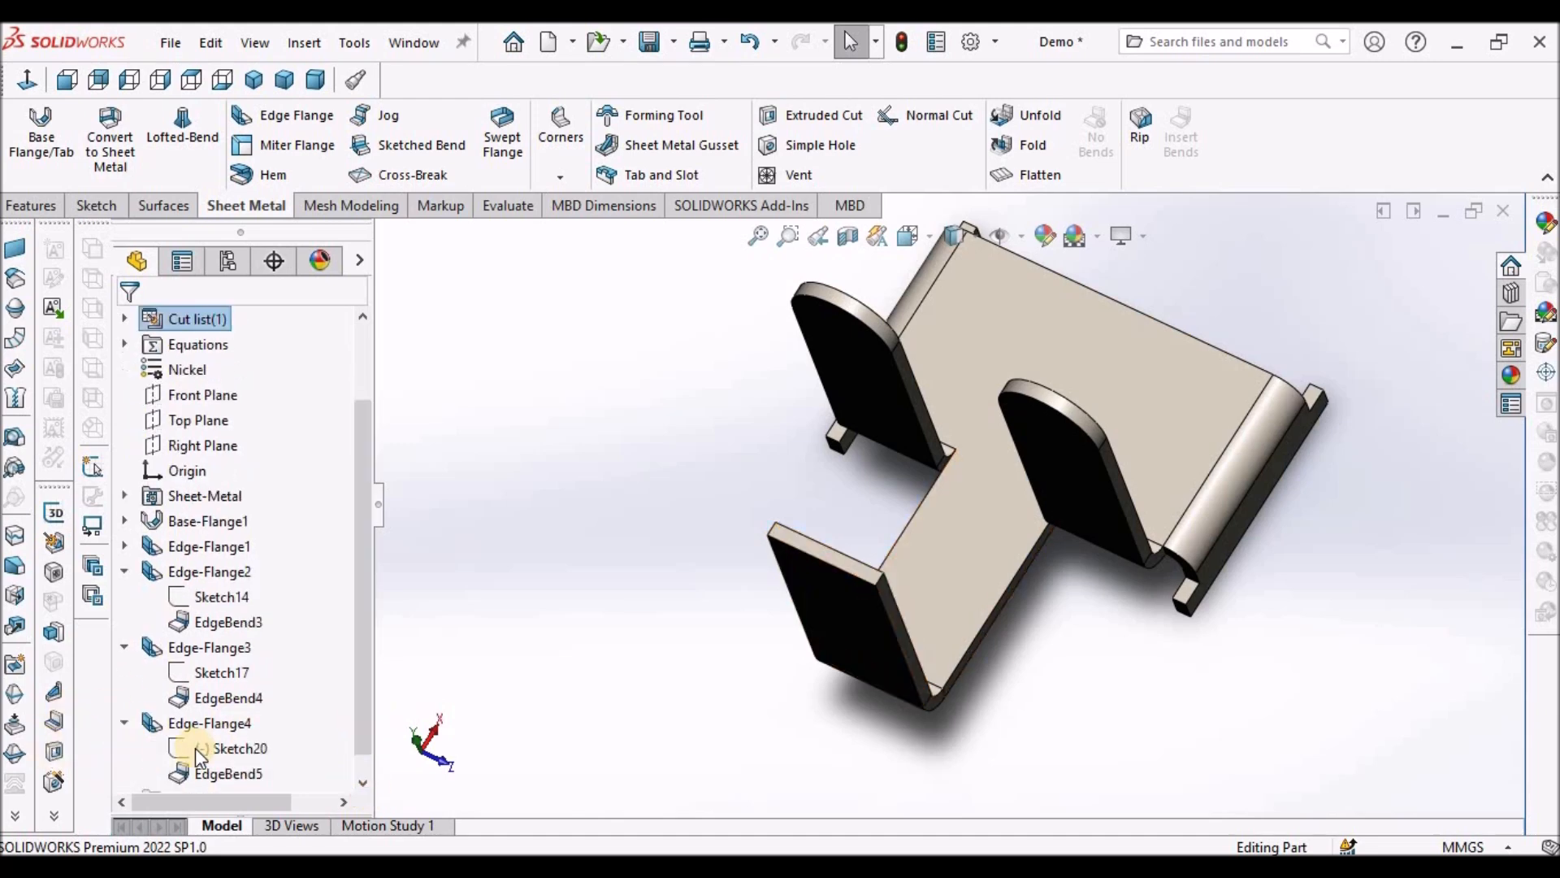
right_click(195, 748)
left_click(216, 461)
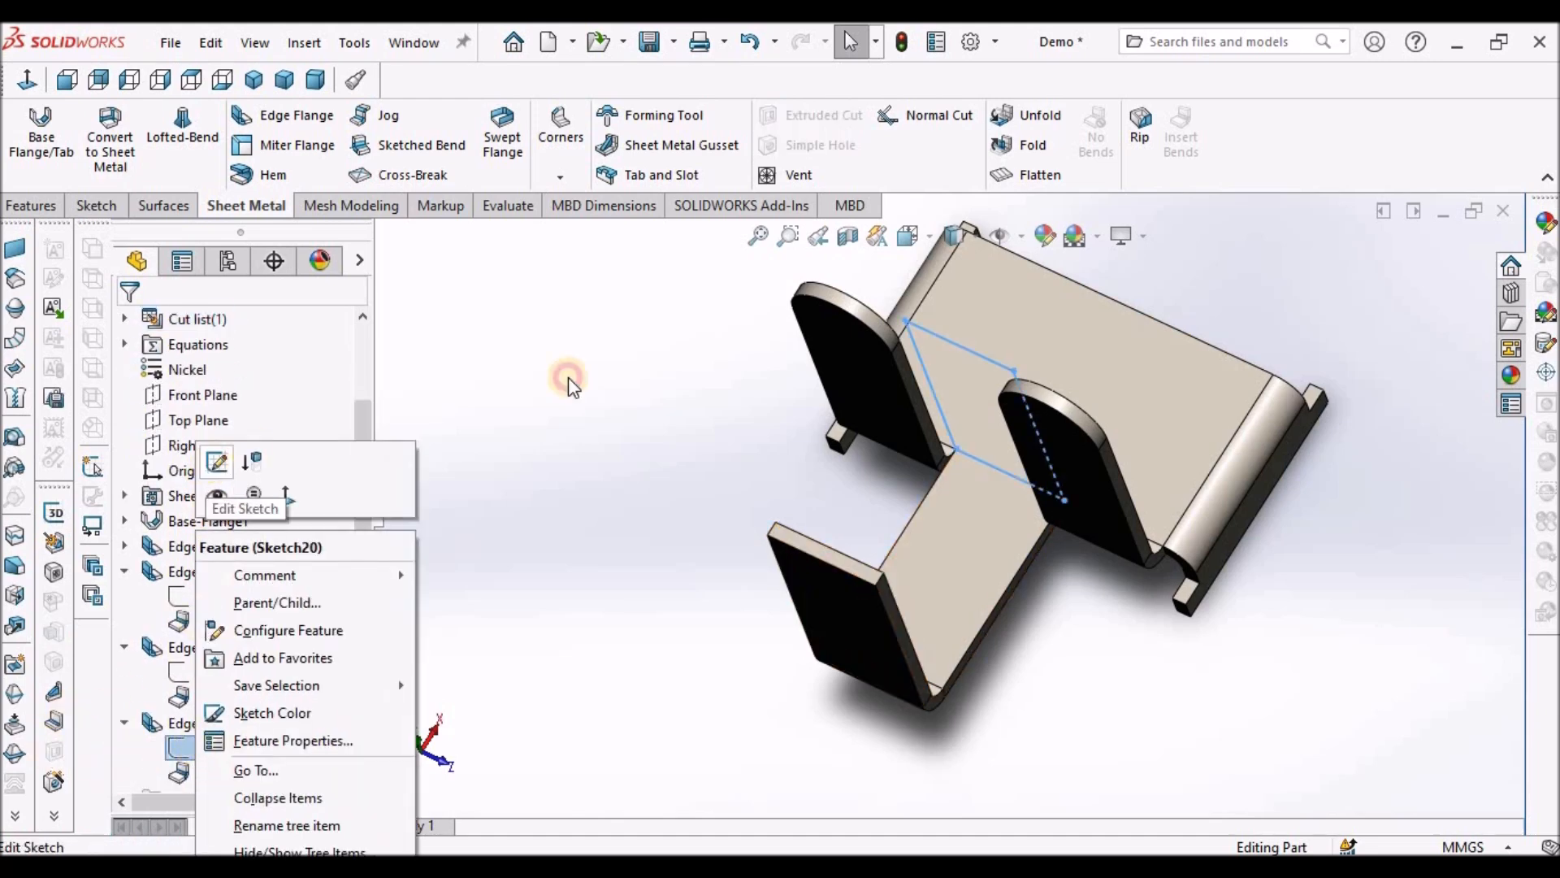
Move both bottom corners of the middle flange's profile inward, about 1.9 mm and 2.4 mm from the neighbouring upright flanges.
scroll(1153, 450, "down", 5)
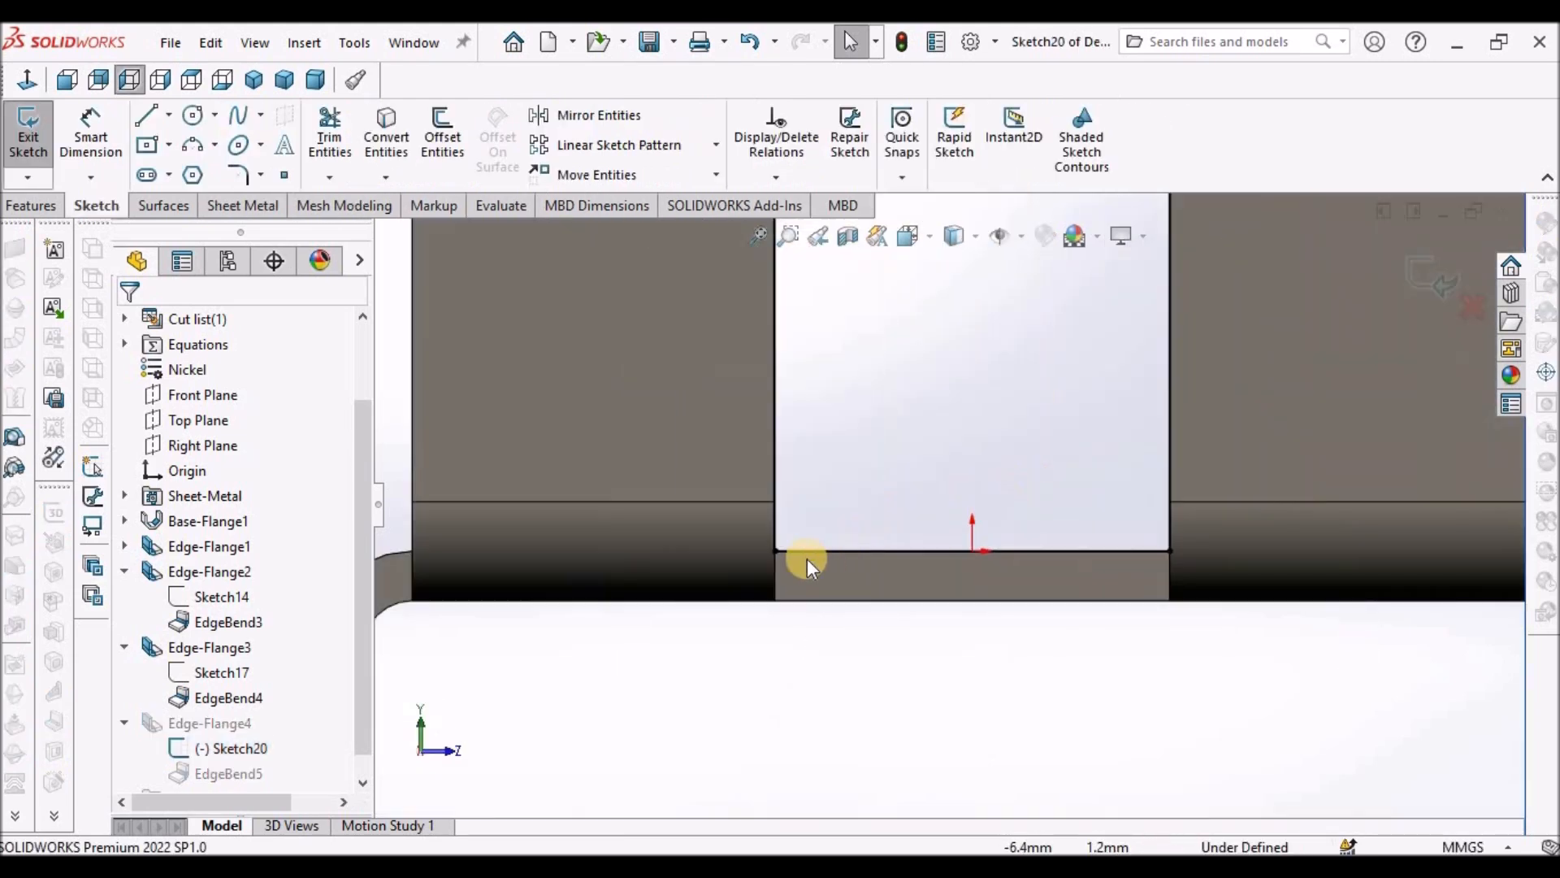
left_click_drag(777, 553, 806, 553)
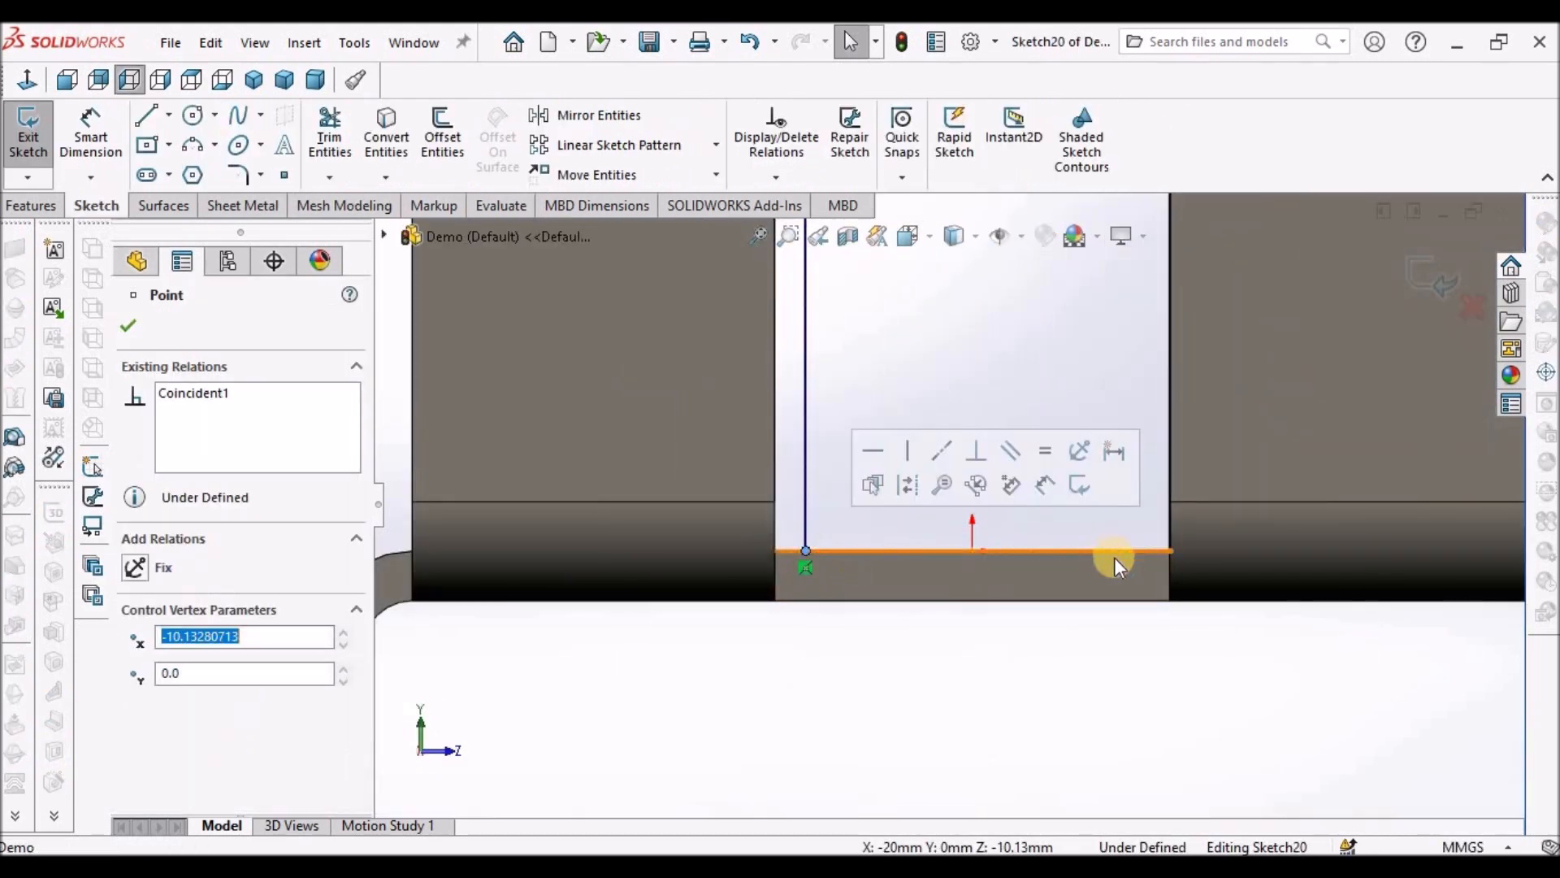
left_click_drag(1172, 553, 1133, 550)
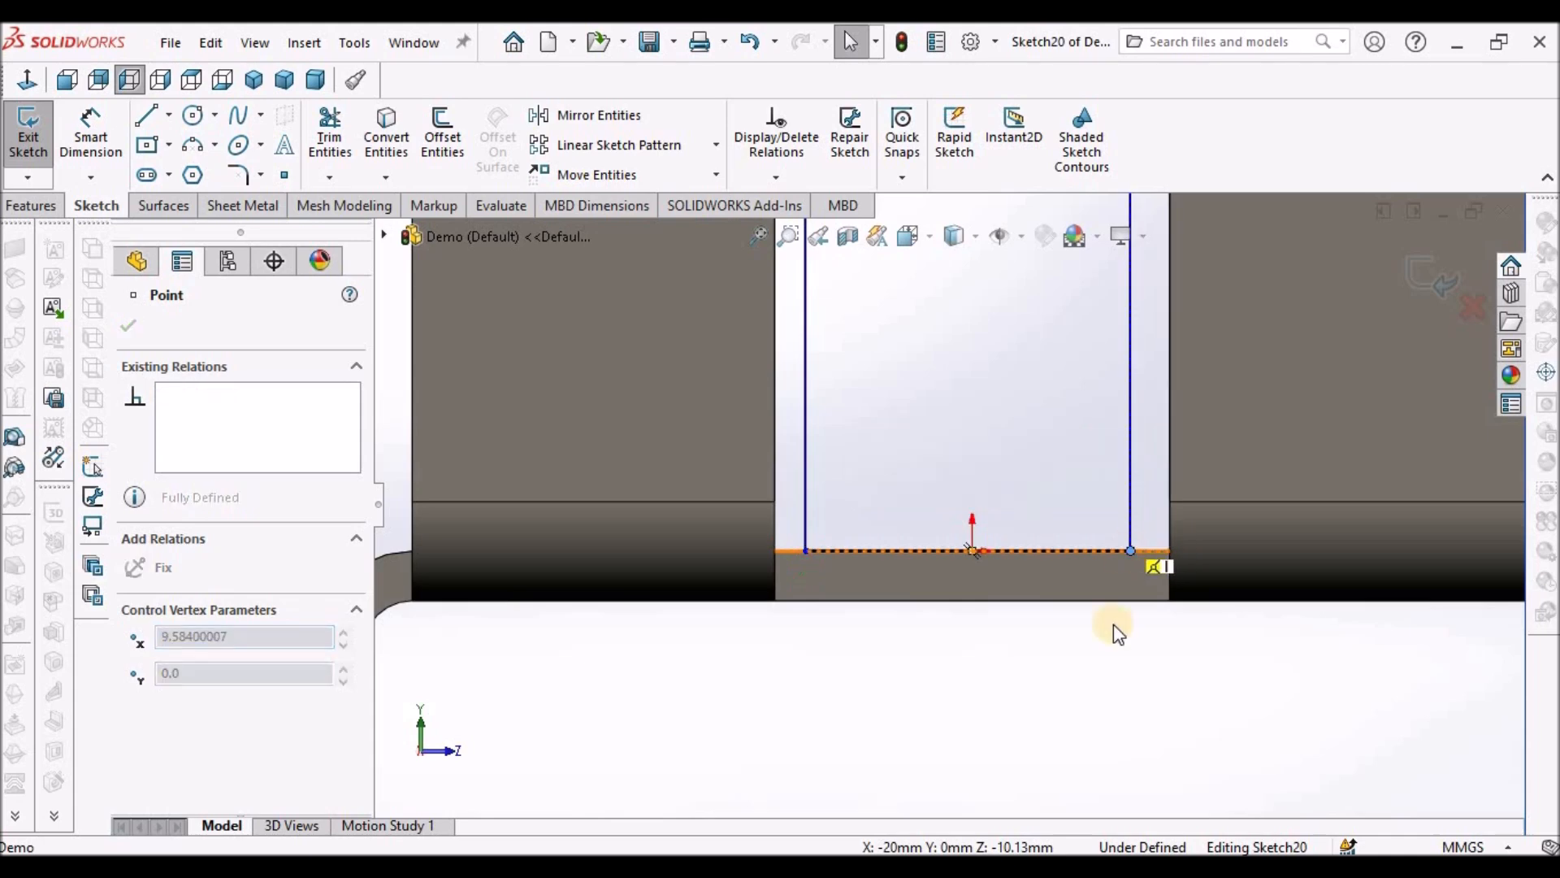
left_click(516, 463)
Dimension the gap between the left upright flange and the profile's left side line to 0.1 mm.
left_click(91, 116)
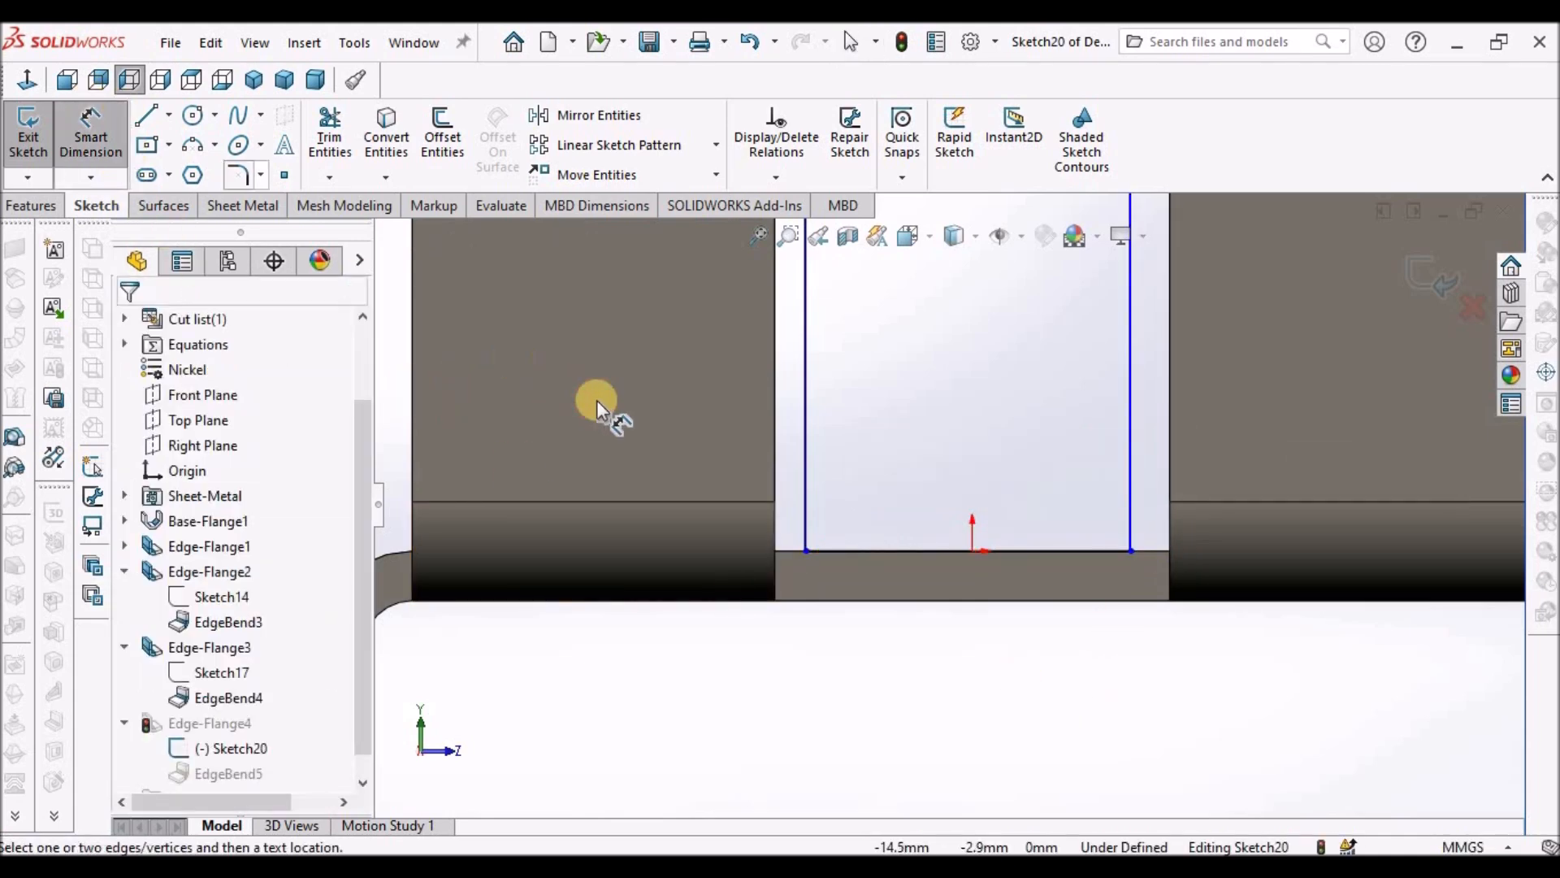
left_click(783, 445)
left_click(806, 448)
left_click(684, 706)
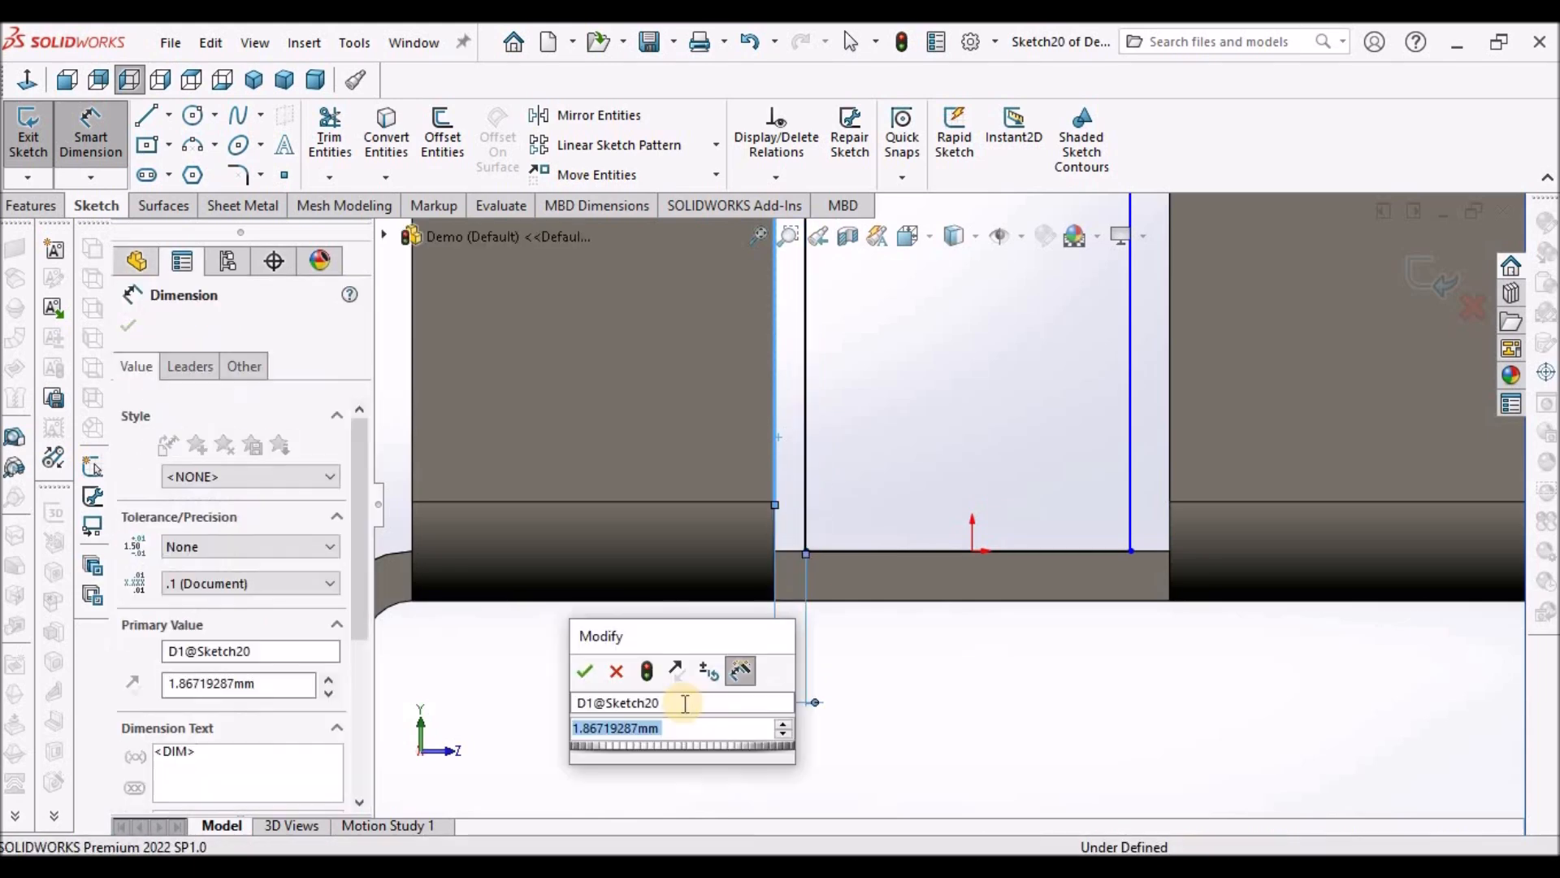
type("0.1")
key("Return")
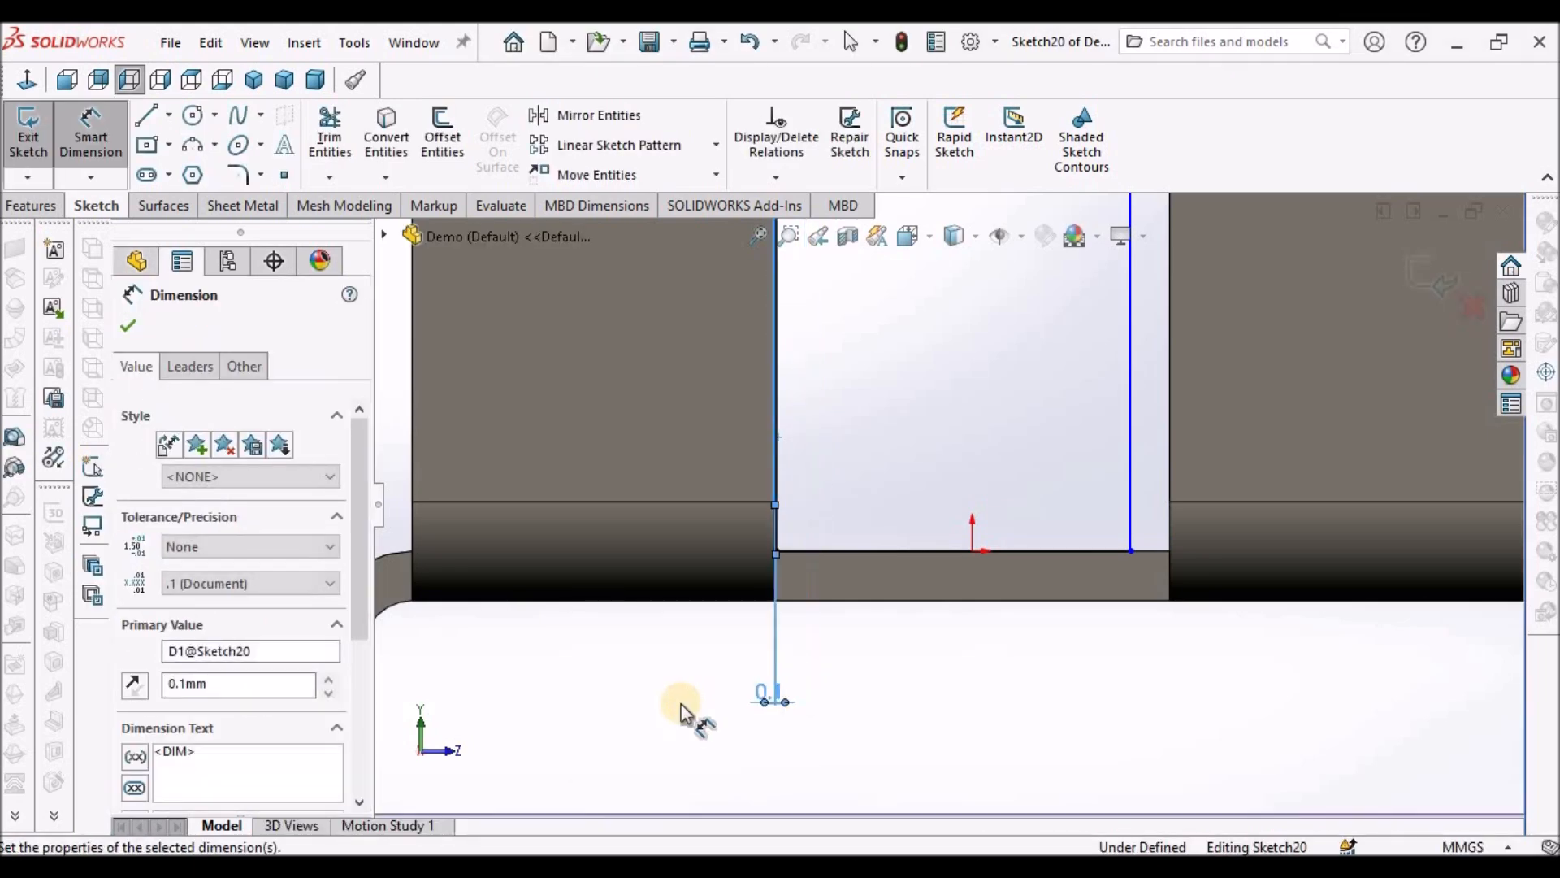
Dimension the gap between the right upright flange and the profile's right side line to 0.1 mm.
left_click(1171, 478)
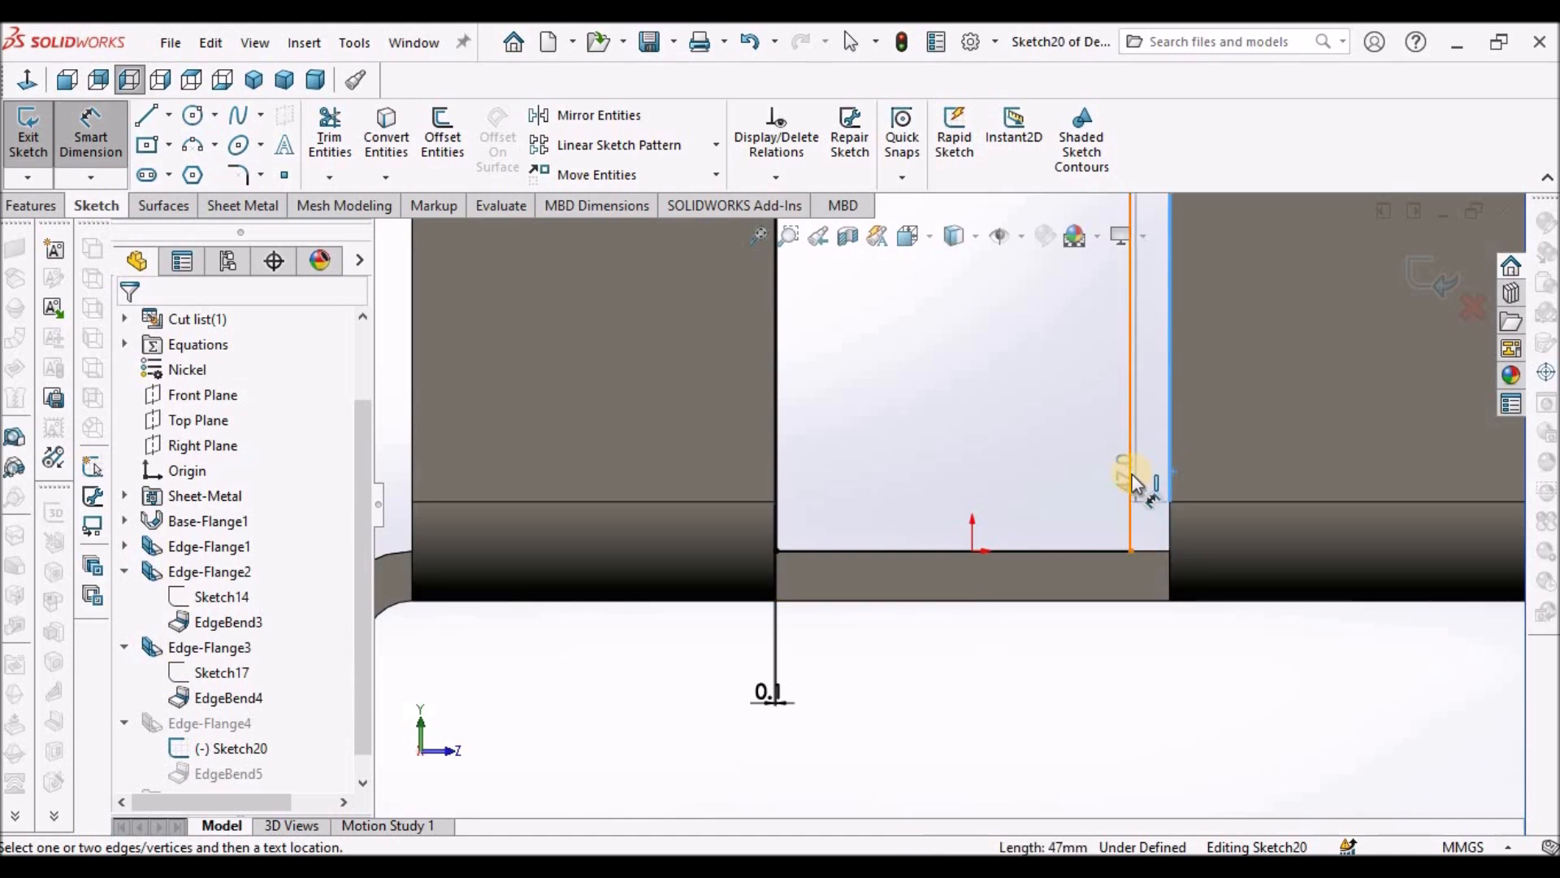
left_click(1138, 487)
left_click(1168, 691)
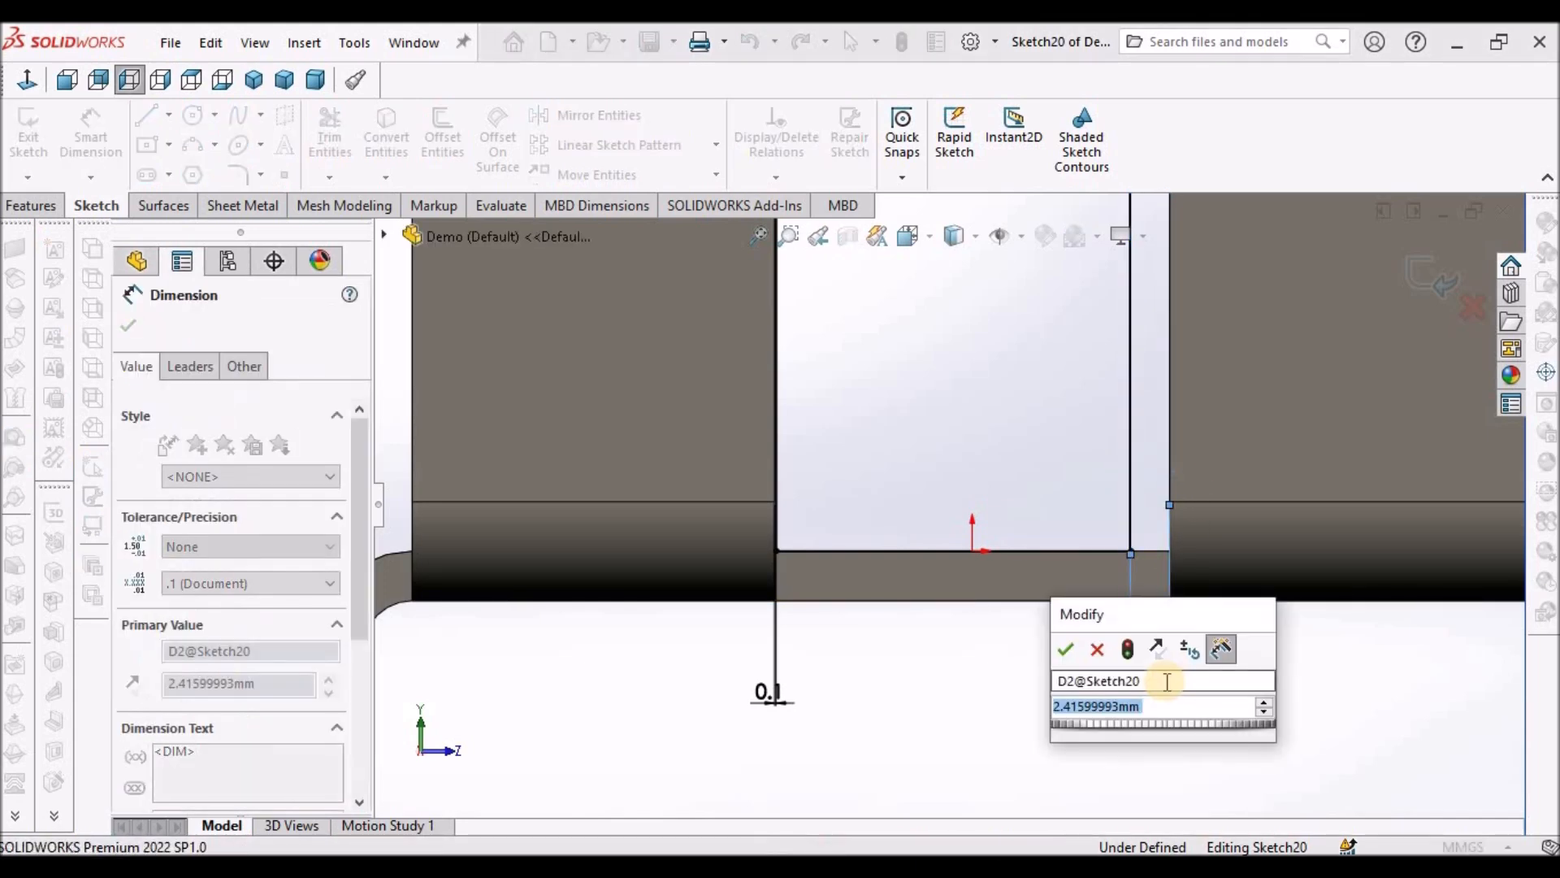
type("0.1")
key("Return")
left_click(1090, 705)
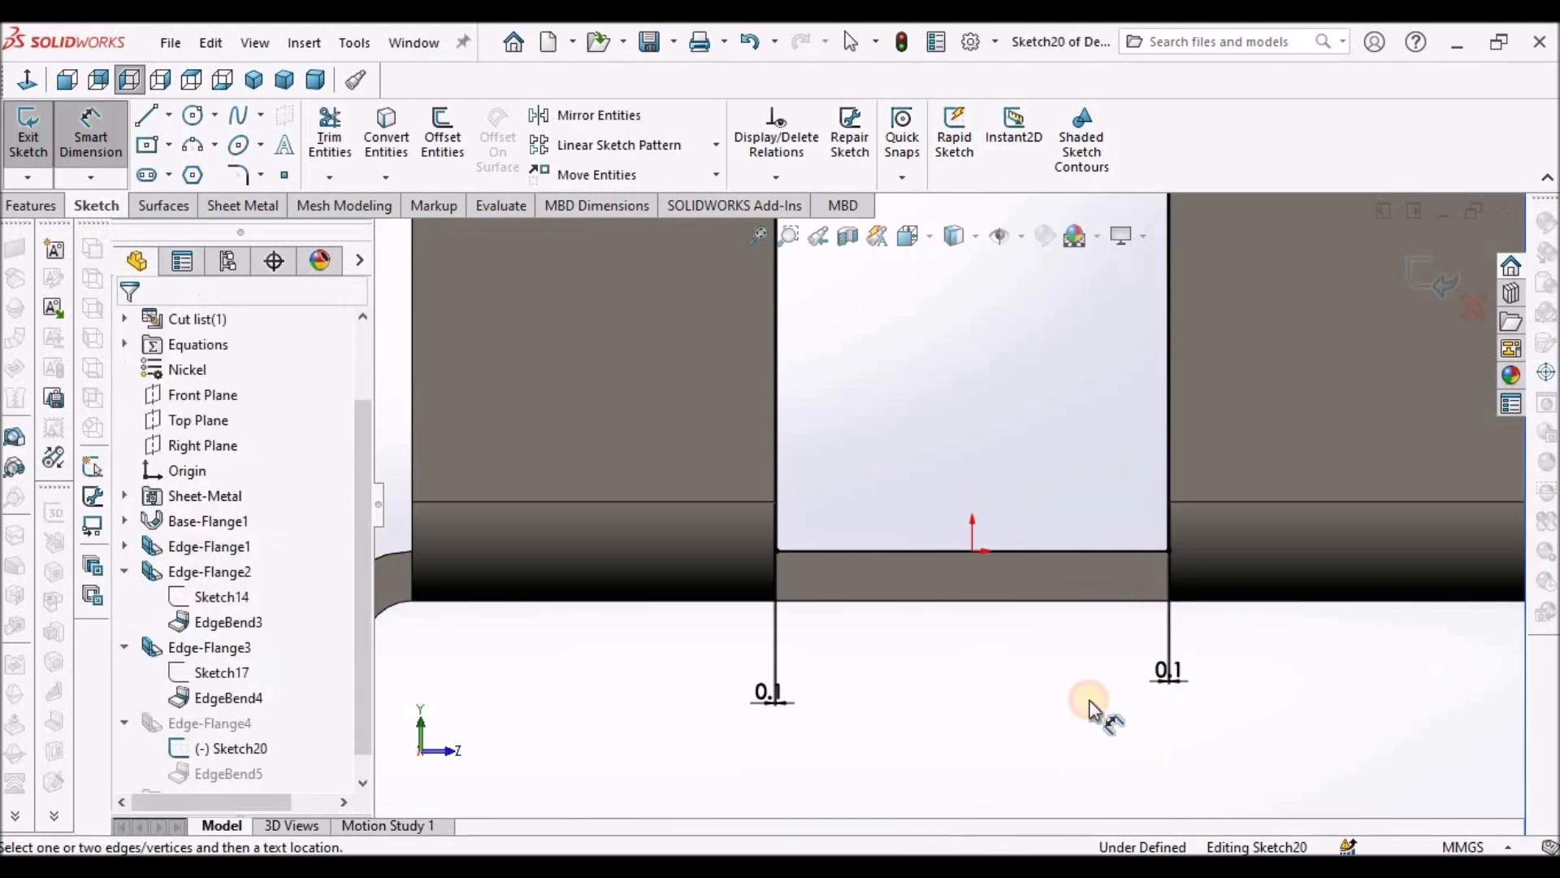
scroll(1091, 705, "up", 8)
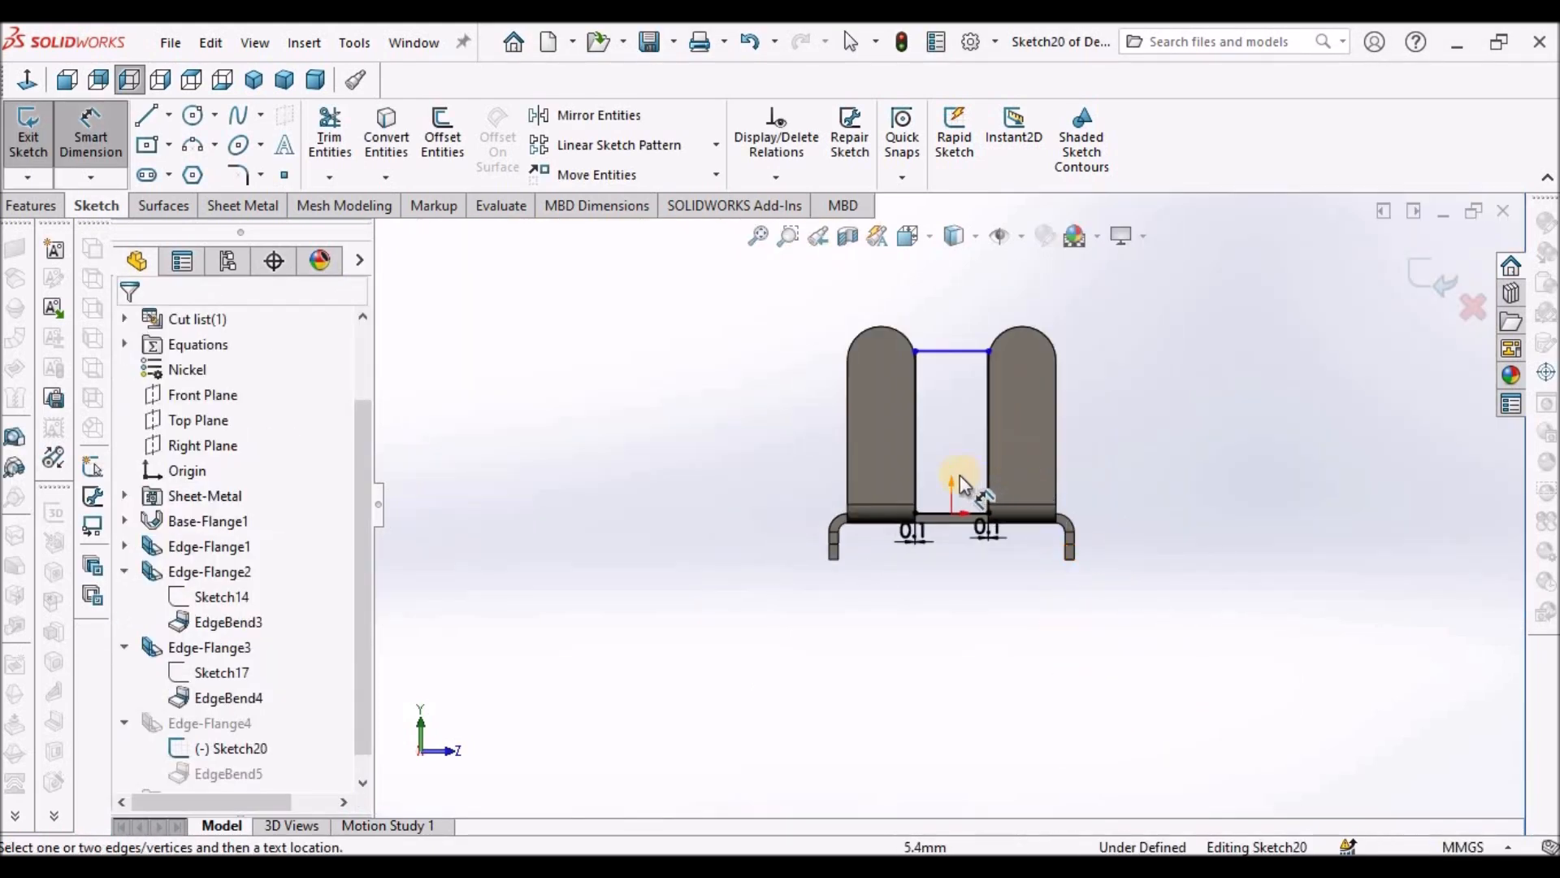
scroll(961, 475, "down", 2)
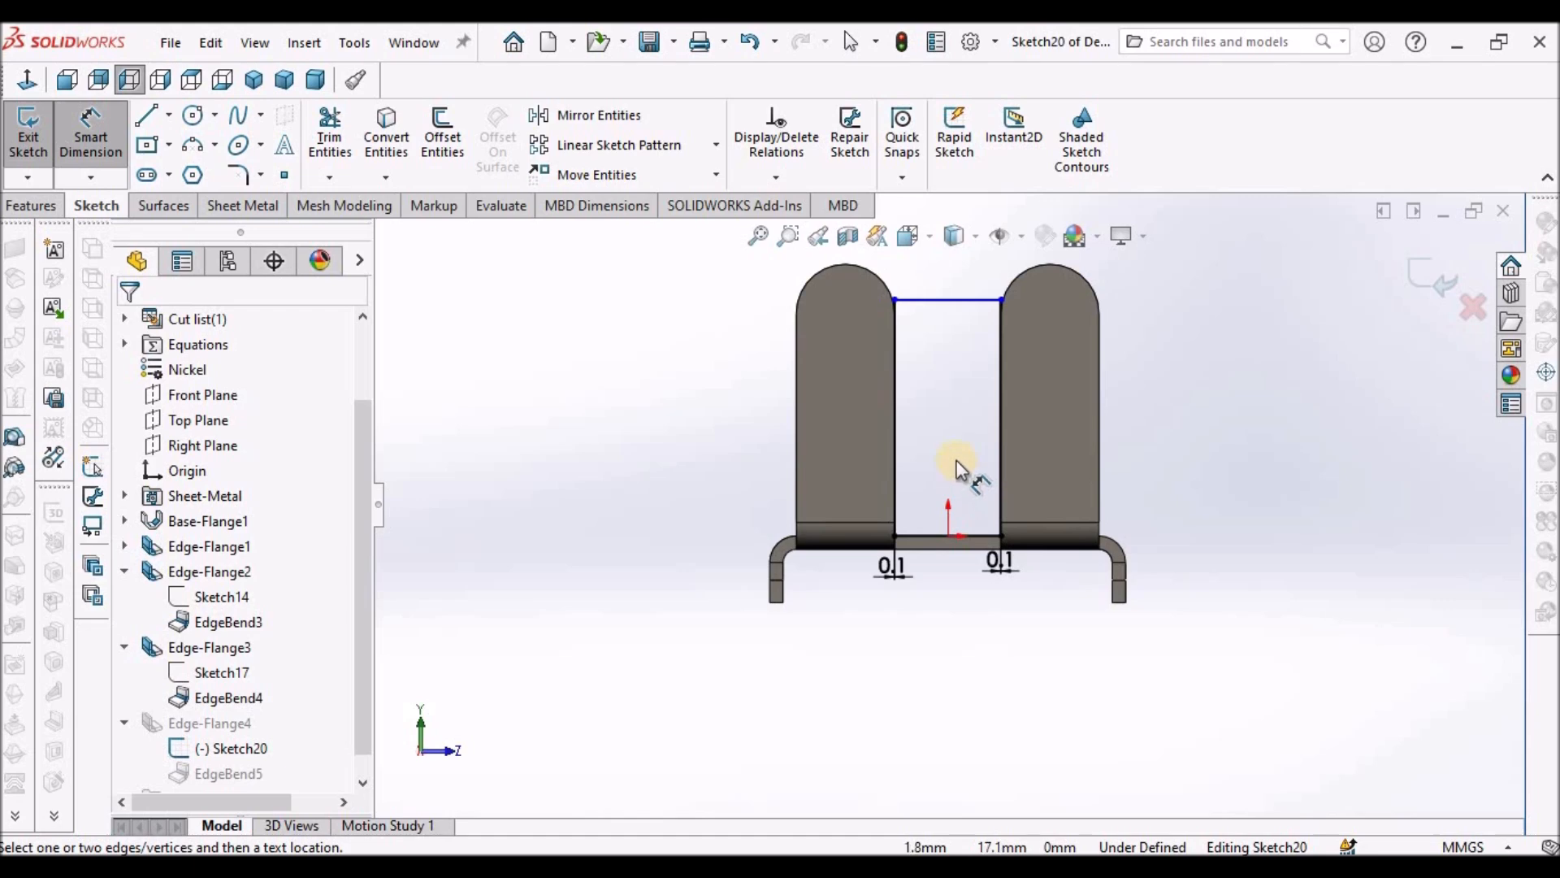
scroll(959, 469, "down", 1)
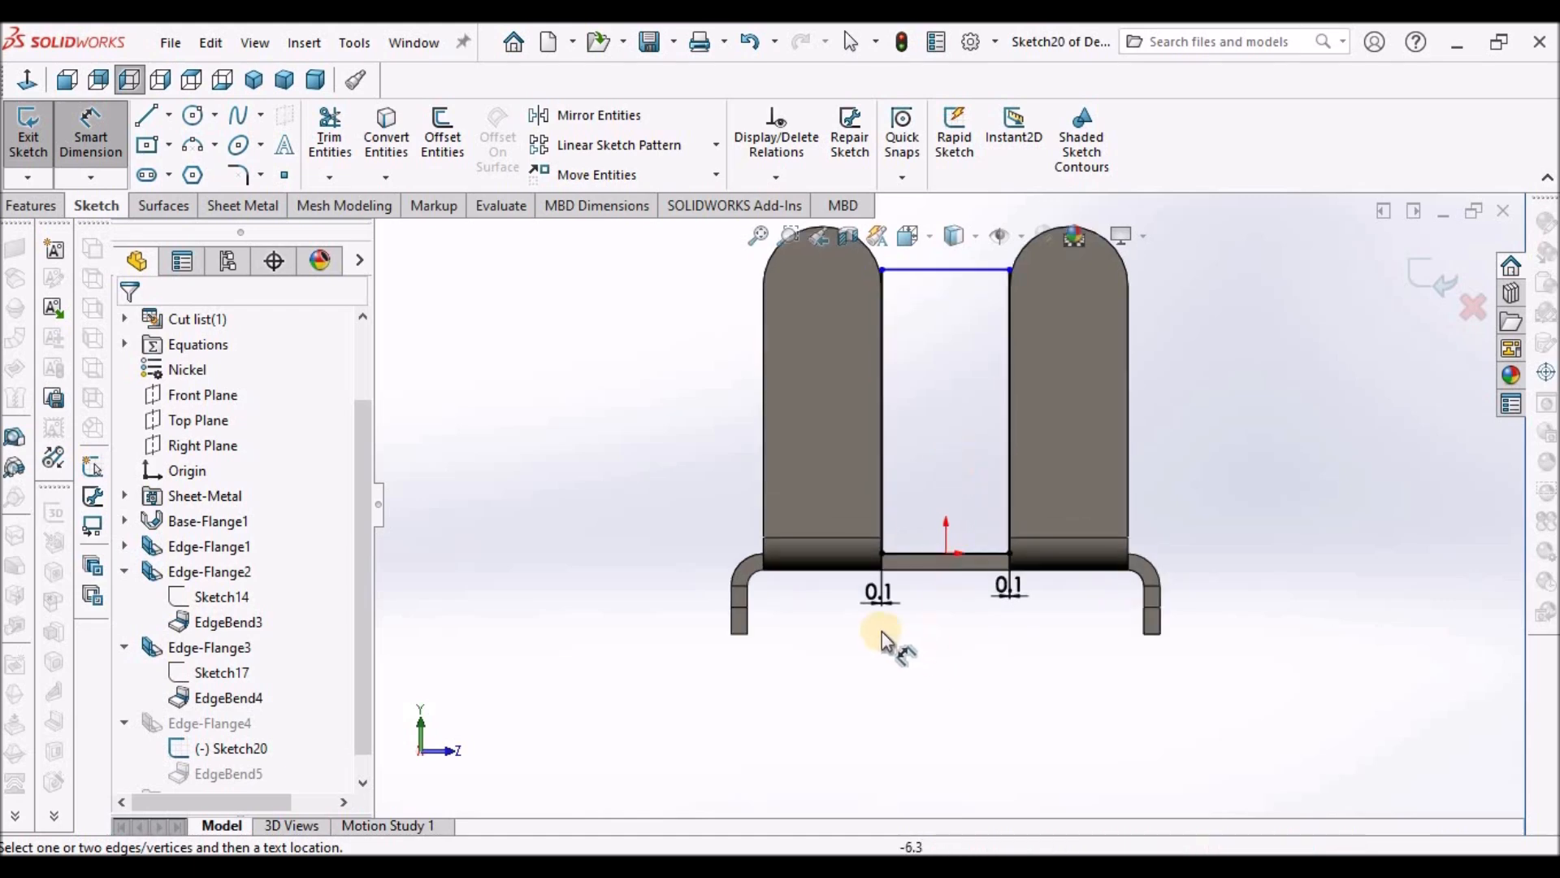
Dimension the middle flange profile's height as 15 mm from the base's lower edge, exit the sketch and save the part.
left_click(937, 570)
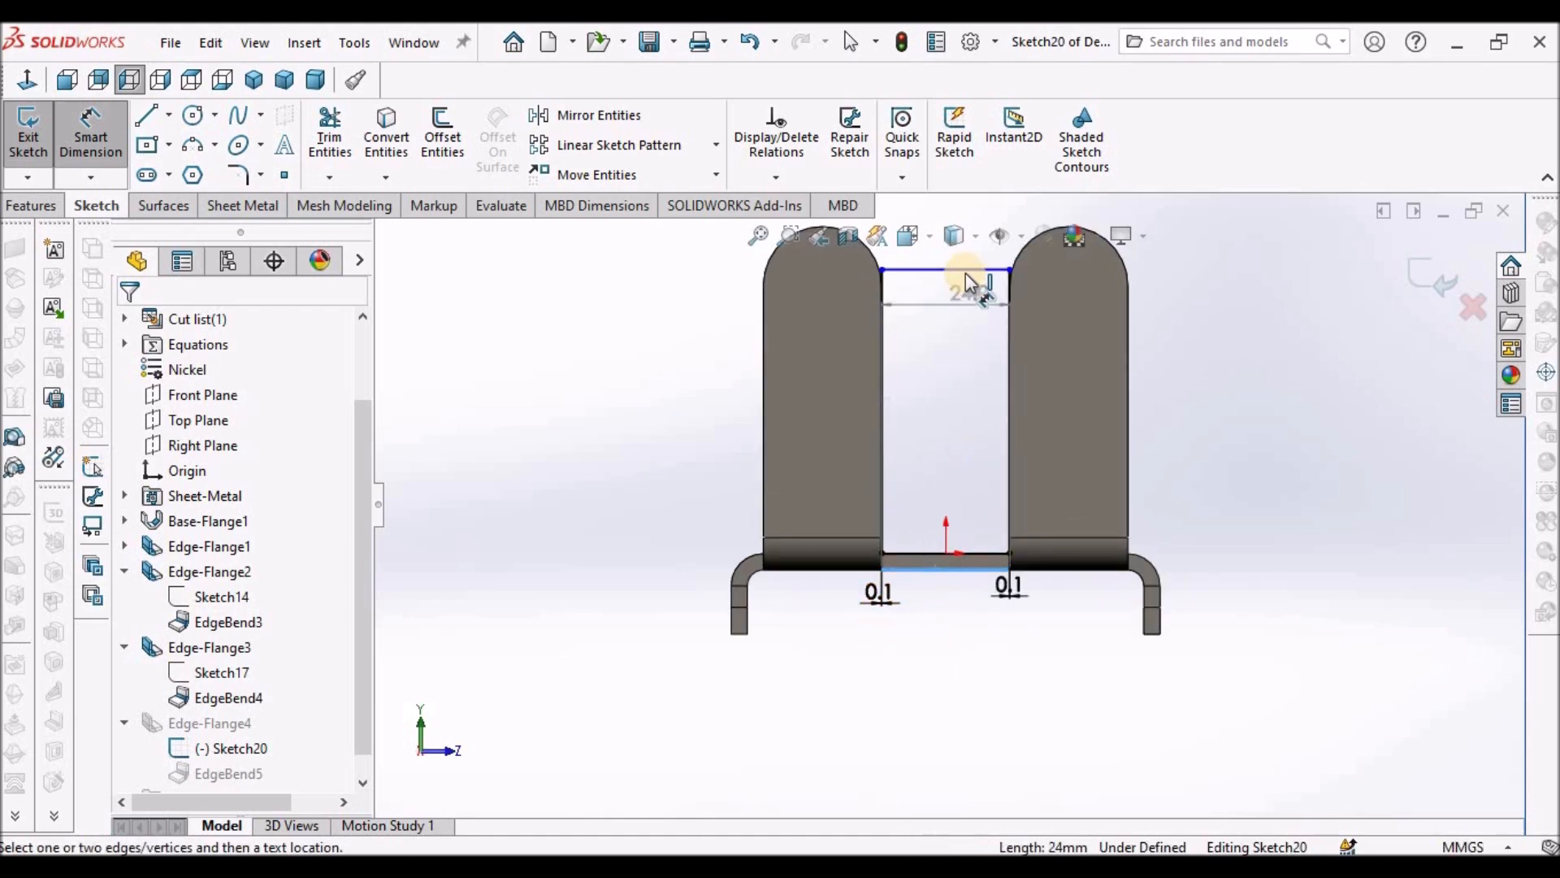
left_click(966, 274)
left_click(1299, 460)
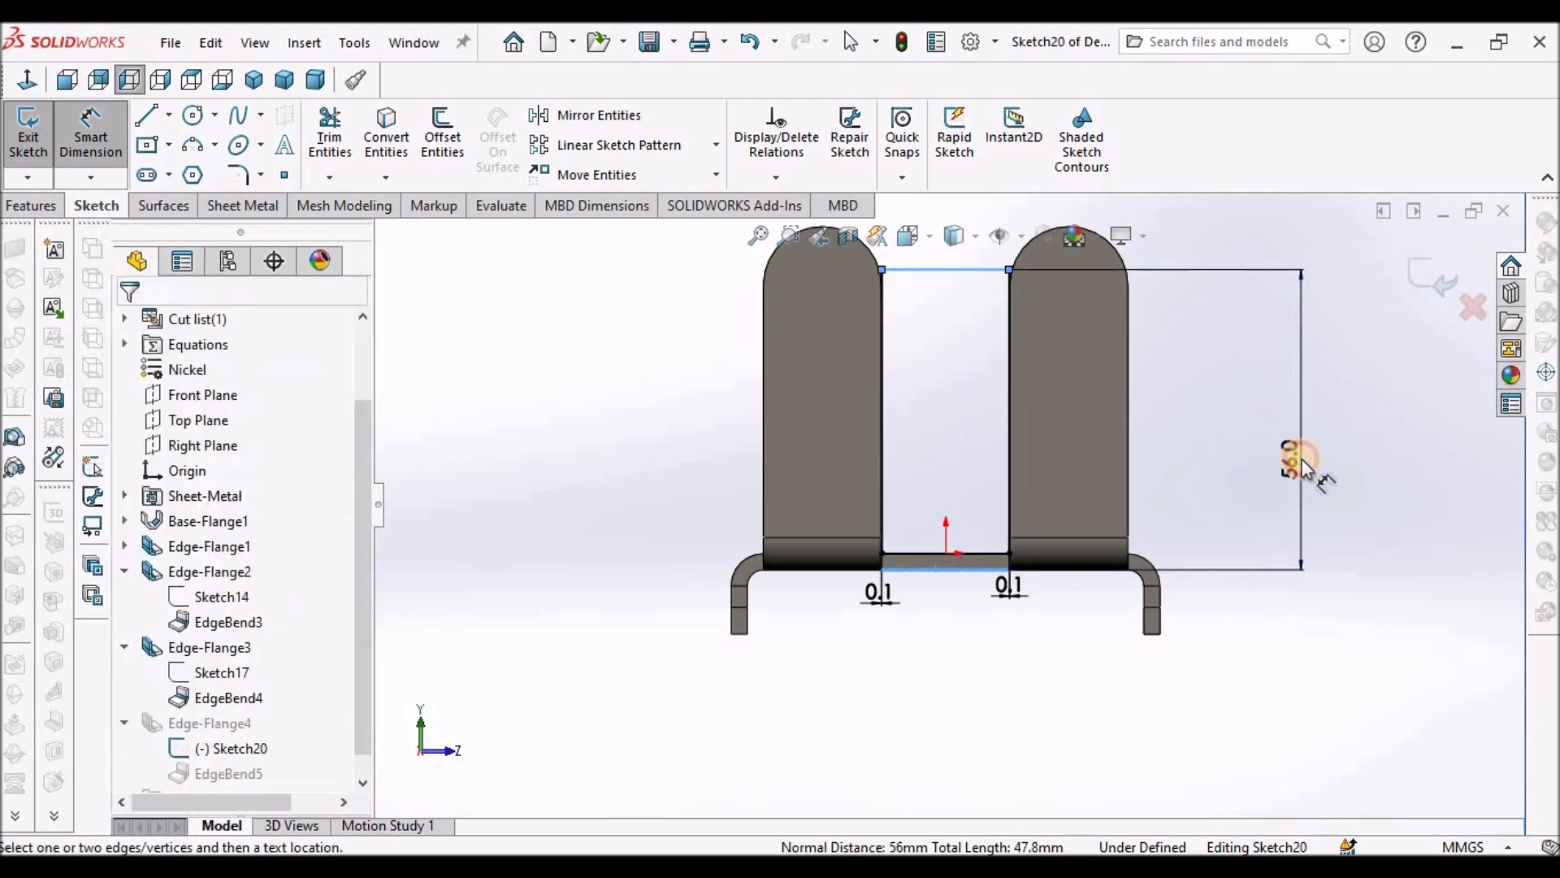
type("15")
key("Return")
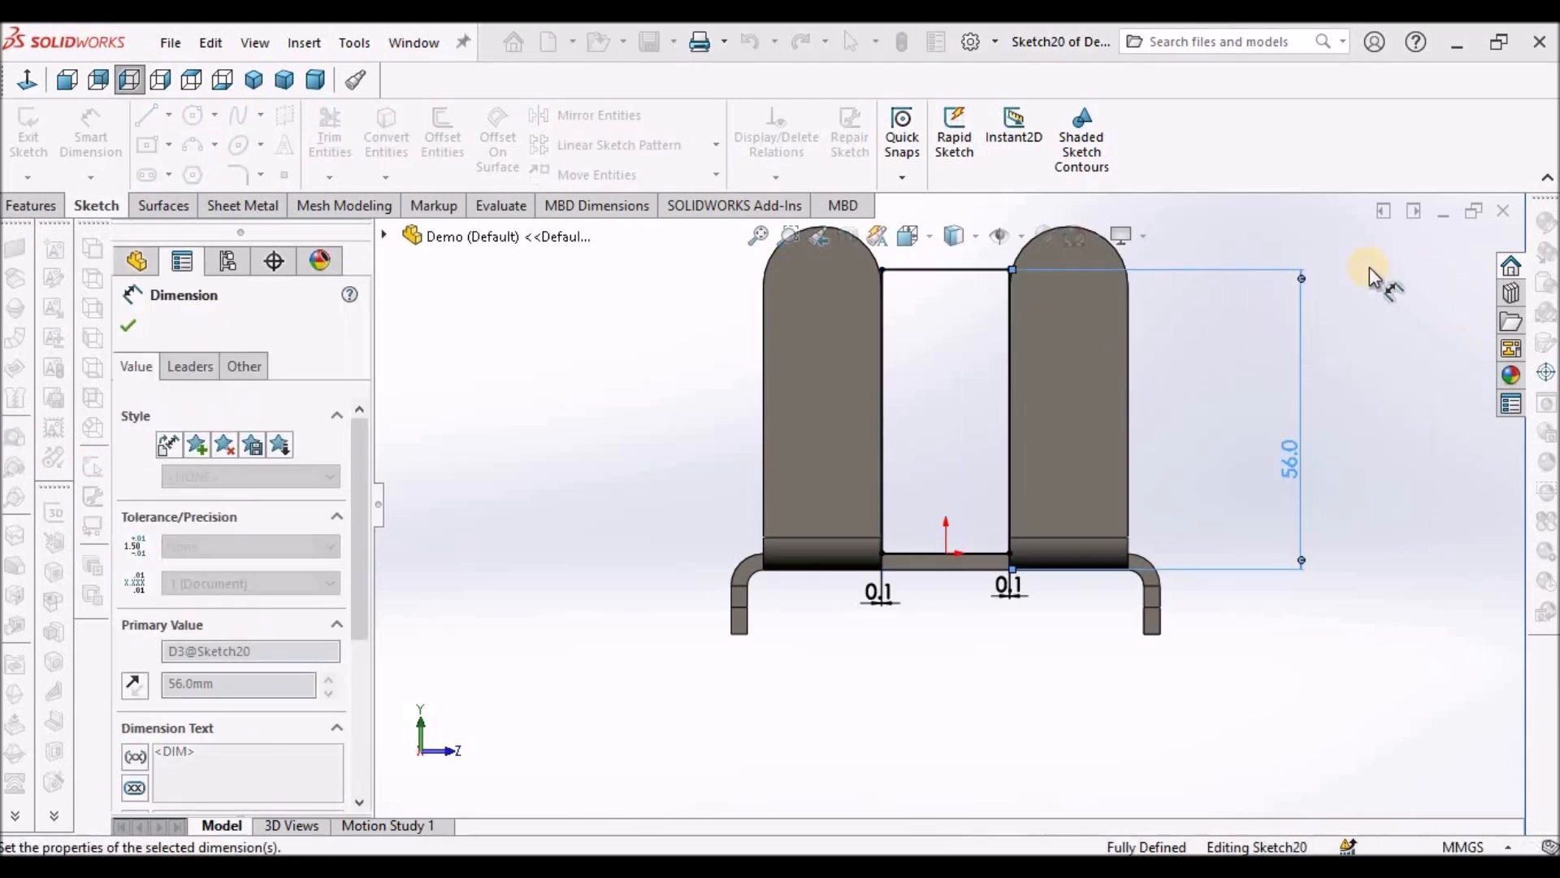
left_click(1074, 670)
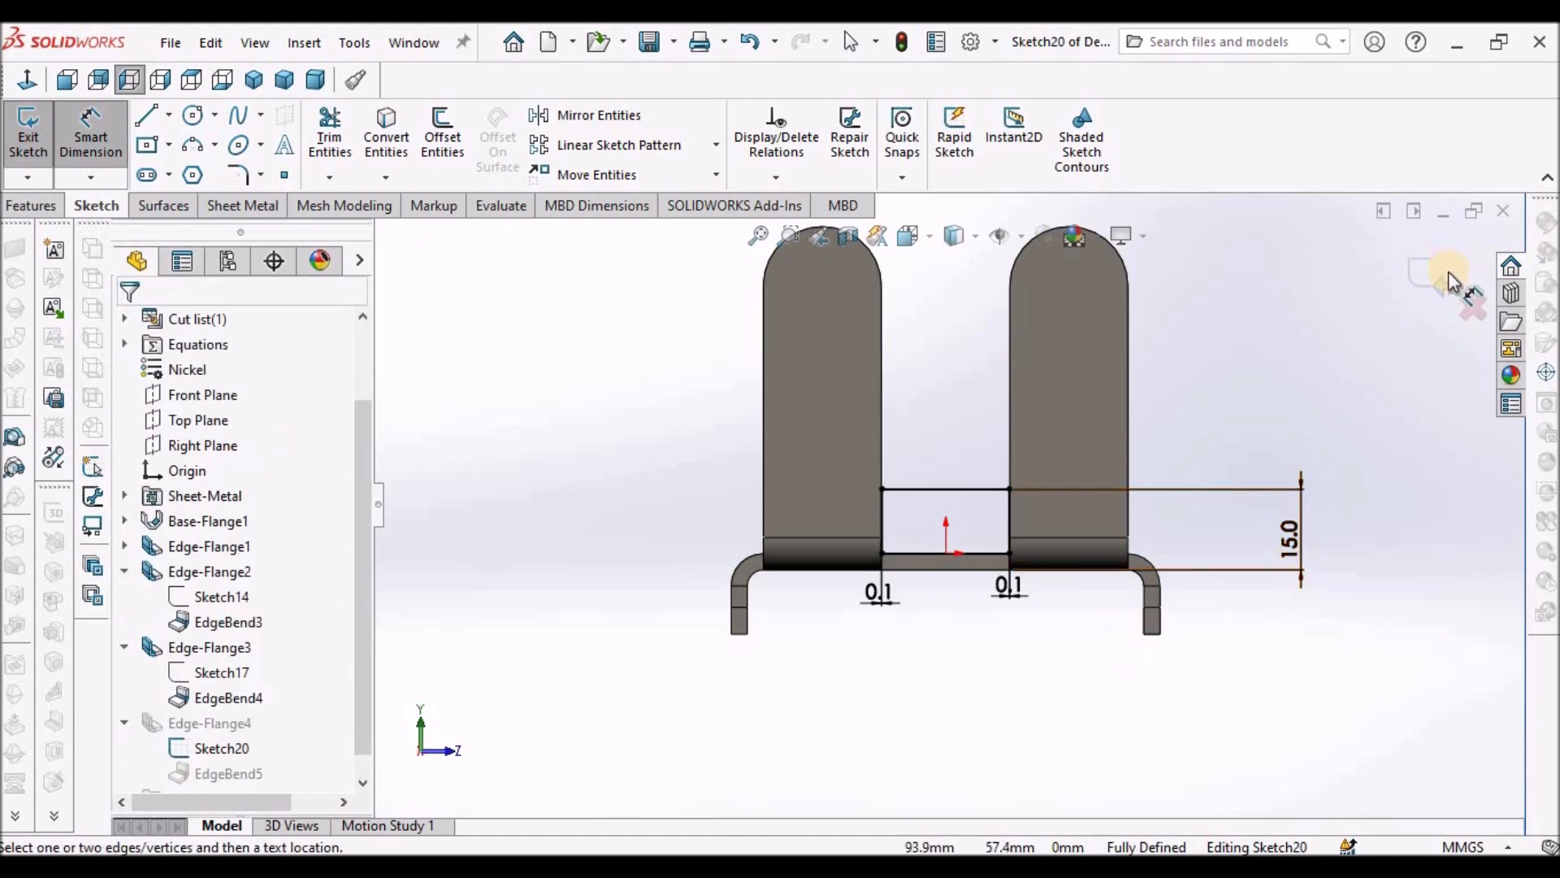
left_click(1448, 281)
mouse_move(1305, 367)
middle_mouse_down()
mouse_move(1114, 393)
mouse_move(1035, 515)
mouse_move(1069, 579)
mouse_move(1186, 569)
middle_mouse_up()
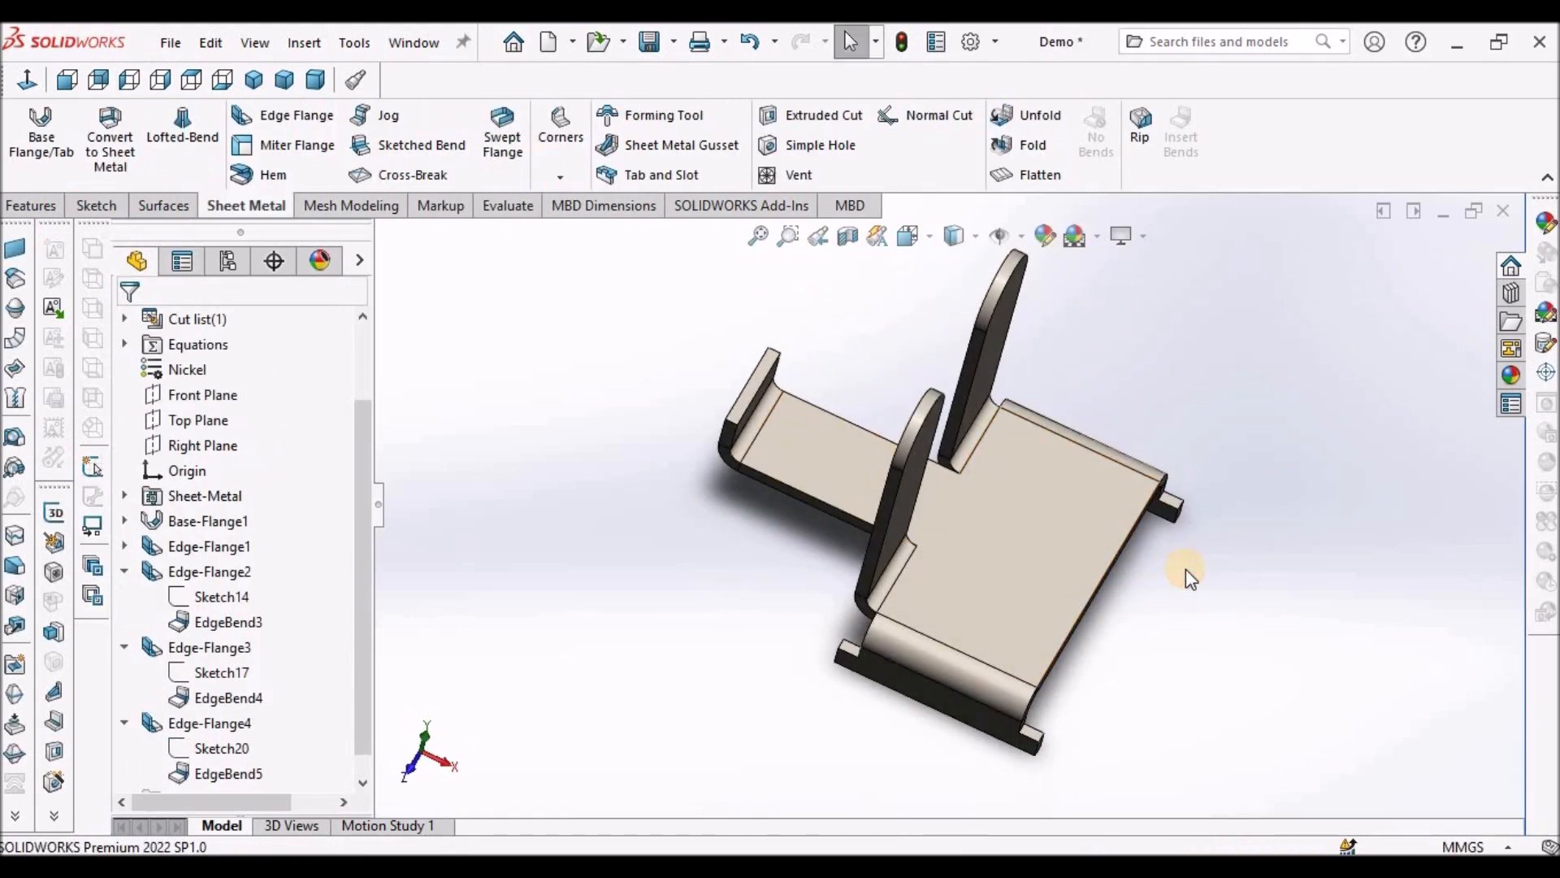
key("ctrl+s")
Add an 82 mm edge flange at 90 degrees along the base's free long edge, with no offset and the Bend Outside position.
middle_click_drag(1134, 456, 1128, 470)
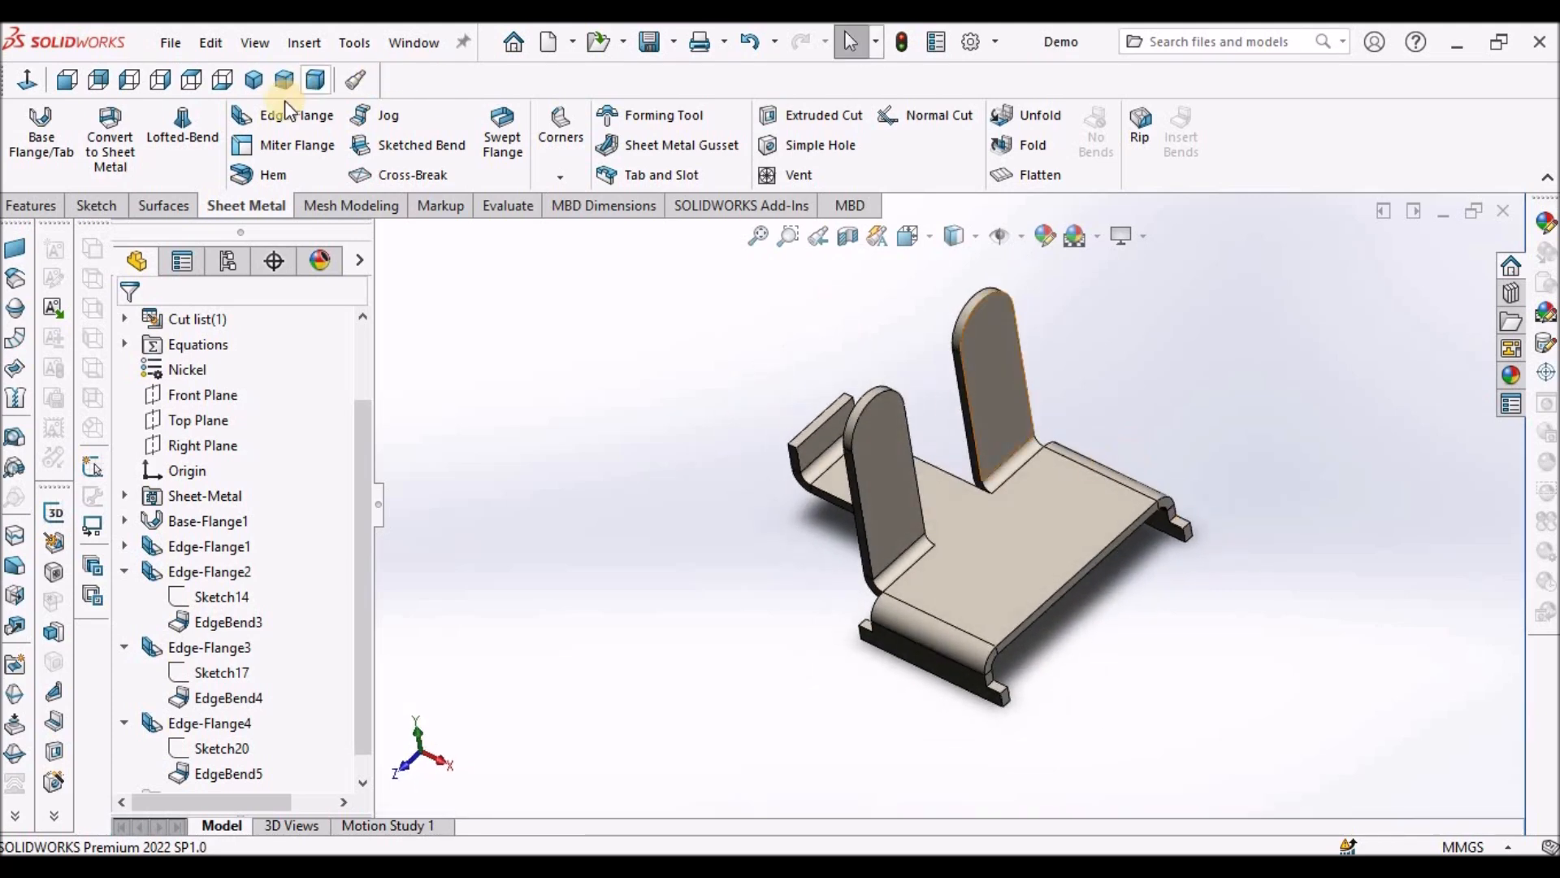
left_click(288, 122)
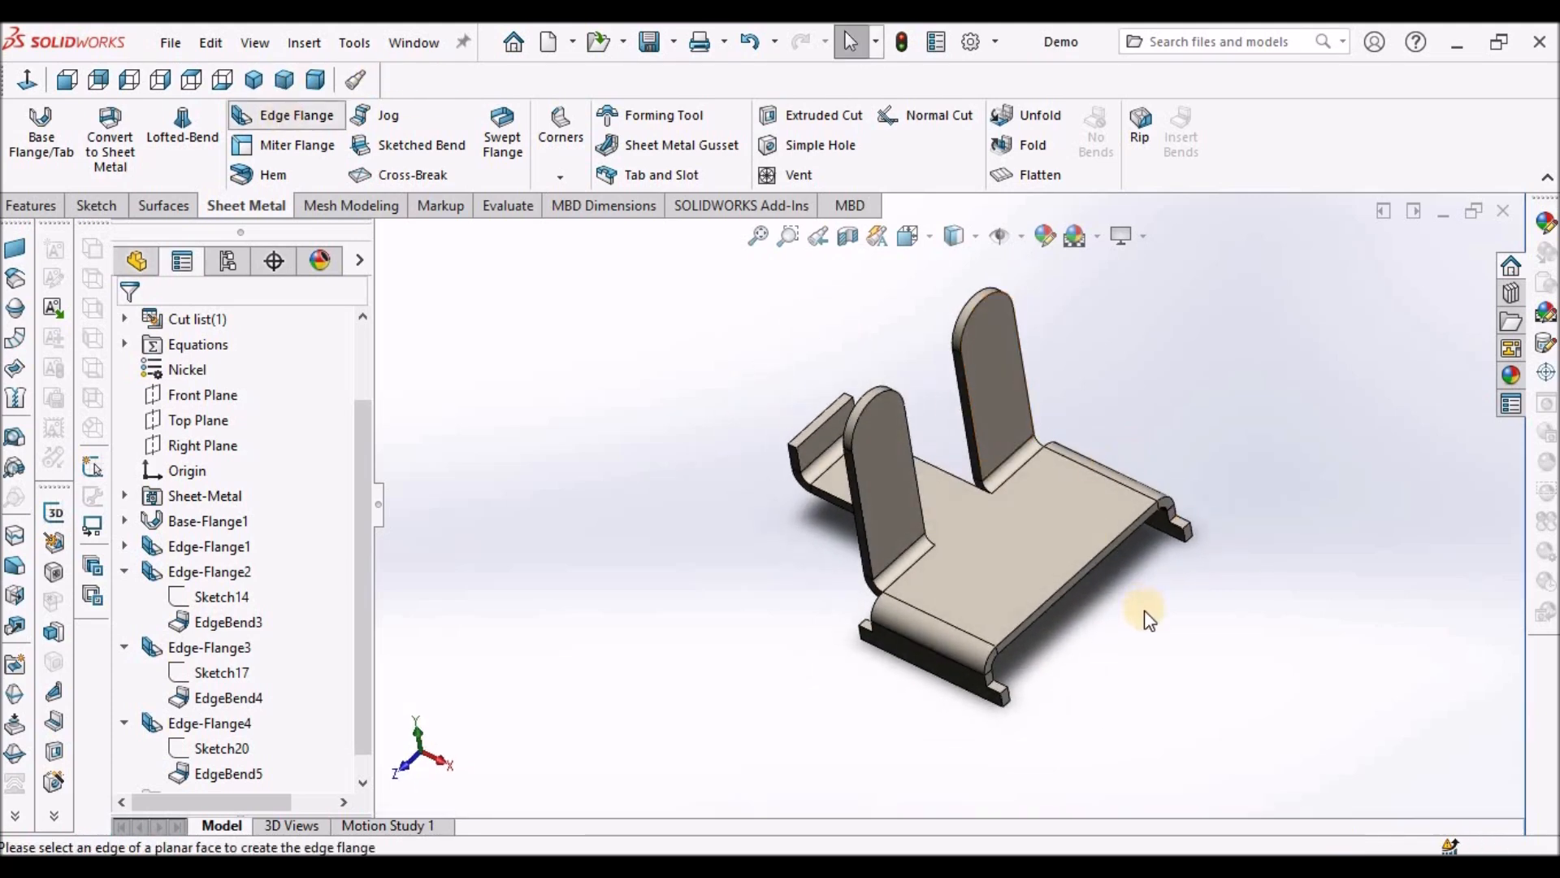
left_click(1099, 553)
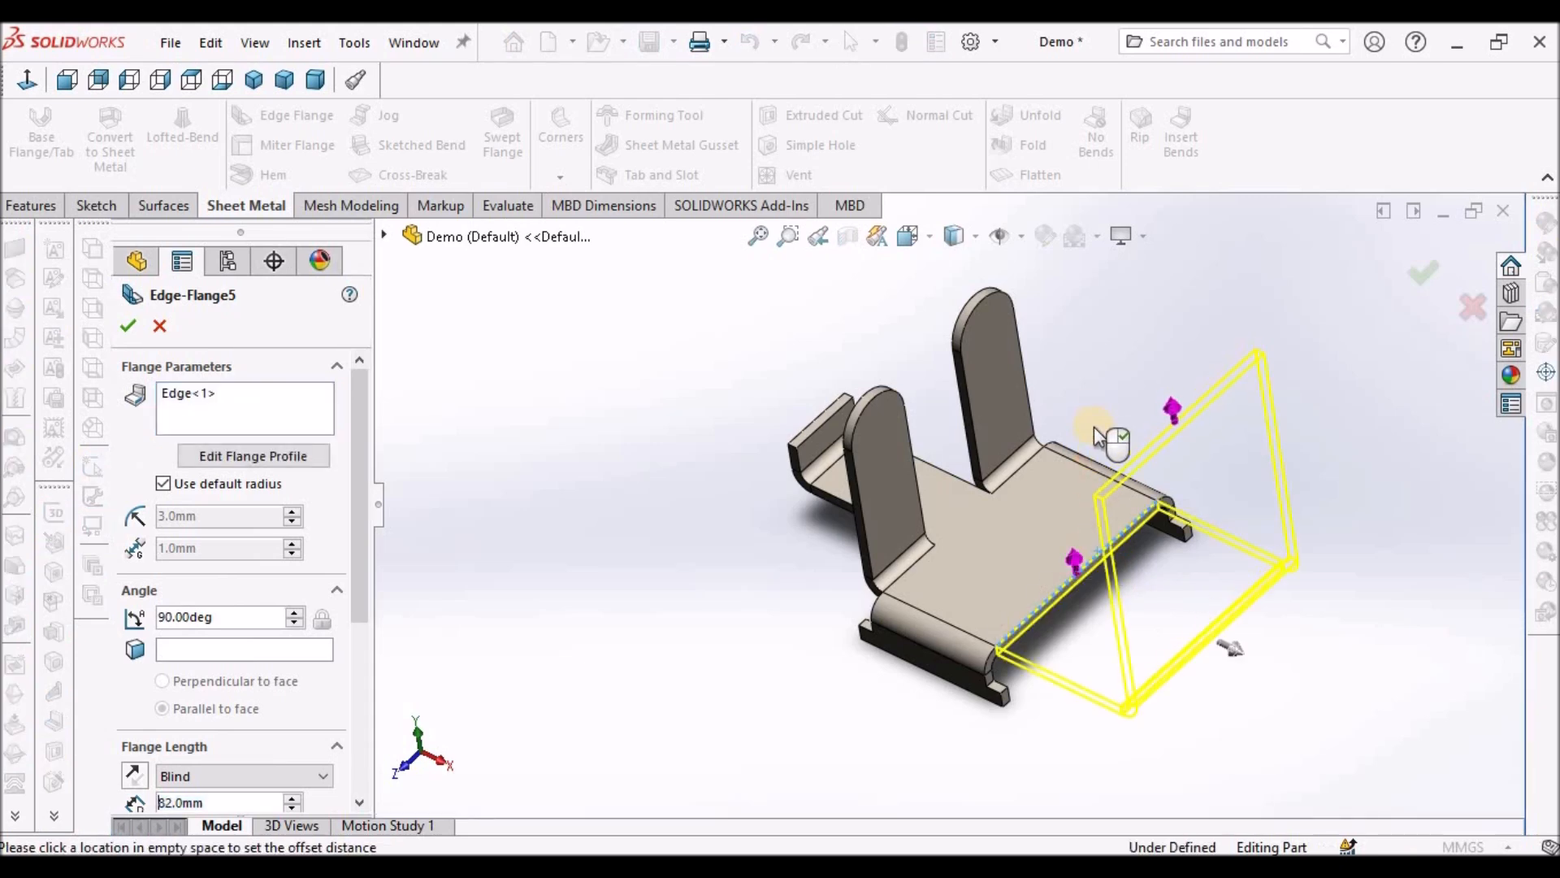
scroll(349, 655, "down", 3)
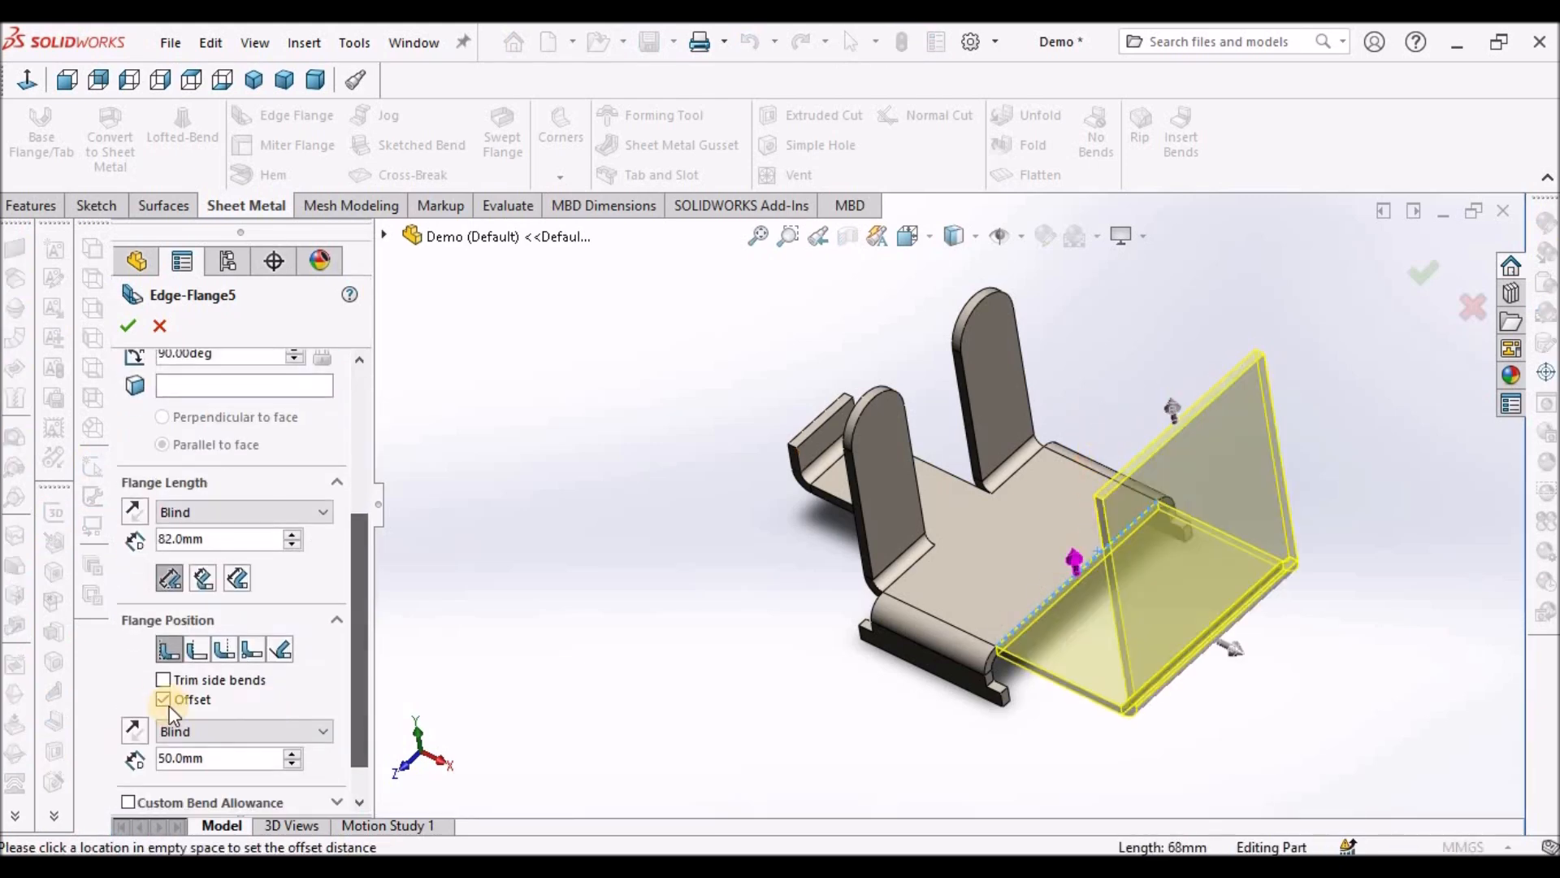
left_click(165, 700)
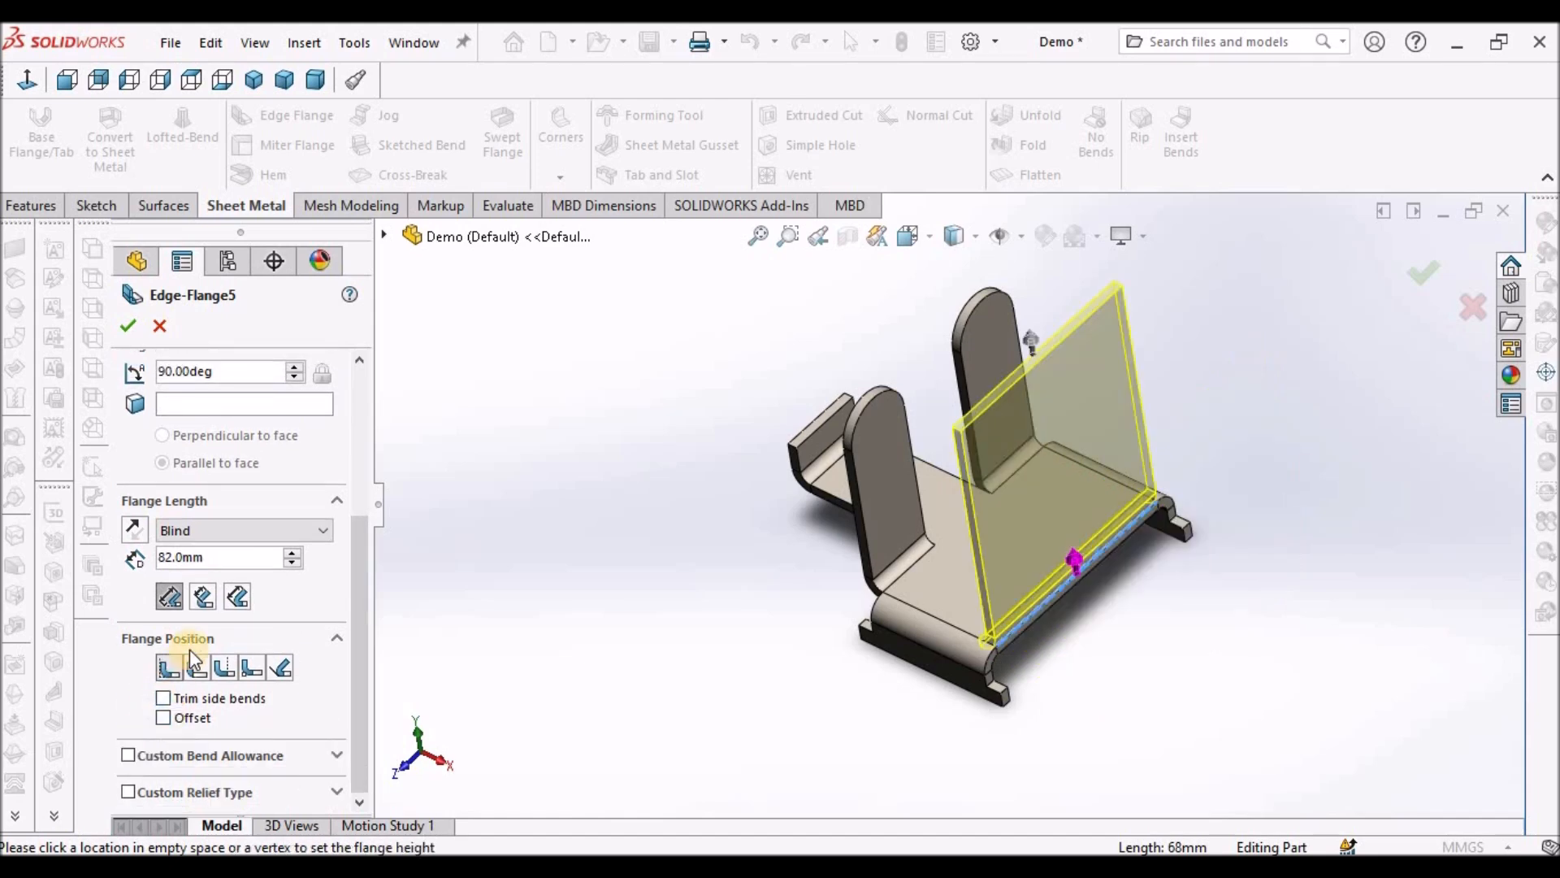
left_click(226, 668)
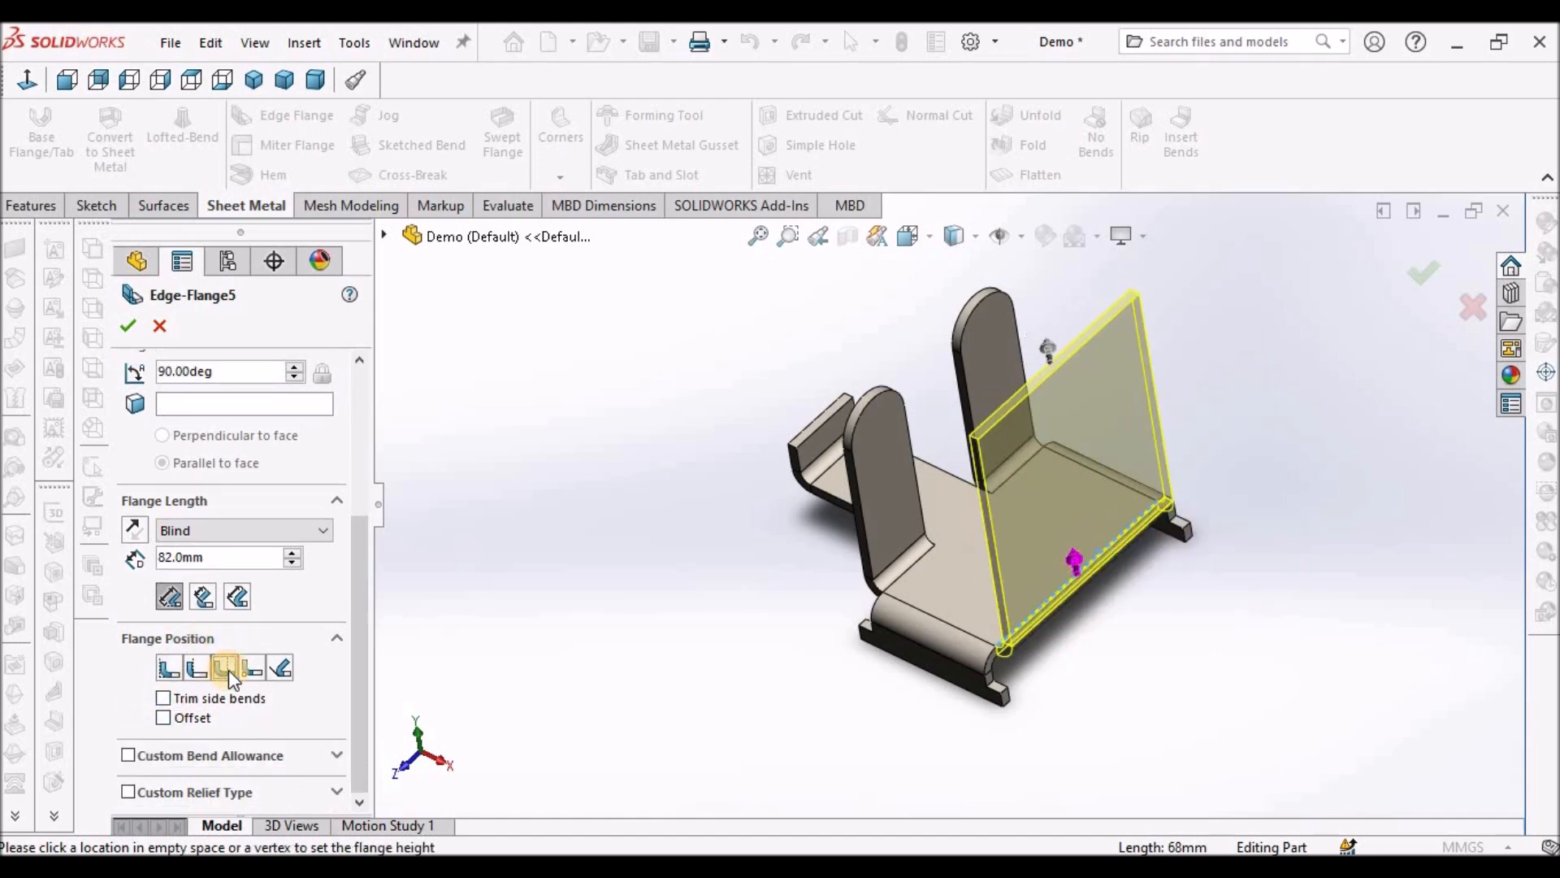
left_click(129, 324)
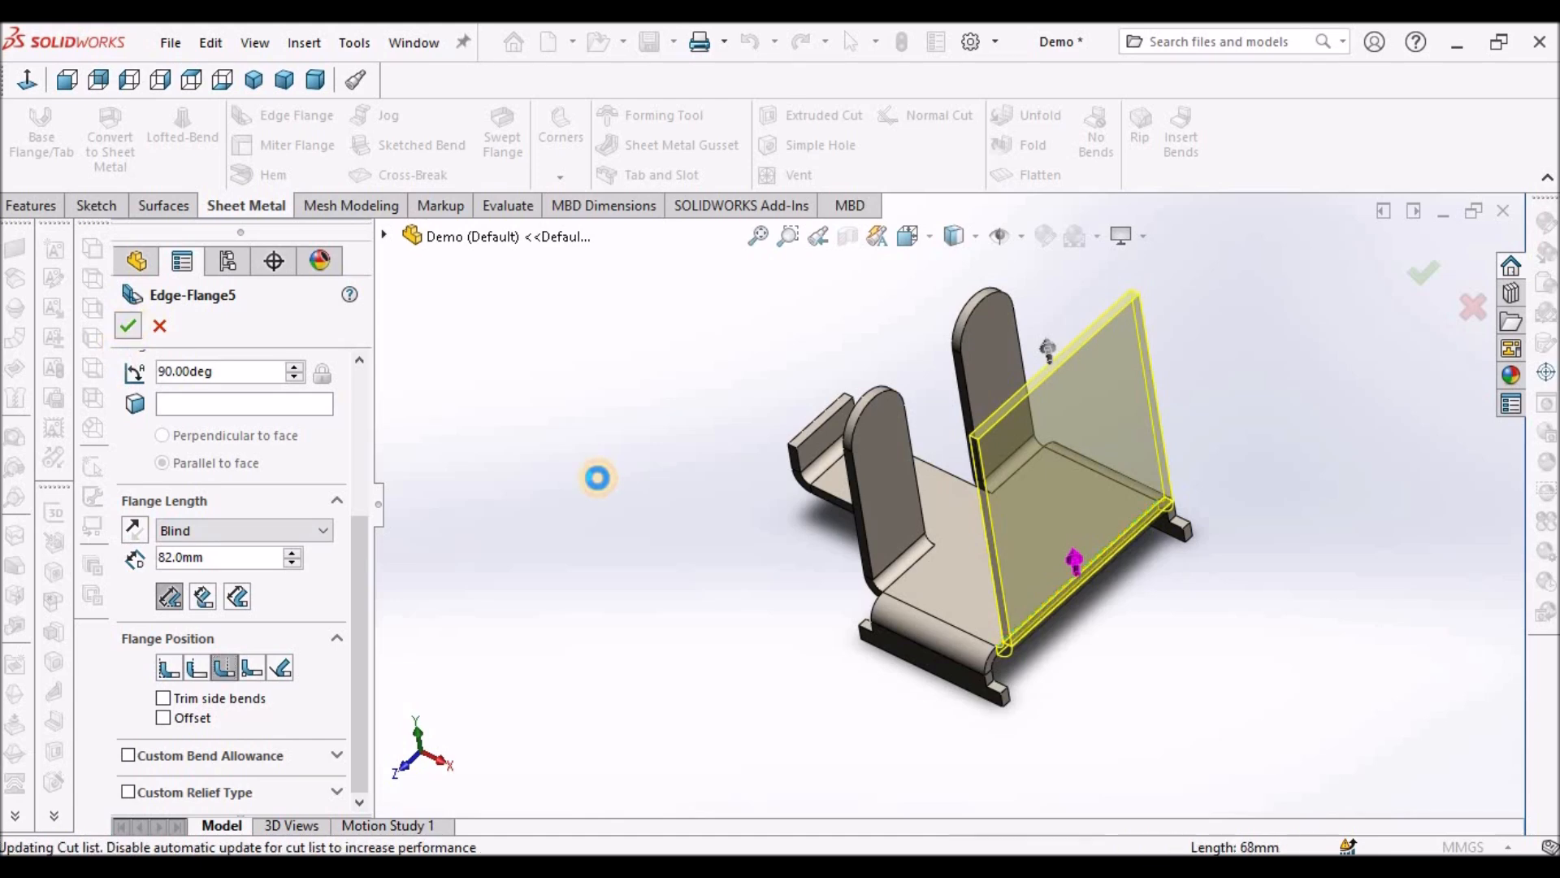
Examine the corner where the new flange's bend meets the bend of the neighbouring stepped end flange.
middle_click_drag(1175, 536, 1244, 463)
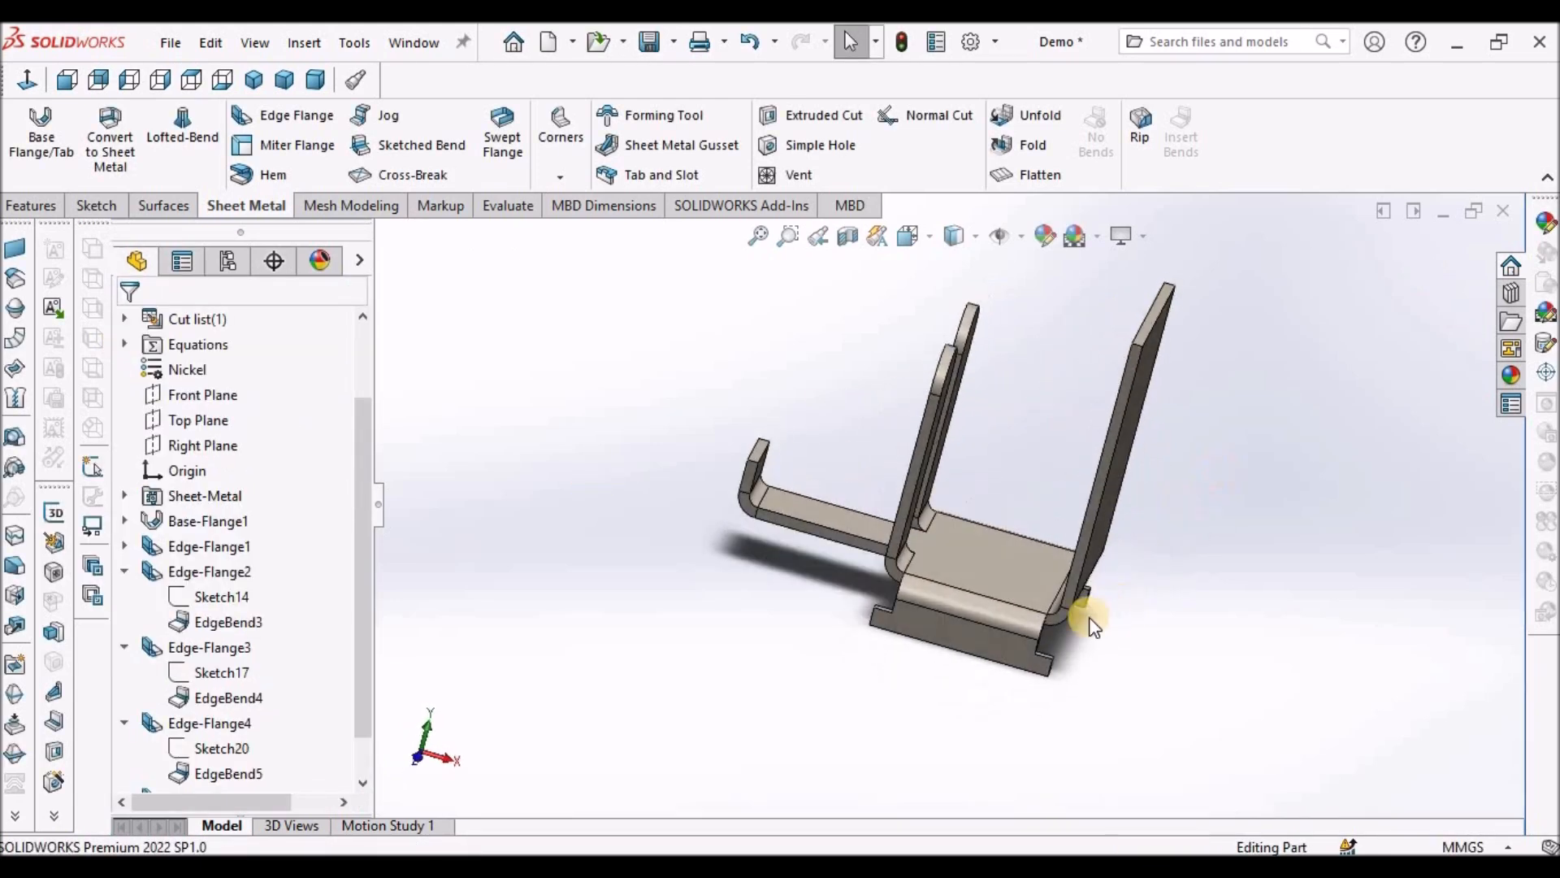
scroll(1081, 614, "down", 6)
middle_click_drag(957, 557, 855, 582)
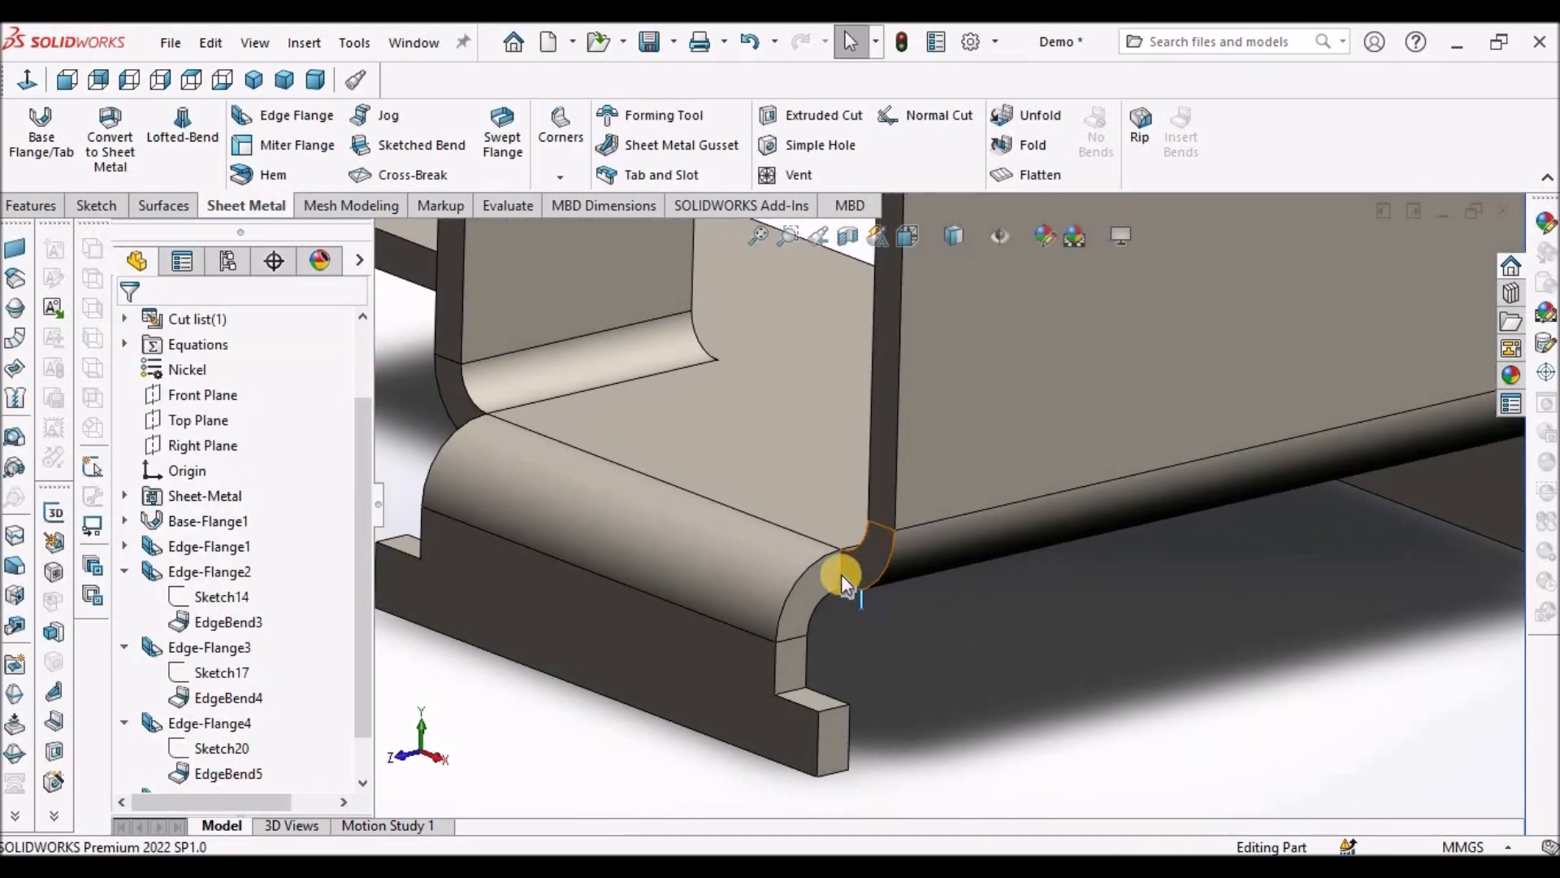
left_click(841, 574)
scroll(975, 606, "up", 5)
middle_click_drag(999, 599, 1025, 629)
scroll(1025, 631, "up", 3)
left_click(1014, 638)
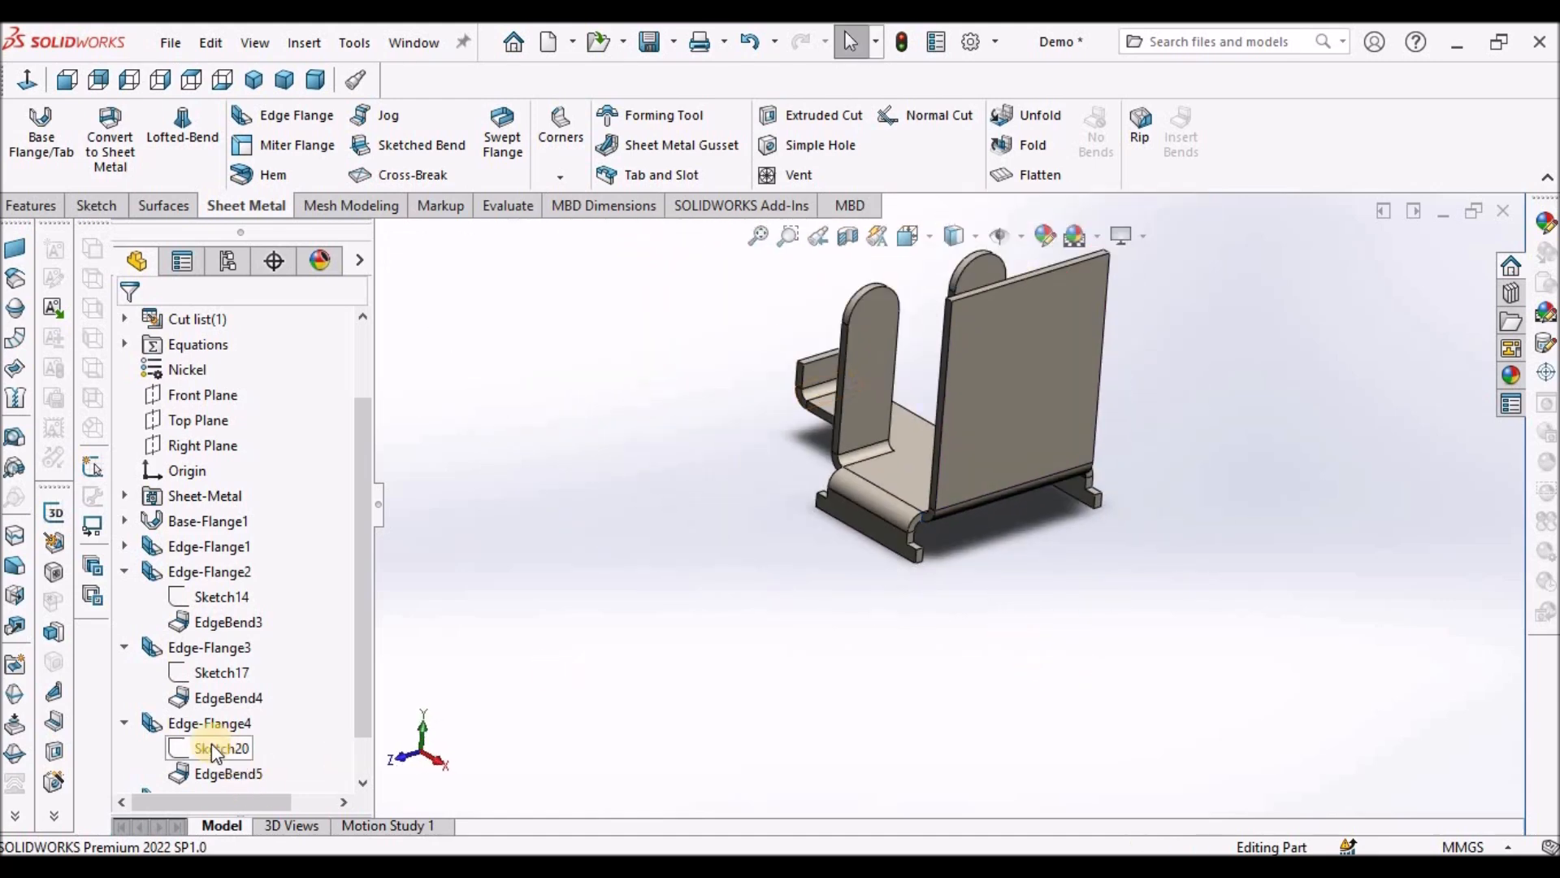
Edit the new flange's profile sketch, making its top line collinear with the middle flange's top edge, and exit the sketch.
scroll(348, 782, "down", 2)
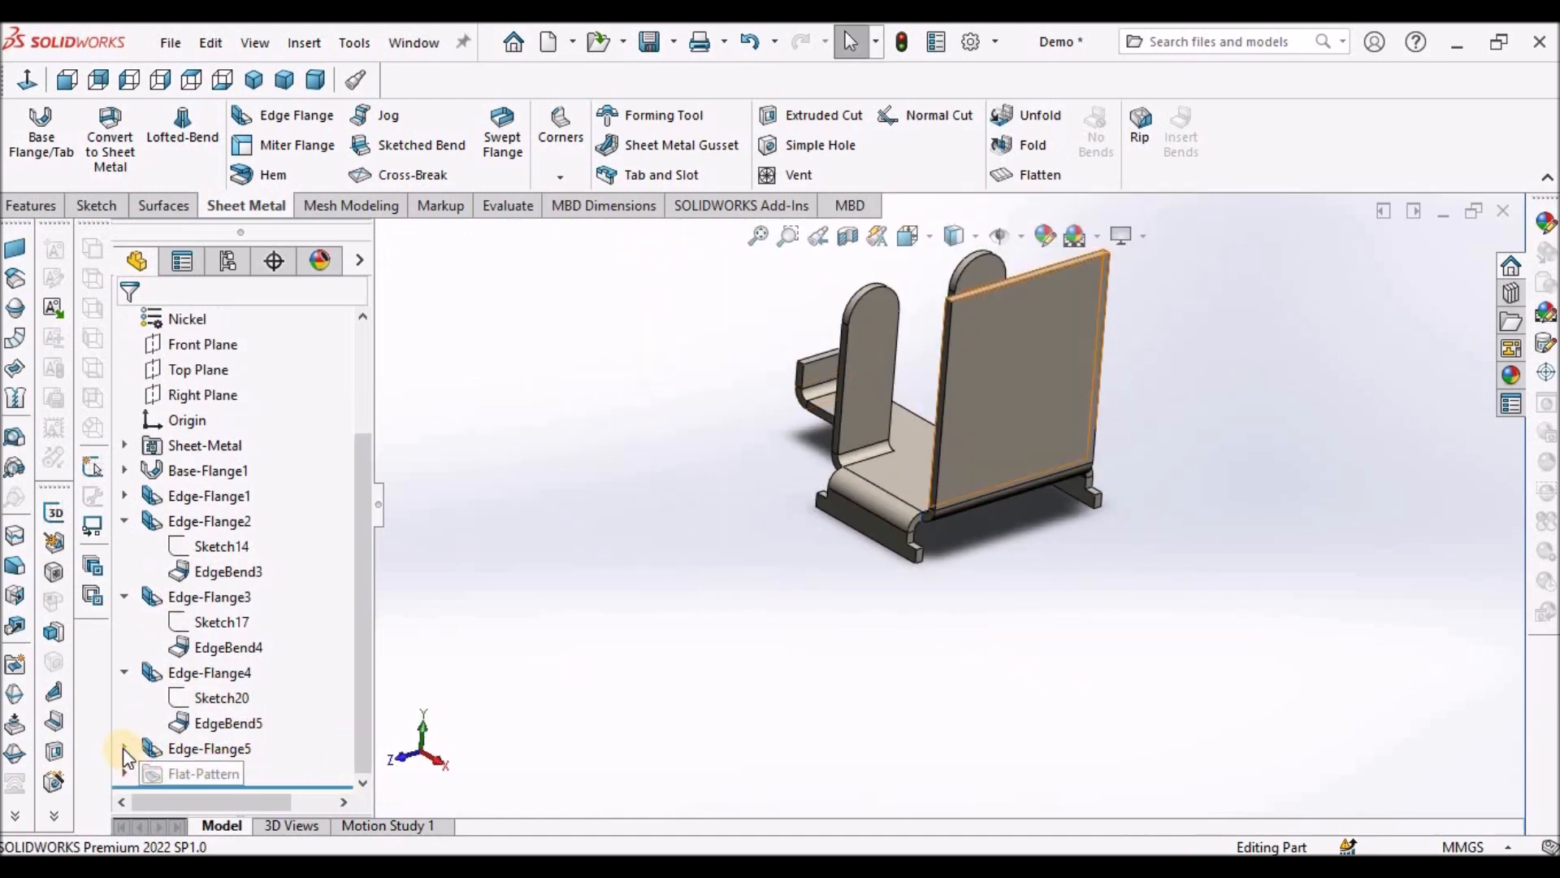
left_click(124, 747)
right_click(202, 747)
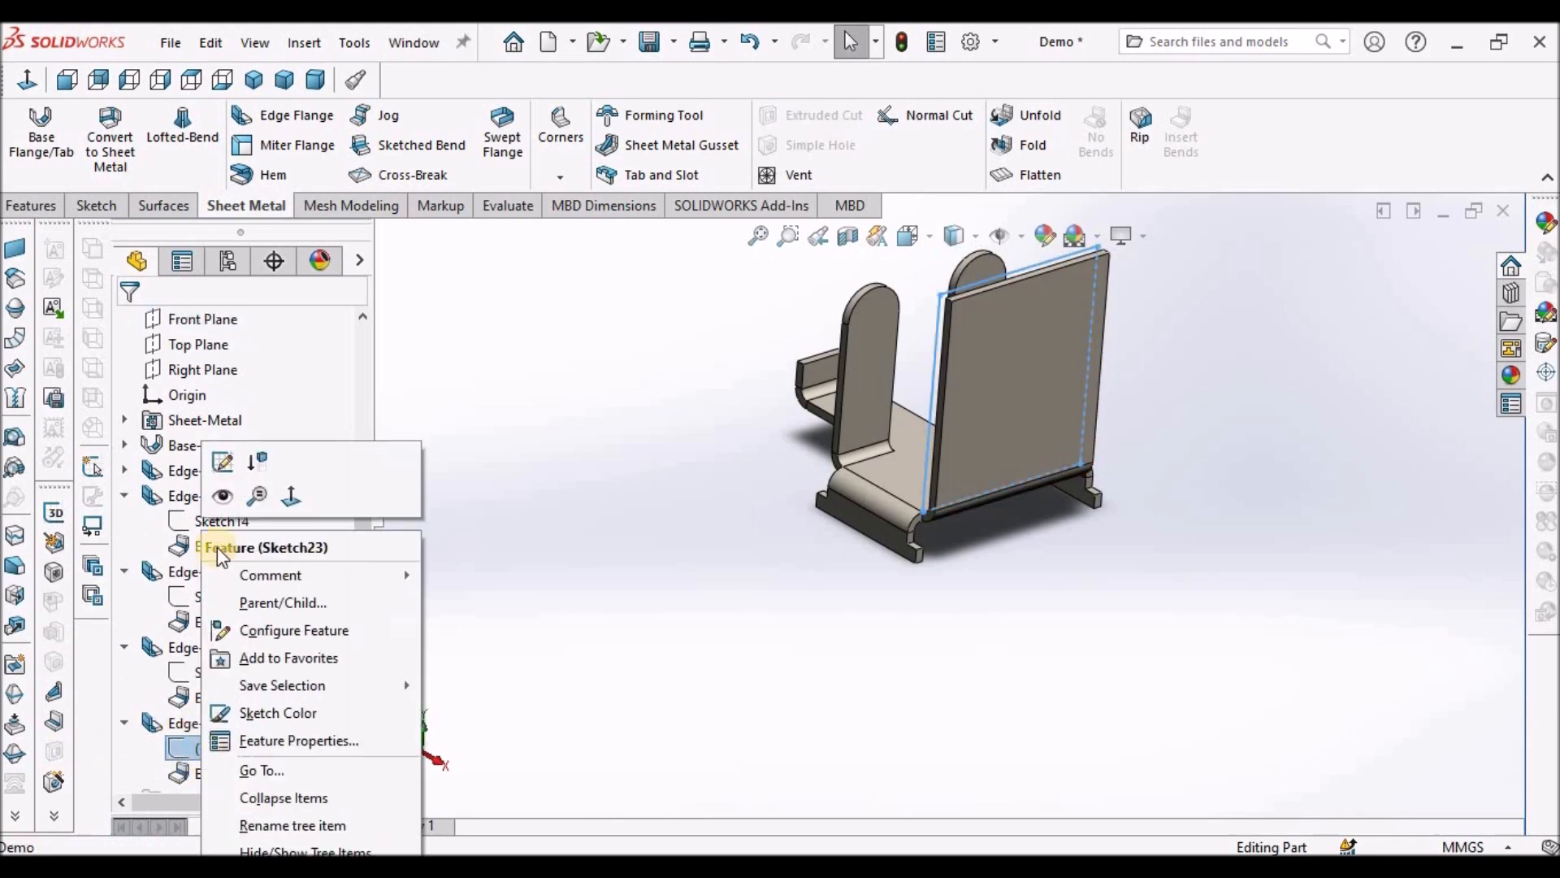
scroll(967, 572, "up", 3)
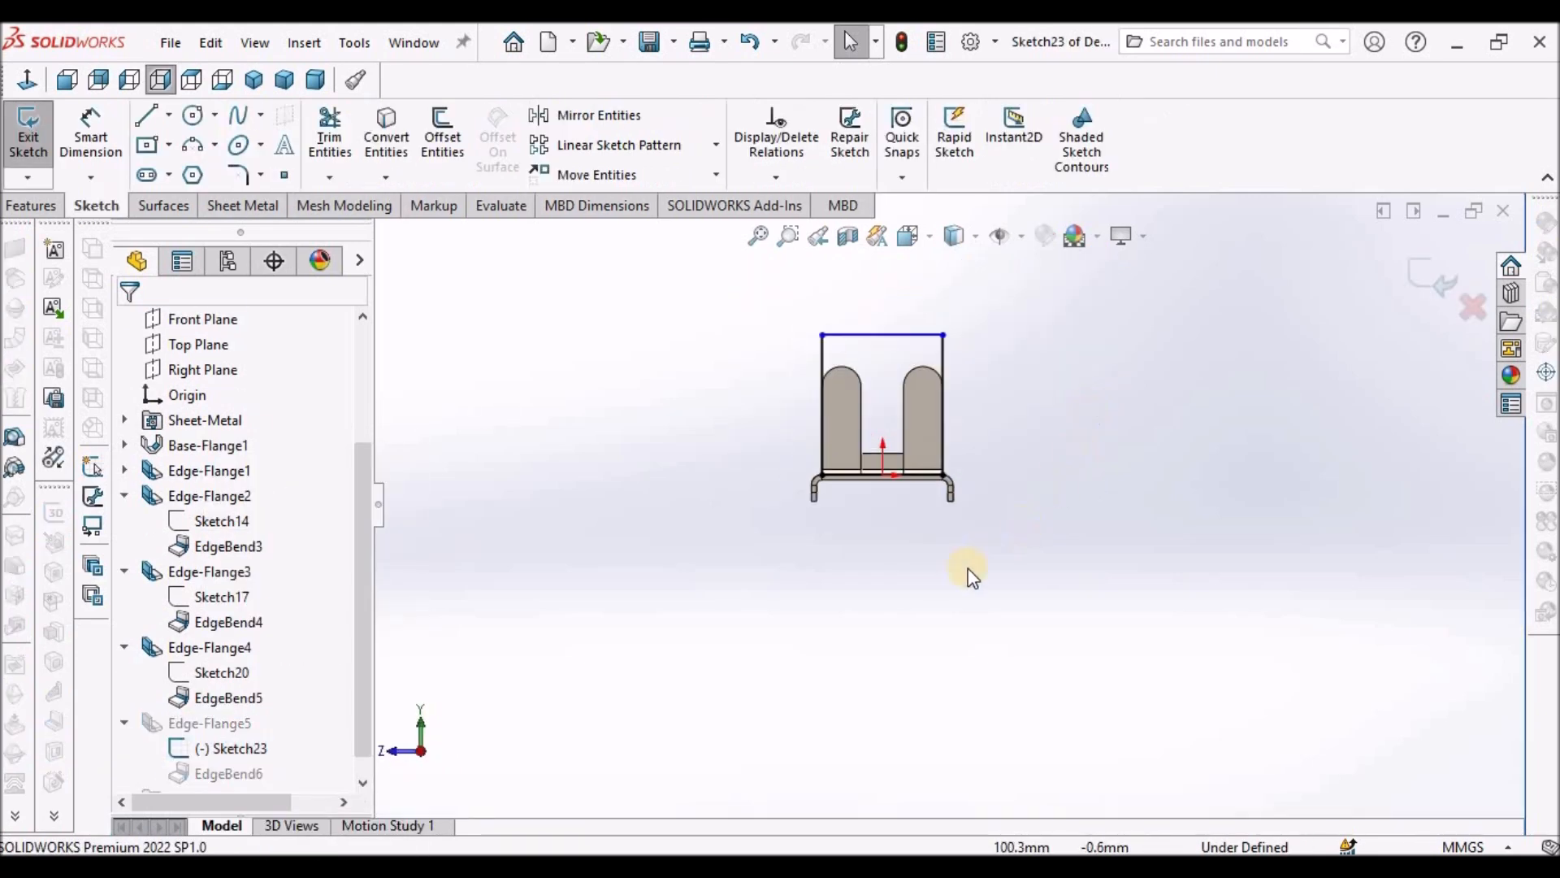
scroll(913, 450, "down", 3)
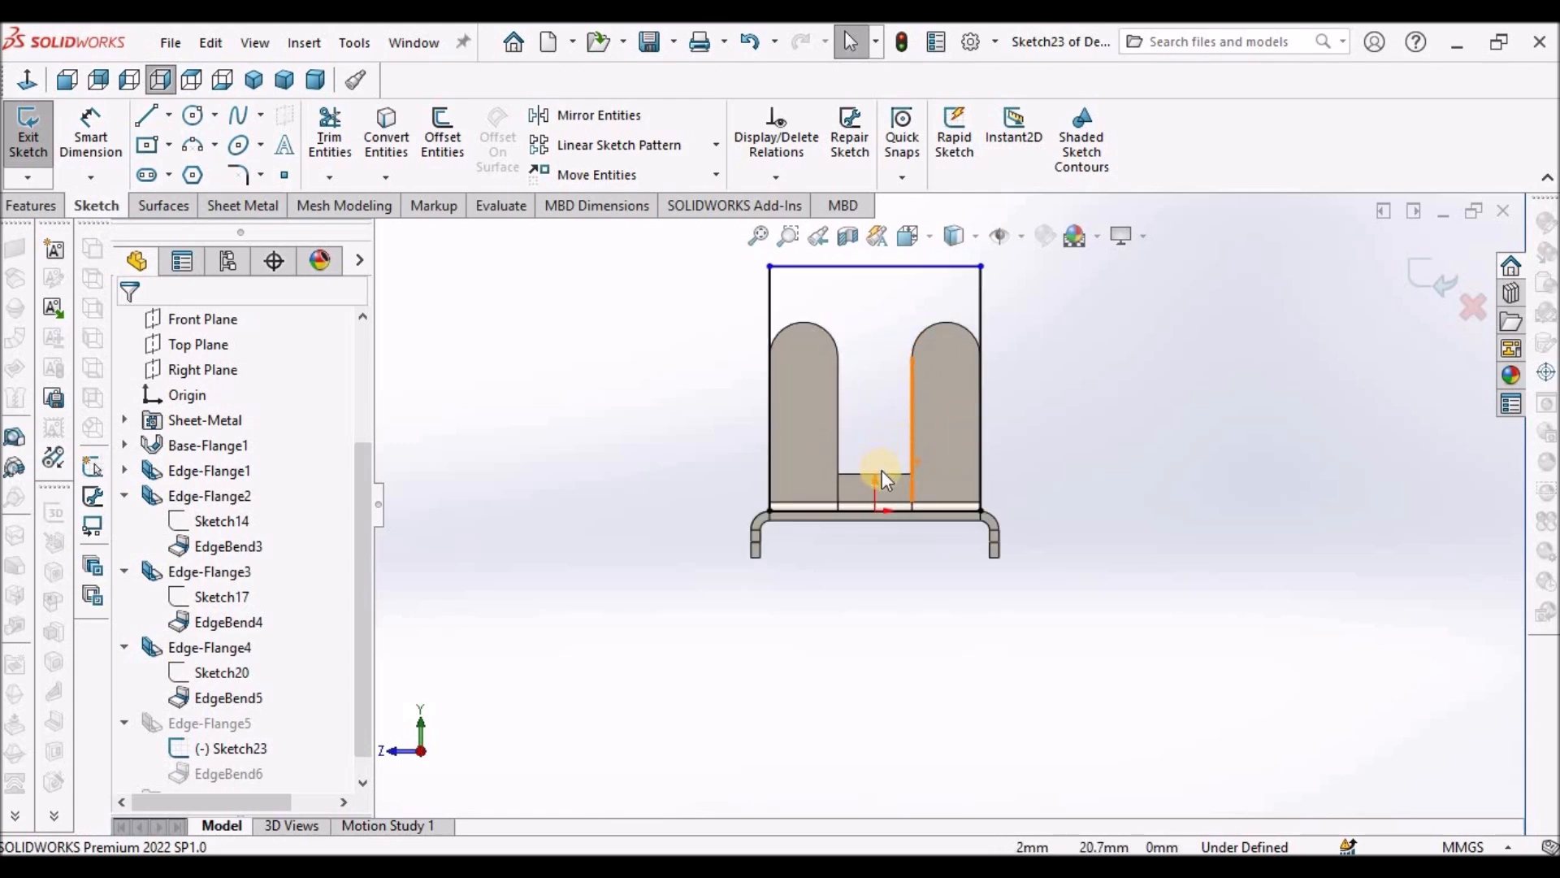
left_click(886, 455)
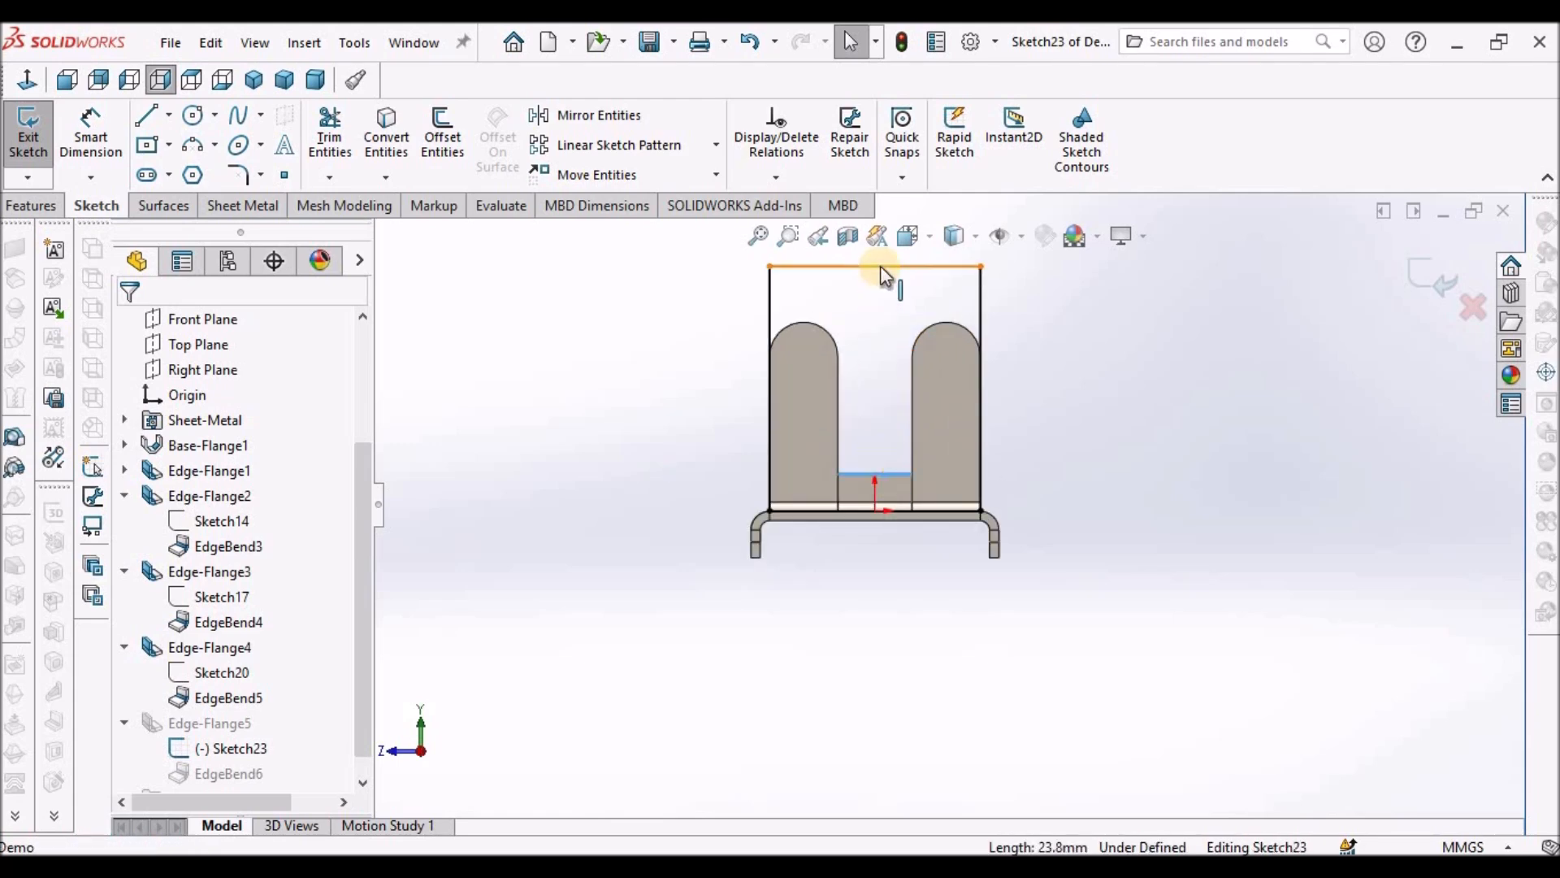
left_click(927, 276, "ctrl")
left_click(145, 695)
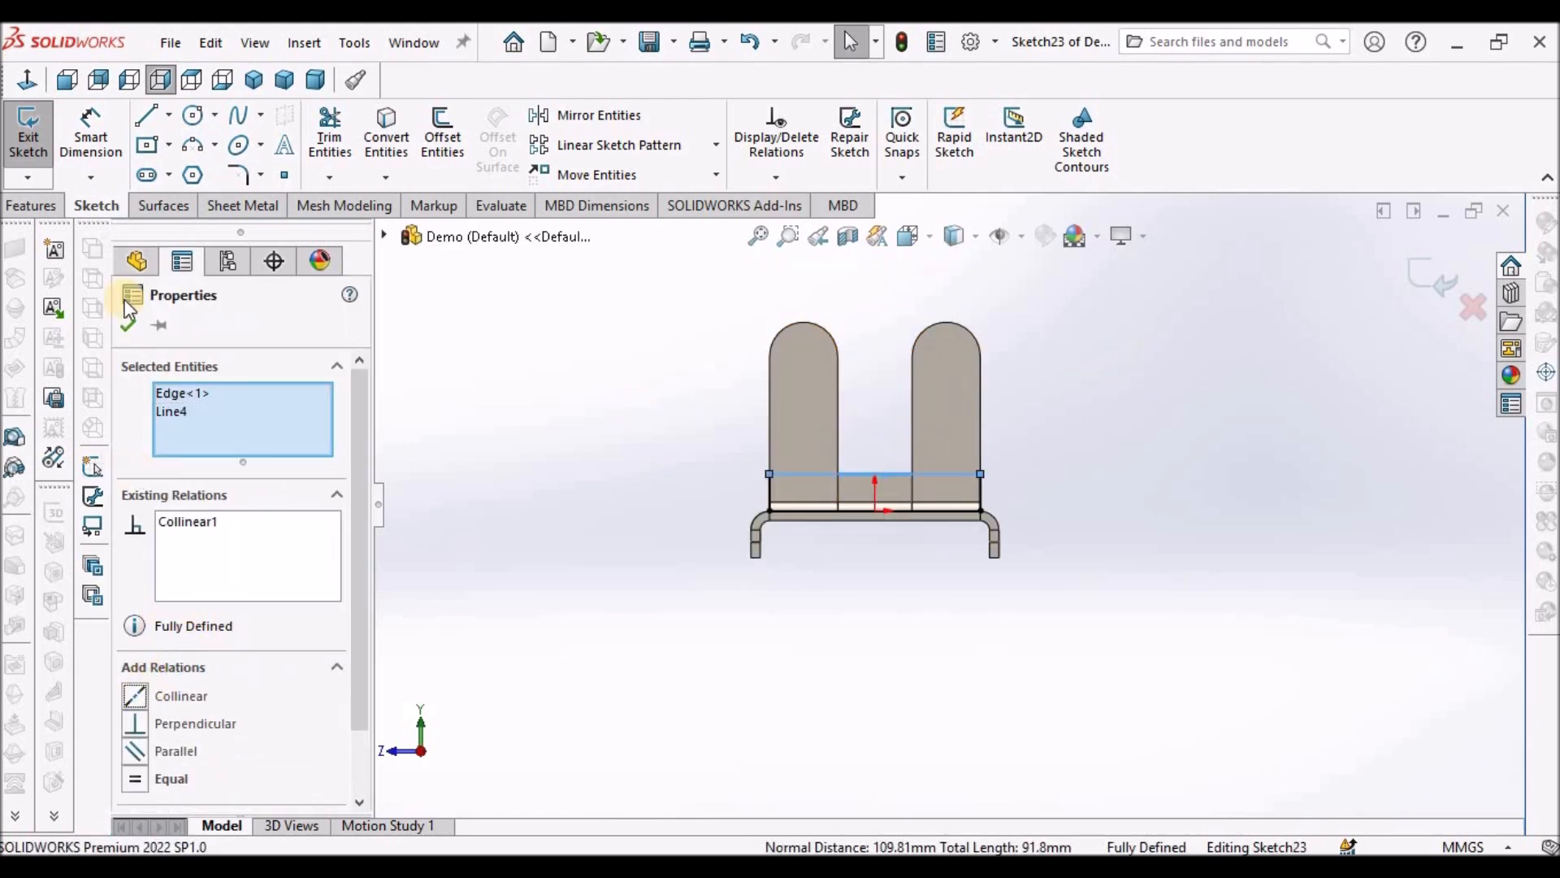
left_click(128, 323)
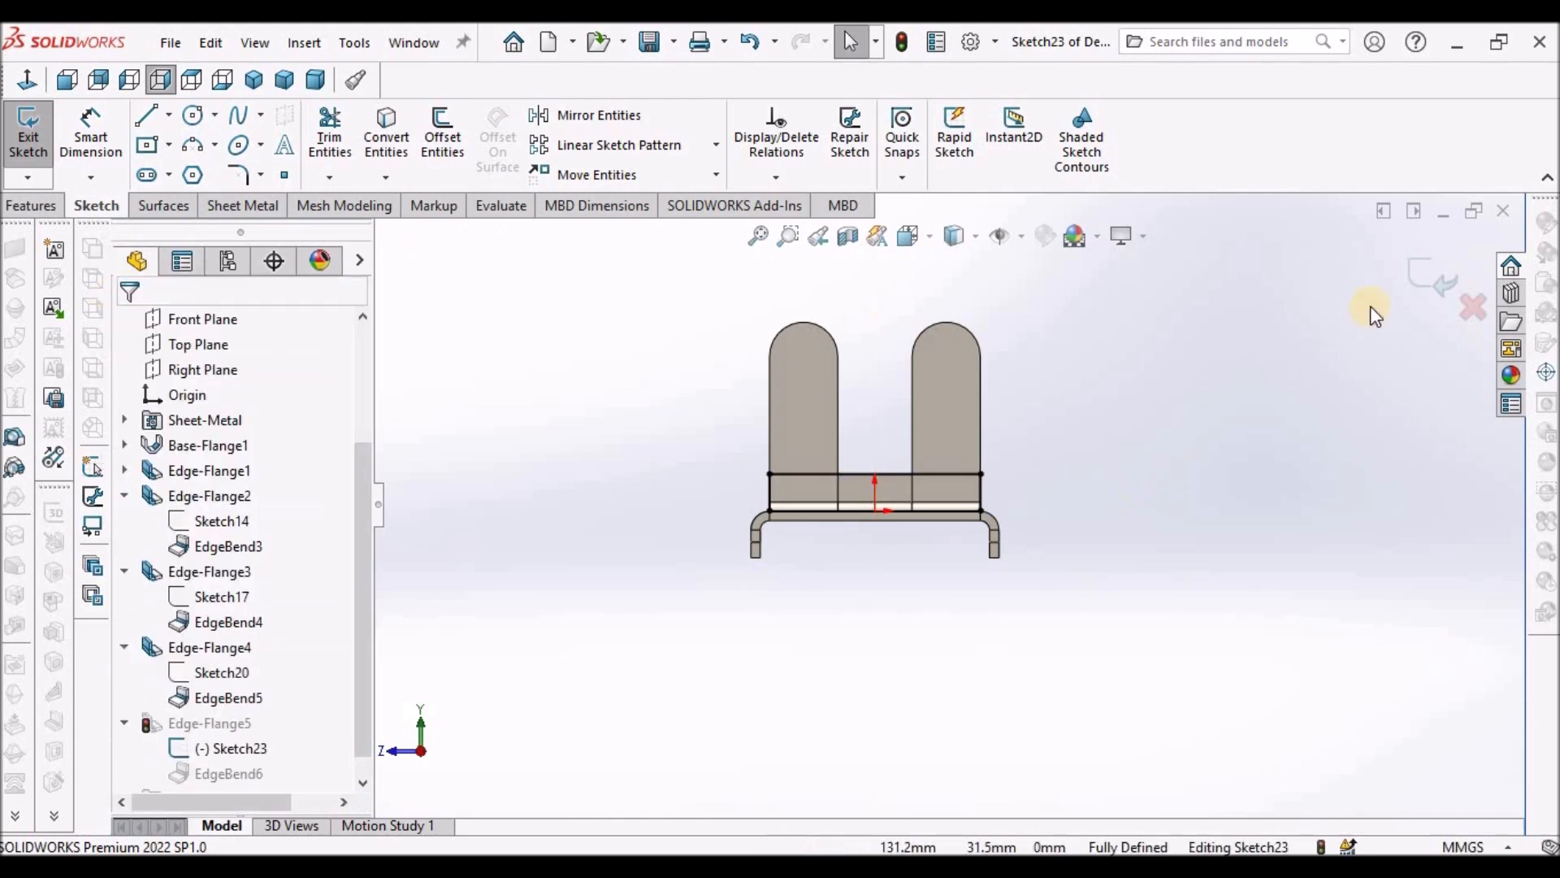
left_click(1393, 301)
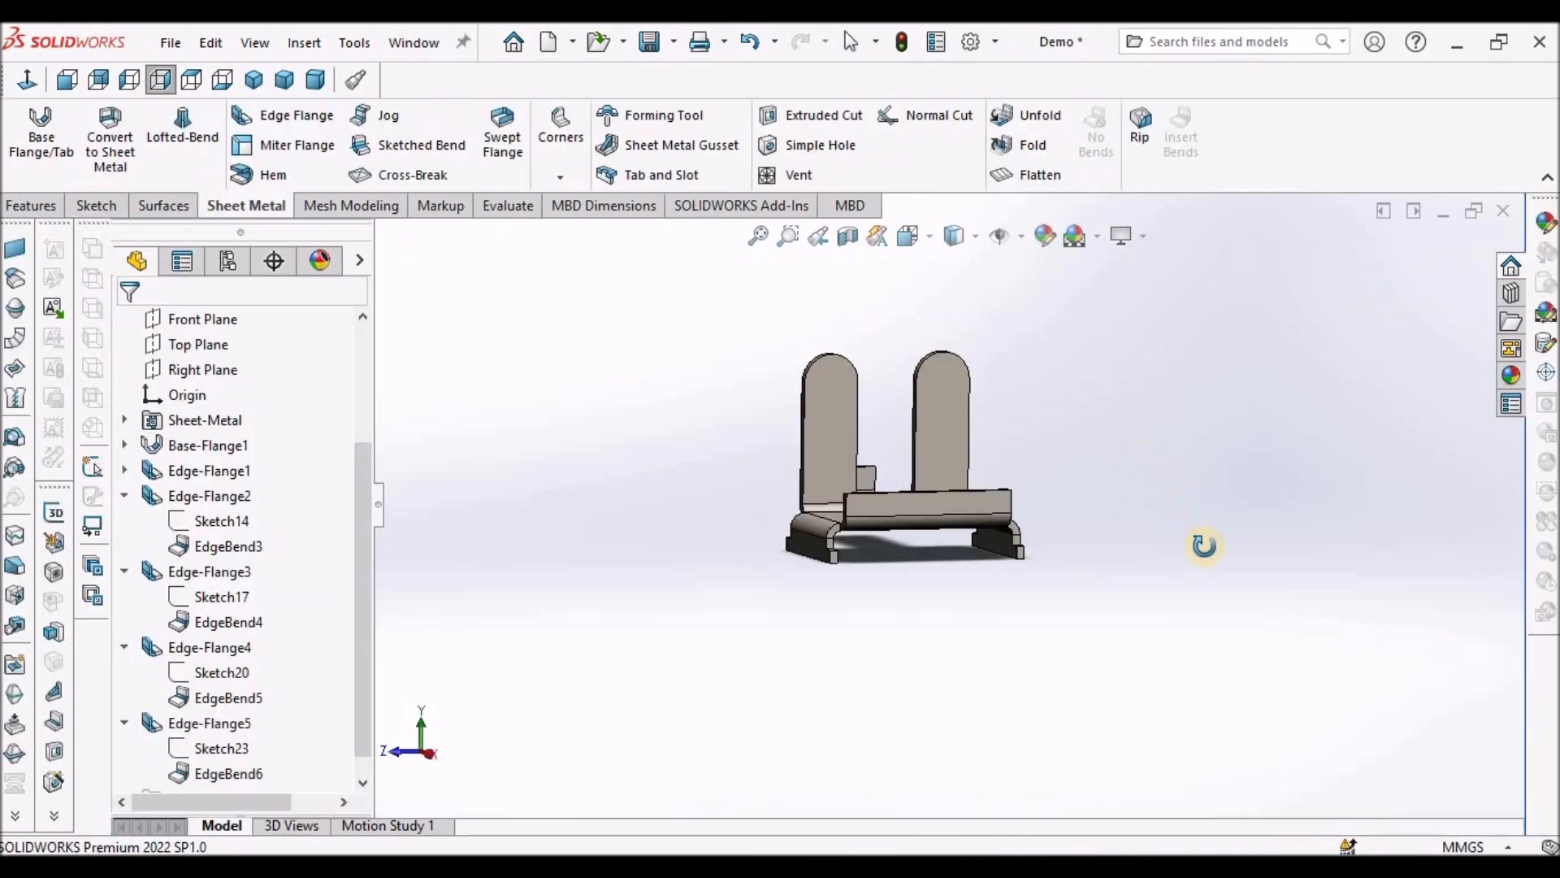
Start a fillet-type Break Corner with a 5 mm radius and select both top corner edges of the offset middle flange.
left_click(255, 79)
left_click(626, 444)
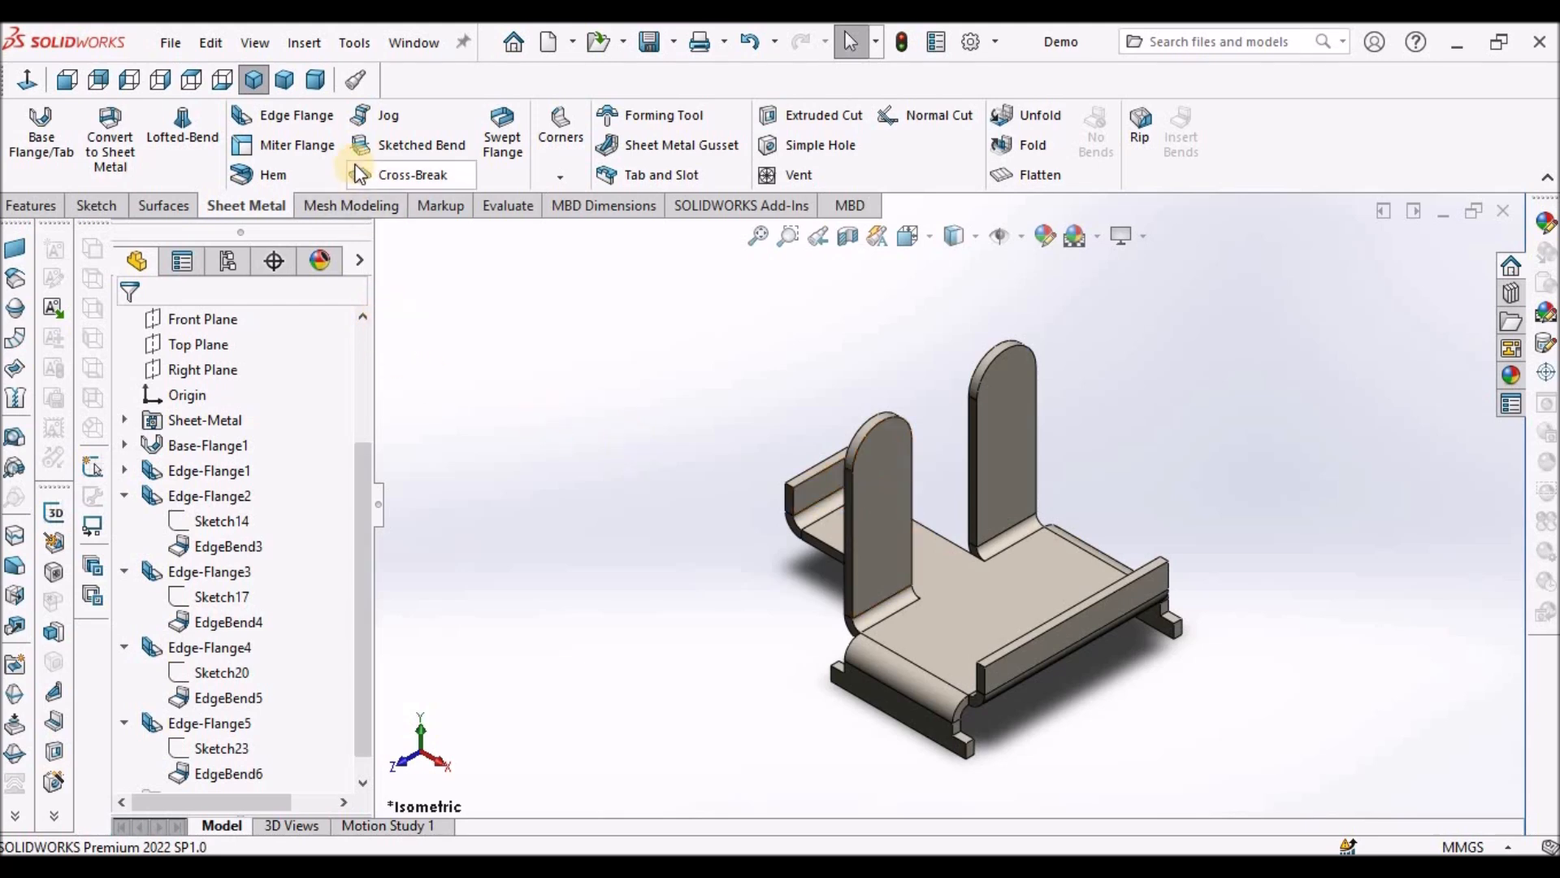
left_click(563, 175)
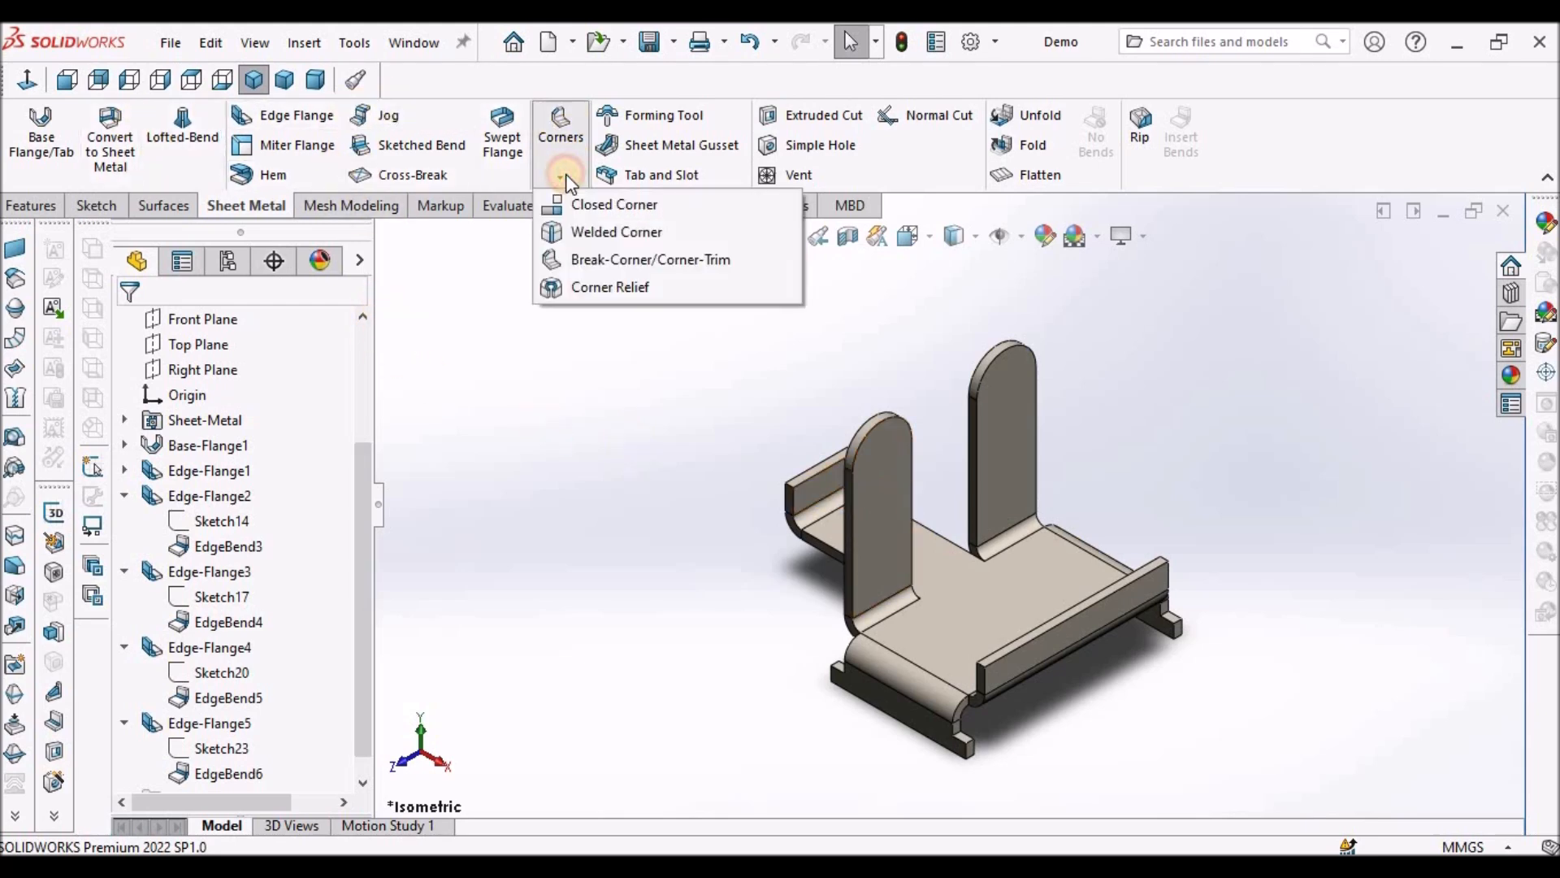
left_click(613, 262)
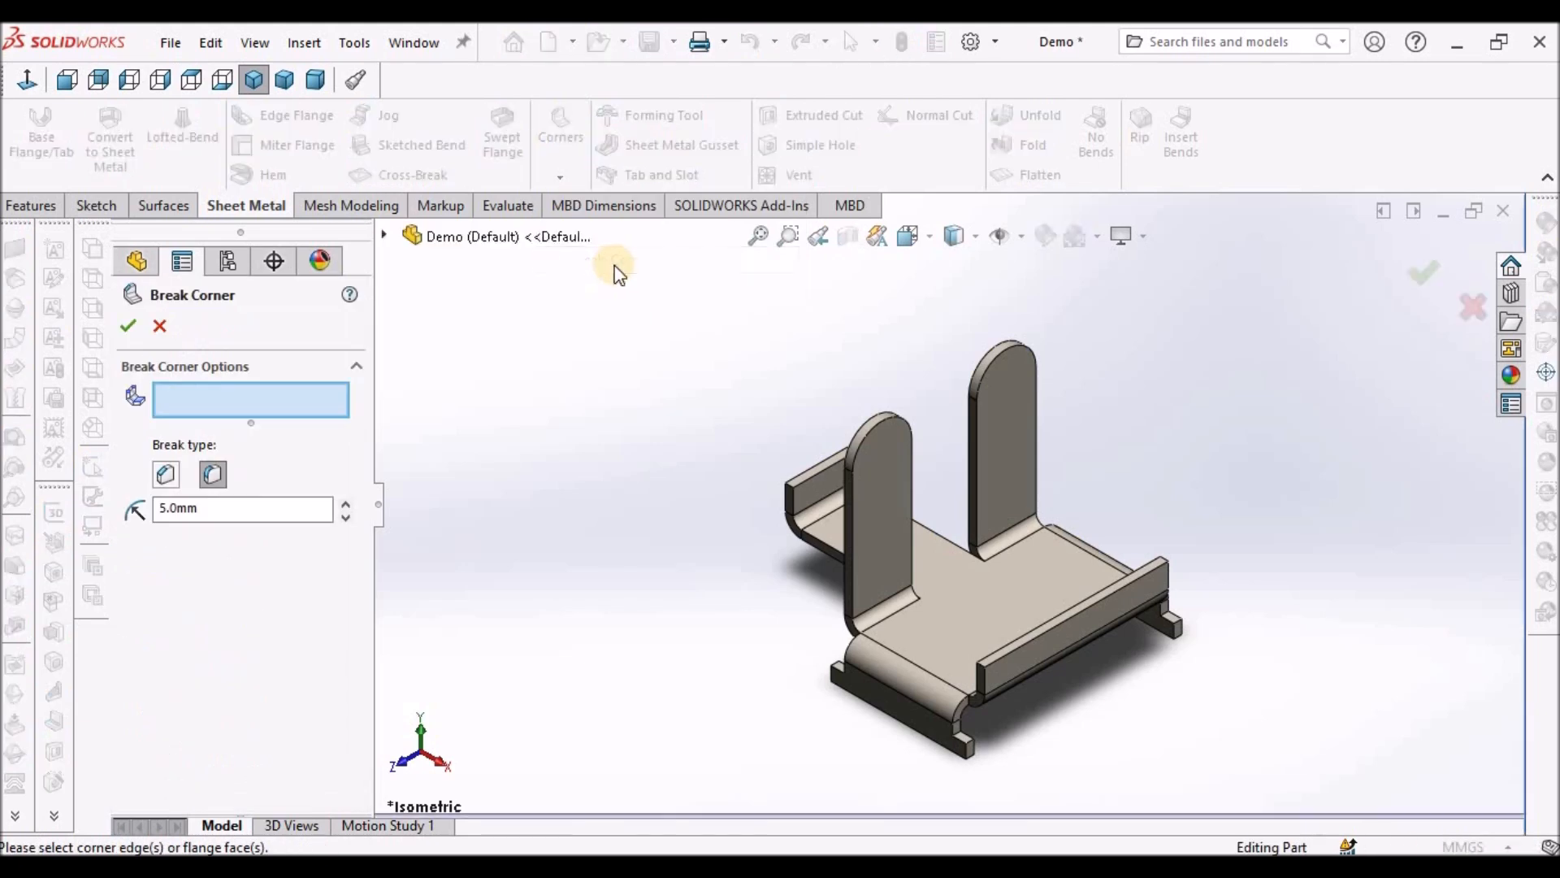
left_click(215, 473)
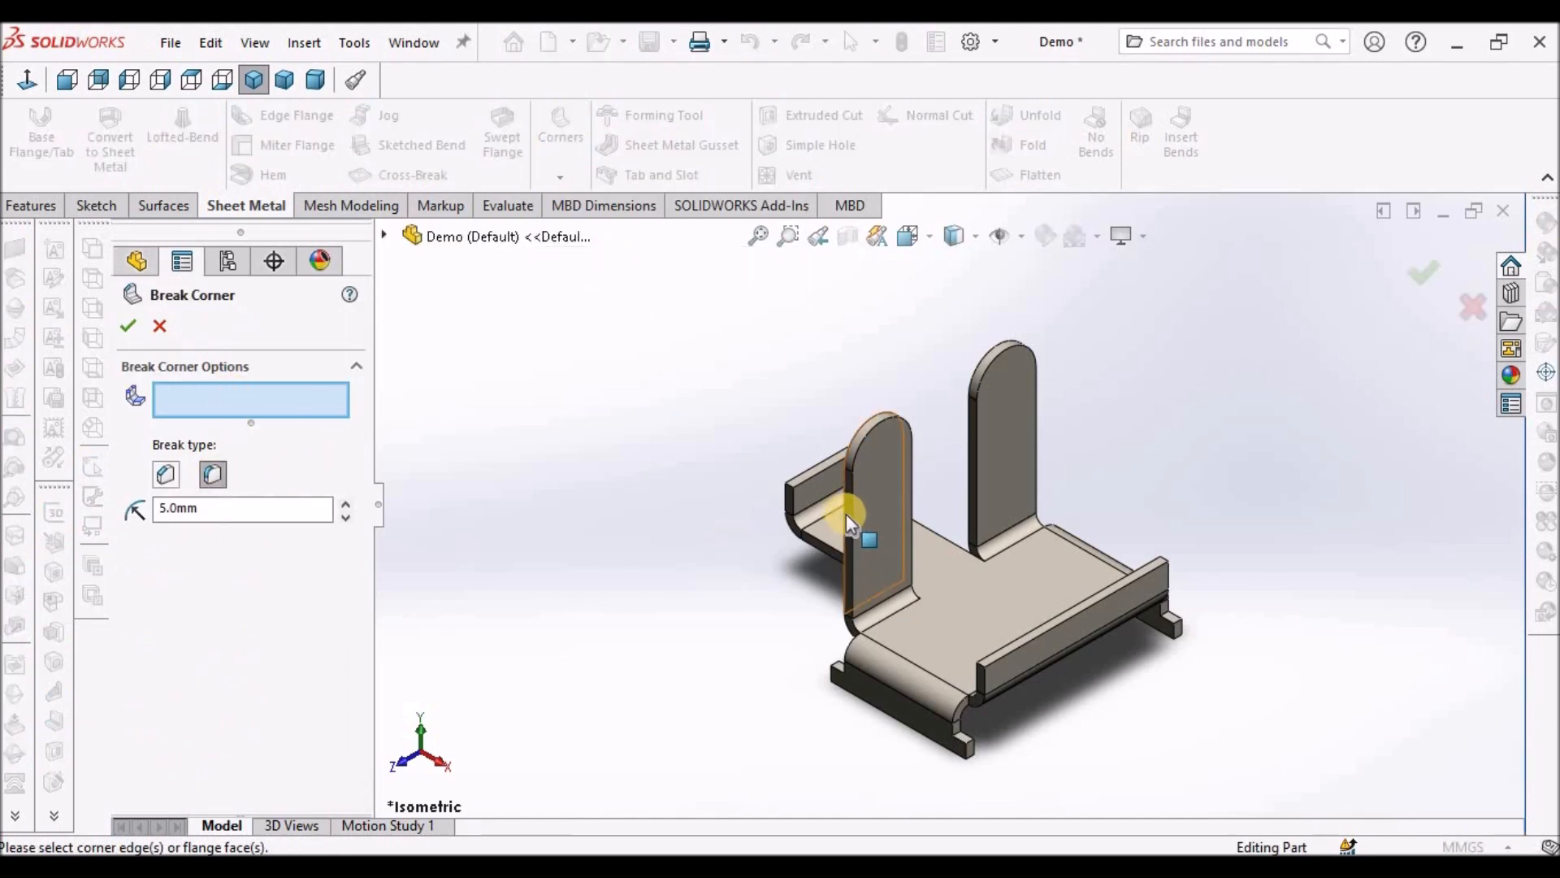
scroll(756, 468, "down", 3)
scroll(756, 469, "down", 3)
left_click(766, 469)
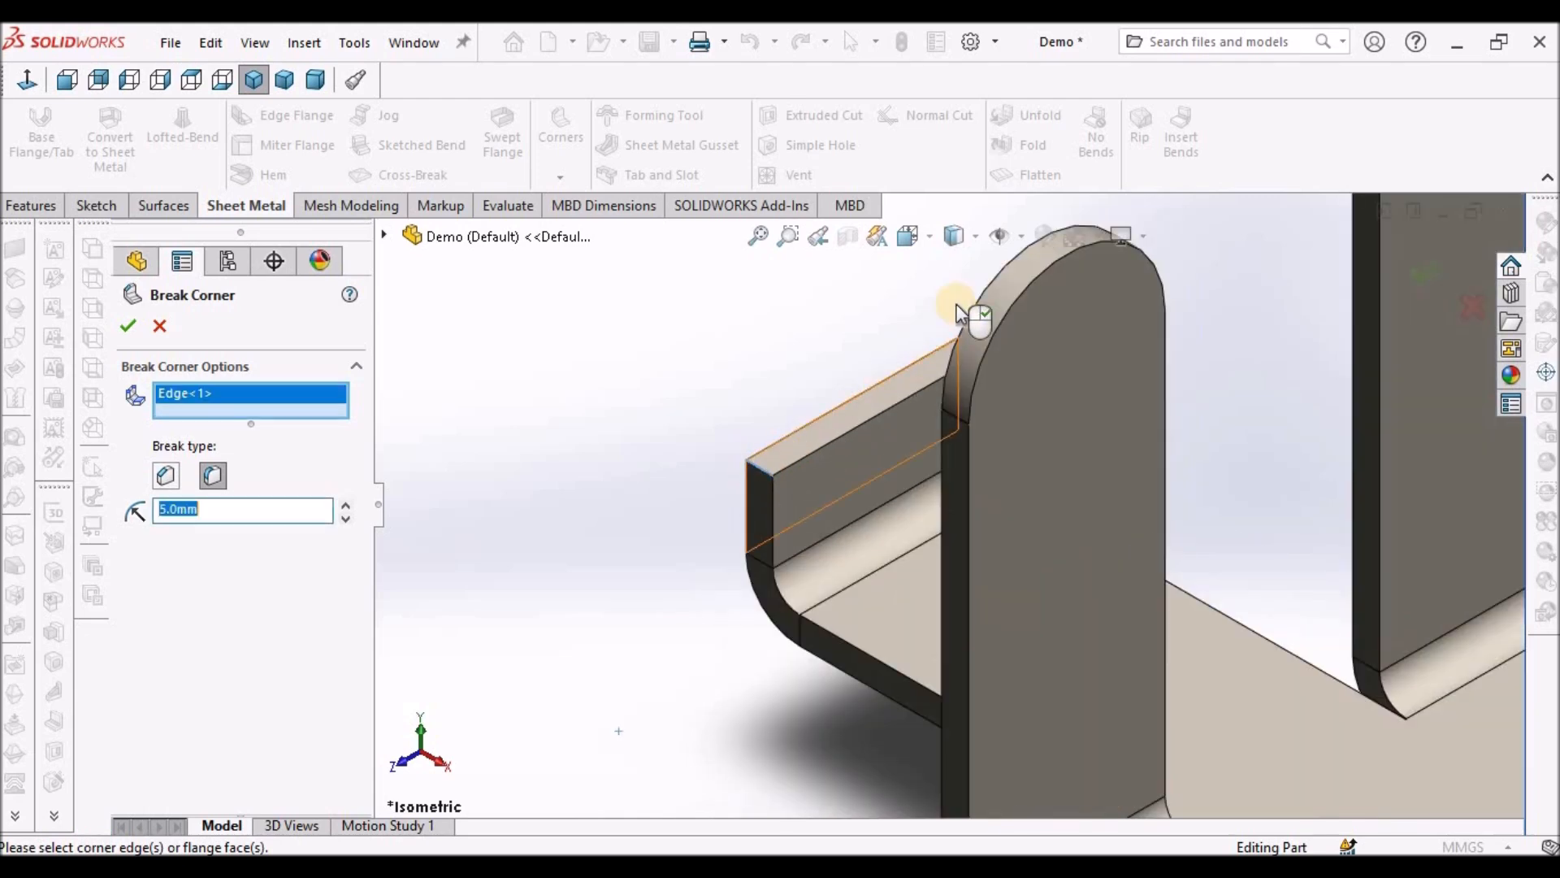
middle_click_drag(965, 303, 1201, 277)
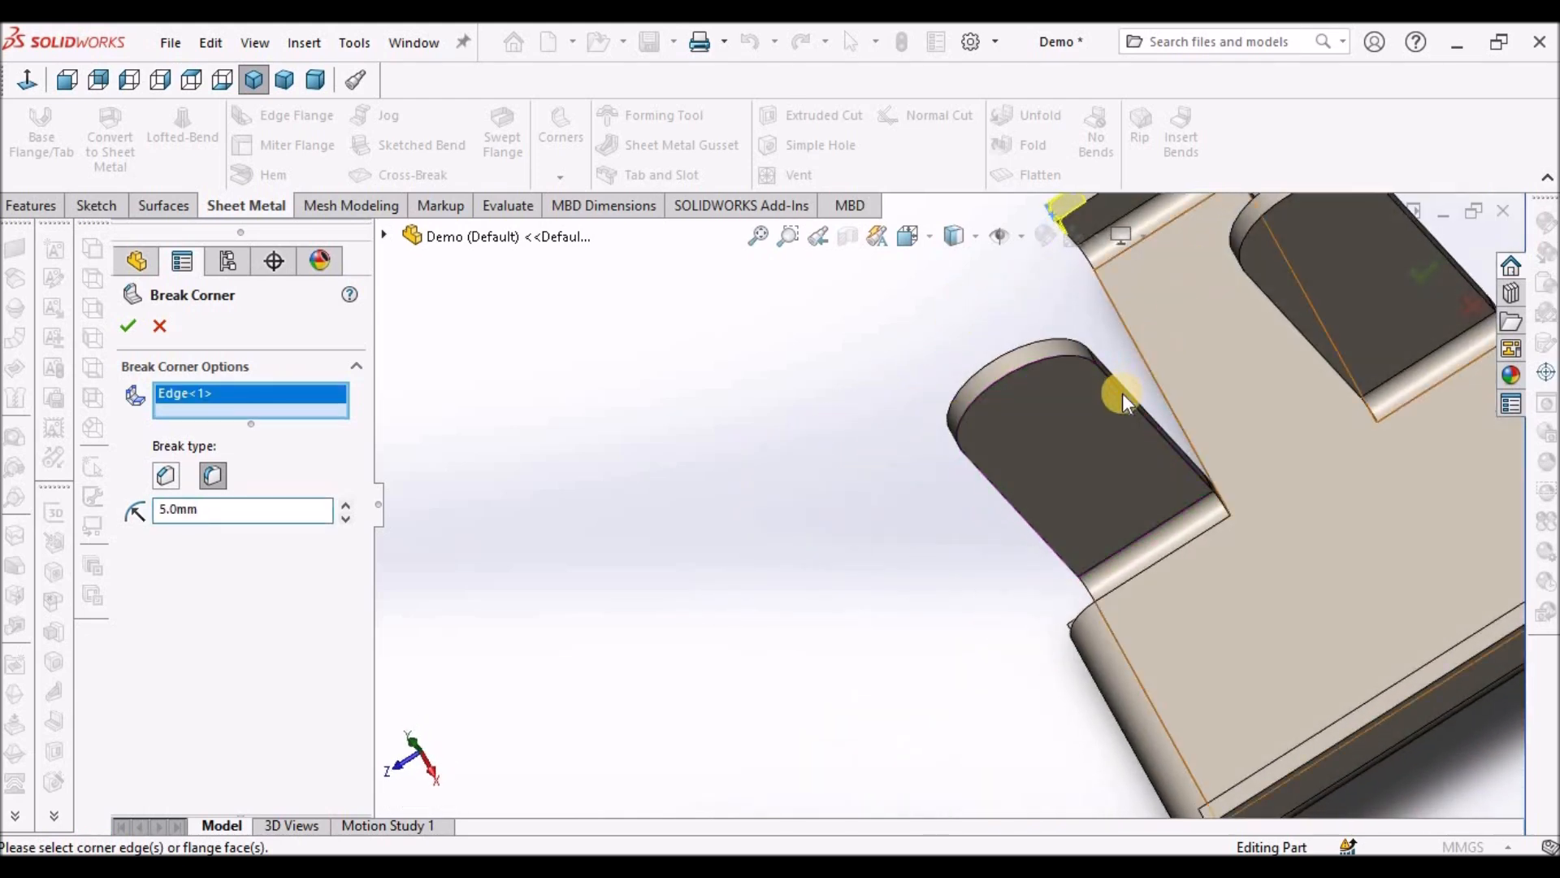
scroll(1089, 394, "up", 4)
scroll(983, 348, "down", 6)
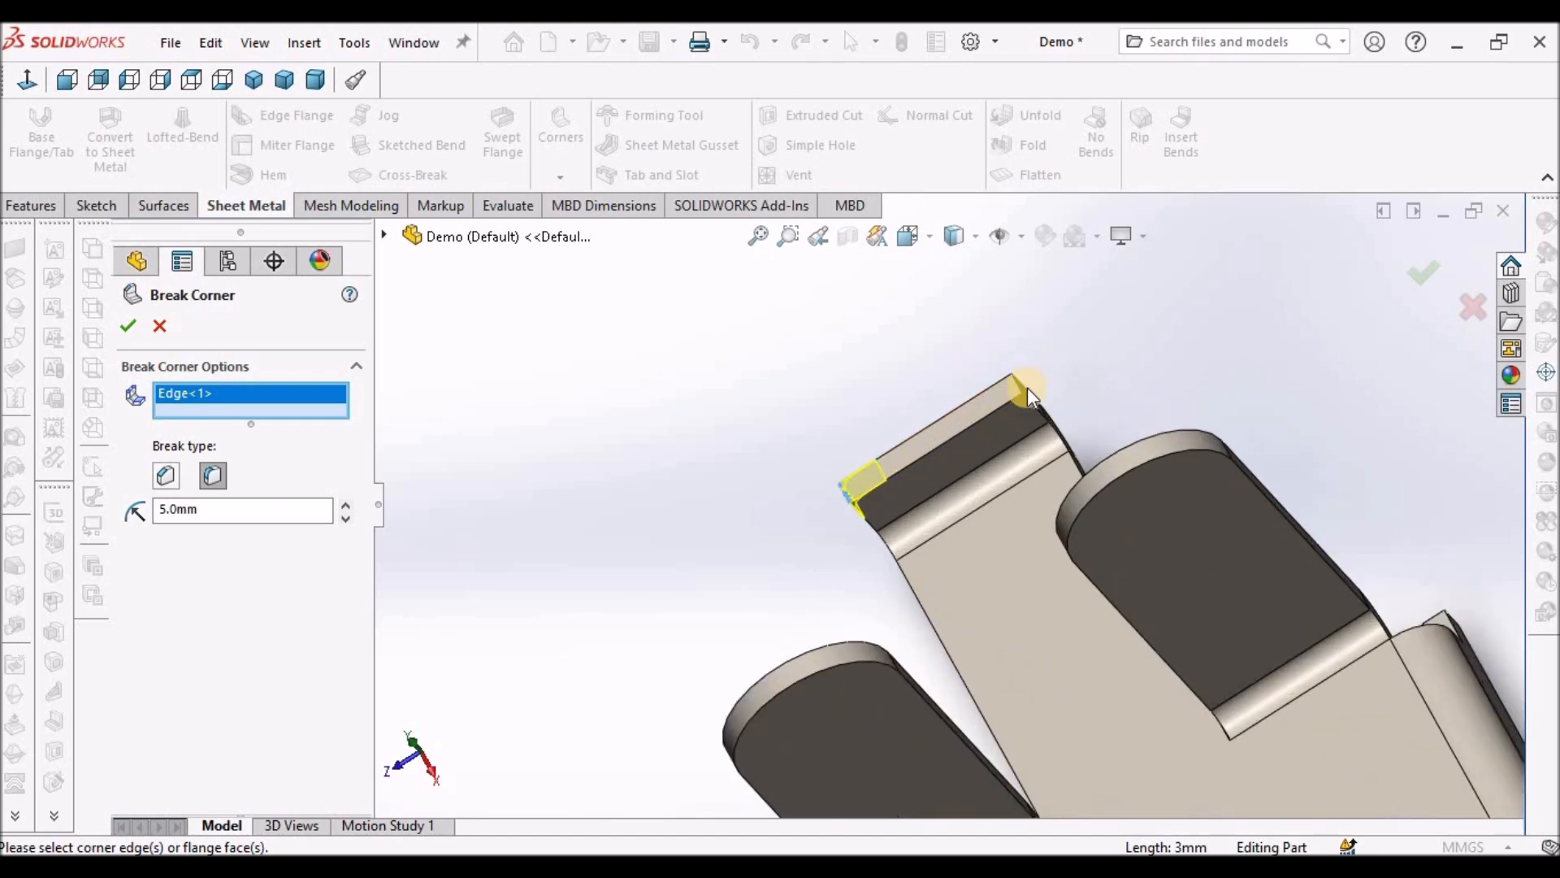
left_click(1016, 388)
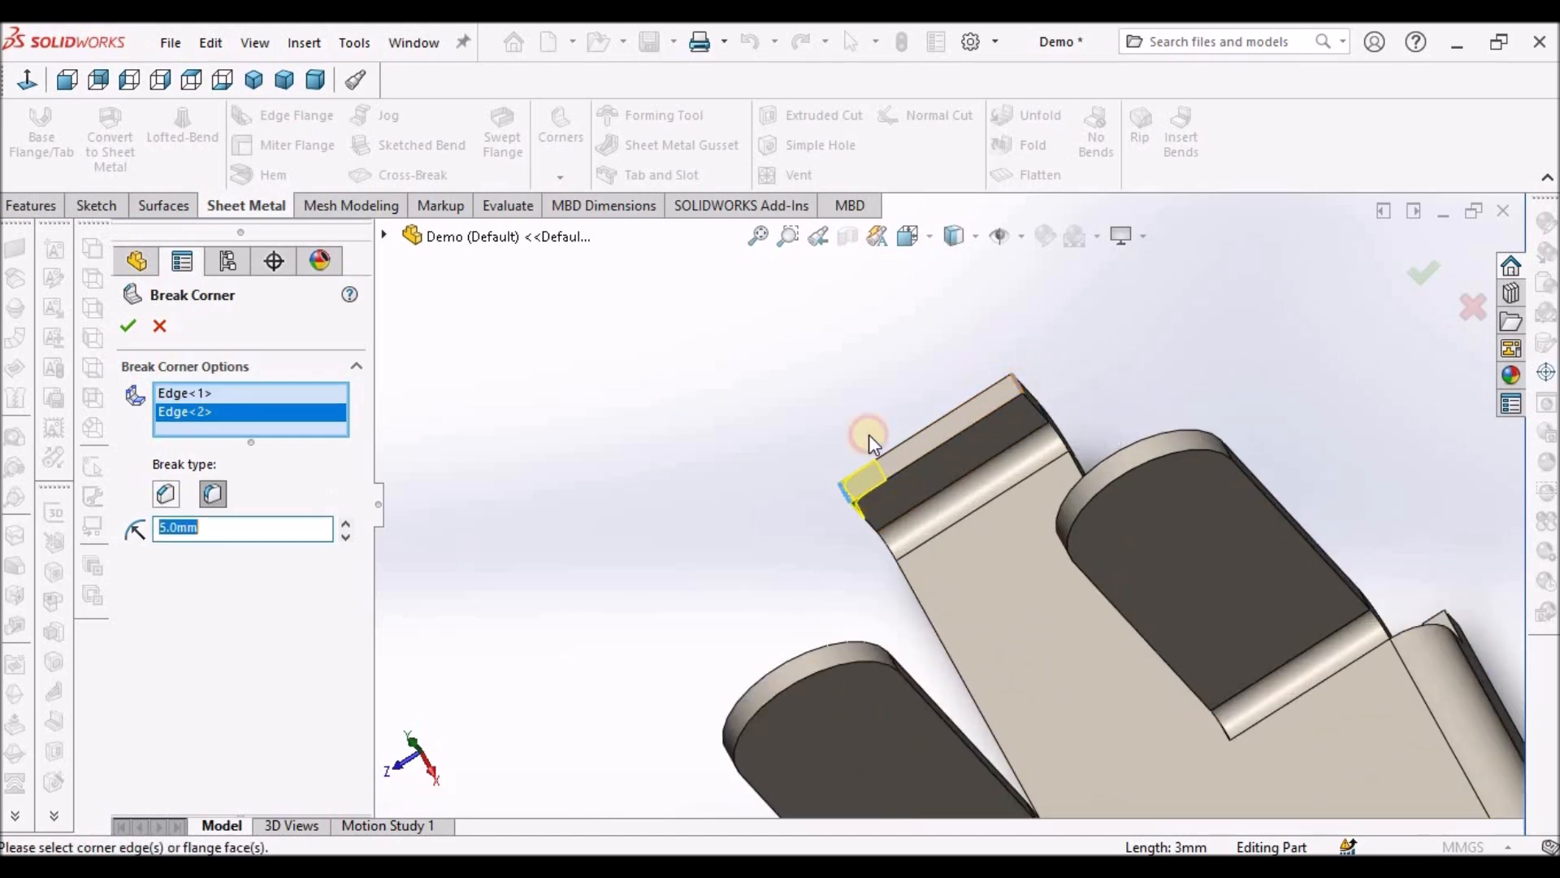
Add both top corner edges of the long front flange to the 5 mm Break Corner and apply it.
scroll(888, 452, "up", 3)
middle_click_drag(888, 452, 1000, 547)
scroll(931, 506, "down", 5)
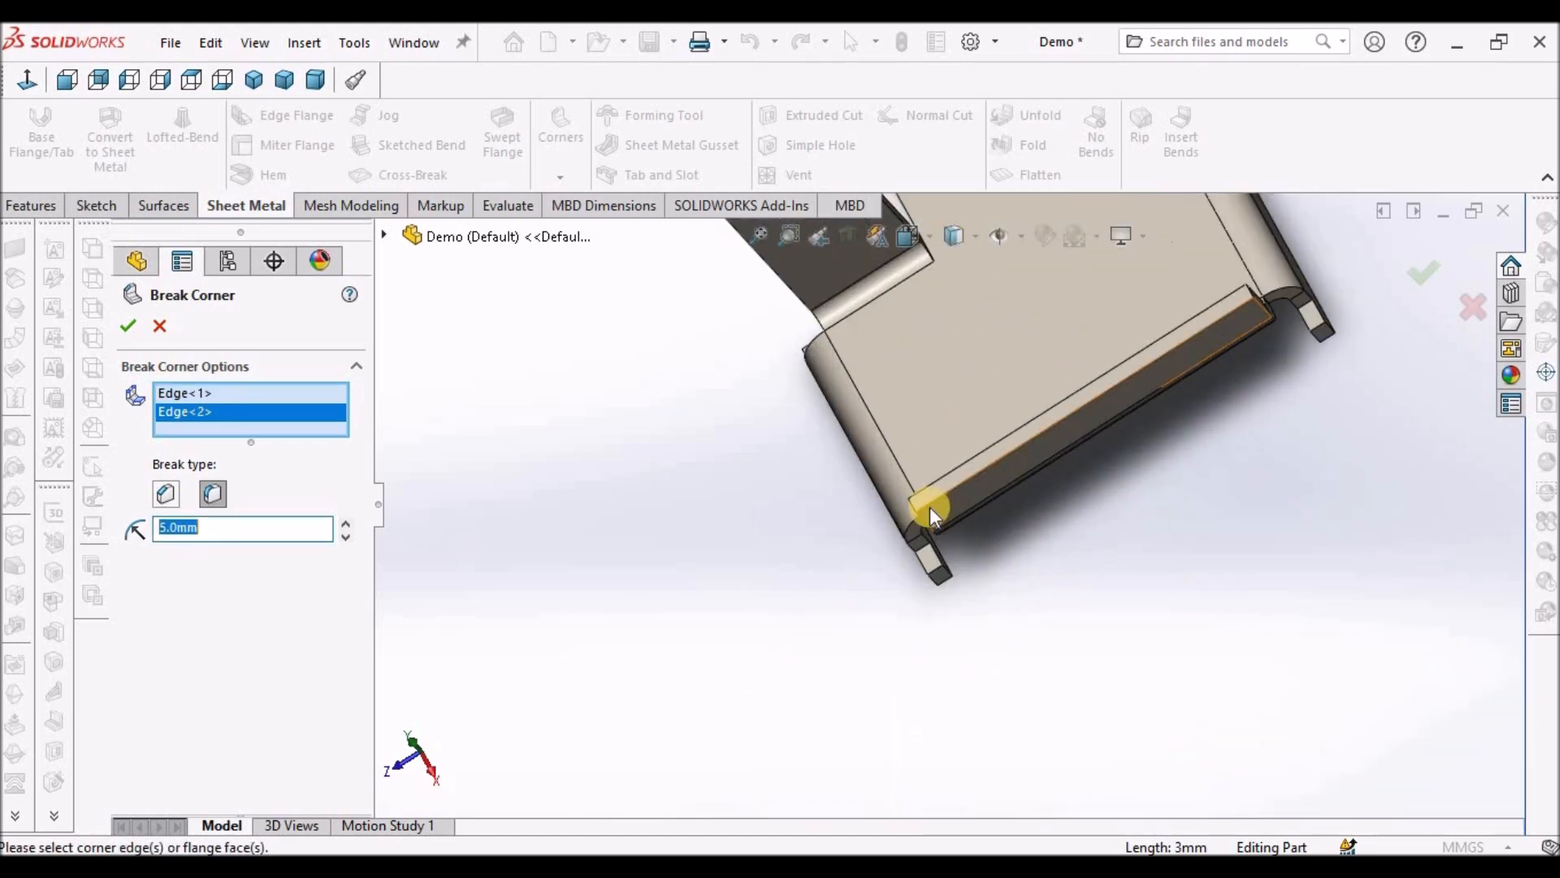
left_click(894, 505)
scroll(1188, 387, "up", 3)
scroll(1219, 361, "down", 3)
scroll(1203, 323, "up", 5)
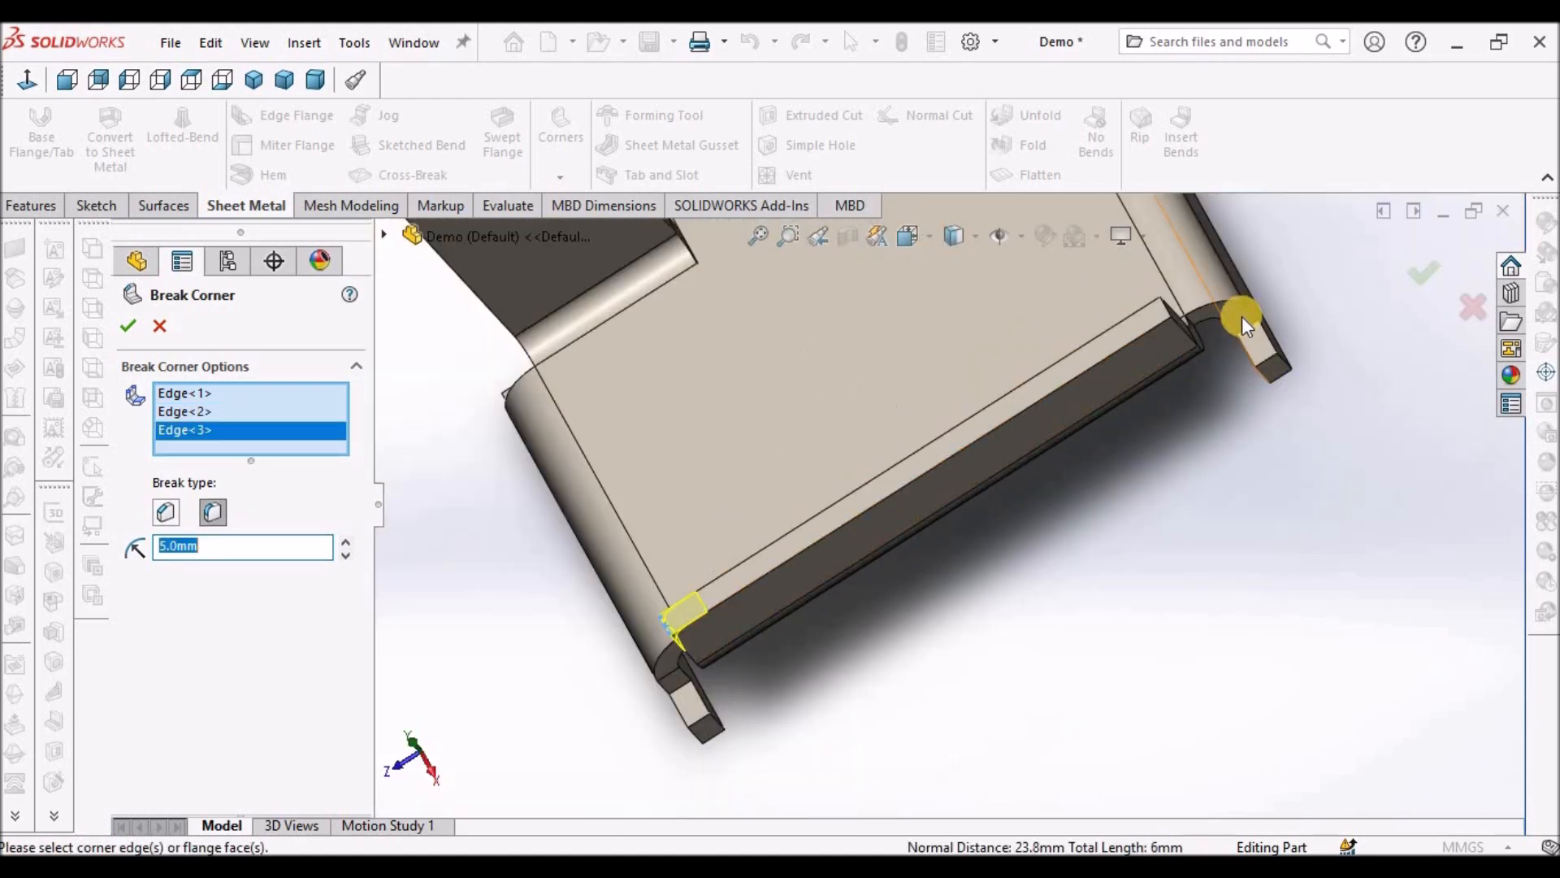
scroll(913, 495, "down", 5)
left_click(875, 530)
Examine the rounded corners on the offset middle flange and the long front flange from several angles.
scroll(1061, 518, "up", 5)
middle_click_drag(1003, 491, 1138, 365)
scroll(923, 578, "down", 5)
middle_click_drag(923, 579, 759, 499)
scroll(972, 616, "up", 5)
scroll(906, 510, "down", 4)
scroll(905, 510, "down", 3)
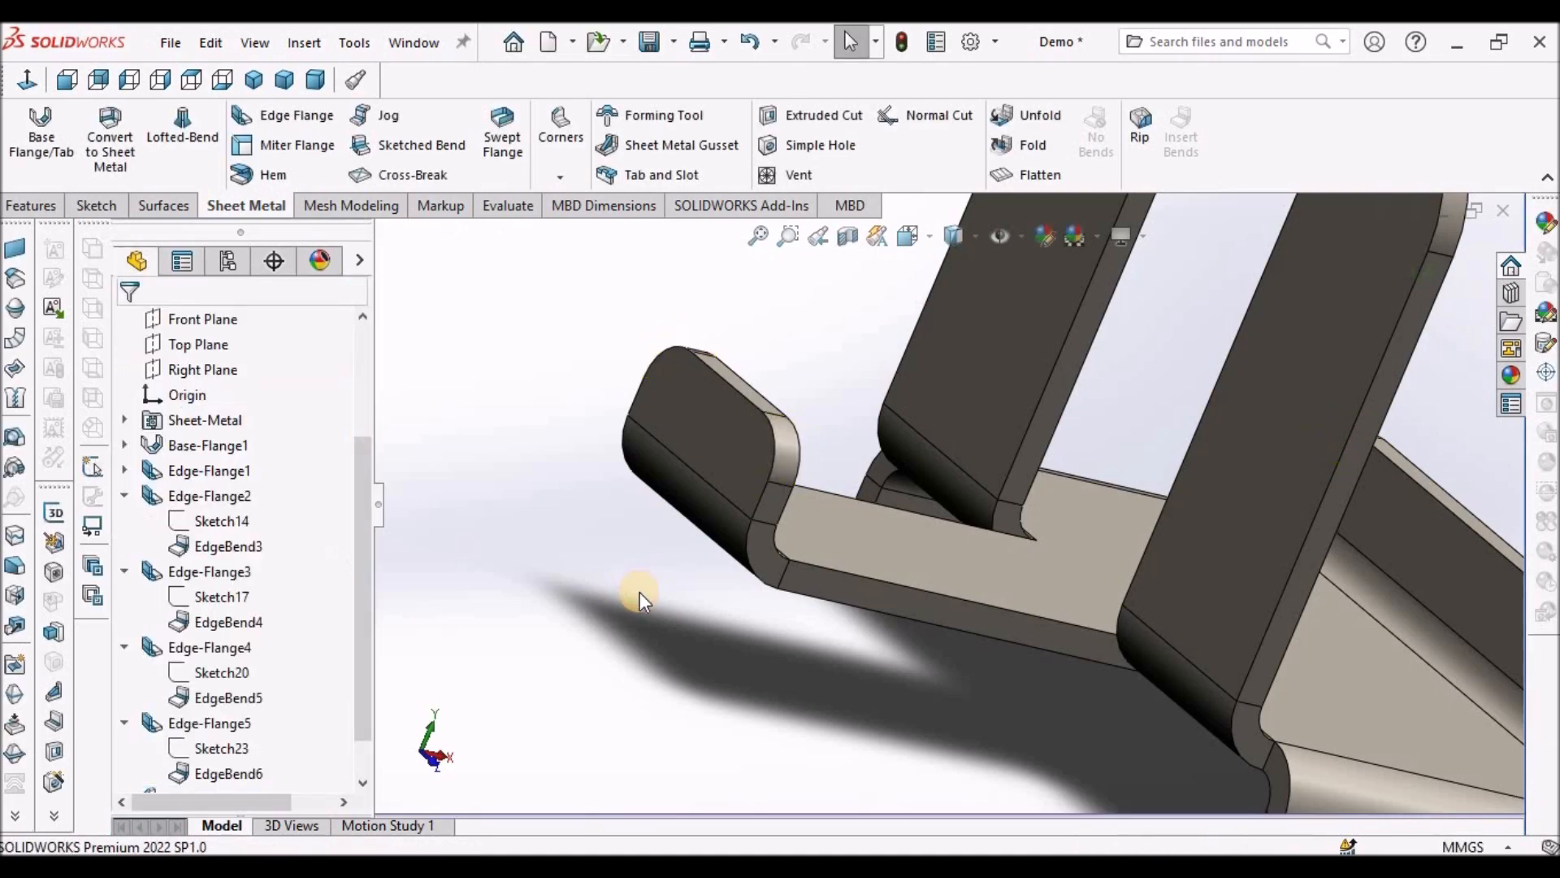
scroll(963, 475, "up", 7)
middle_click_drag(963, 475, 1068, 490)
scroll(972, 508, "down", 6)
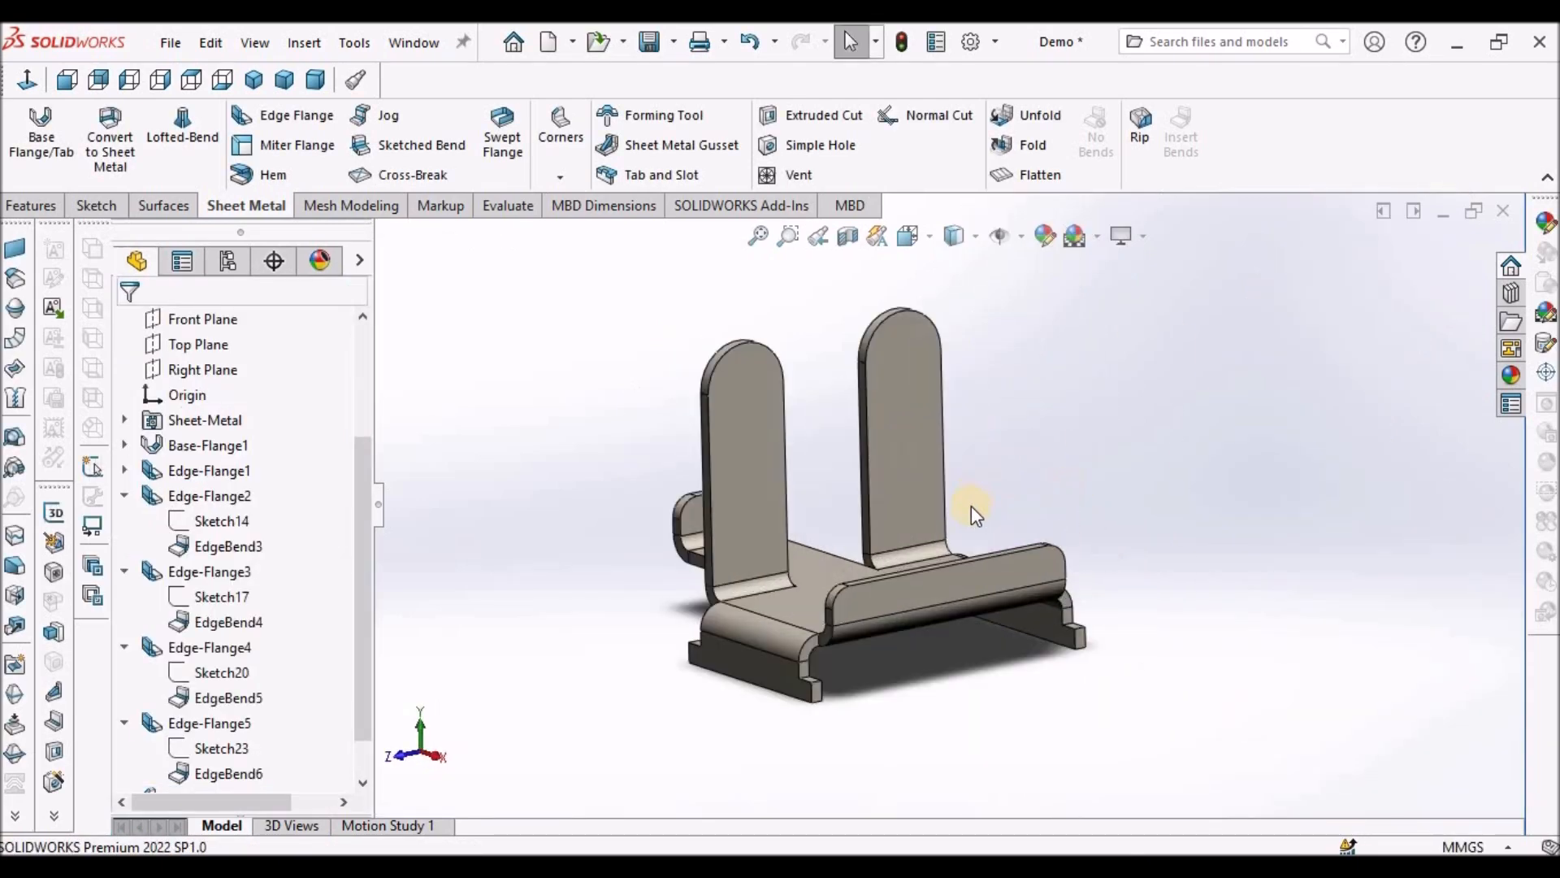
Examine the complete bracket from another side and return it to the isometric view.
middle_click_drag(965, 615, 1271, 614)
scroll(1254, 569, "up", 8)
mouse_move(1008, 589)
middle_mouse_down()
mouse_move(972, 616)
mouse_move(888, 547)
mouse_move(1007, 569)
middle_mouse_up()
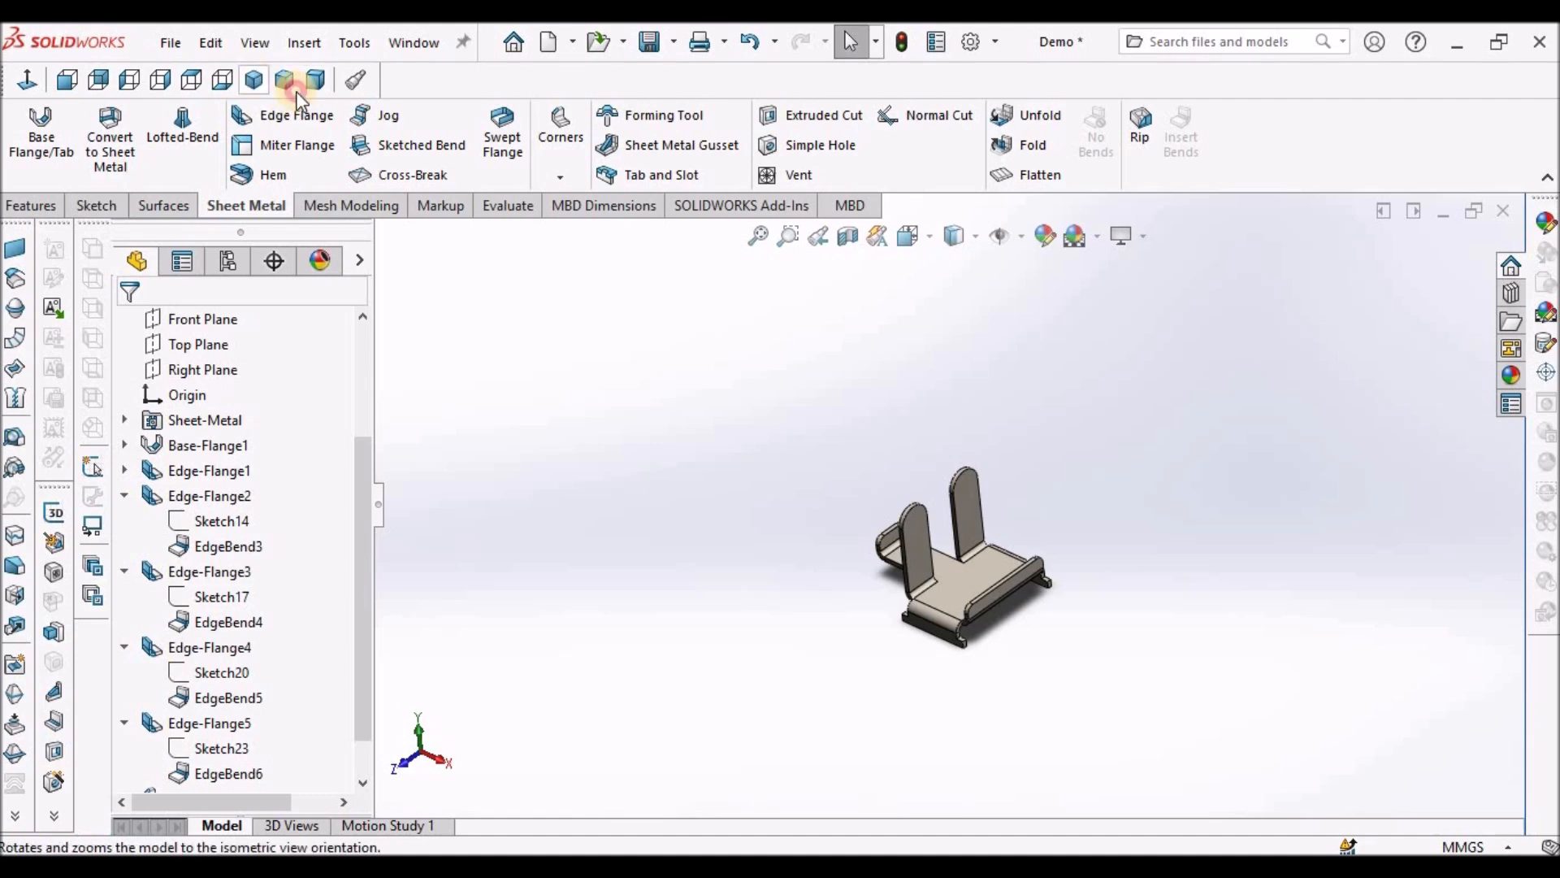
left_click(258, 79)
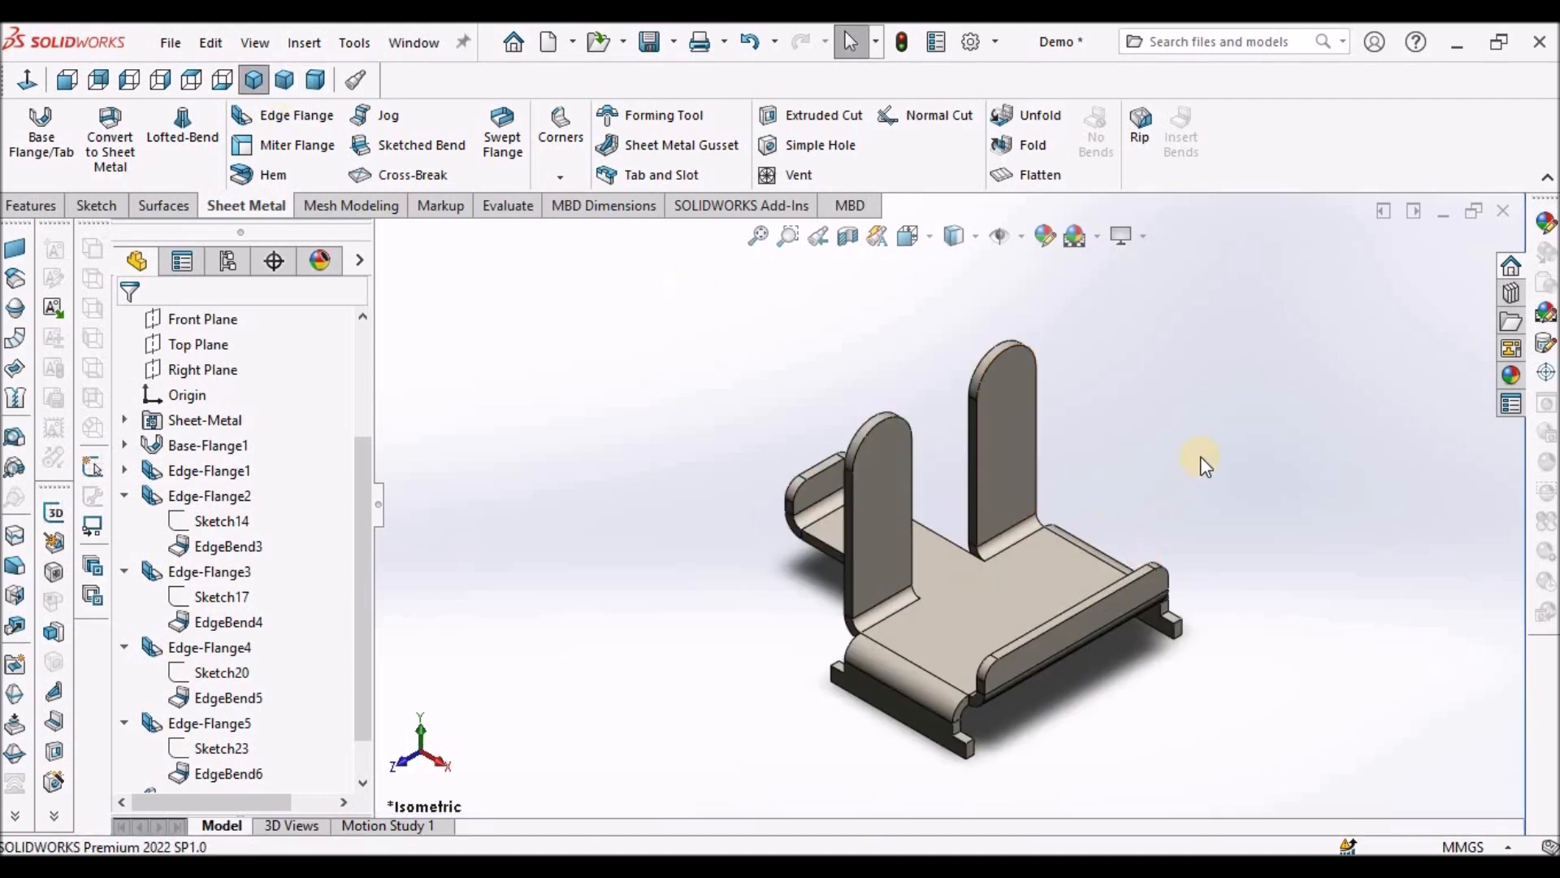
Flatten the sheet metal bracket and examine the rounded ends of the uprights and middle flange in the flat pattern.
left_click(1042, 176)
middle_click_drag(1191, 406, 1185, 576)
scroll(939, 519, "up", 1)
scroll(812, 488, "down", 8)
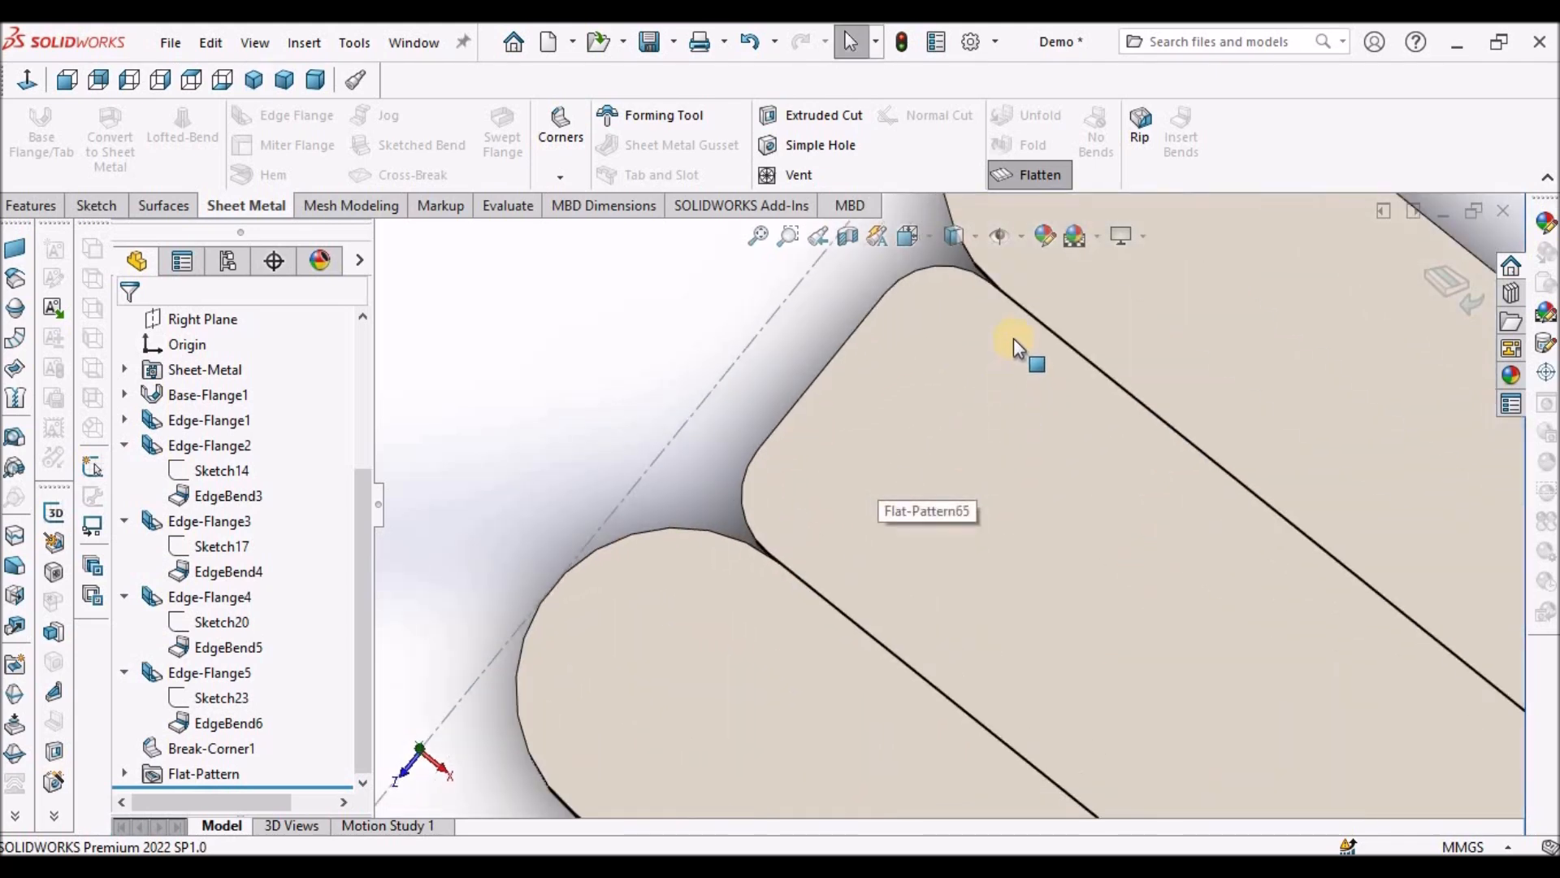
scroll(1013, 340, "up", 2)
middle_click_drag(981, 351, 1034, 366)
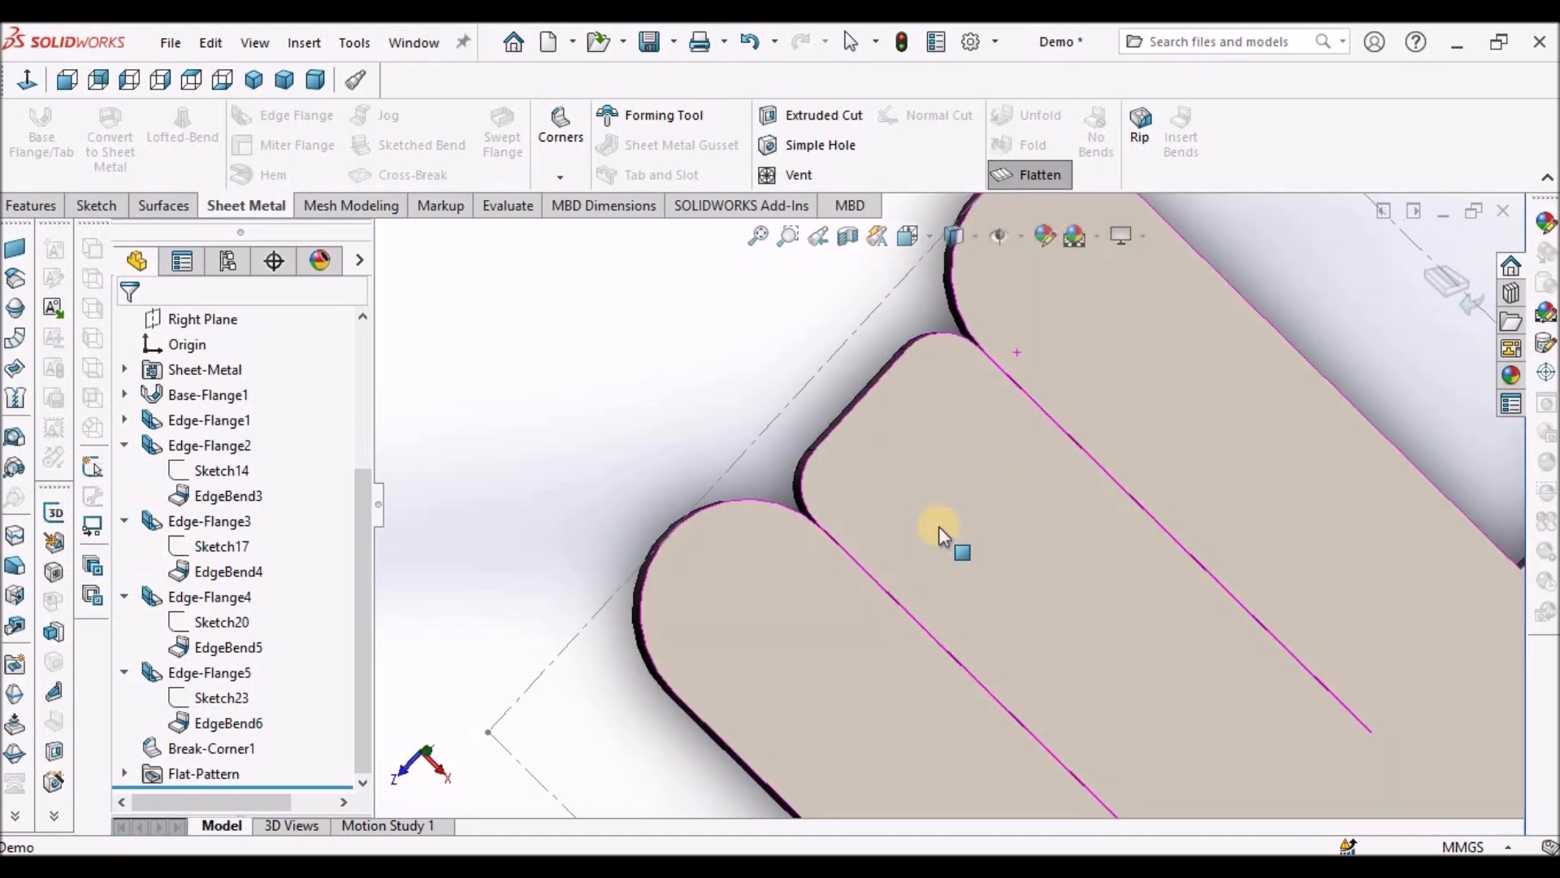
Inspect the narrow slits between the middle flange and the two uprights in the flat pattern, including where they end.
scroll(848, 517, "down", 8)
middle_click_drag(848, 514, 835, 431)
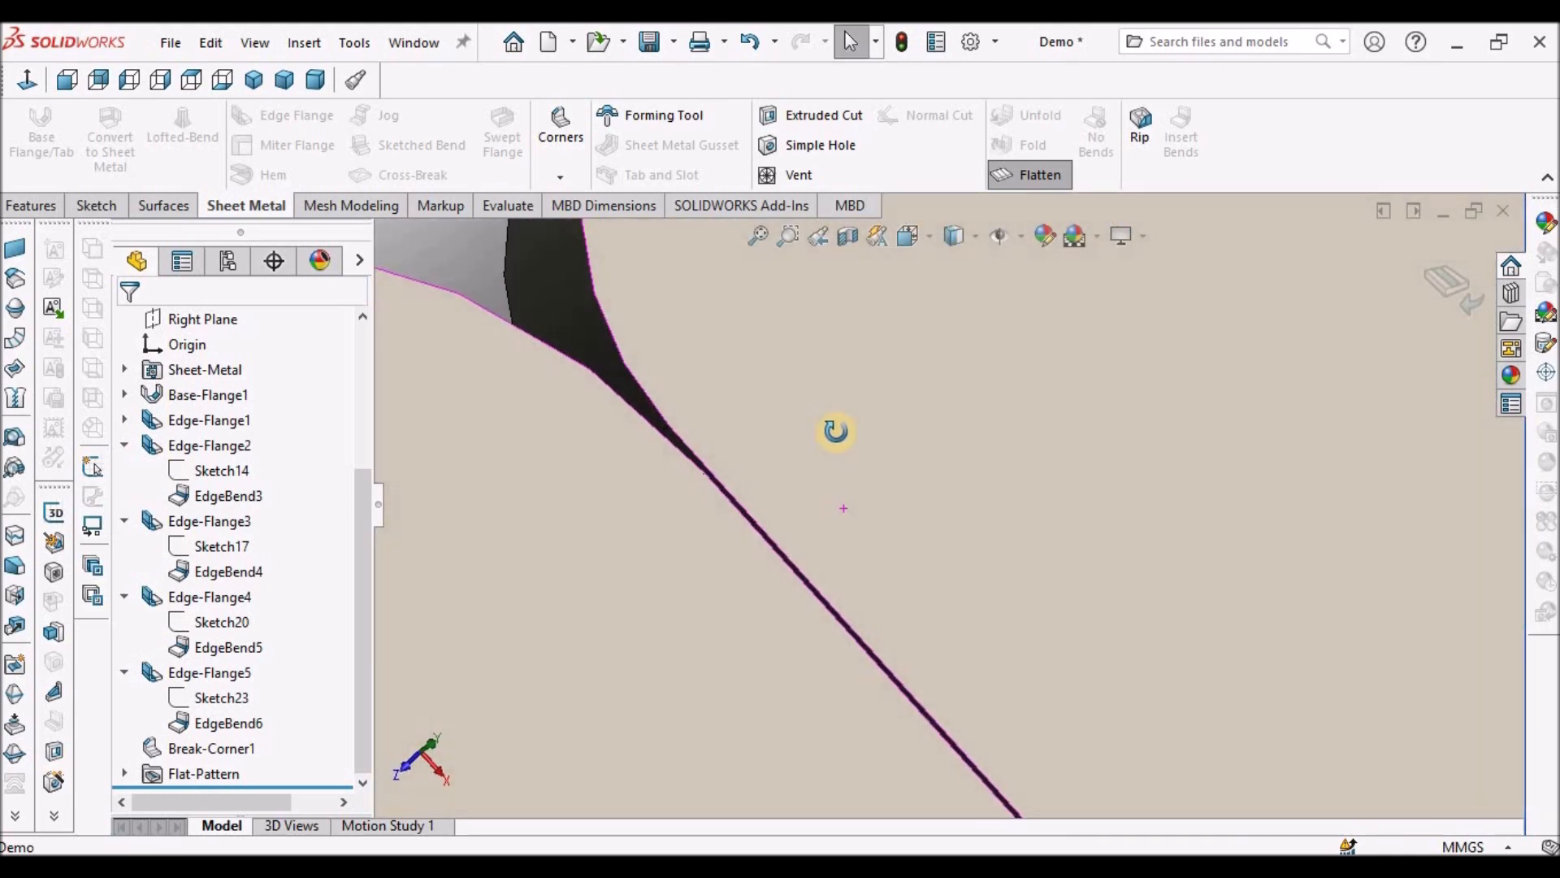
scroll(940, 551, "up", 8)
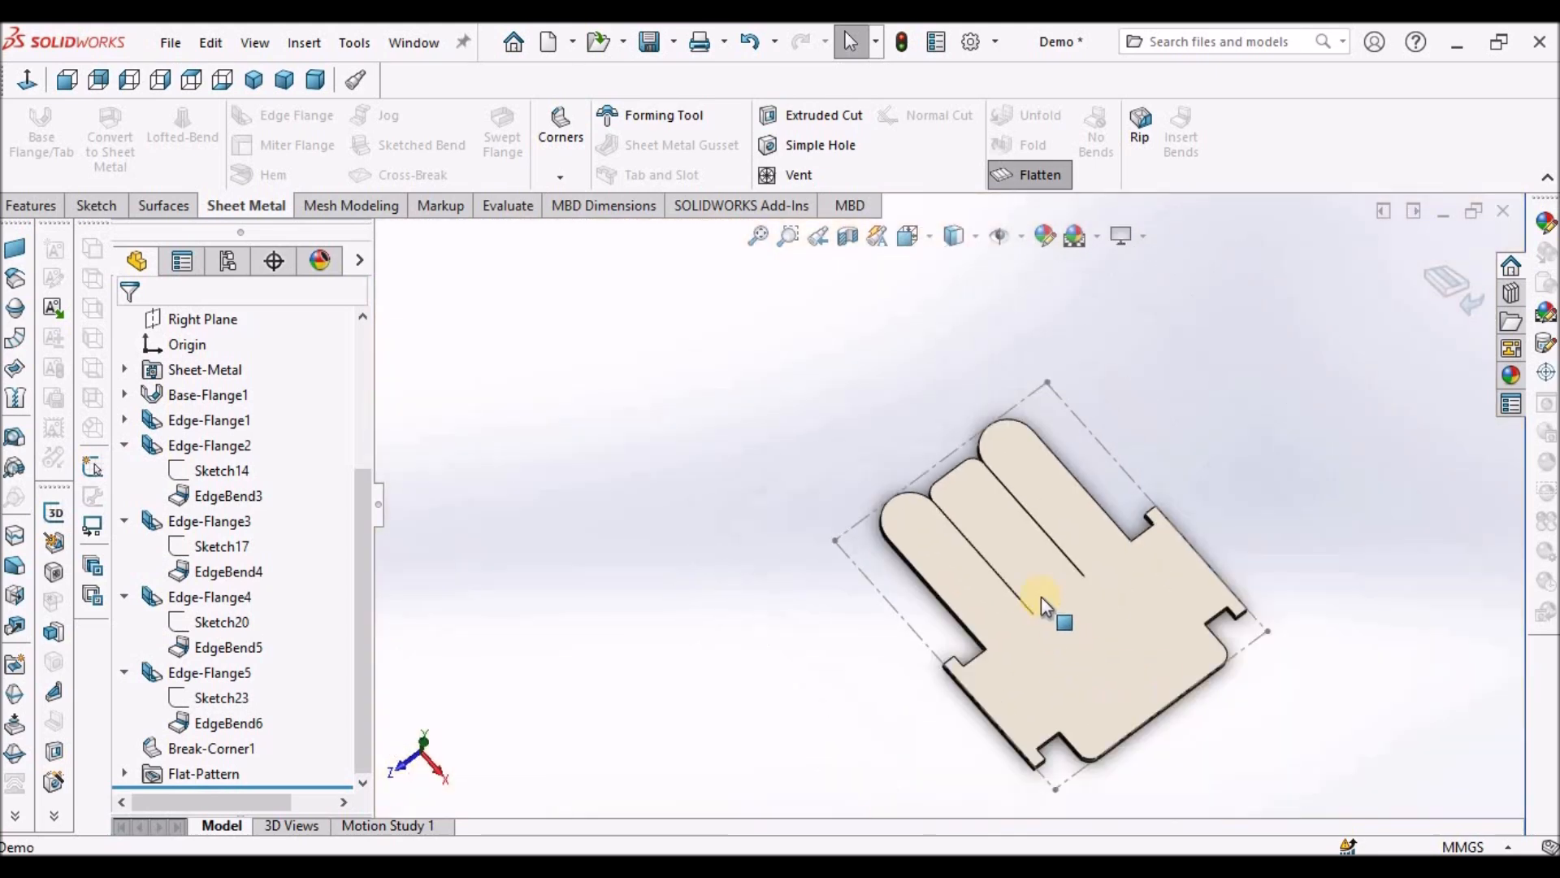
scroll(1041, 599, "down", 6)
scroll(815, 431, "down", 5)
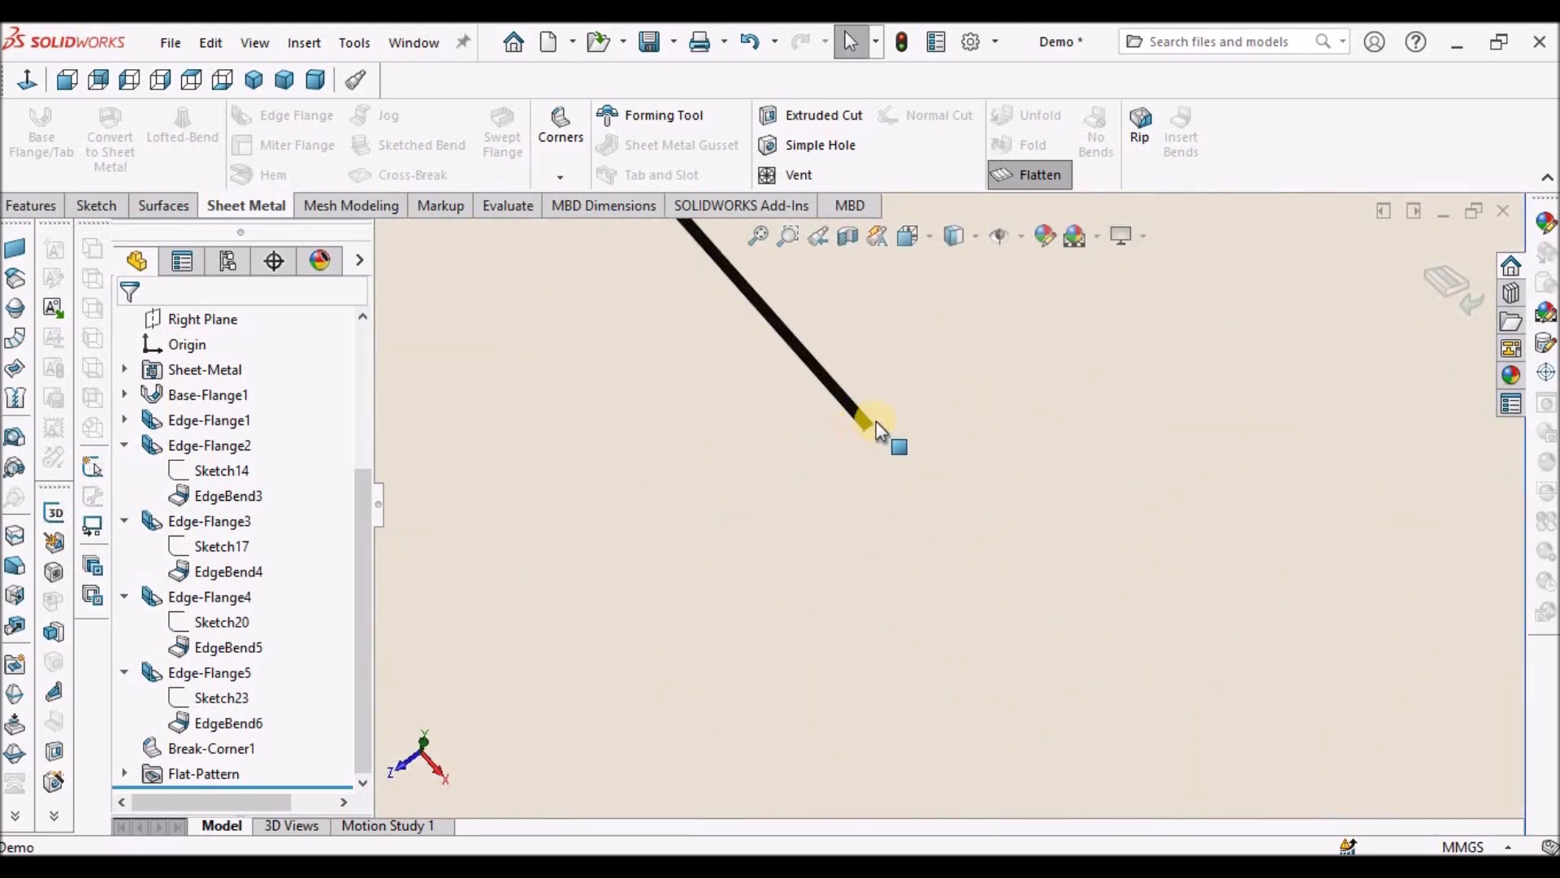
scroll(894, 431, "up", 2)
middle_click_drag(899, 434, 1054, 501)
scroll(1028, 499, "up", 8)
scroll(1053, 502, "up", 3)
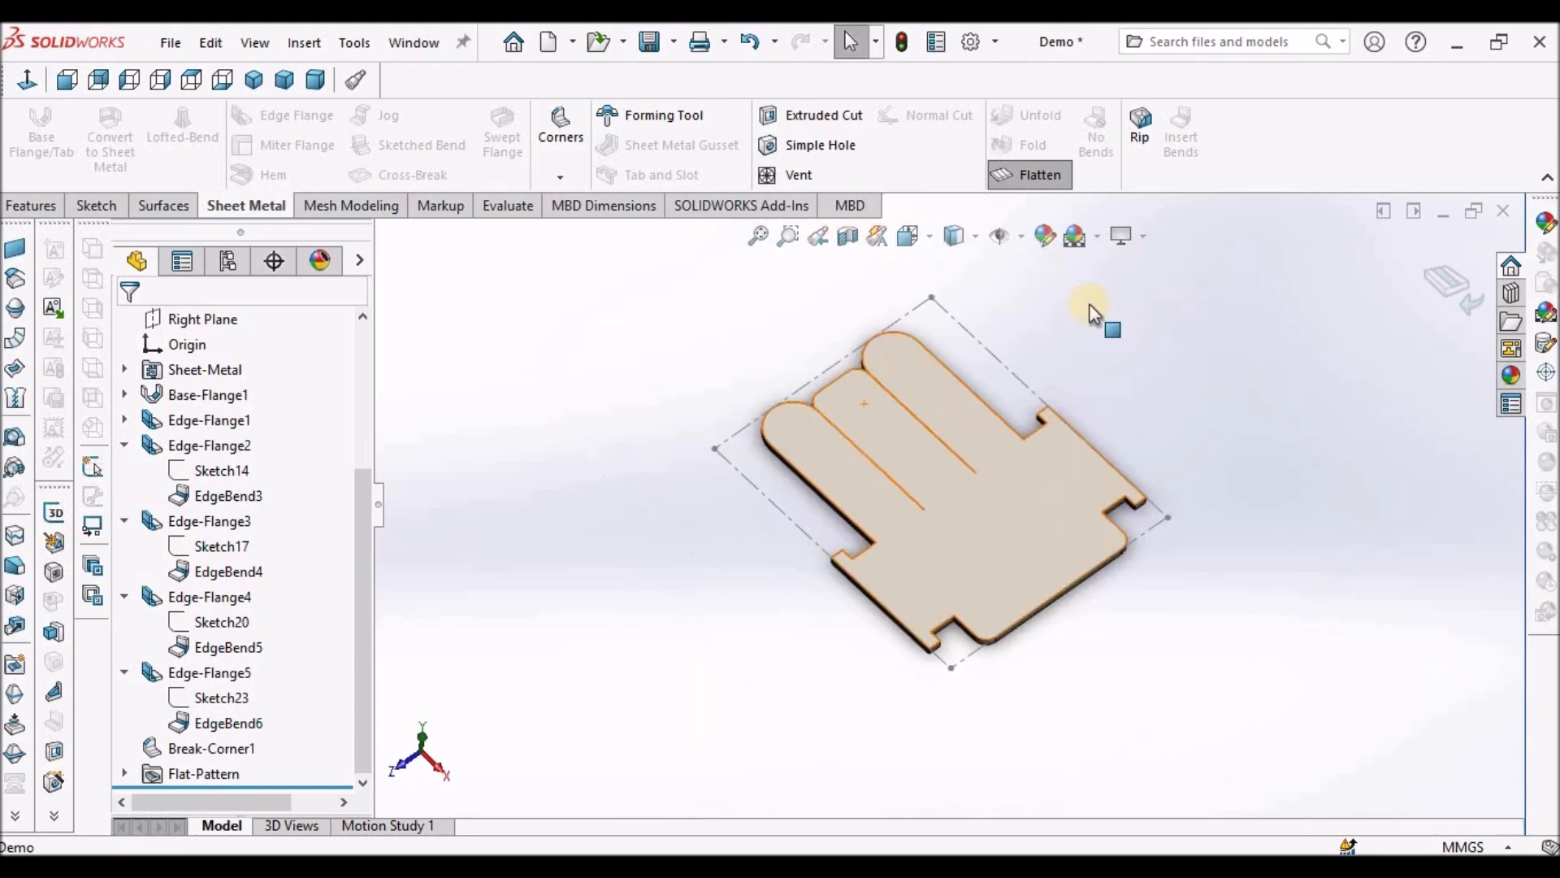
Exit the flat pattern to refold the bracket and show it in the dimetric view.
left_click(1198, 384)
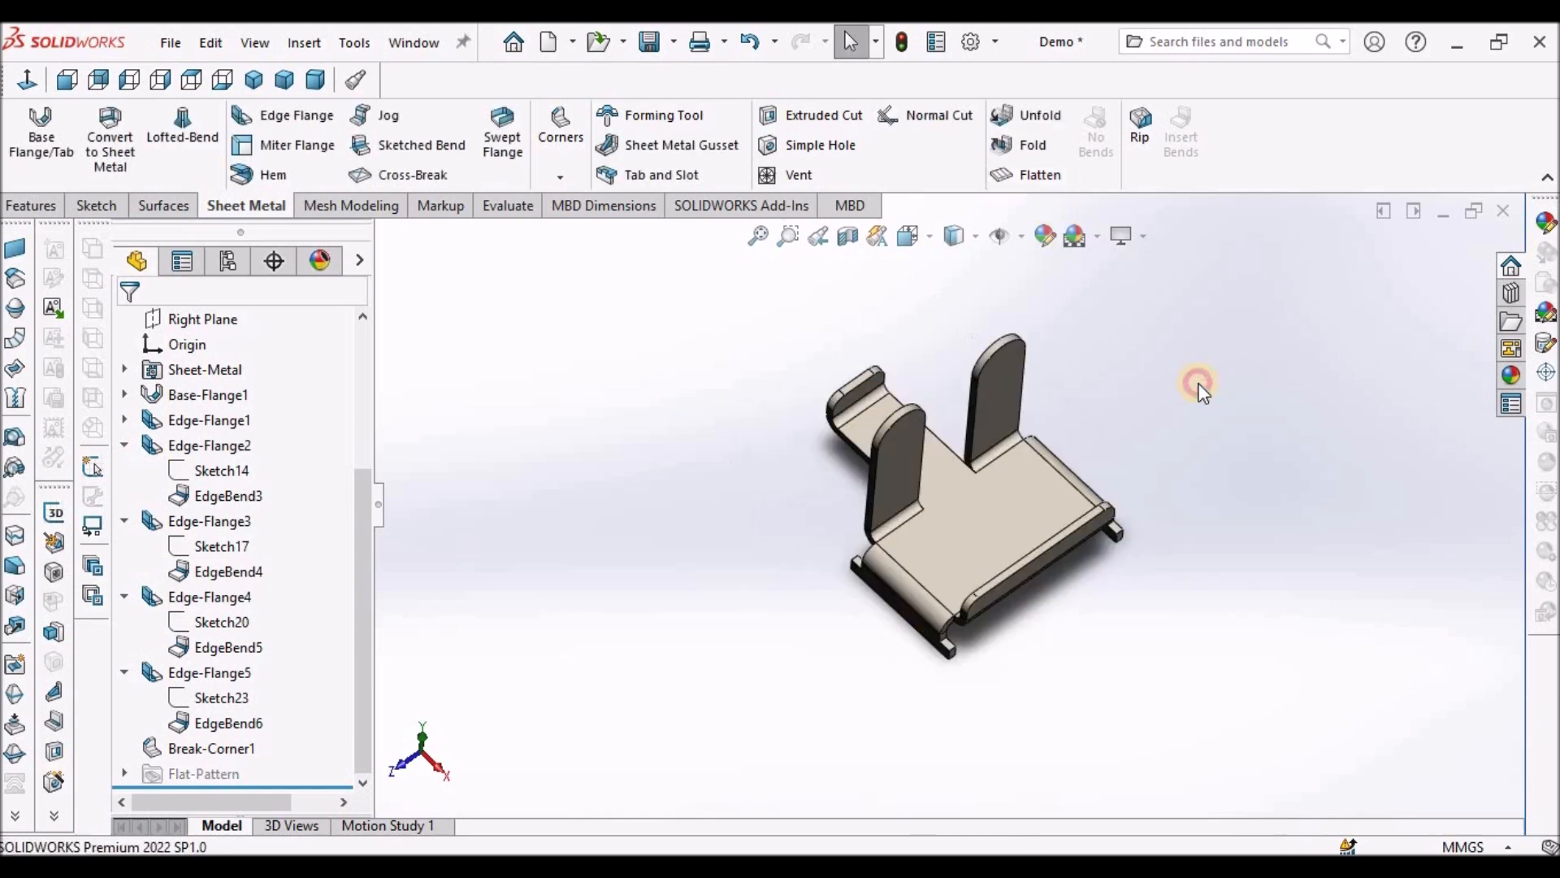
left_click(316, 79)
middle_click_drag(1188, 353, 1149, 471)
scroll(1155, 480, "up", 5)
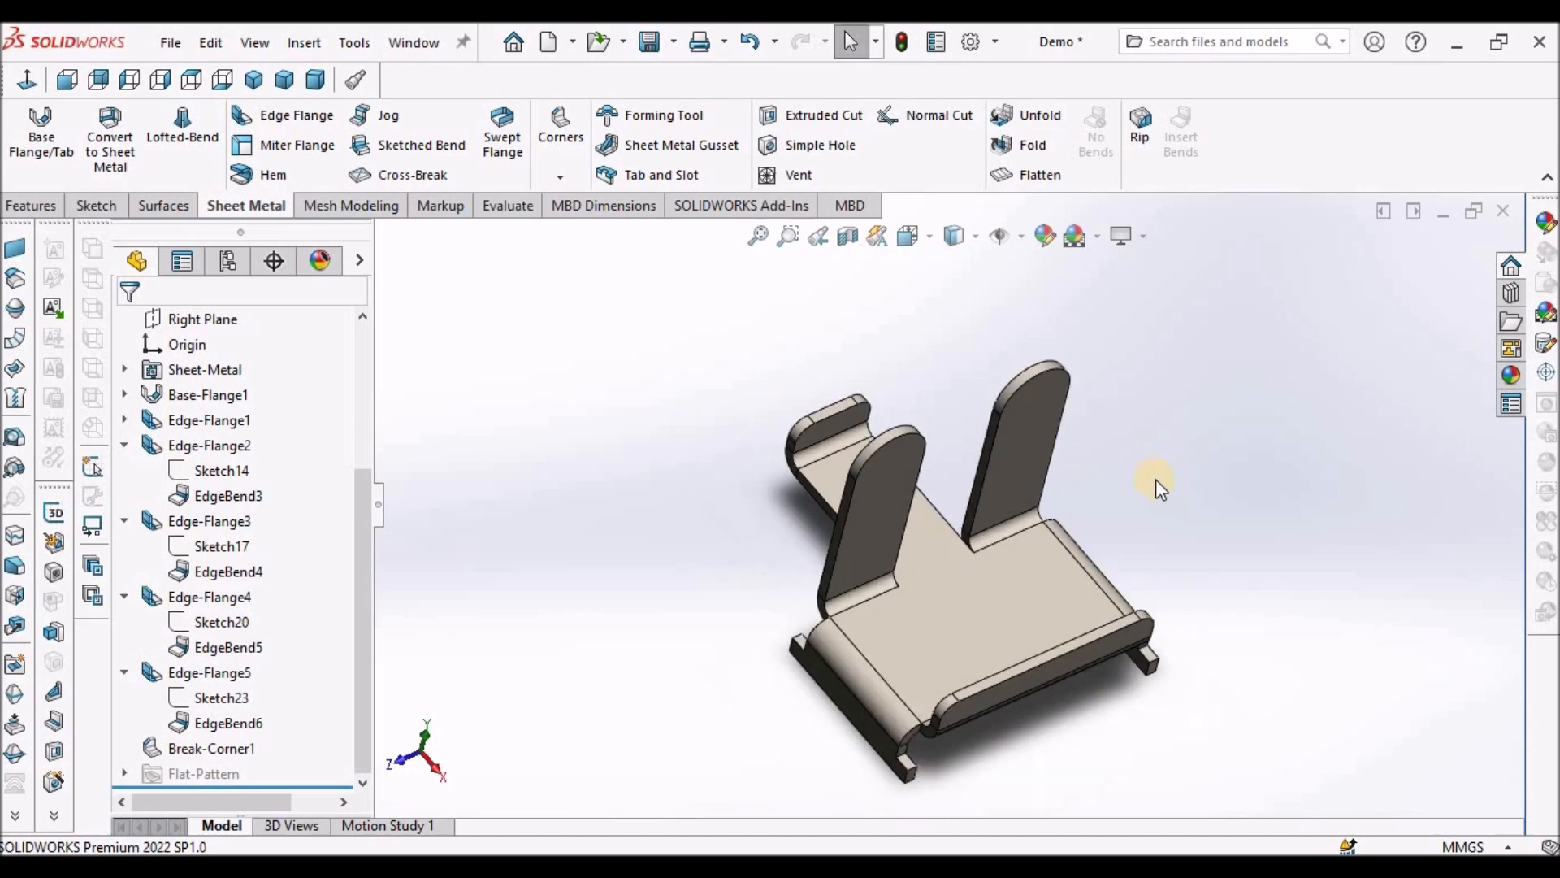
left_click(316, 79)
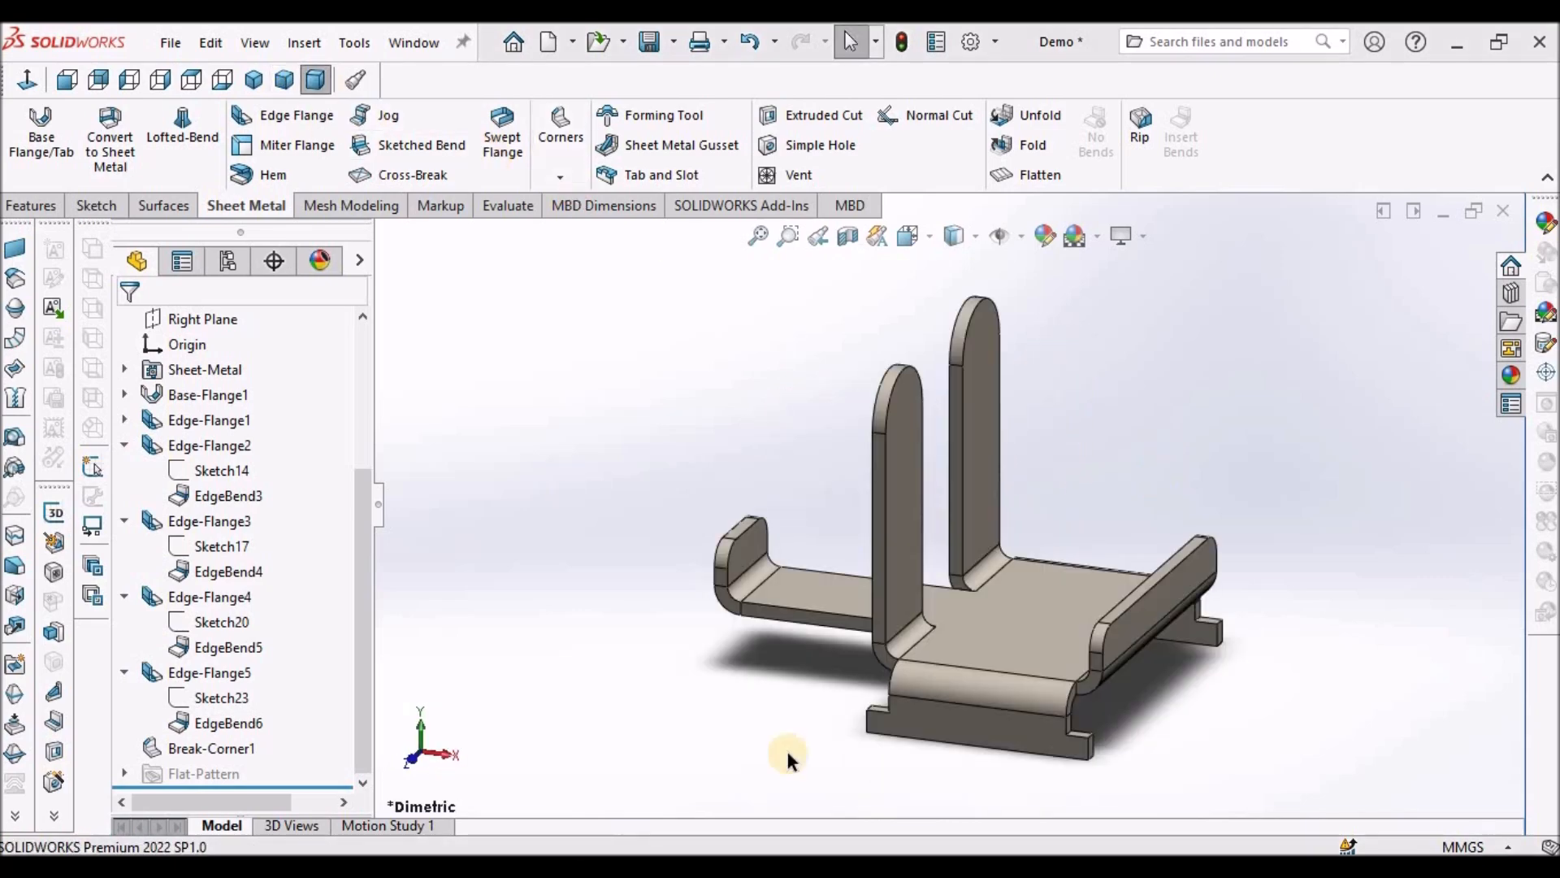